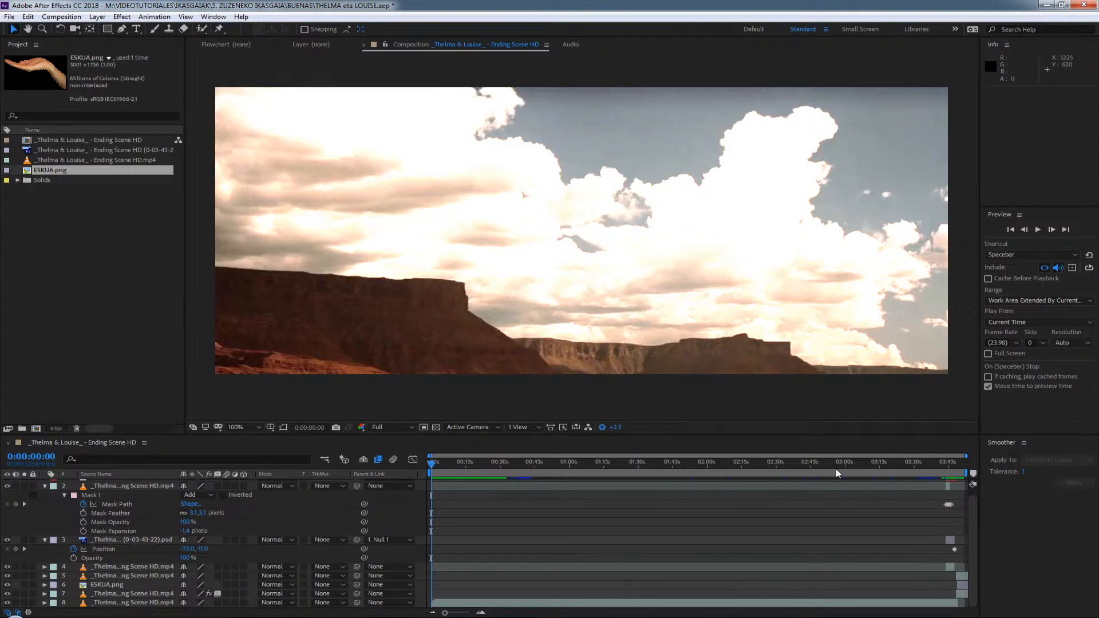
Collapse the expanded properties of all timeline layers and reset the composition view's exposure.
left_click(116, 487)
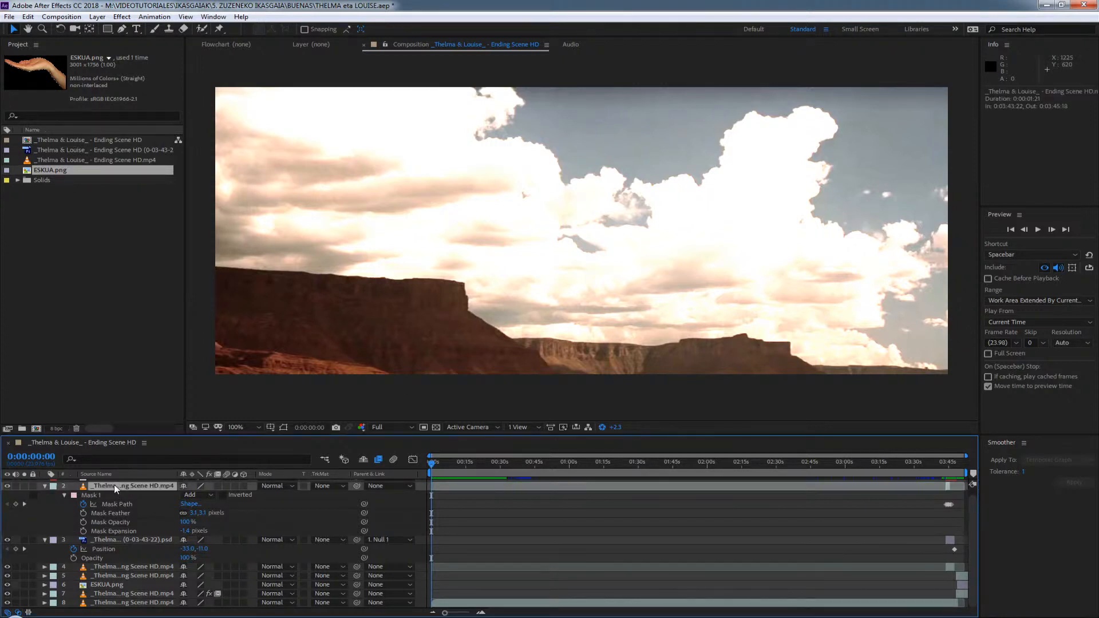
key("ctrl+a")
left_click(46, 486)
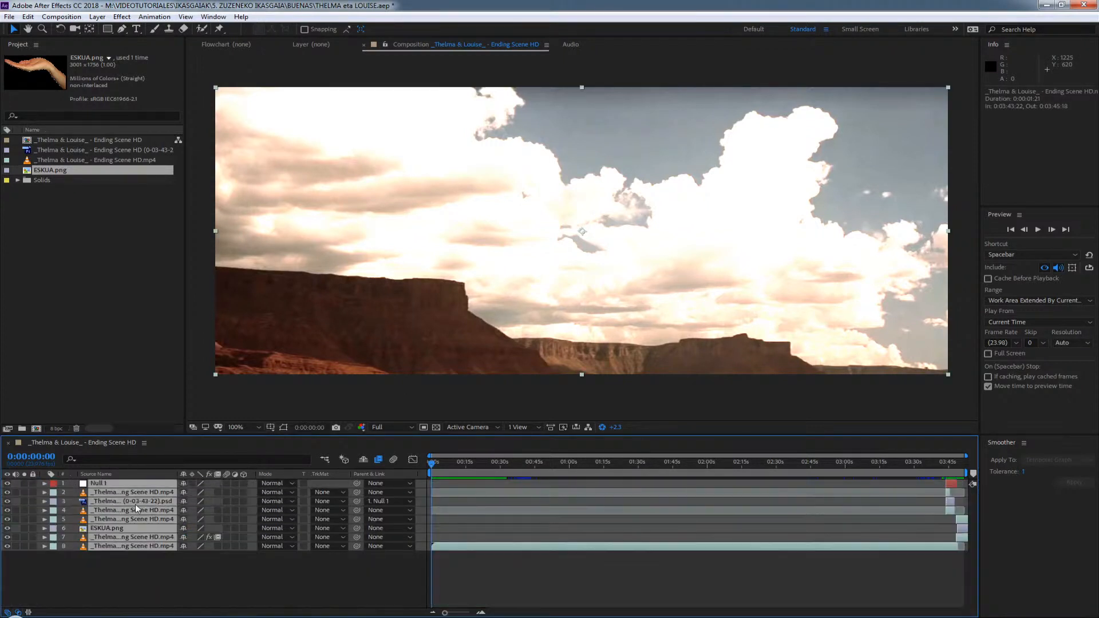
left_click(97, 592)
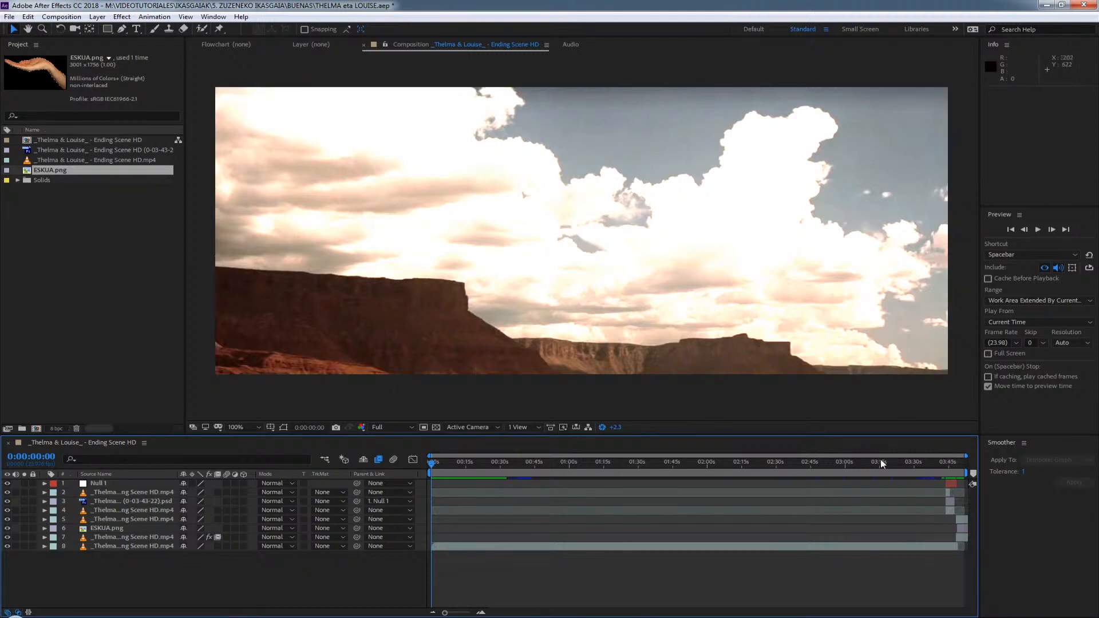
left_click(601, 427)
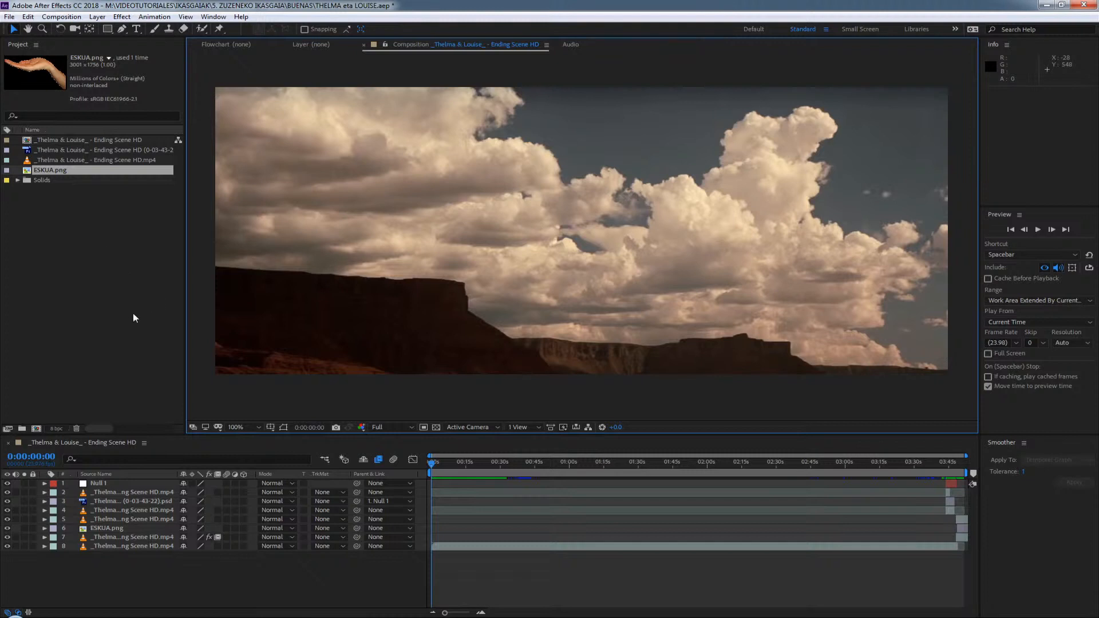
Create a composition named ARIKETA THELMA ETA LOUISE and add the _Thelma & Louise_ - Ending Scene HD.mp4 footage to it.
right_click(92, 256)
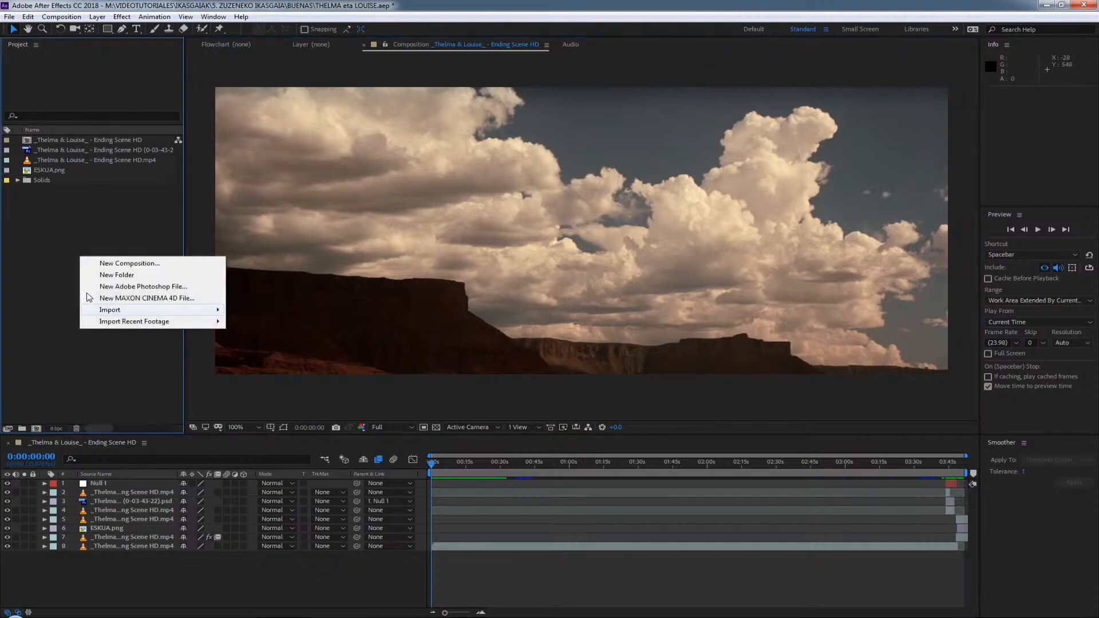
left_click(114, 262)
type("A")
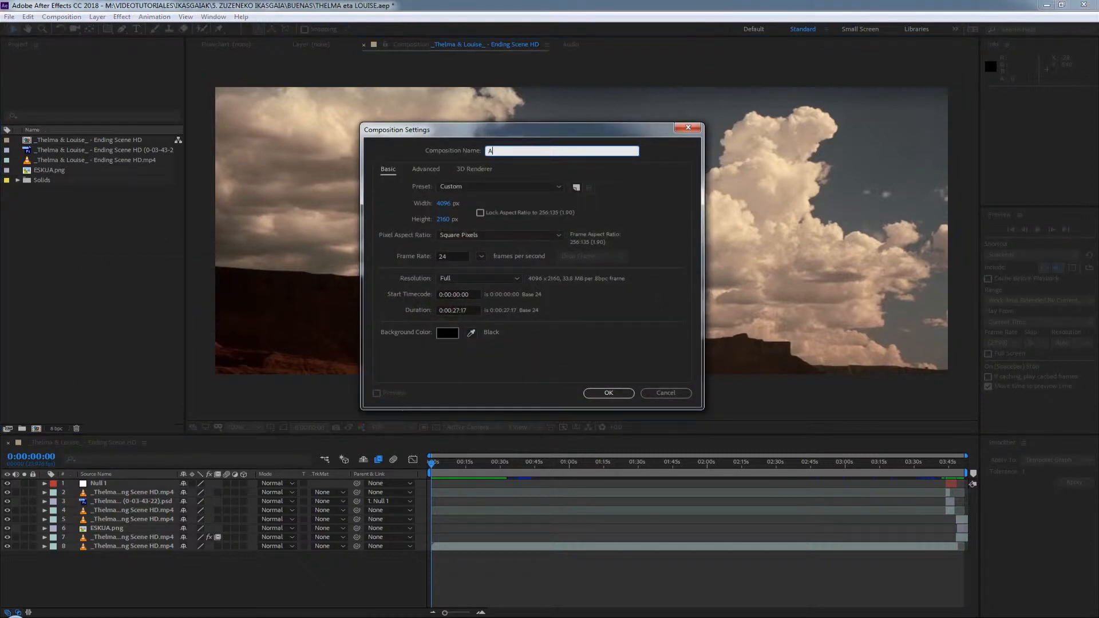
type("RIKETA THELMA ETA LOUISE")
key("Return")
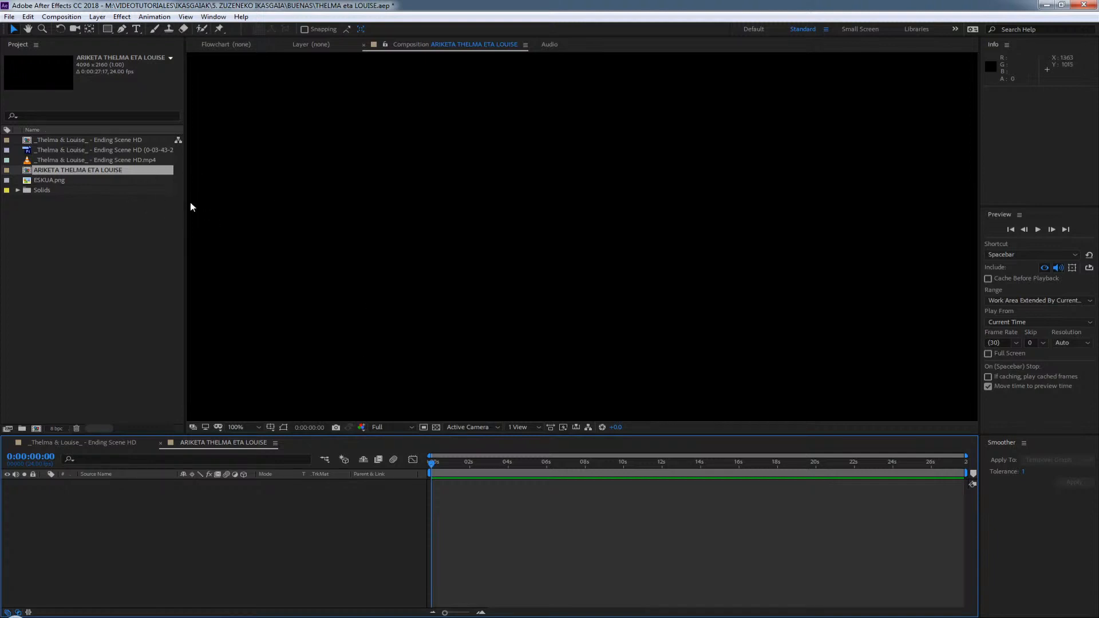
left_click(77, 159)
left_click_drag(73, 158, 104, 519)
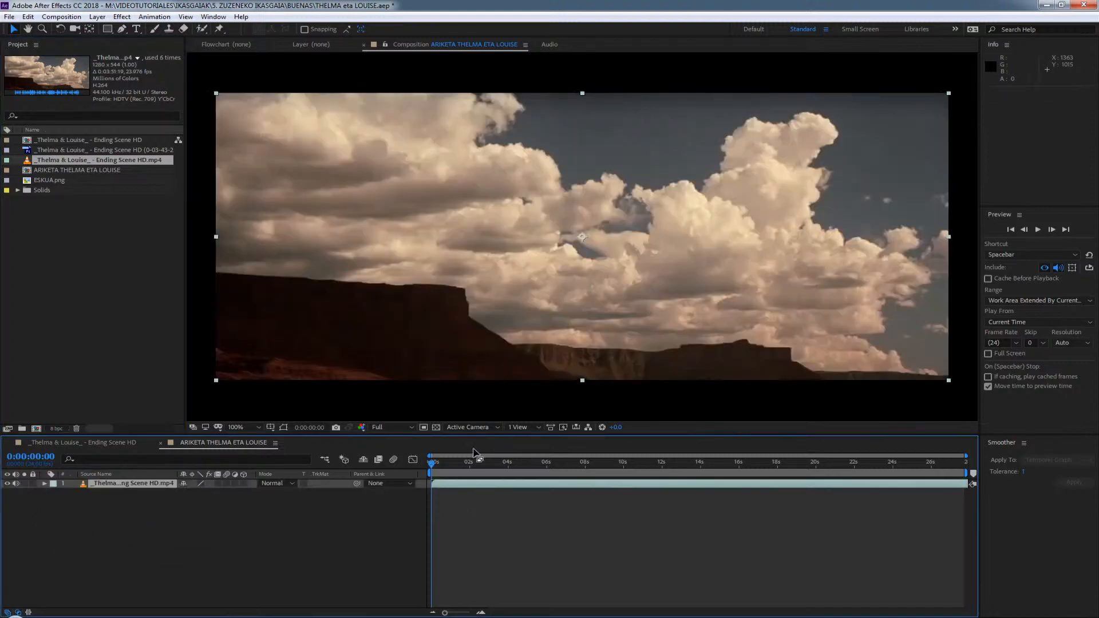
Slide the footage layer repeatedly earlier in time to bring the clip's later scenes into the composition.
left_click_drag(478, 456, 306, 484)
left_click_drag(946, 488, 321, 513)
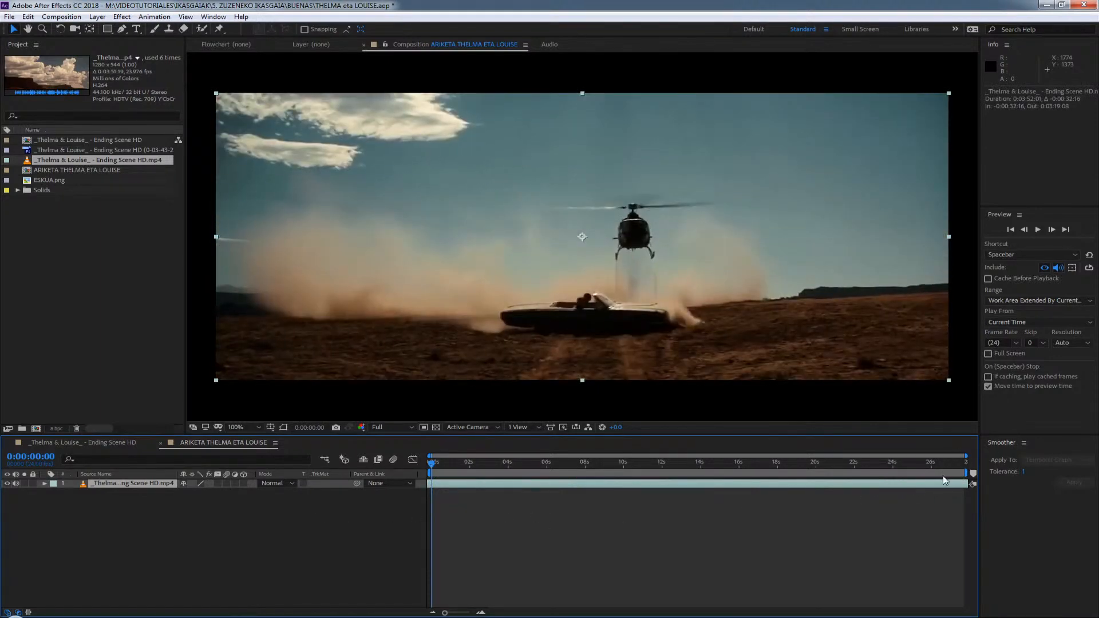
left_click_drag(938, 490, 718, 510)
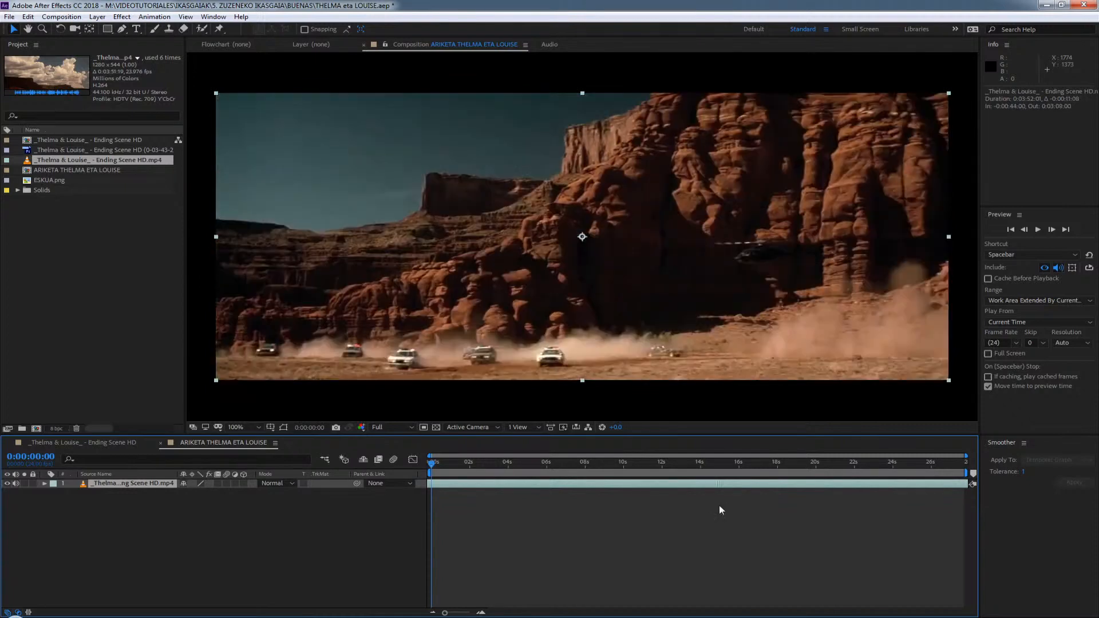
left_click(616, 467)
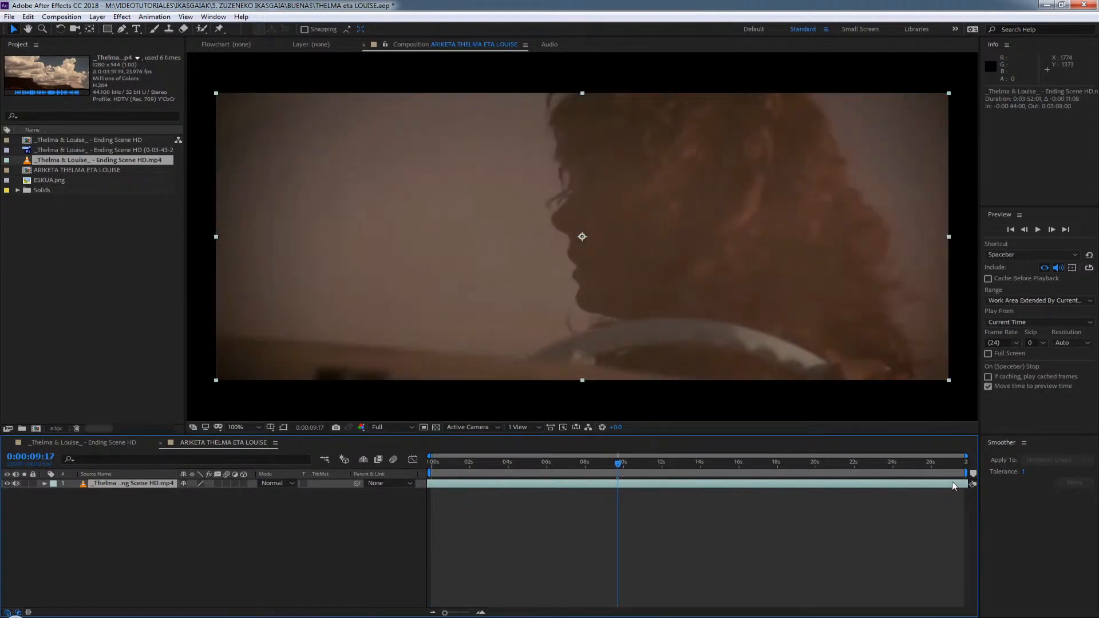
left_click_drag(952, 482, 409, 483)
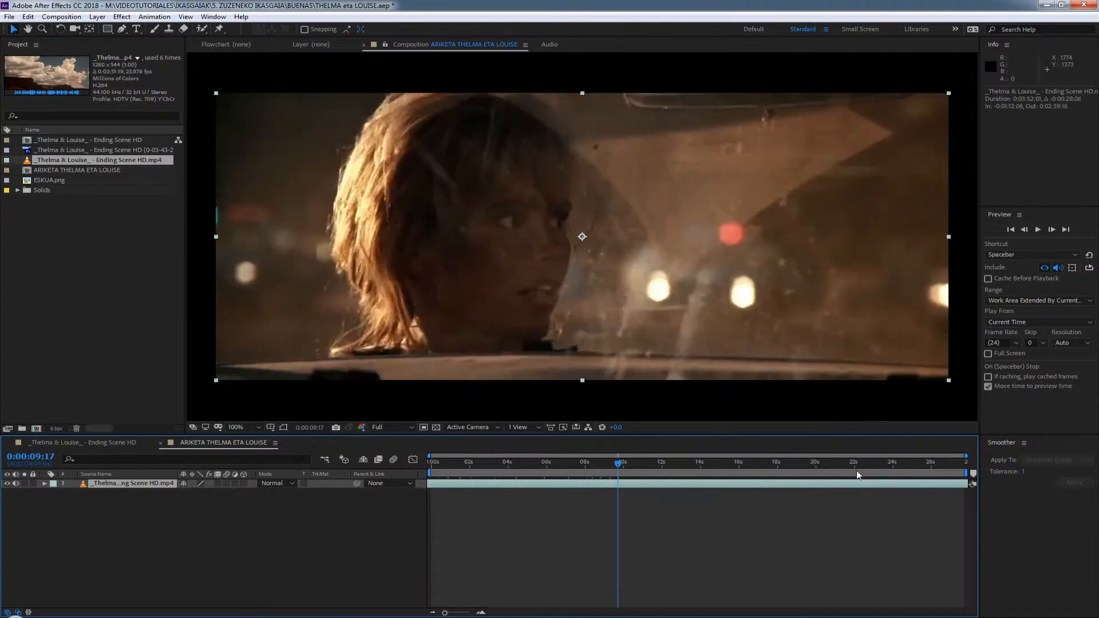
left_click_drag(942, 484, 524, 502)
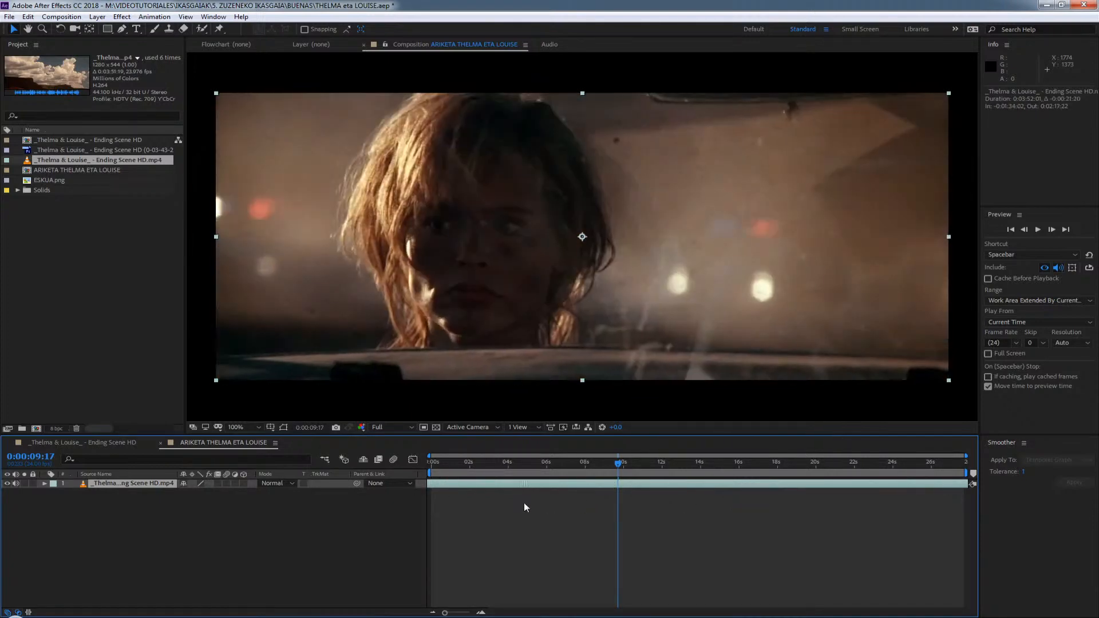
Align the end of the footage layer with the composition's last frame at 0:00:27:16.
left_click_drag(755, 462, 966, 464)
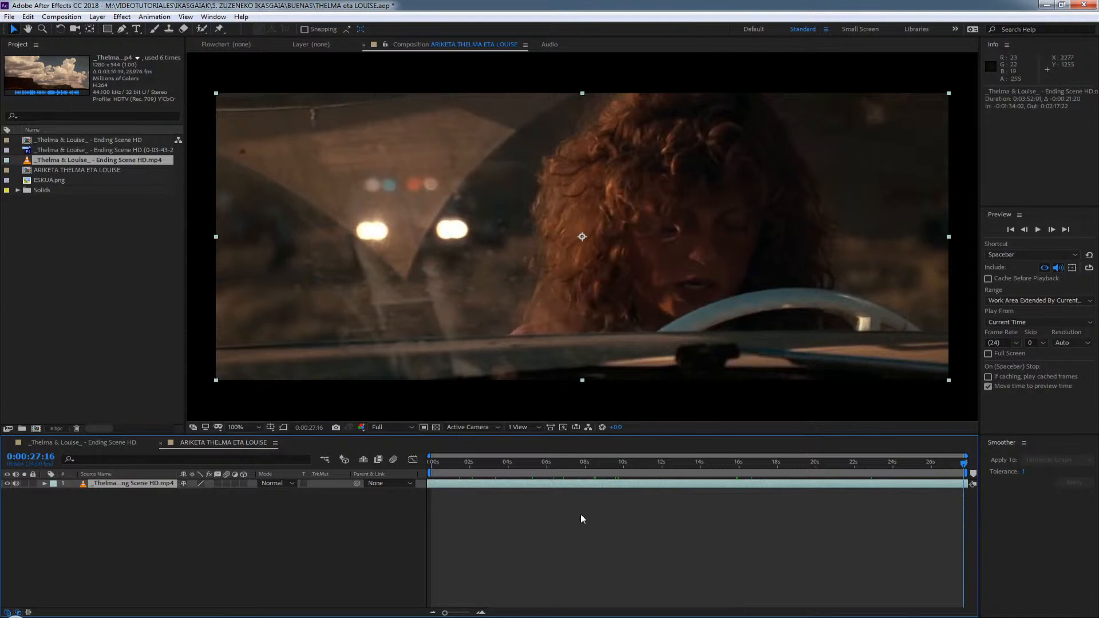
left_click(860, 520)
left_click(853, 487)
key("bracketright")
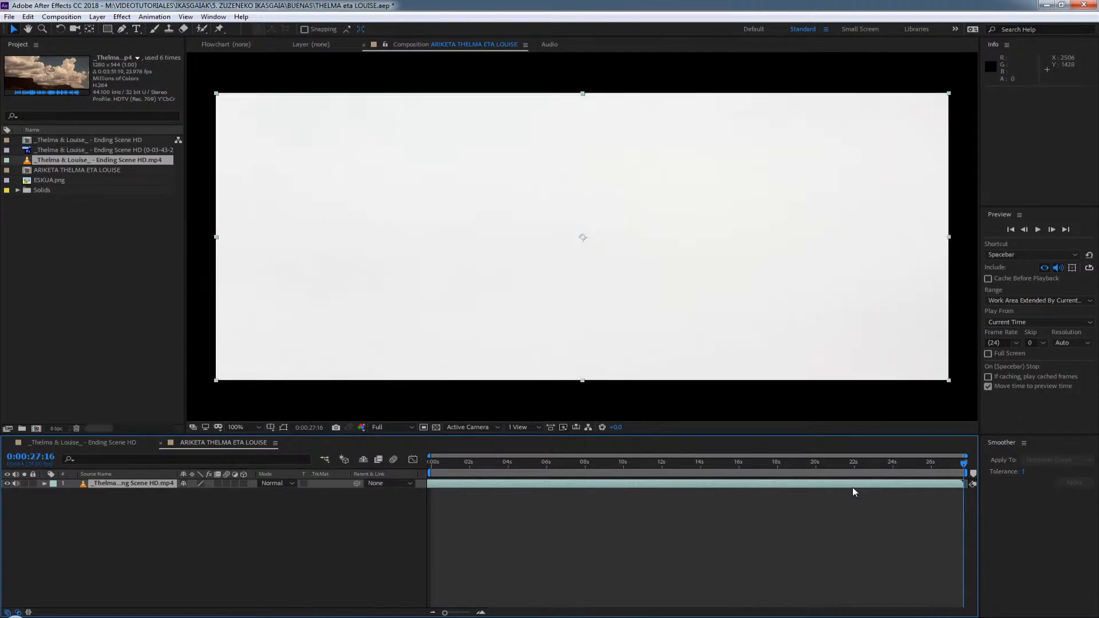
Trim the start of the footage layer to 0:00:18:10, where the car enters the frame.
left_click_drag(932, 469, 785, 474)
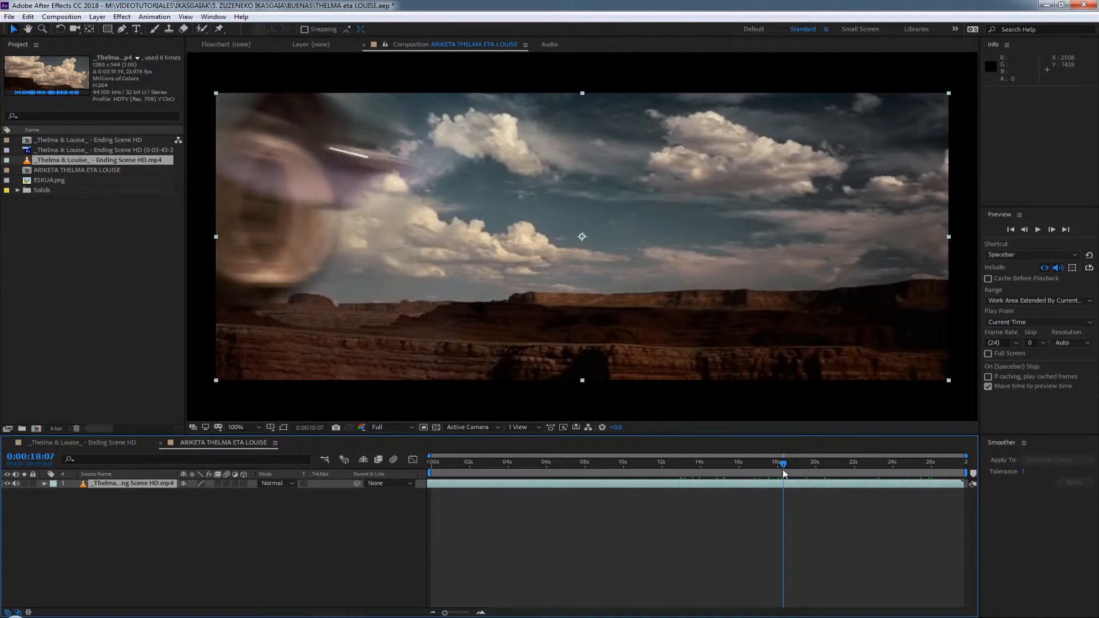
left_click_drag(782, 469, 785, 469)
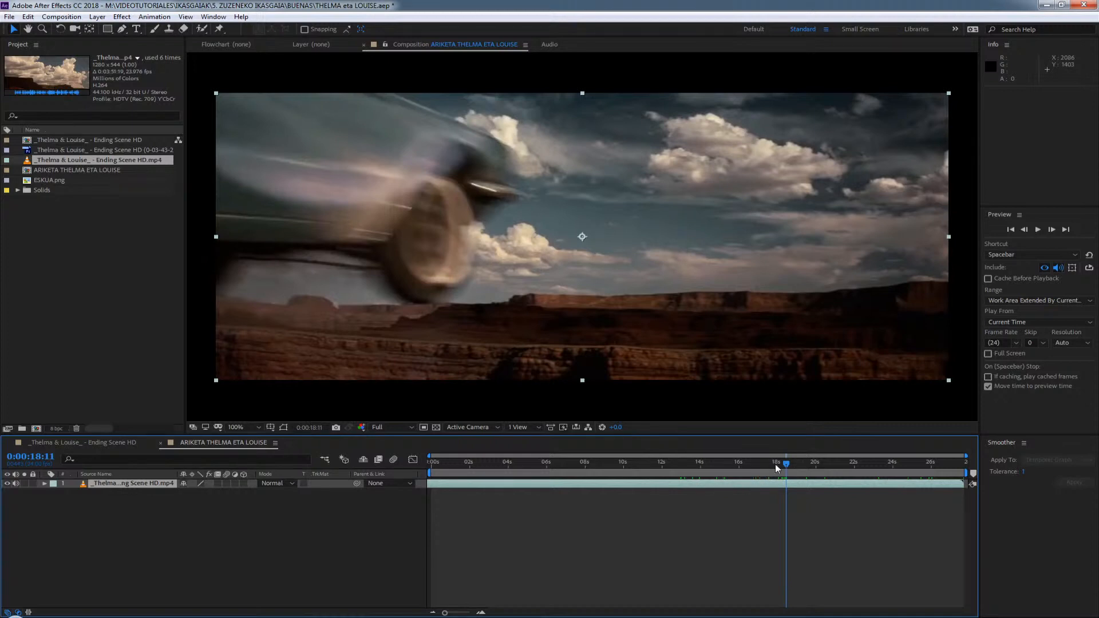
mouse_move(777, 468)
left_mouse_down()
mouse_move(851, 461)
mouse_move(777, 466)
left_mouse_up()
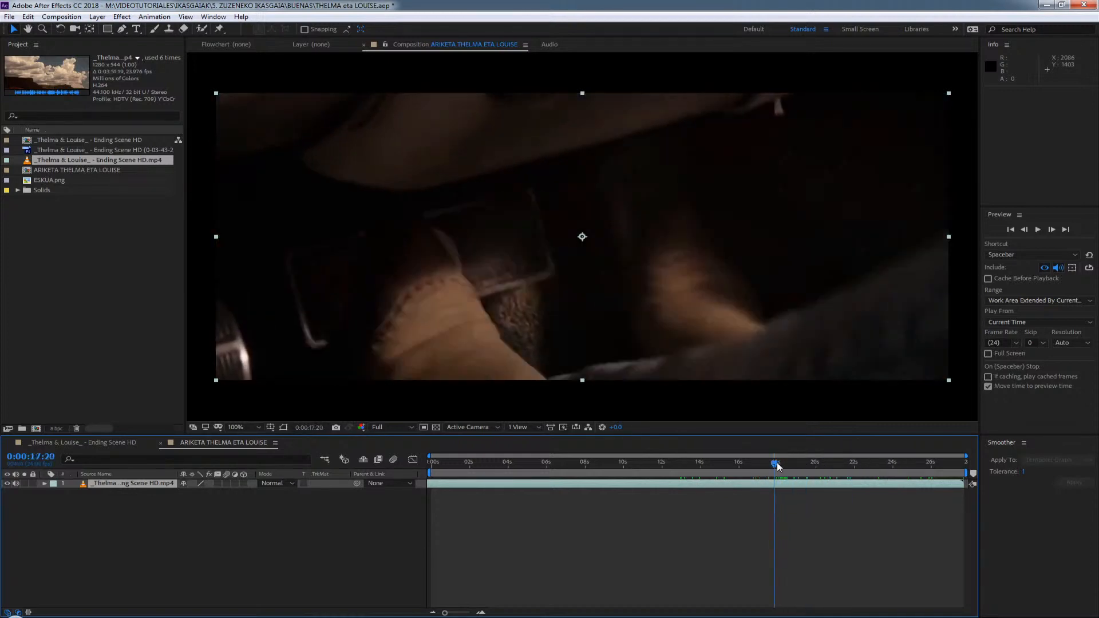
key("space")
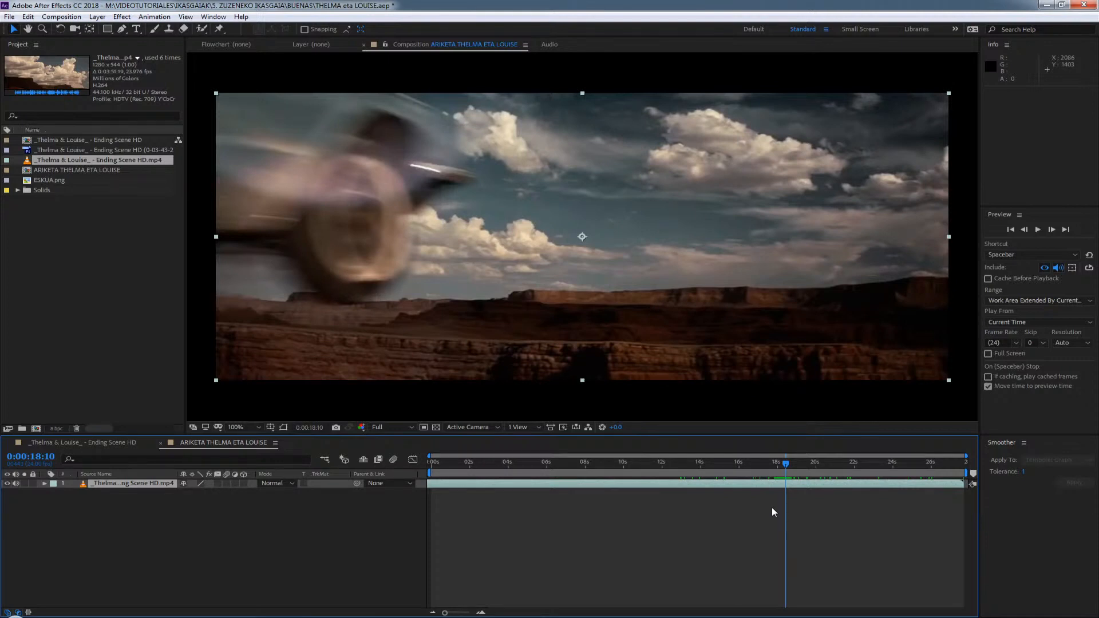
key("alt+bracketleft")
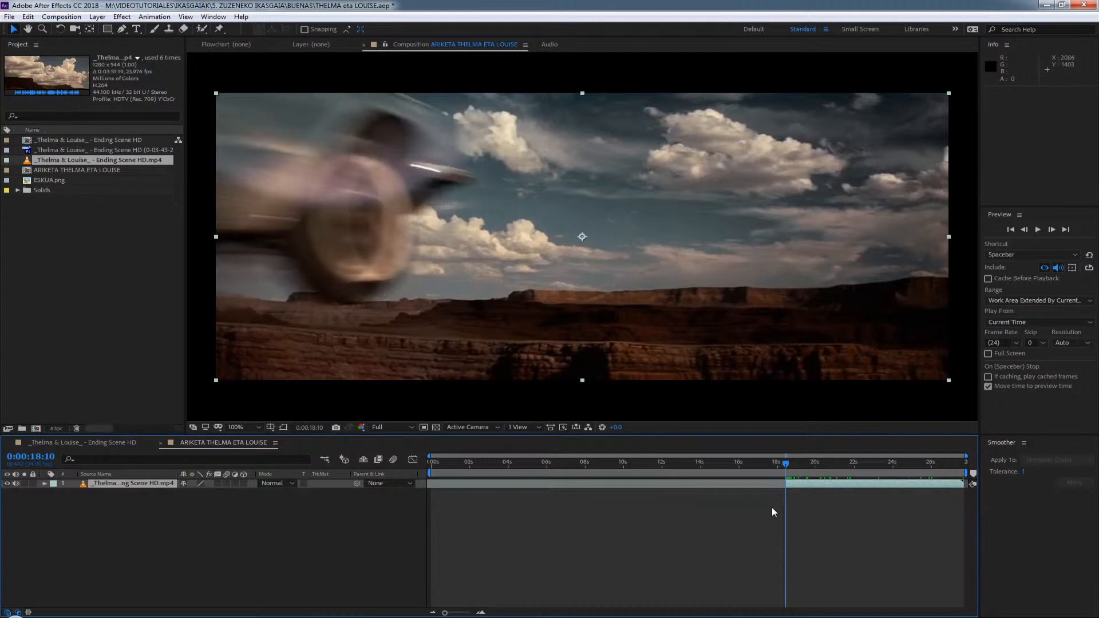
Move the trimmed footage layer to the beginning of the composition and preview it from there.
left_click_drag(787, 464, 2, 485)
key("Home")
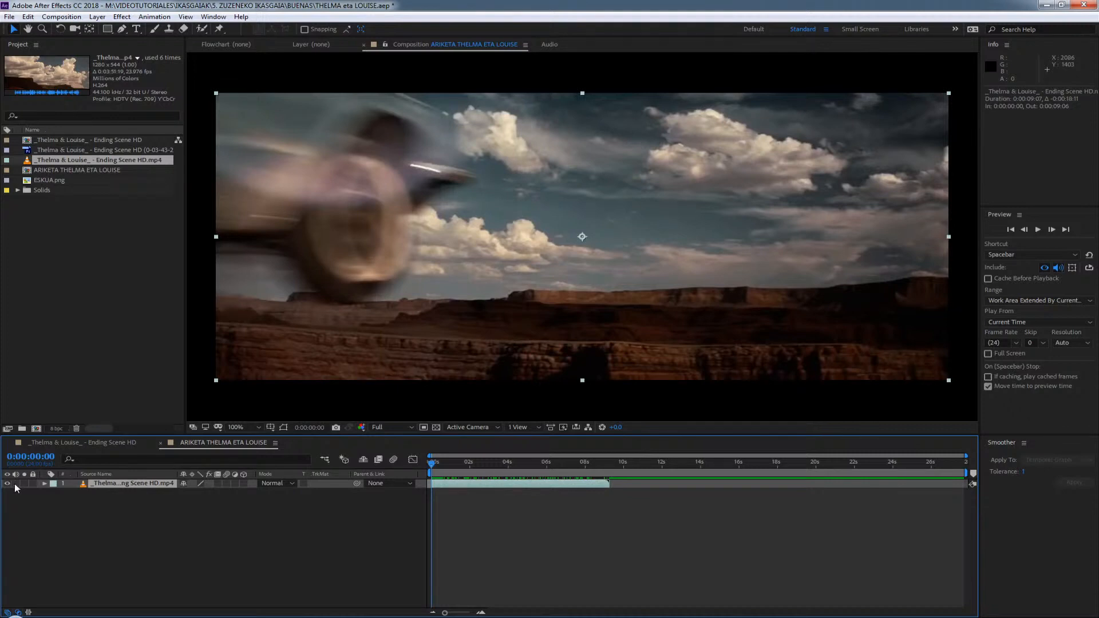
key("space")
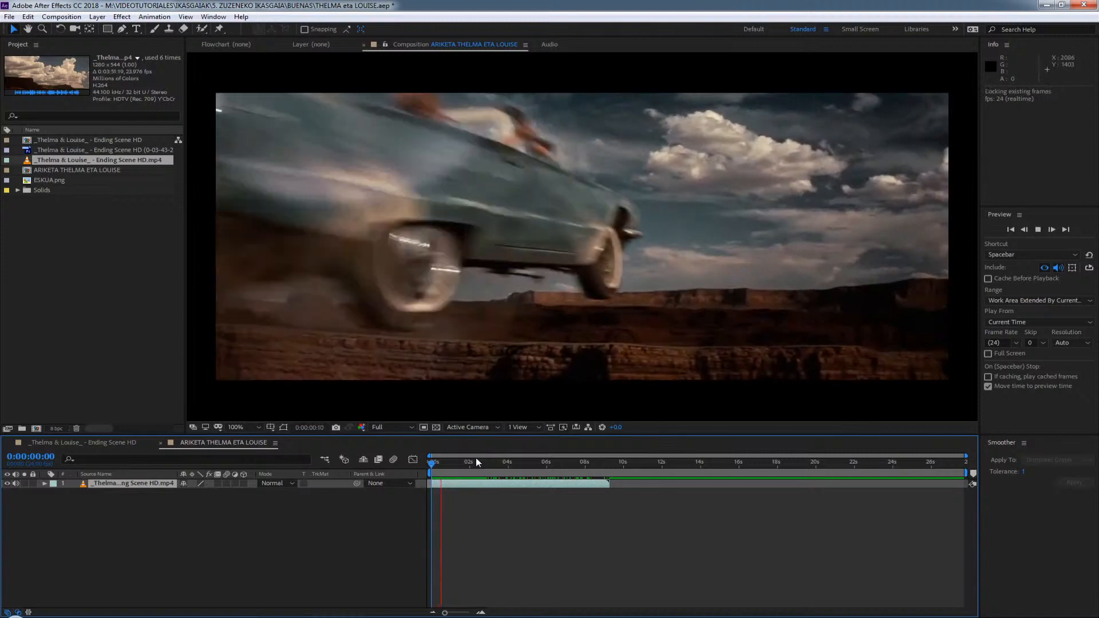
key("space")
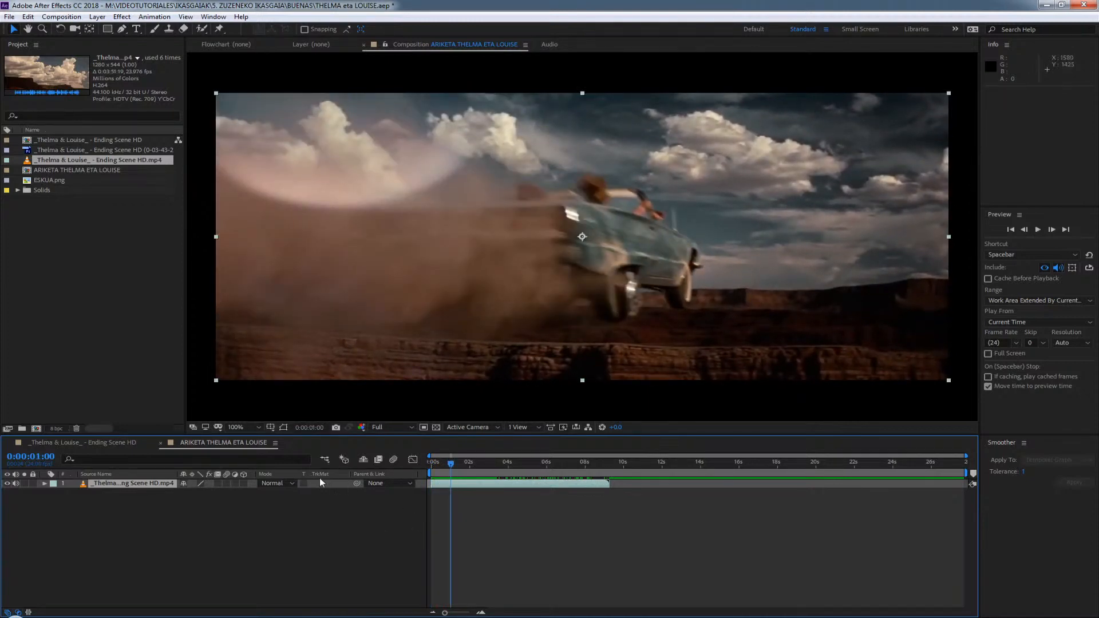
Mute the footage layer's audio and replay the composition from the start.
left_click(16, 483)
left_click_drag(459, 465, 404, 470)
key("space")
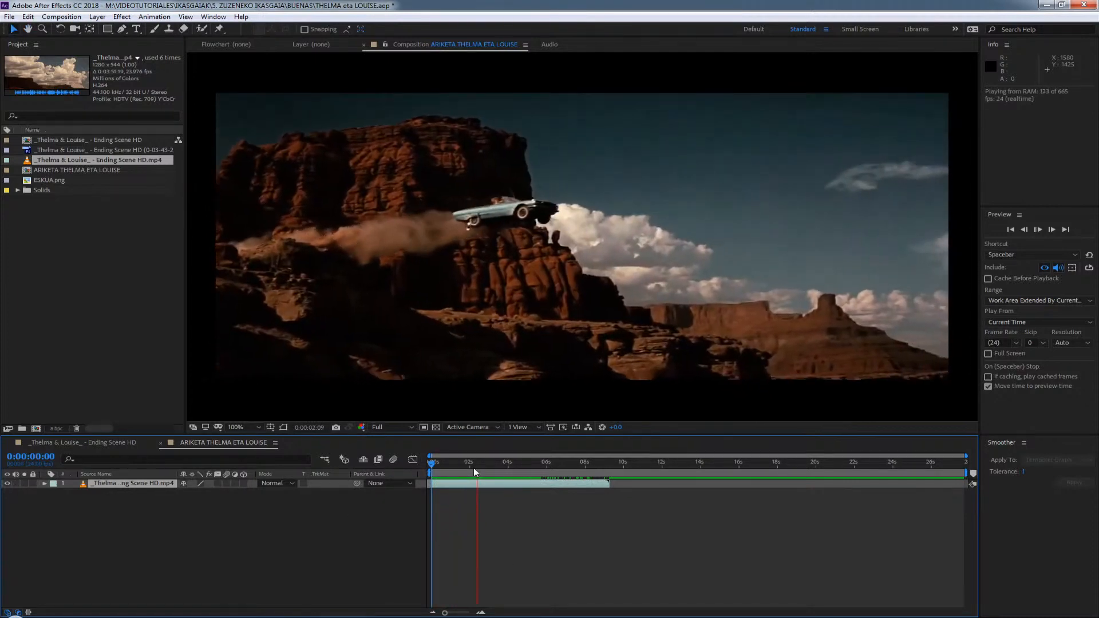
Queue the frame at 0:00:01:10, showing the car in mid-air beside the cliff, for export as a Photoshop file.
left_click_drag(490, 464, 460, 475)
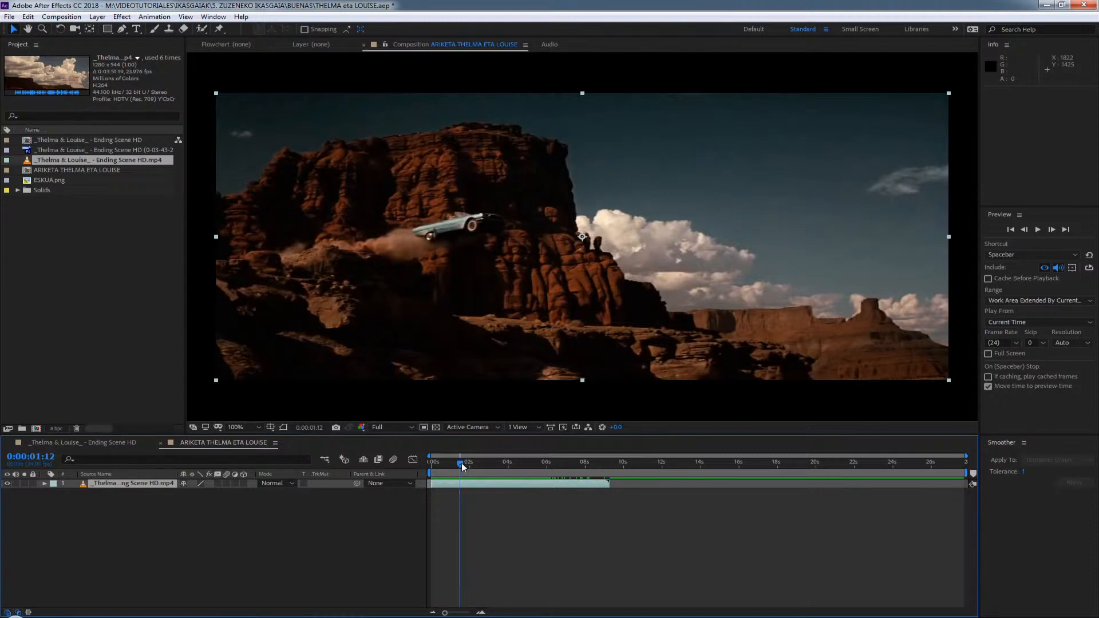
left_click_drag(461, 462, 462, 465)
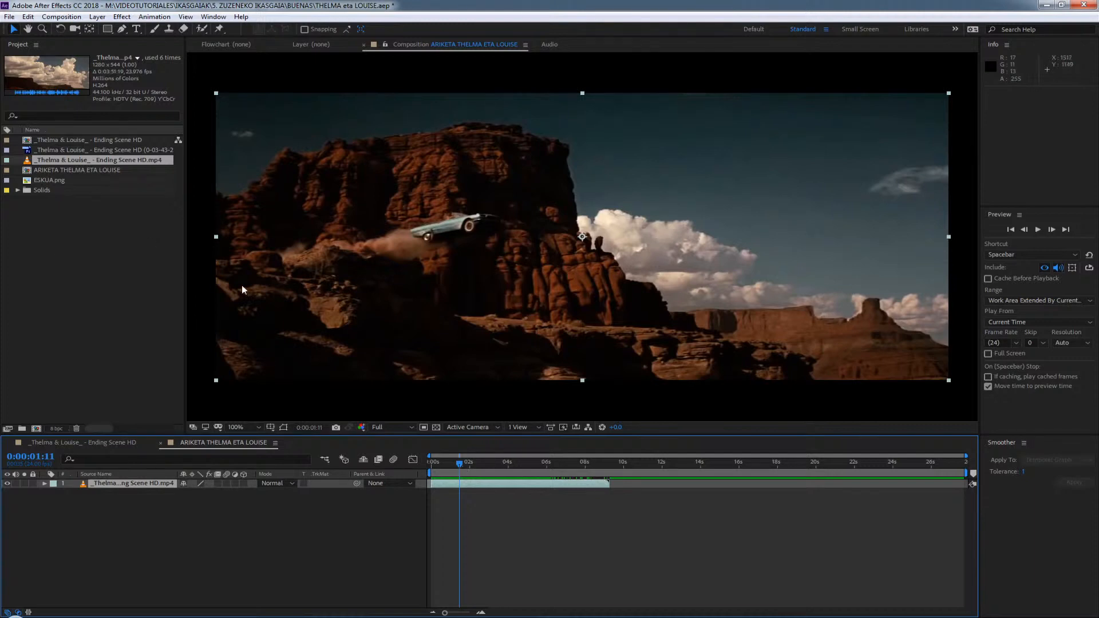
mouse_move(446, 462)
left_mouse_down()
mouse_move(499, 470)
mouse_move(449, 469)
mouse_move(486, 470)
mouse_move(462, 472)
left_mouse_up()
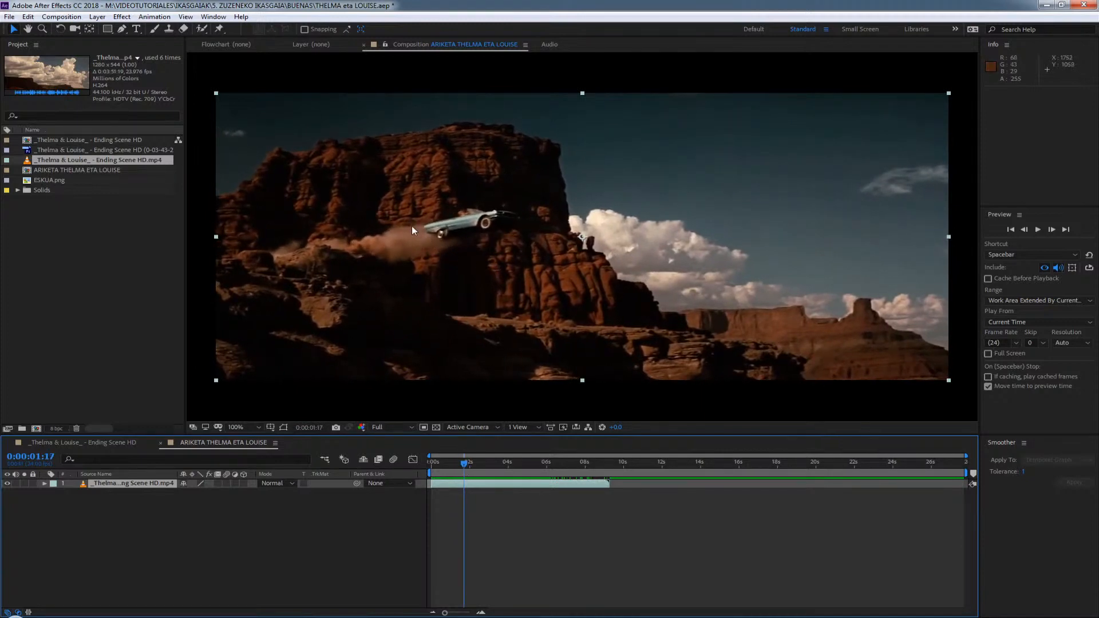
mouse_move(456, 462)
left_mouse_down()
mouse_move(480, 461)
mouse_move(458, 464)
left_mouse_up()
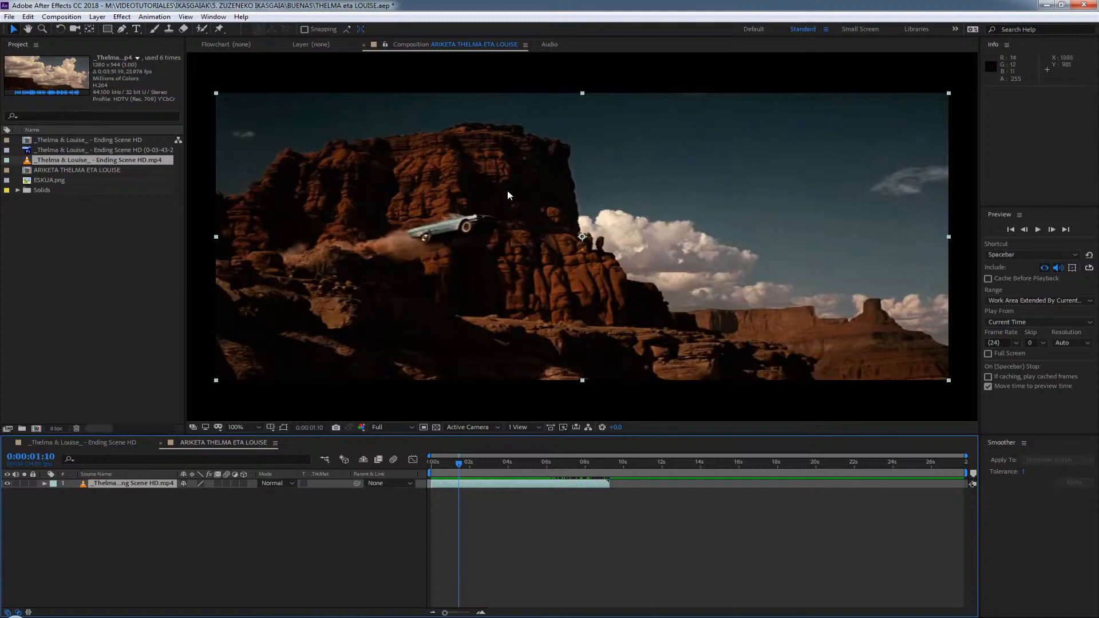
left_click(62, 17)
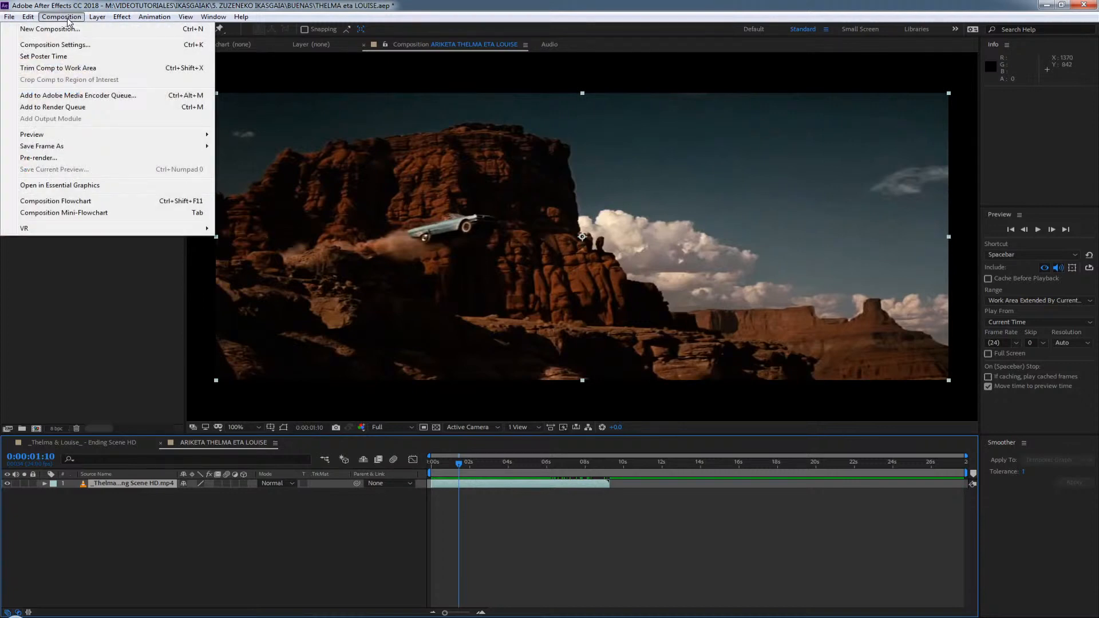
key("Right")
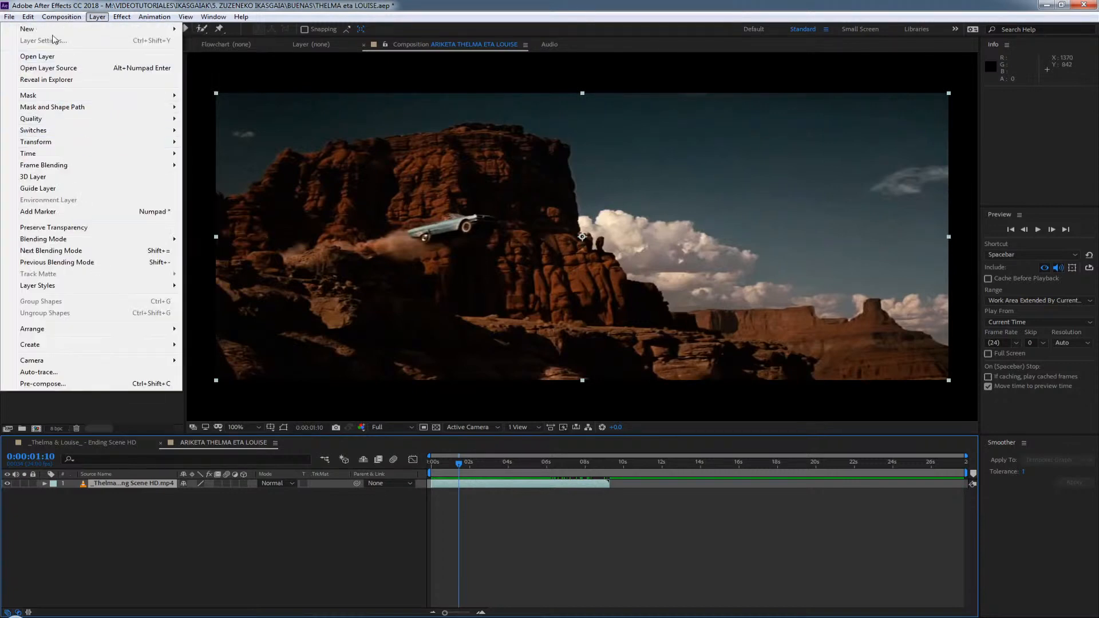
mouse_move(64, 16)
mouse_move(53, 147)
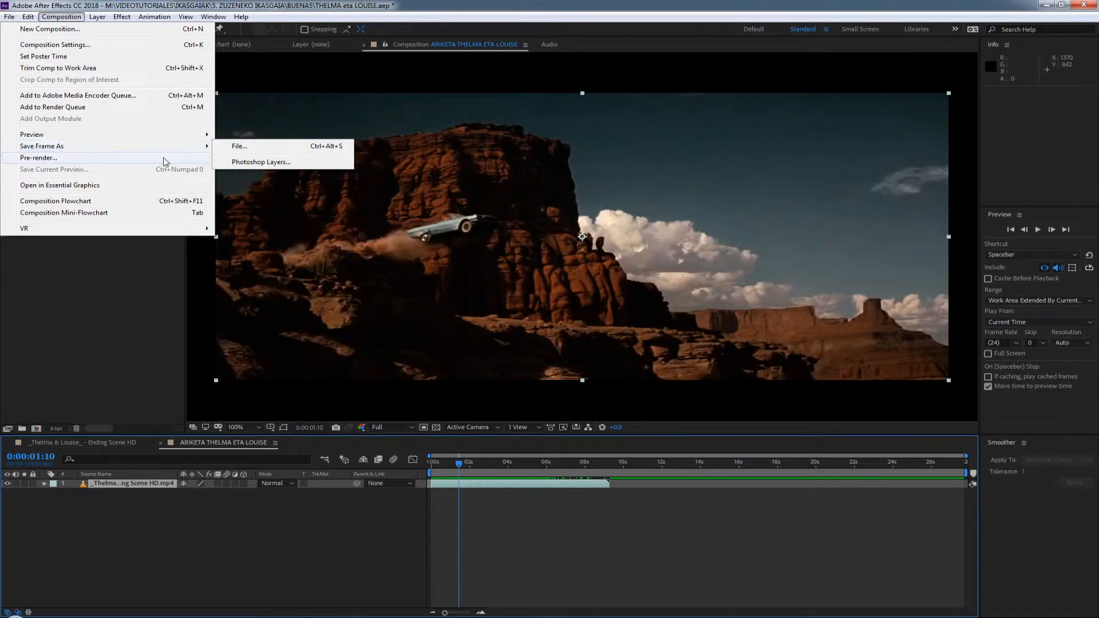
left_click(240, 147)
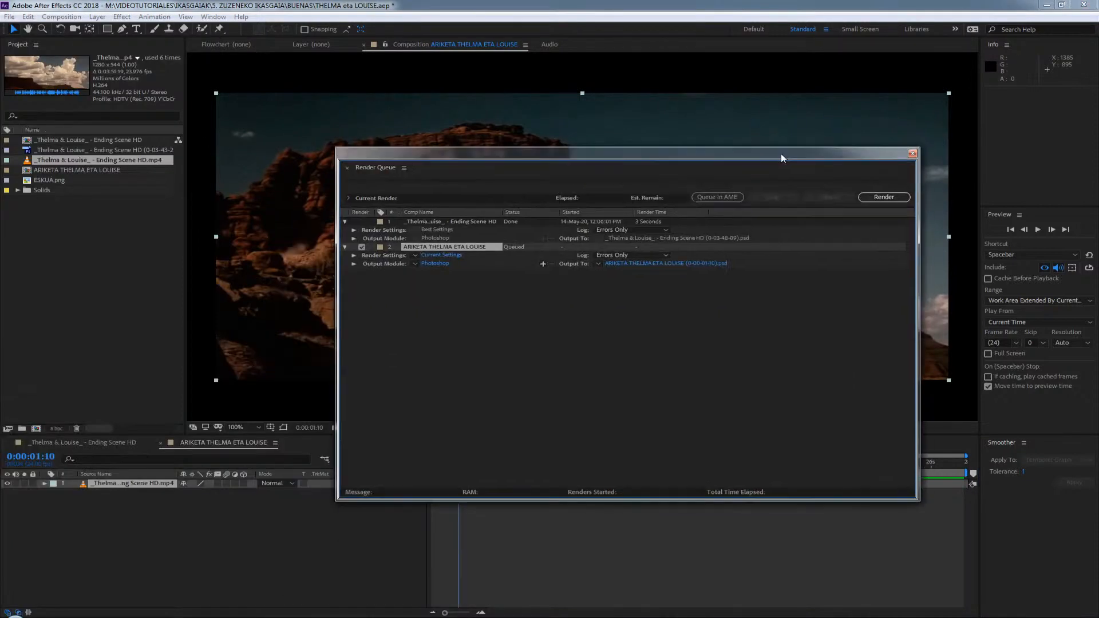
Set the render settings of the queued ARIKETA THELMA ETA LOUISE frame to Best Settings.
left_click_drag(781, 154, 712, 97)
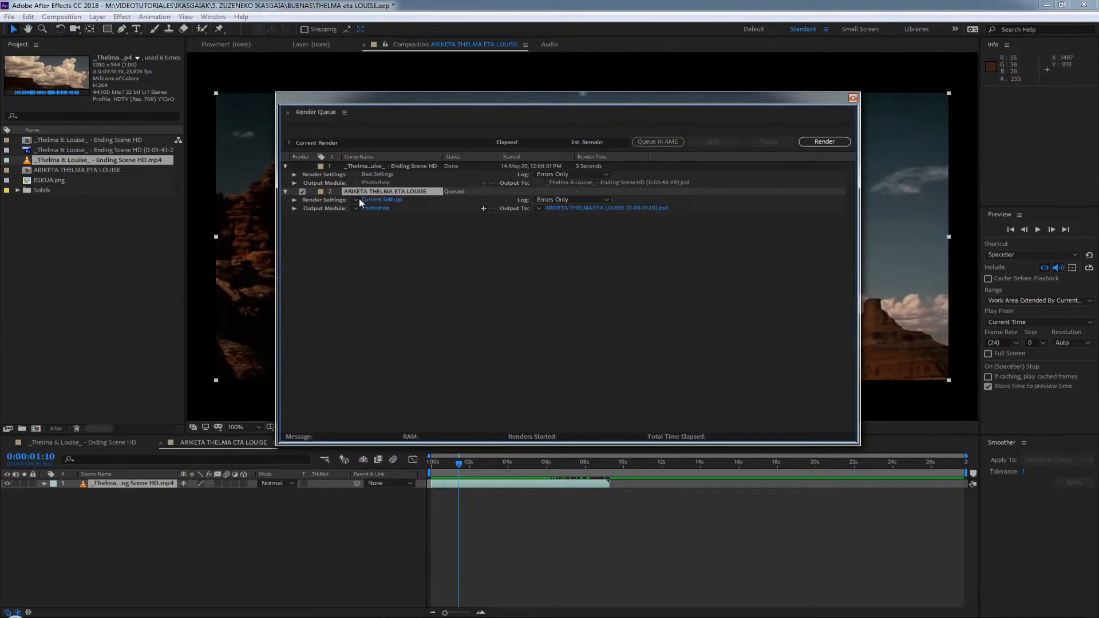
left_click_drag(548, 99, 571, 40)
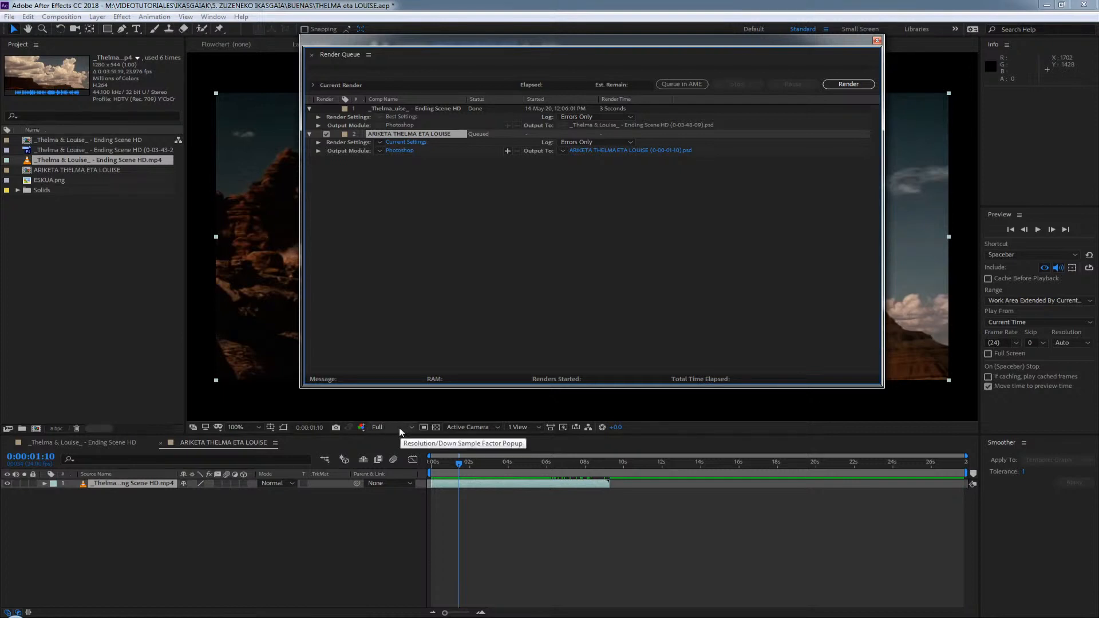
left_click(383, 431)
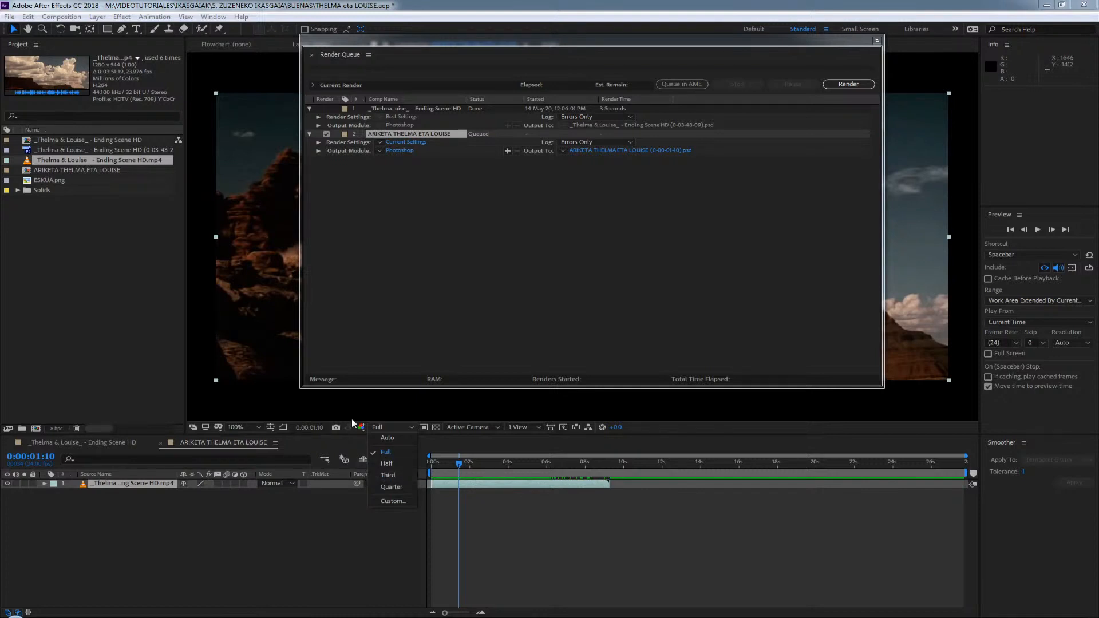
left_click(243, 428)
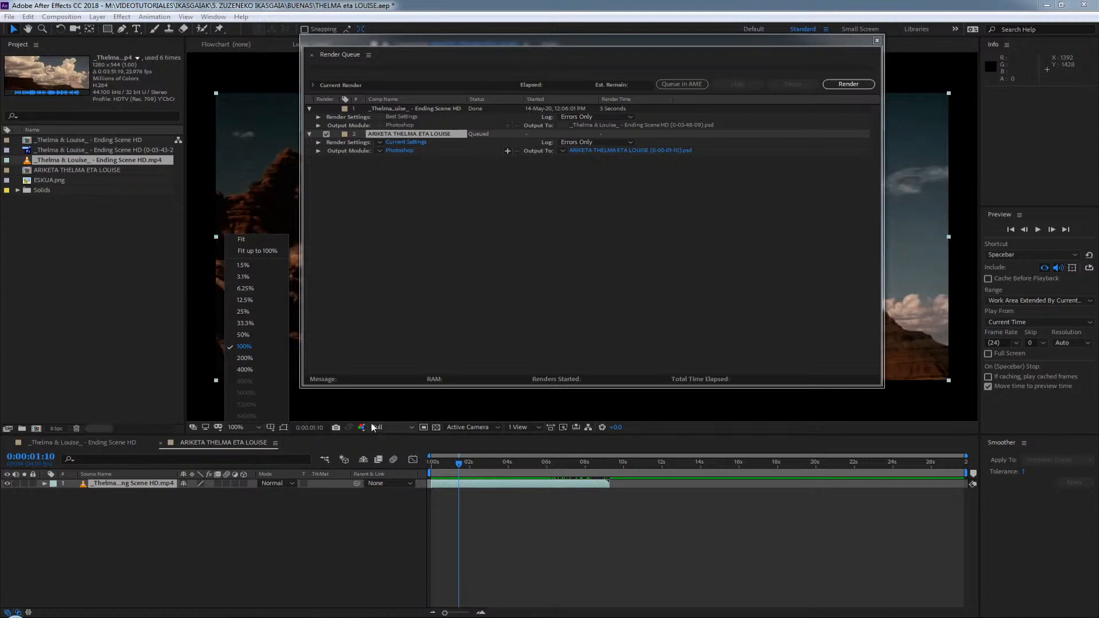
left_click(660, 247)
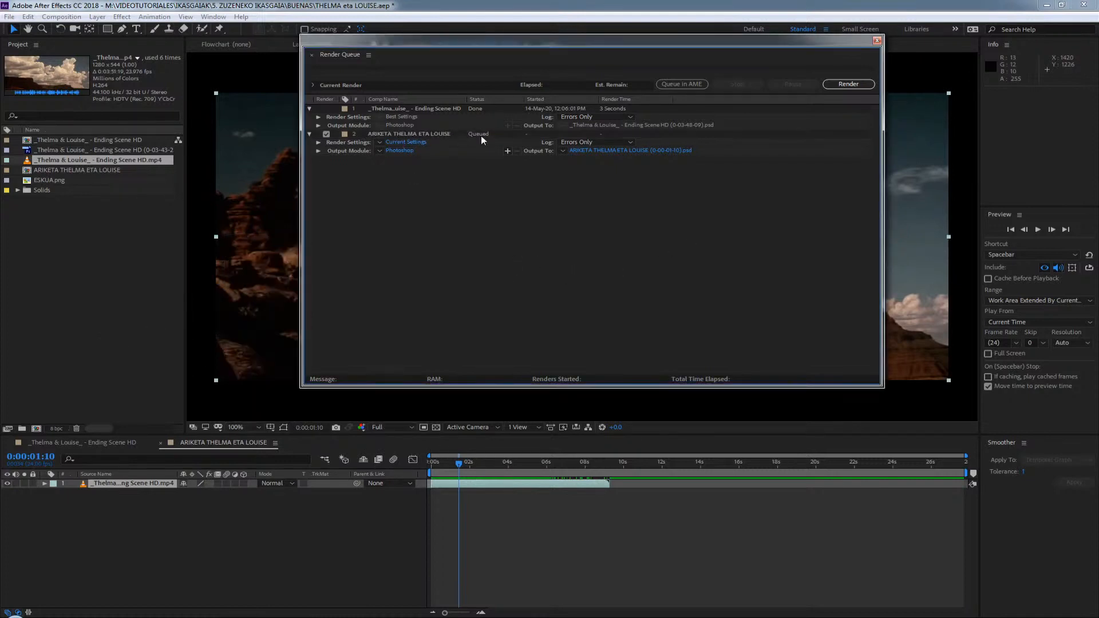
left_click(379, 143)
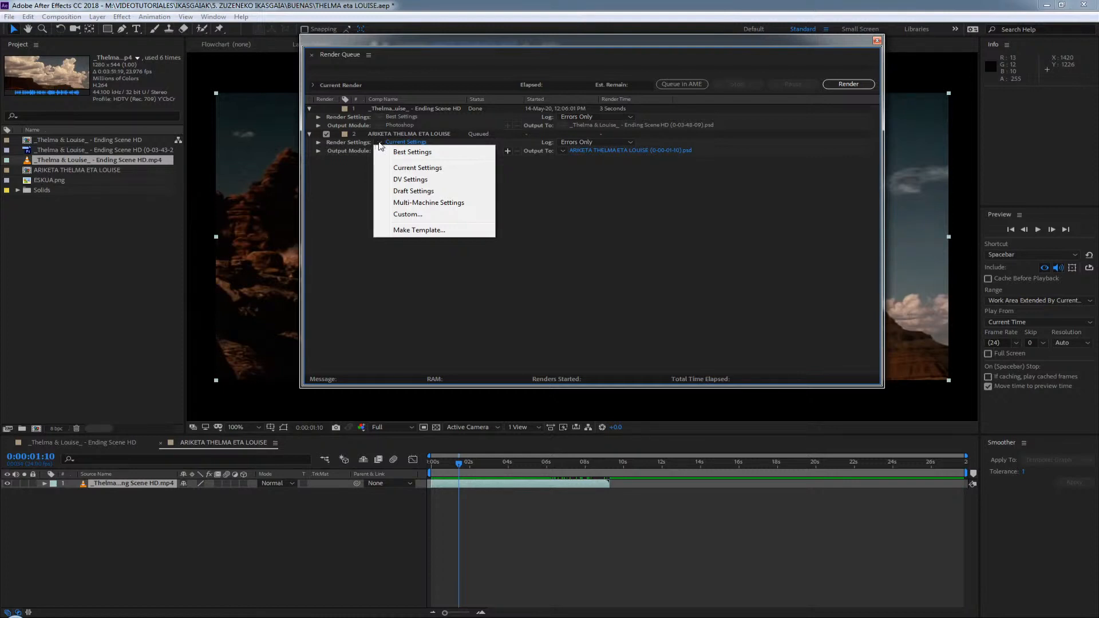
left_click(423, 152)
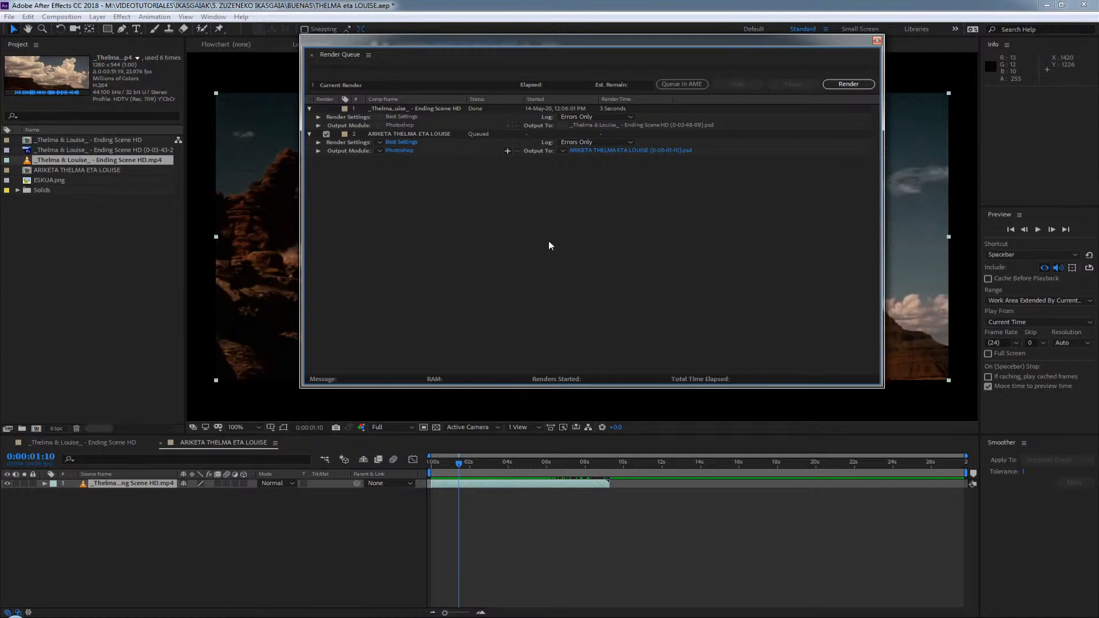
Examine the available formats in the queued frame's output module settings, leaving them without applying changes.
left_click(400, 150)
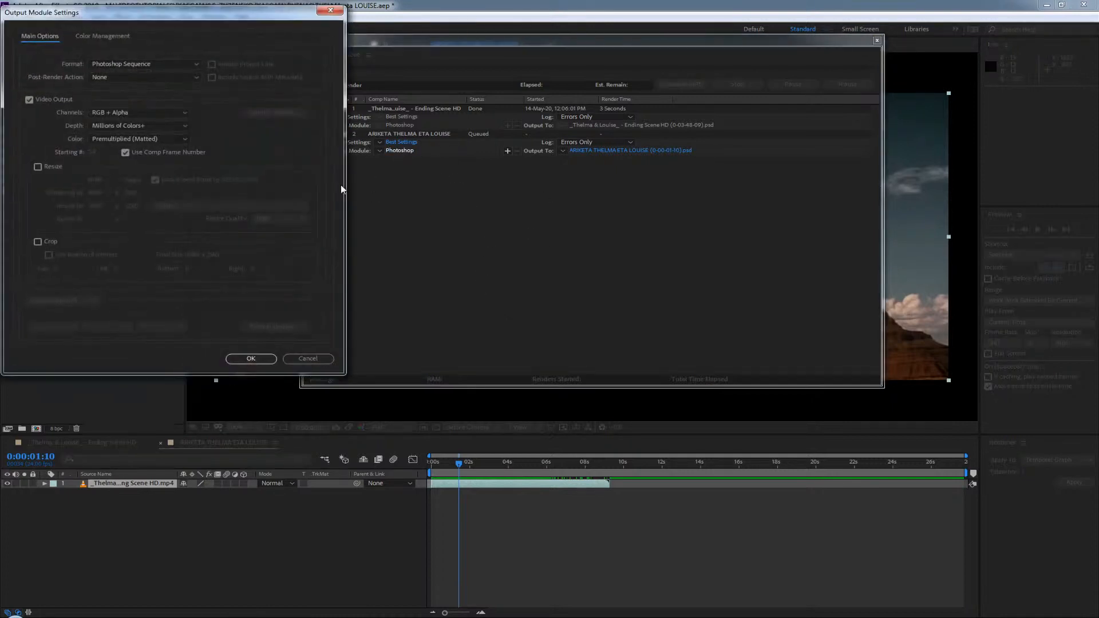
left_click(163, 64)
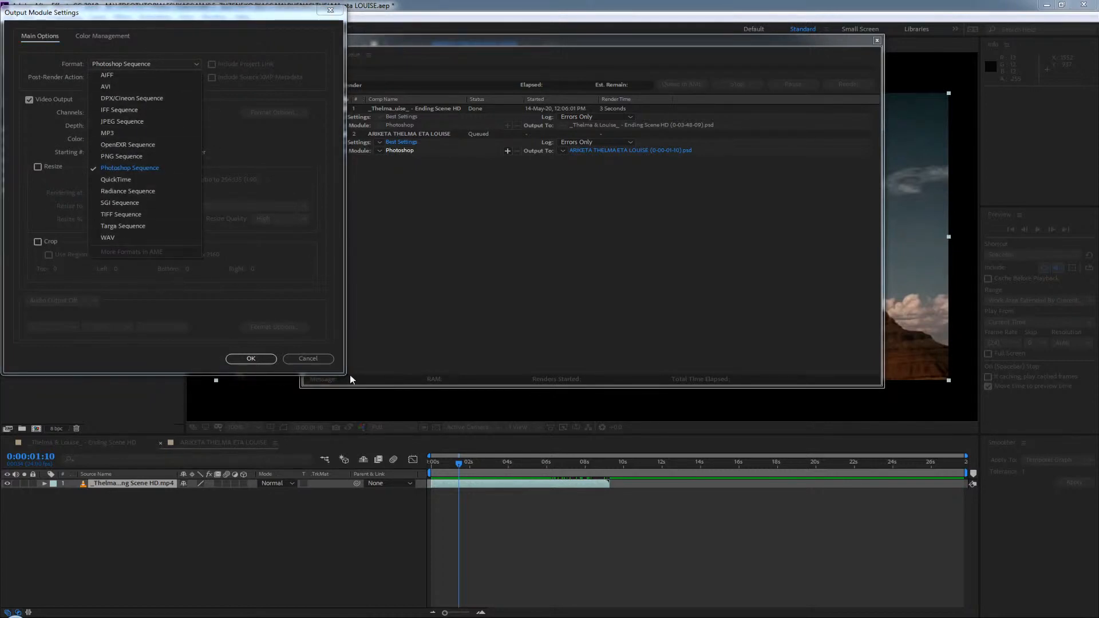
left_click(311, 358)
left_click(309, 358)
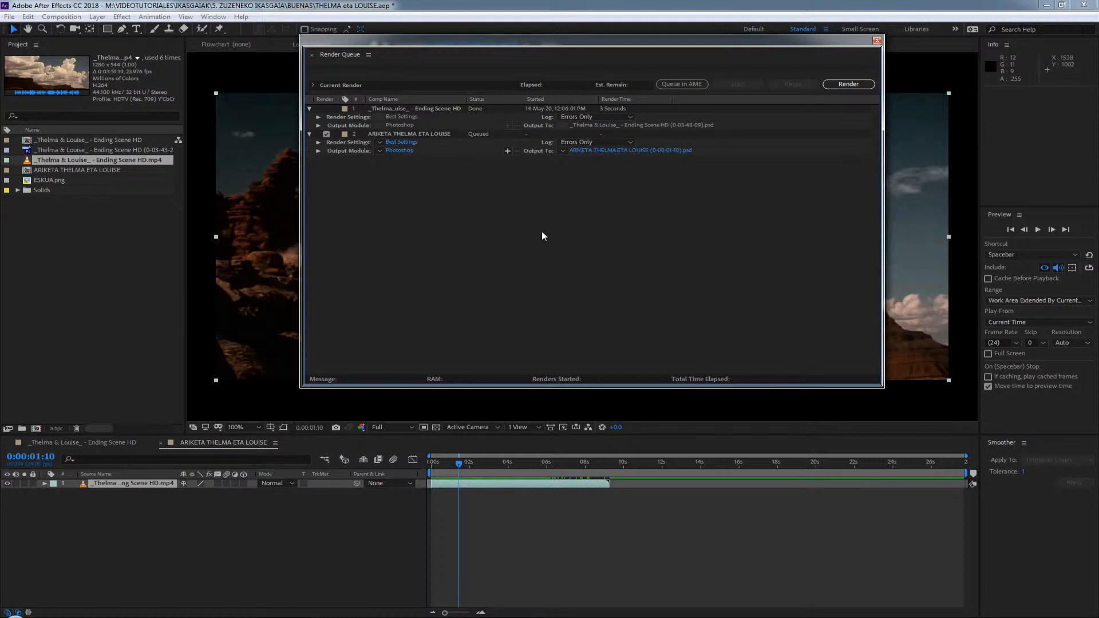
Name the queued frame's output file FOTOGRAMA T&L in the BUENAS folder and render it.
left_click(617, 145)
left_click(649, 154)
left_click(644, 149)
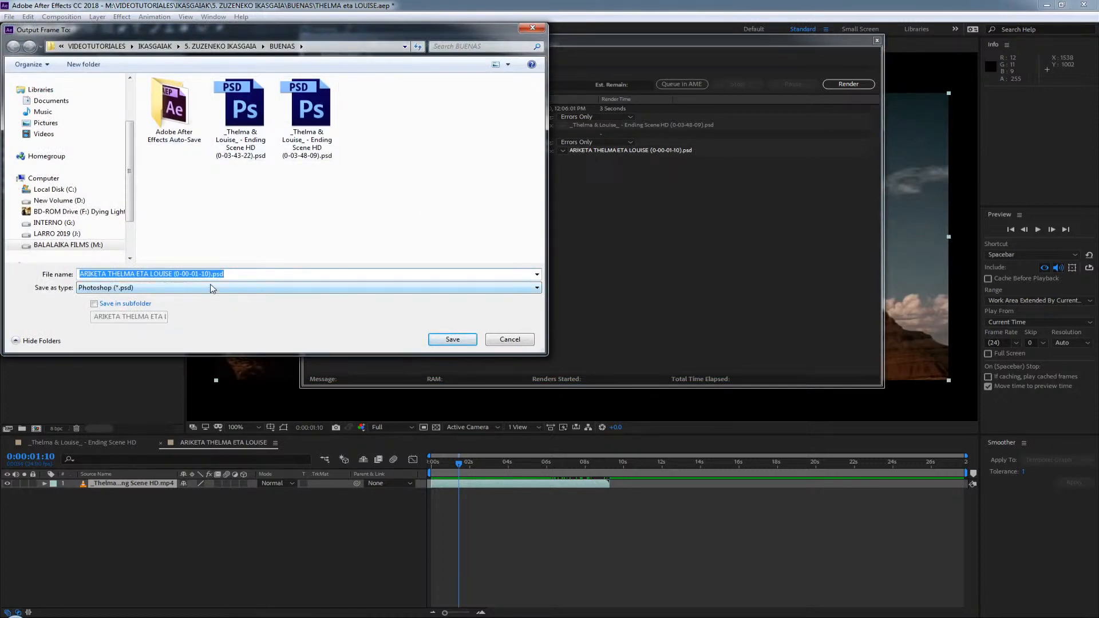
type("FOTOGRAMA")
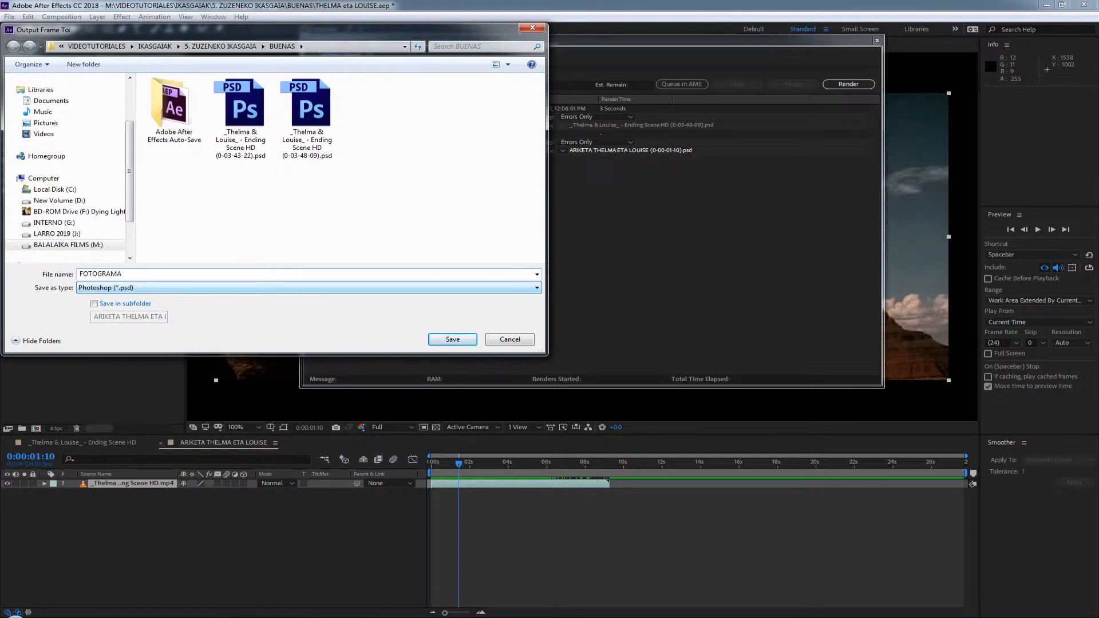
type(" T")
type("etal")
type("^")
type("&L")
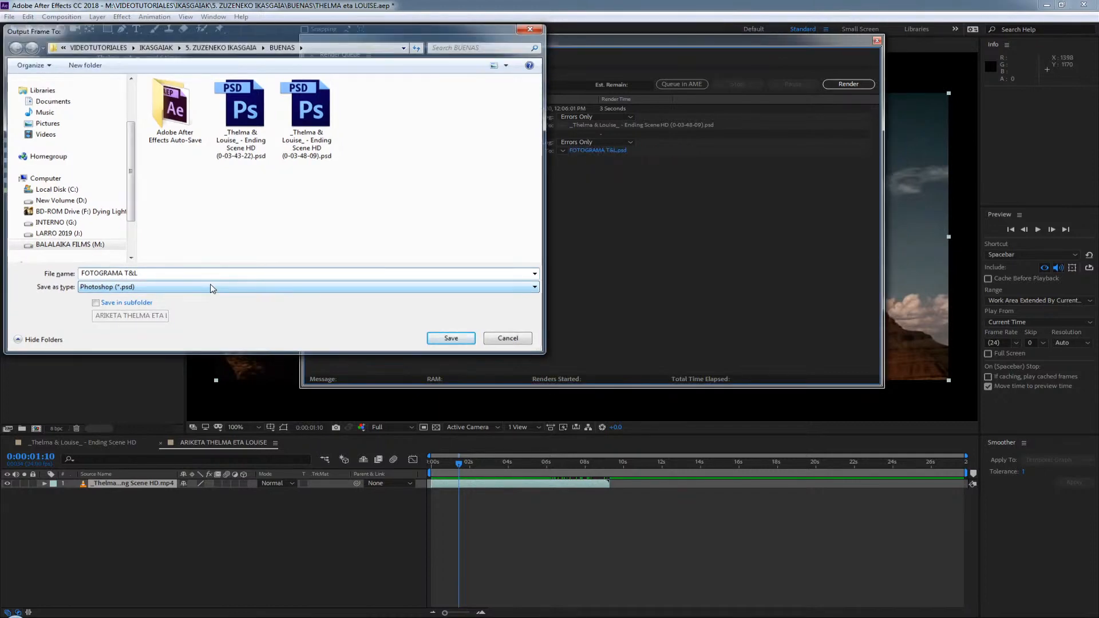
key("Return")
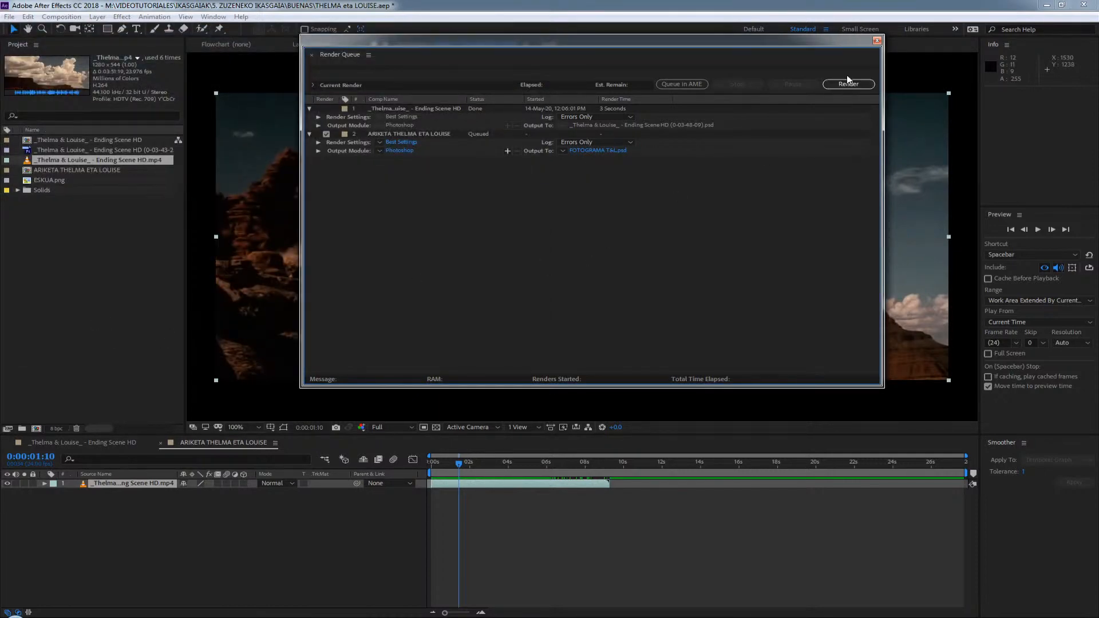
left_click(848, 84)
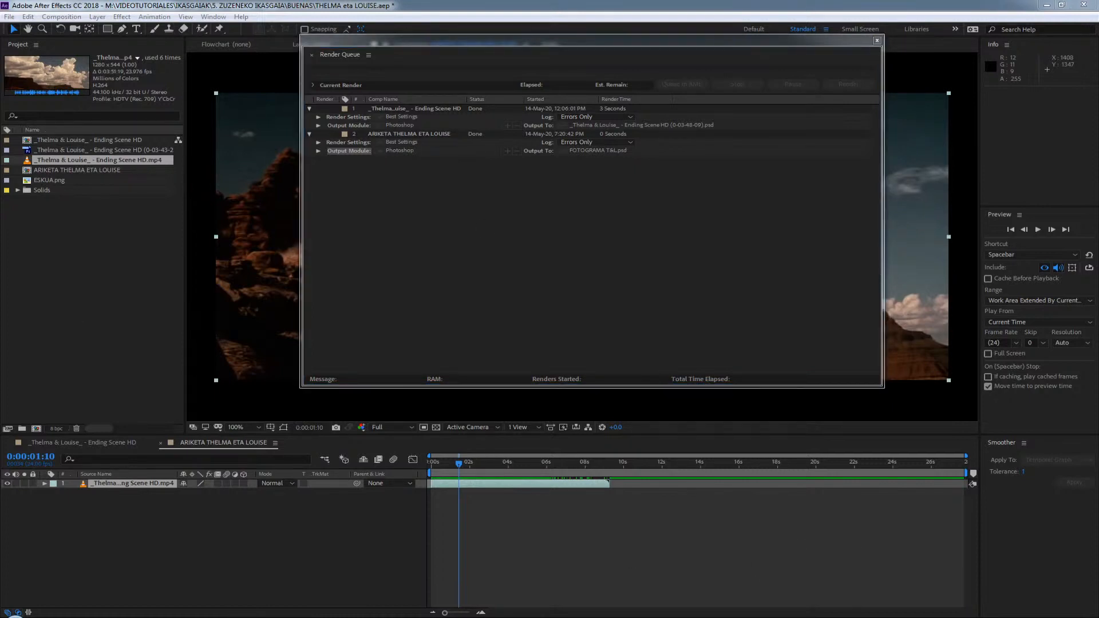
Open the rendered FOTOGRAMA T&L.psd from the BUENAS folder in Photoshop and close the ESKUA.png document.
left_click_drag(432, 119, 388, 80)
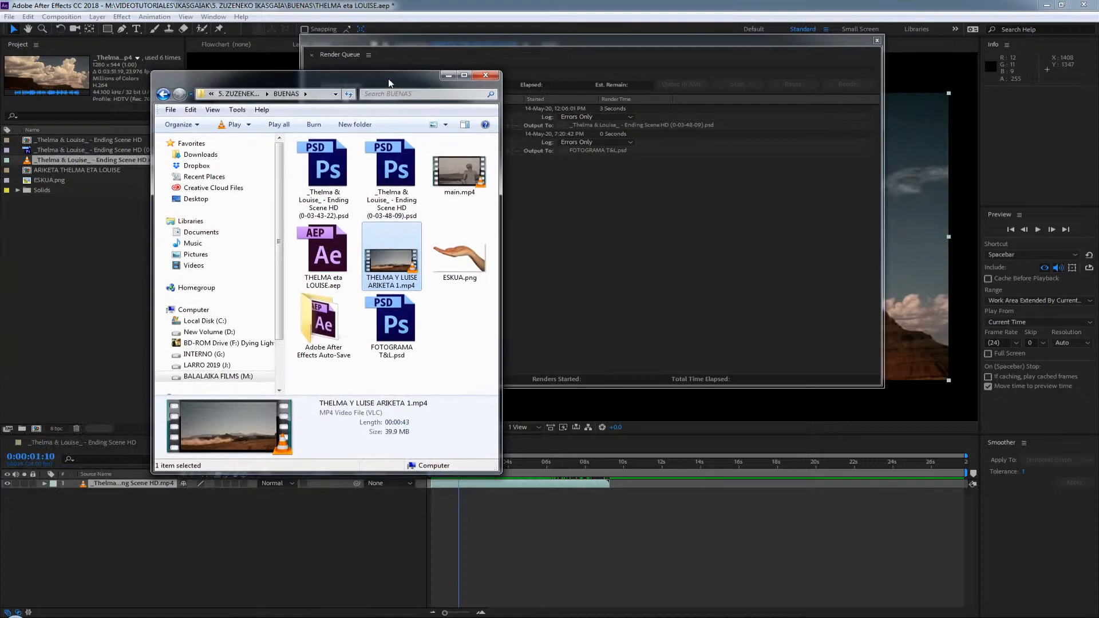
left_click(406, 329)
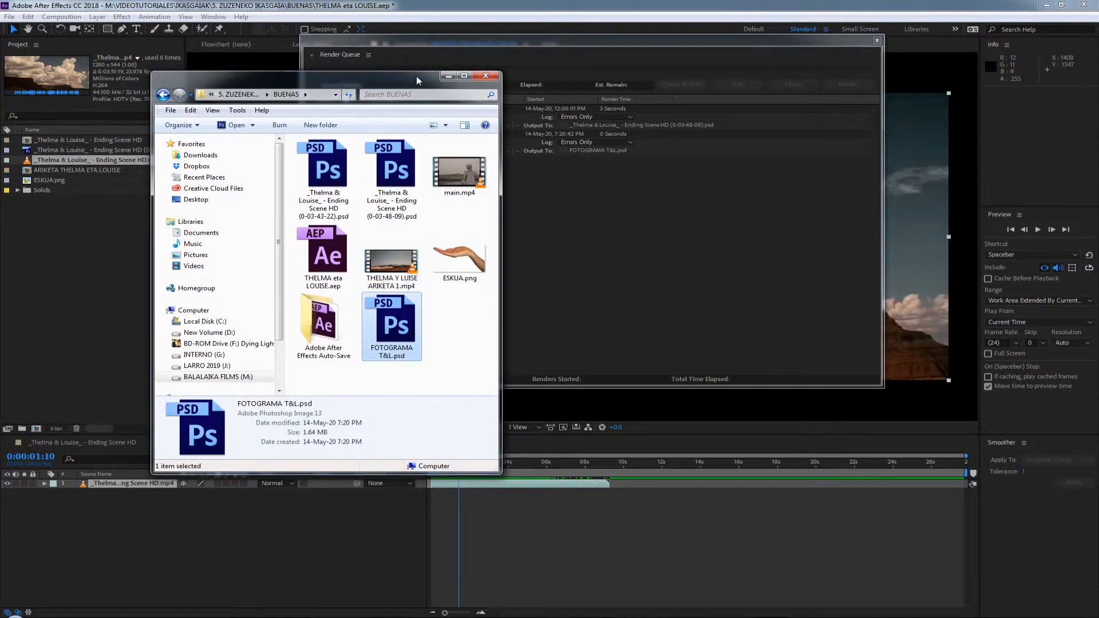
left_click_drag(417, 76, 0, 38)
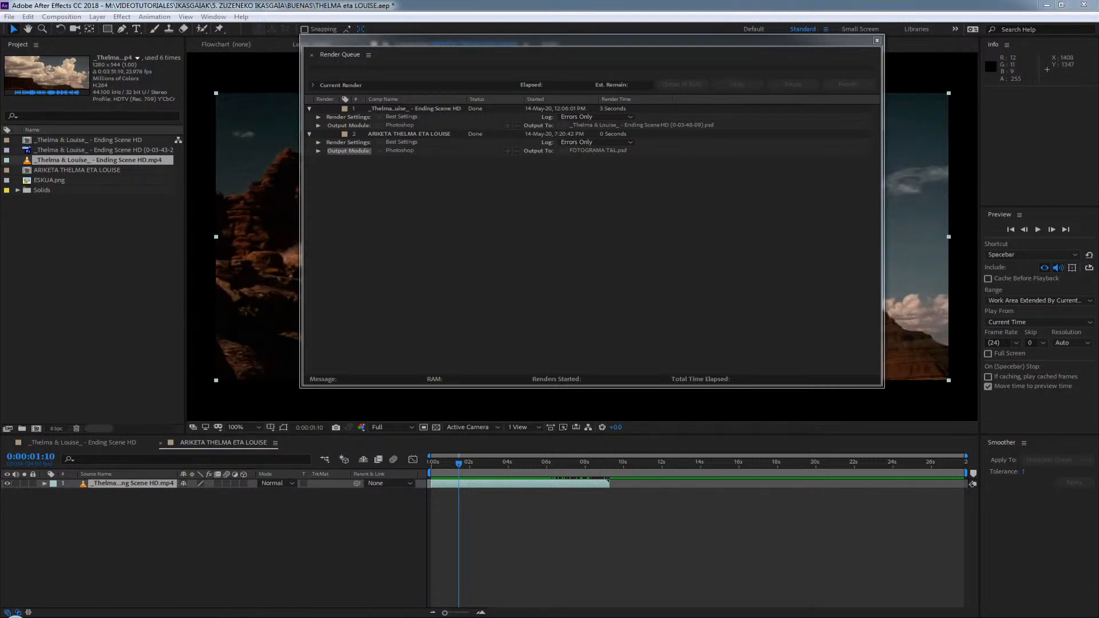
left_click_drag(0, 290, 715, 19)
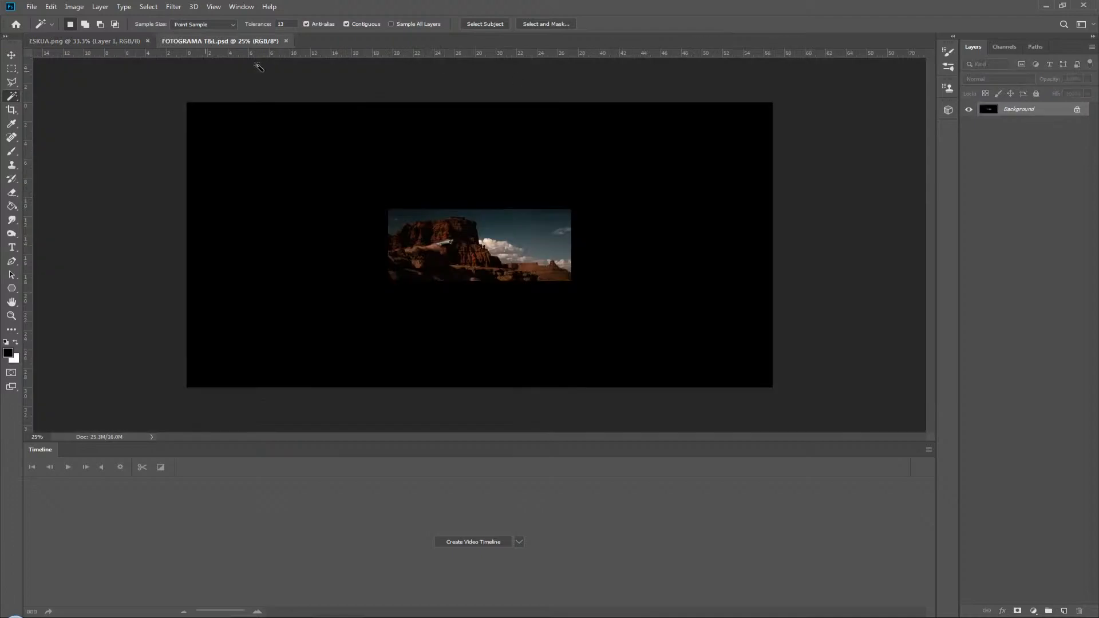
left_click(146, 41)
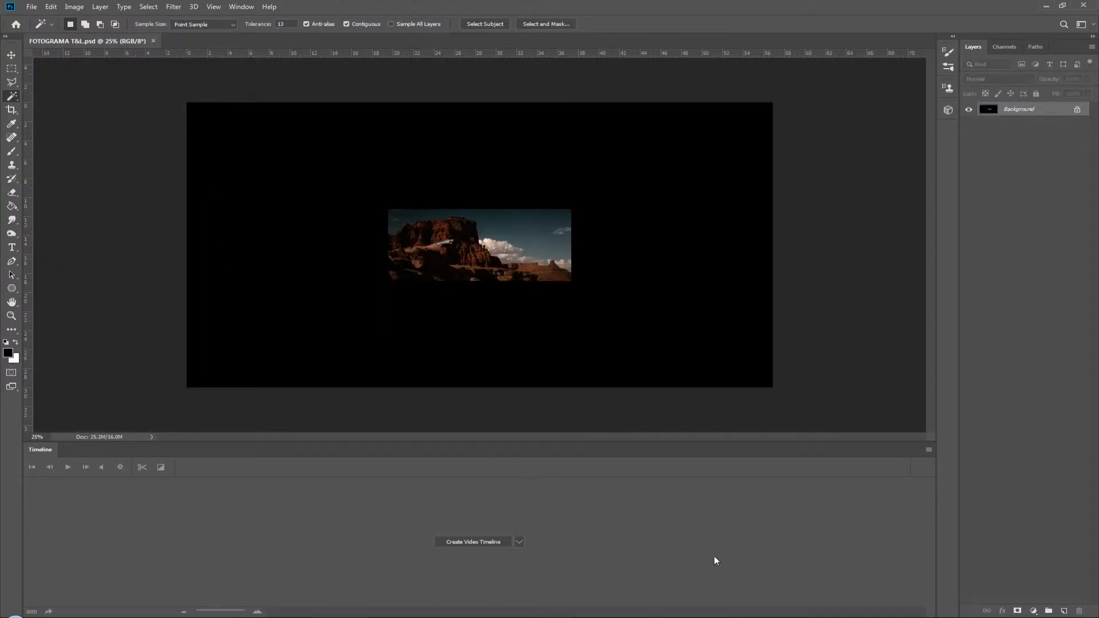
Switch back to After Effects and compare the frame size of the exercise composition with that of the Ending Scene HD footage.
key("alt+Tab")
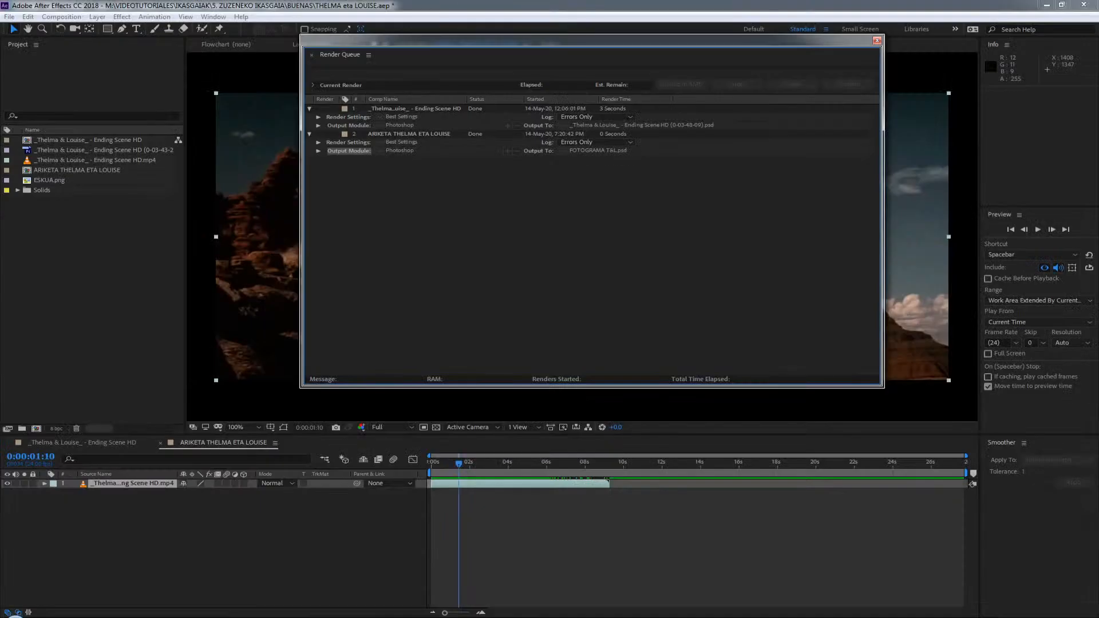
left_click_drag(846, 42, 0, 230)
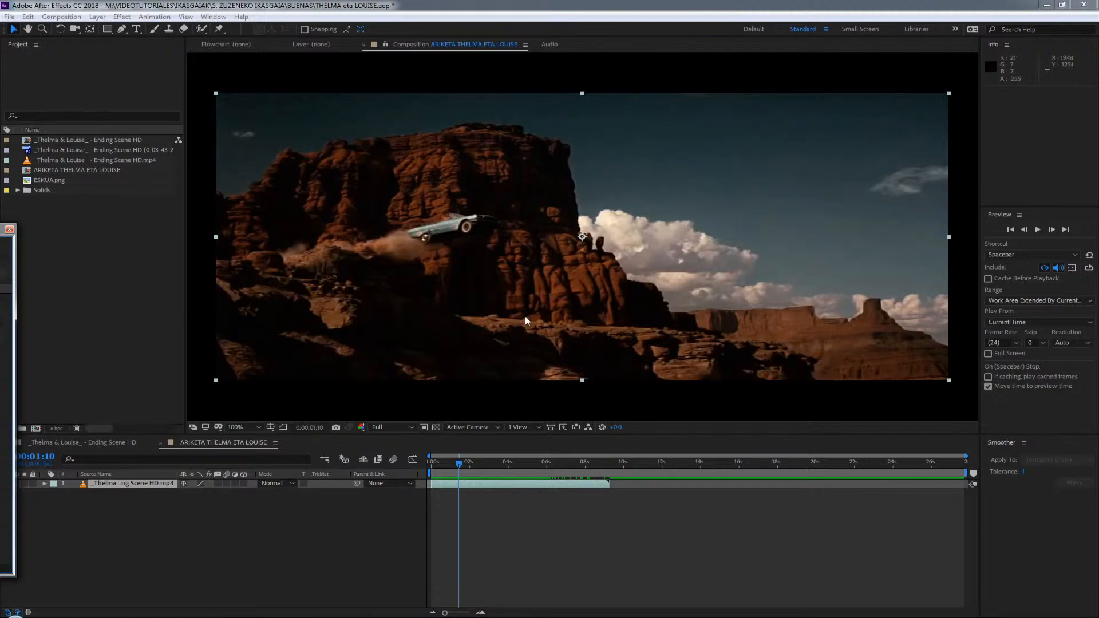
left_click(260, 427)
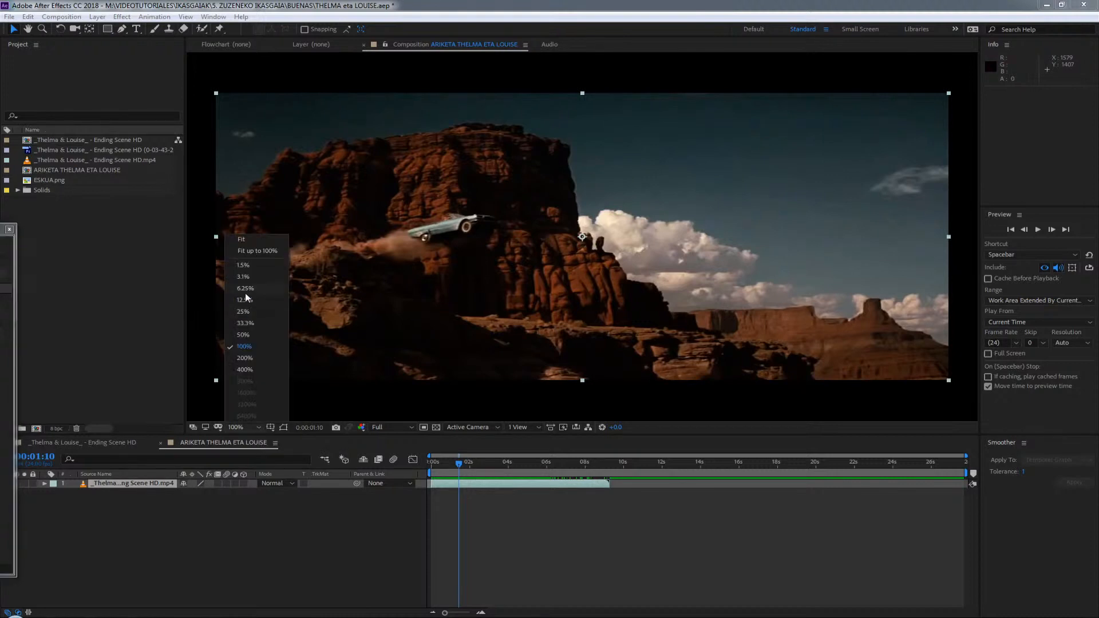
left_click(254, 250)
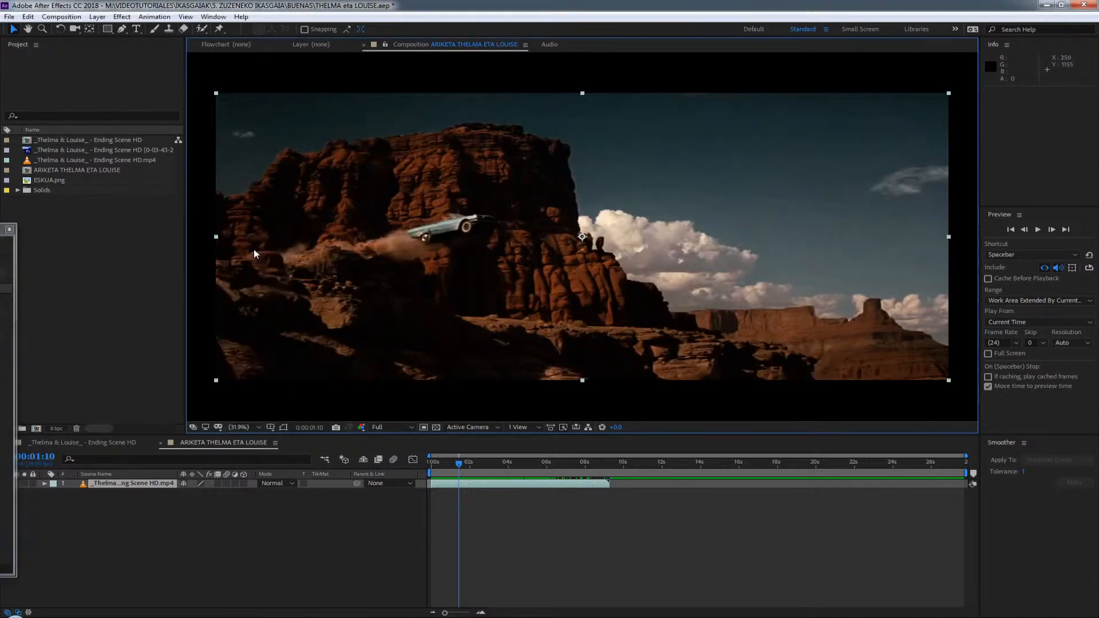
scroll(448, 322, "down", 4)
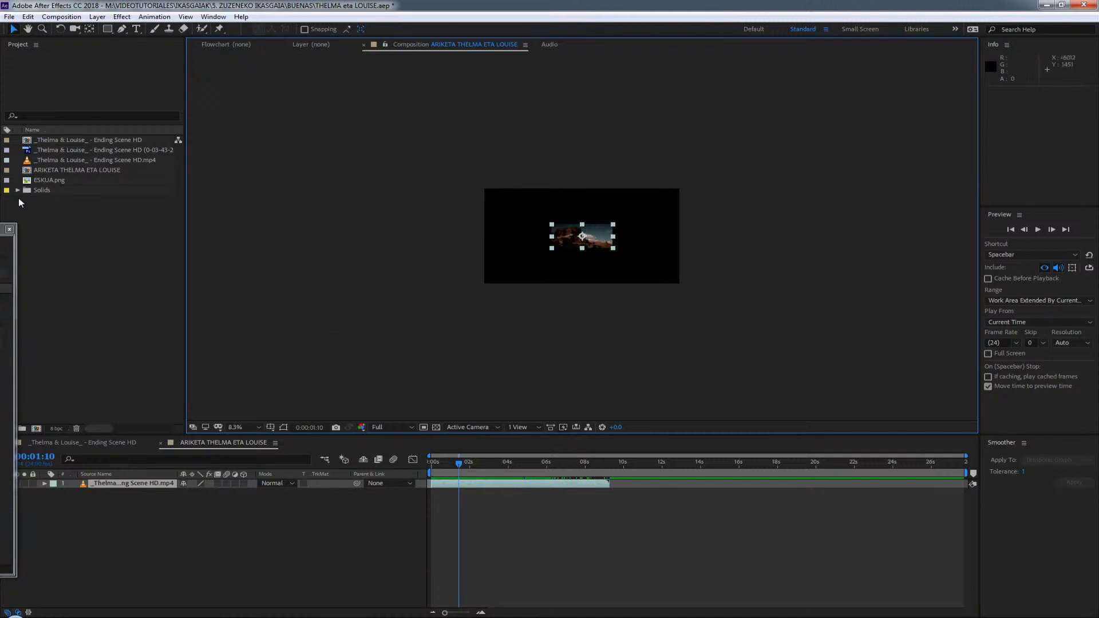
left_click(49, 171)
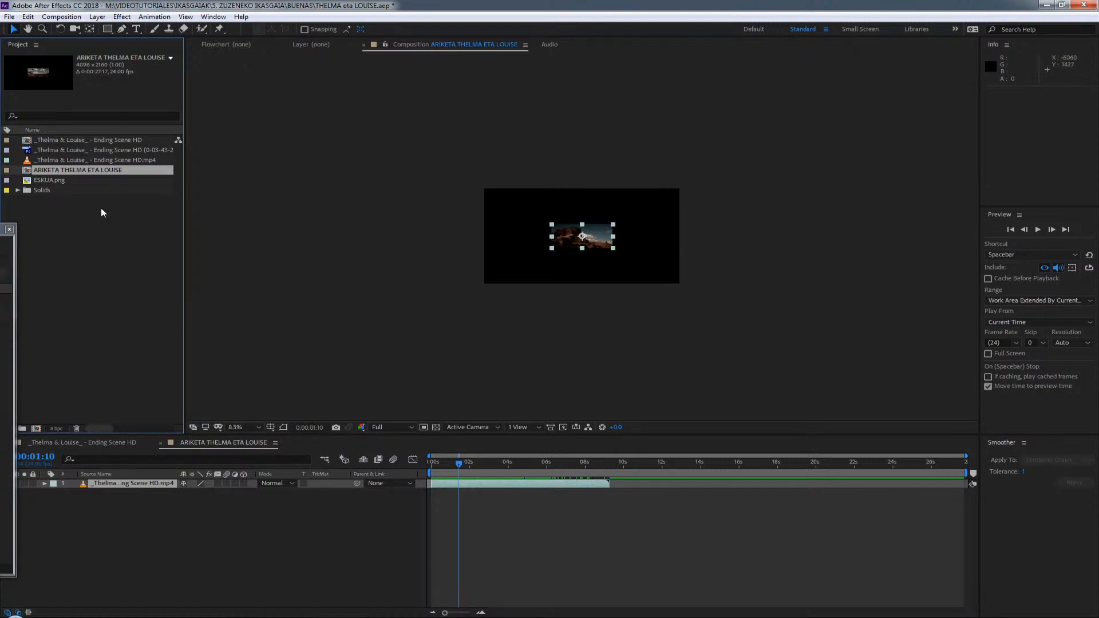
left_click(71, 161)
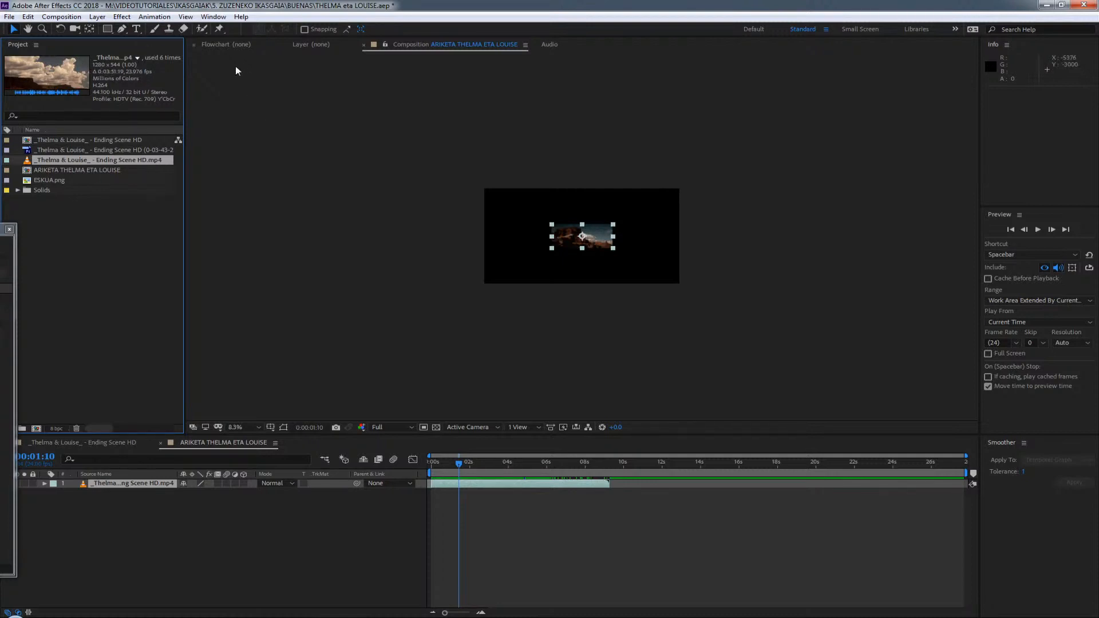
Set the ARIKETA THELMA ETA LOUISE composition's size to 1288 px wide and 544 px high.
left_click(69, 19)
left_click(286, 2)
left_click(55, 170)
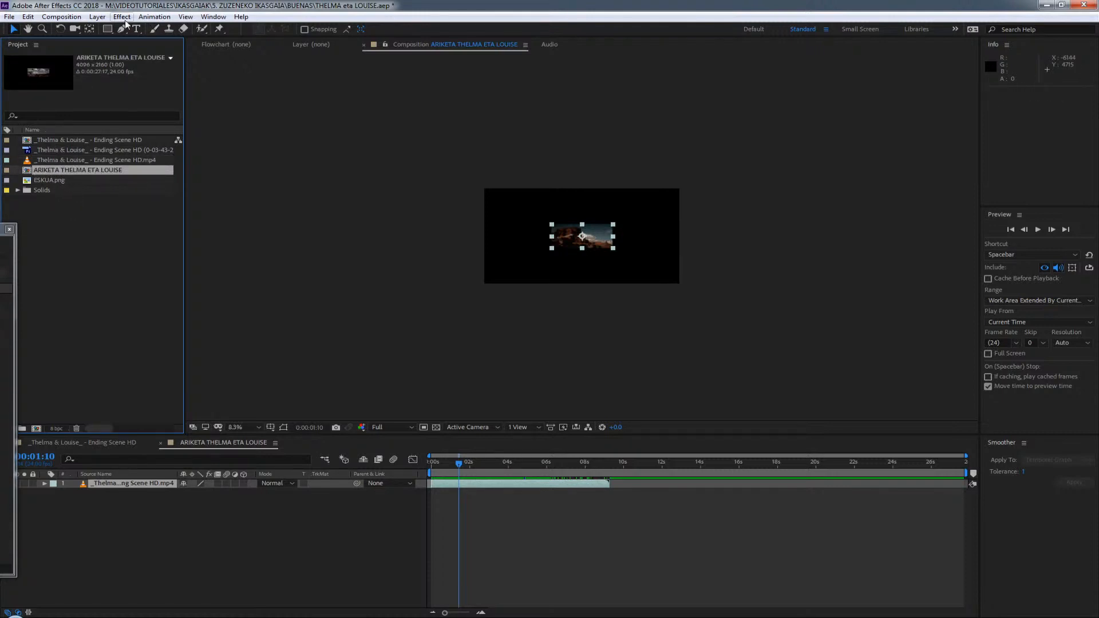
left_click(61, 17)
left_click(80, 46)
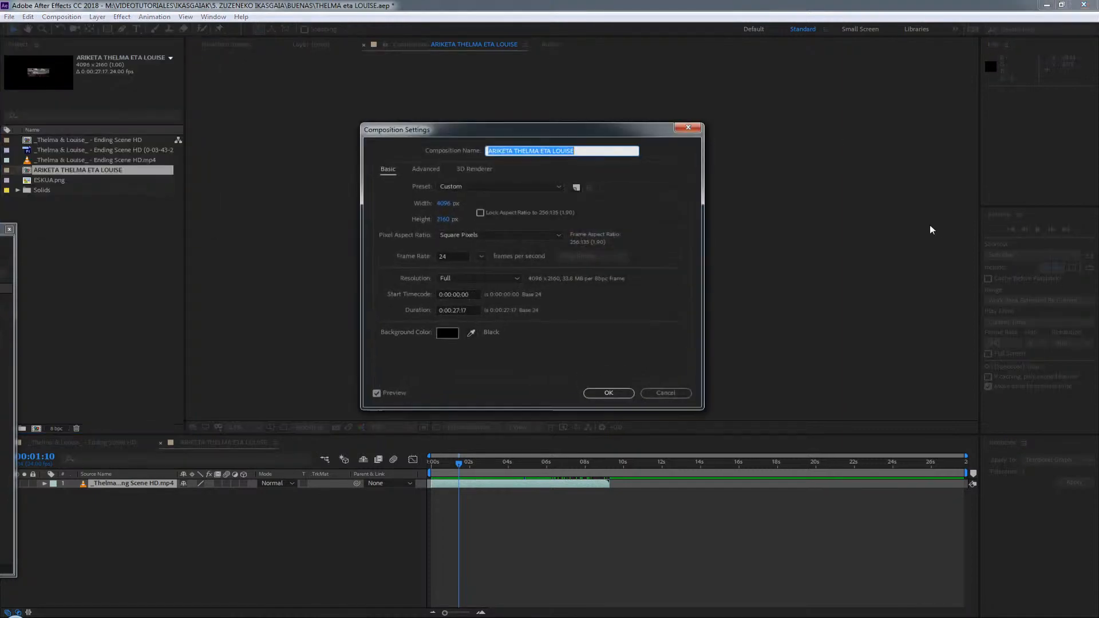
left_click(446, 203)
type("1288")
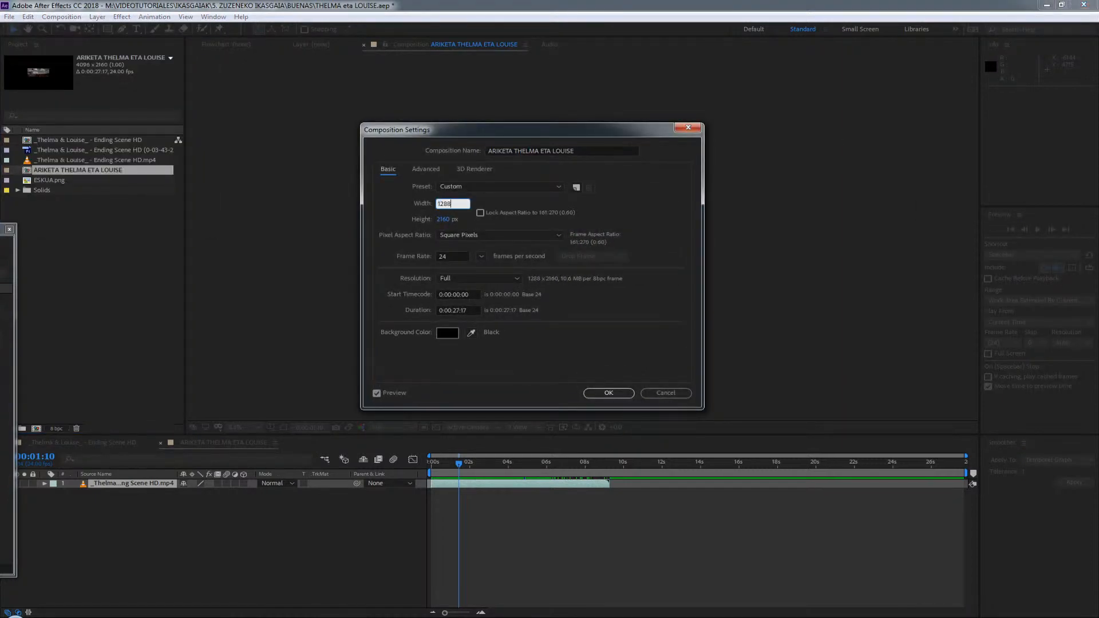
key("Tab")
type("544")
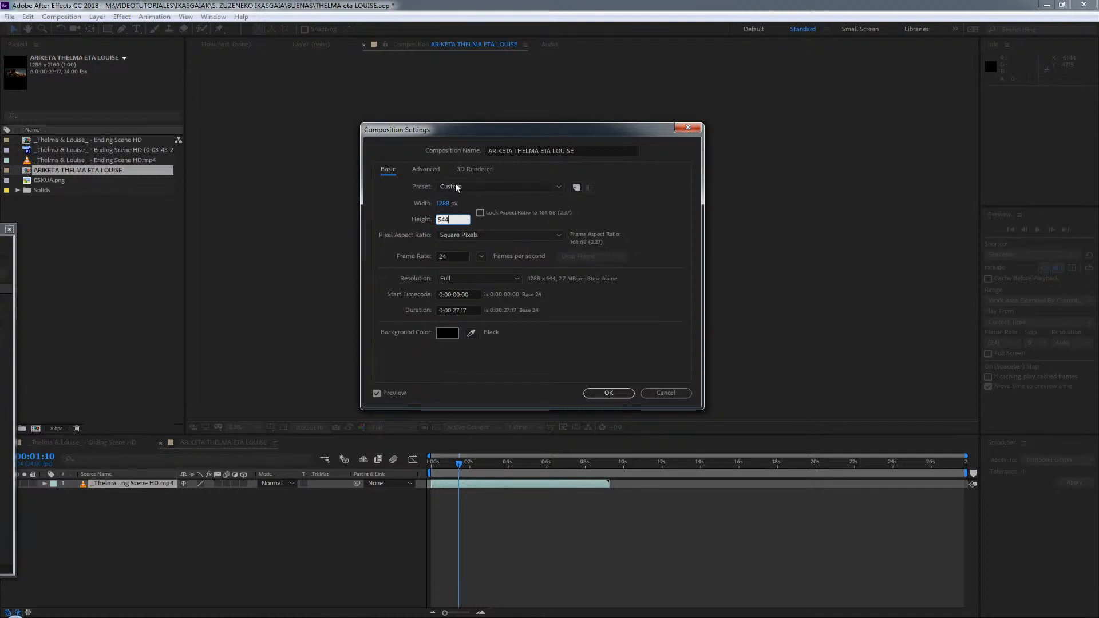
left_click(609, 394)
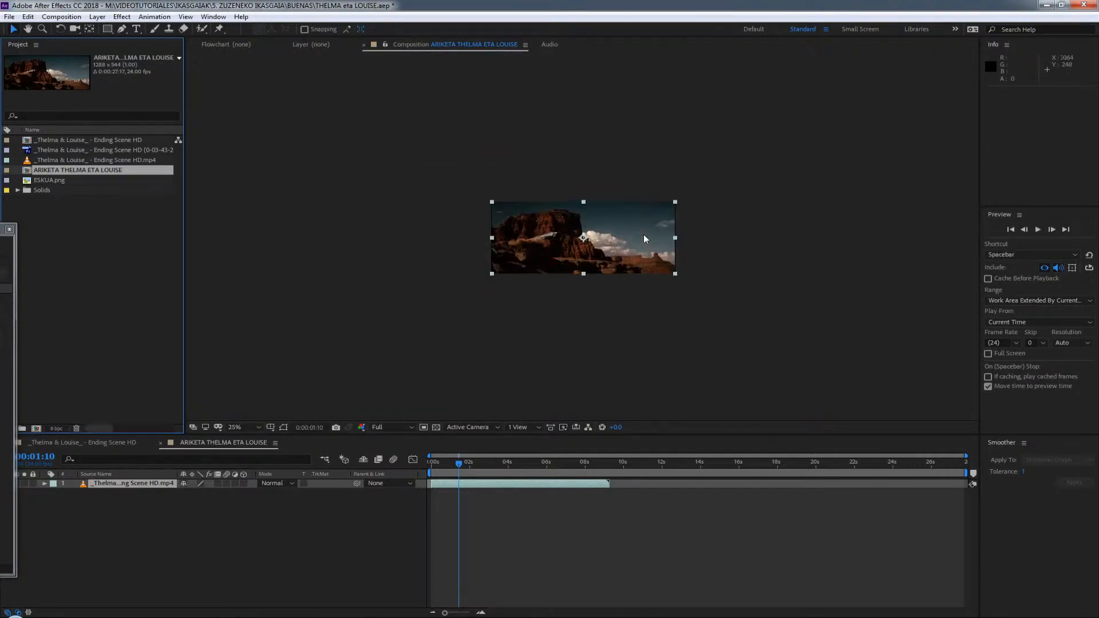
Delete the ARIKETA THELMA ETA LOUISE composition from the project.
scroll(643, 235, "up", 2)
left_click(167, 239)
left_click(90, 170)
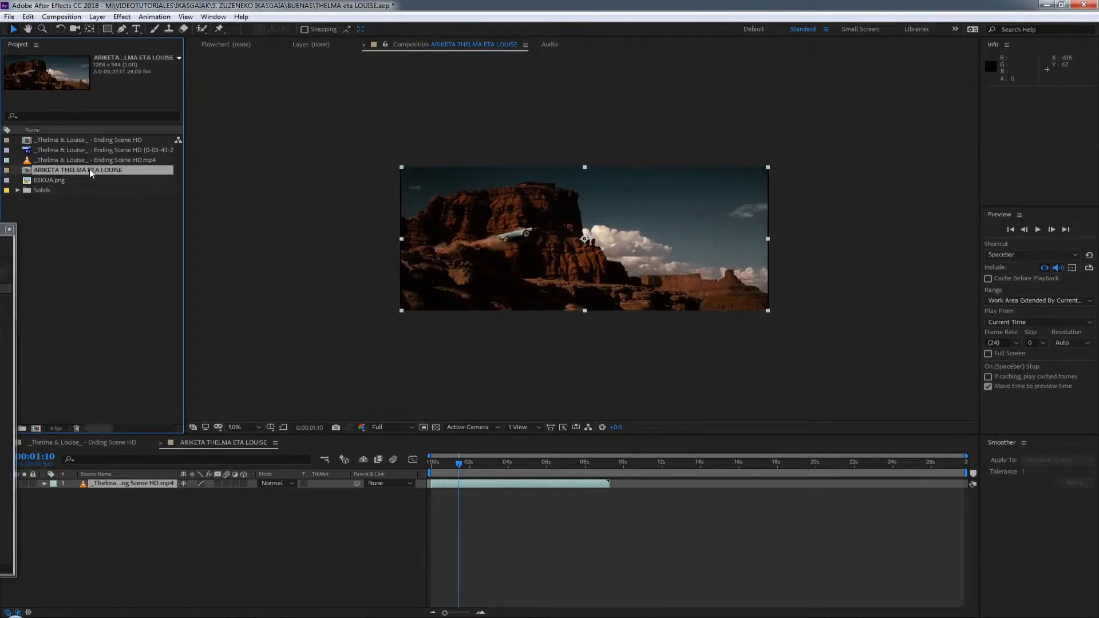
key("Delete")
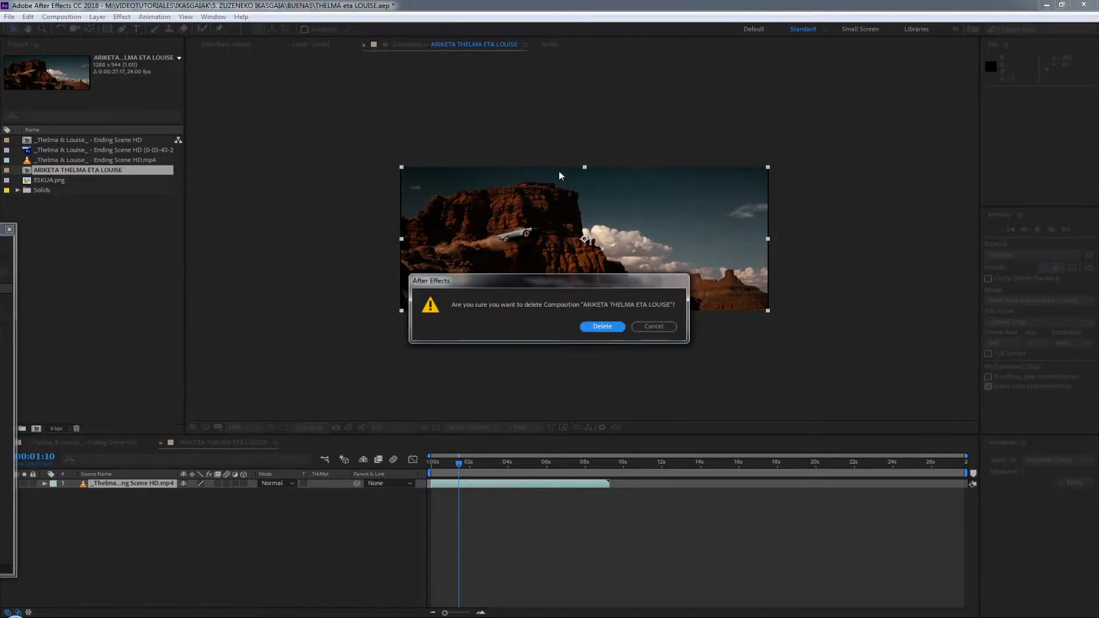
left_click(595, 326)
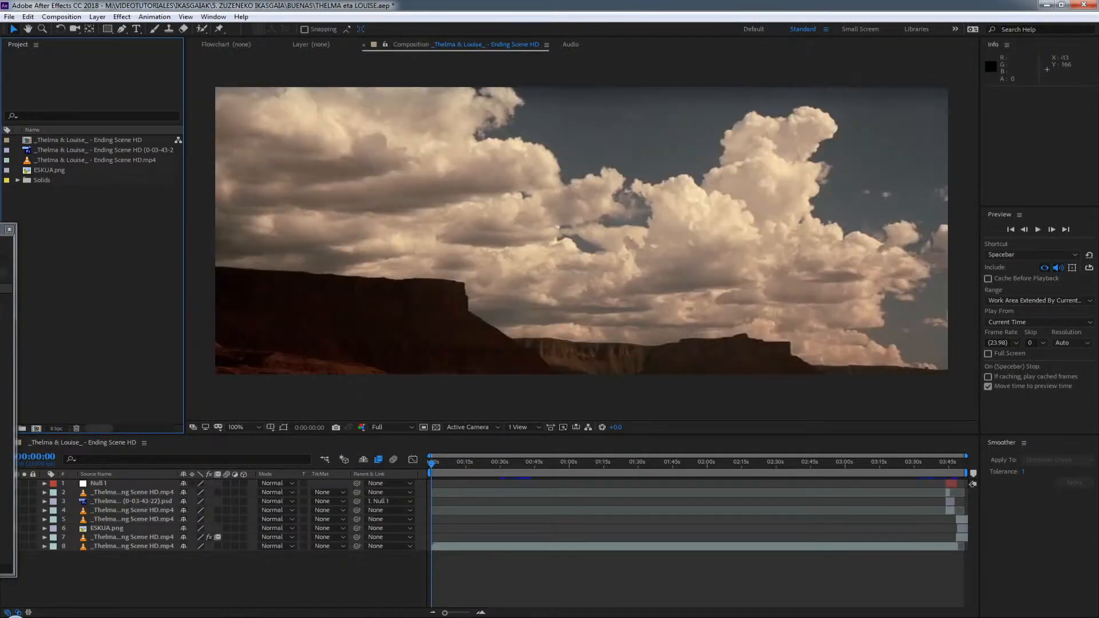
Create a new composition from the _Thelma & Louise_ - Ending Scene HD.mp4 footage so it takes on the footage's frame size.
left_click(56, 160)
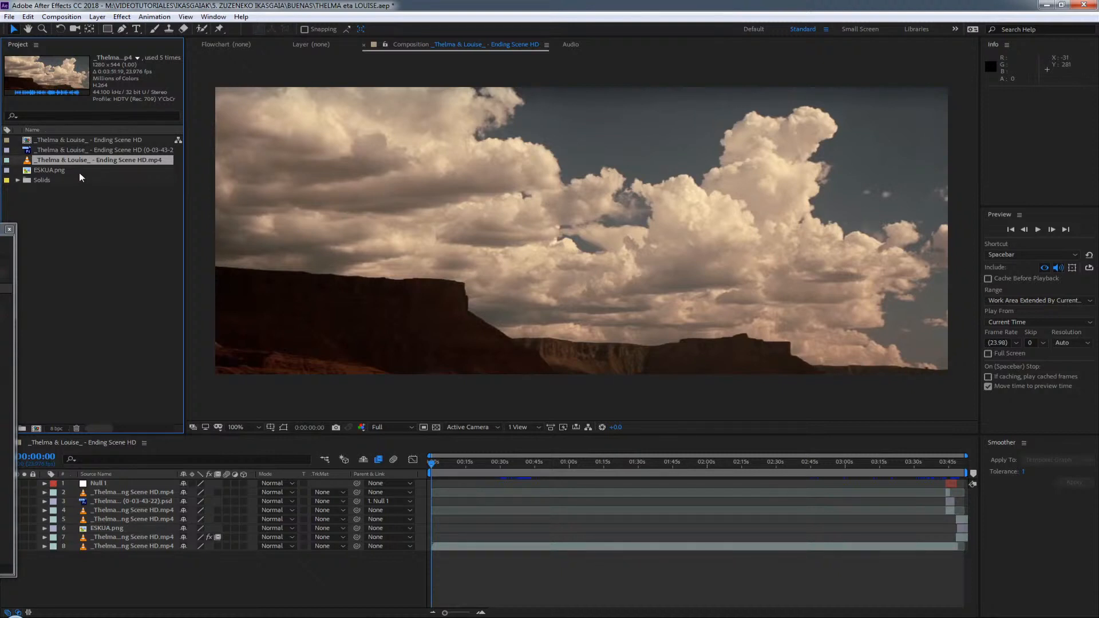
left_click_drag(42, 158, 125, 248)
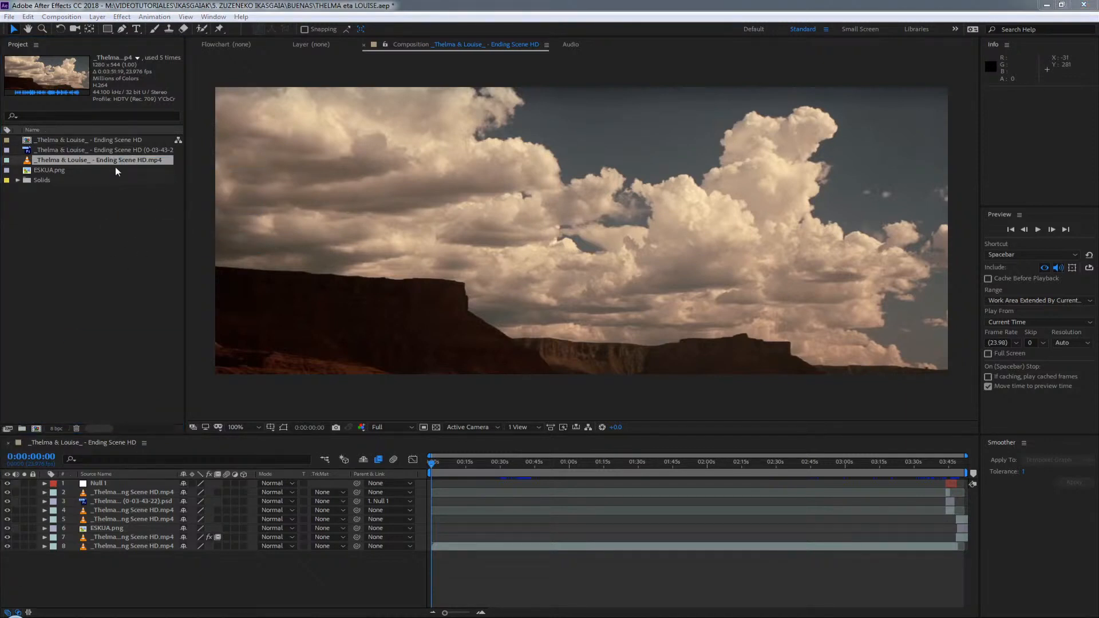
left_click_drag(37, 159, 36, 427)
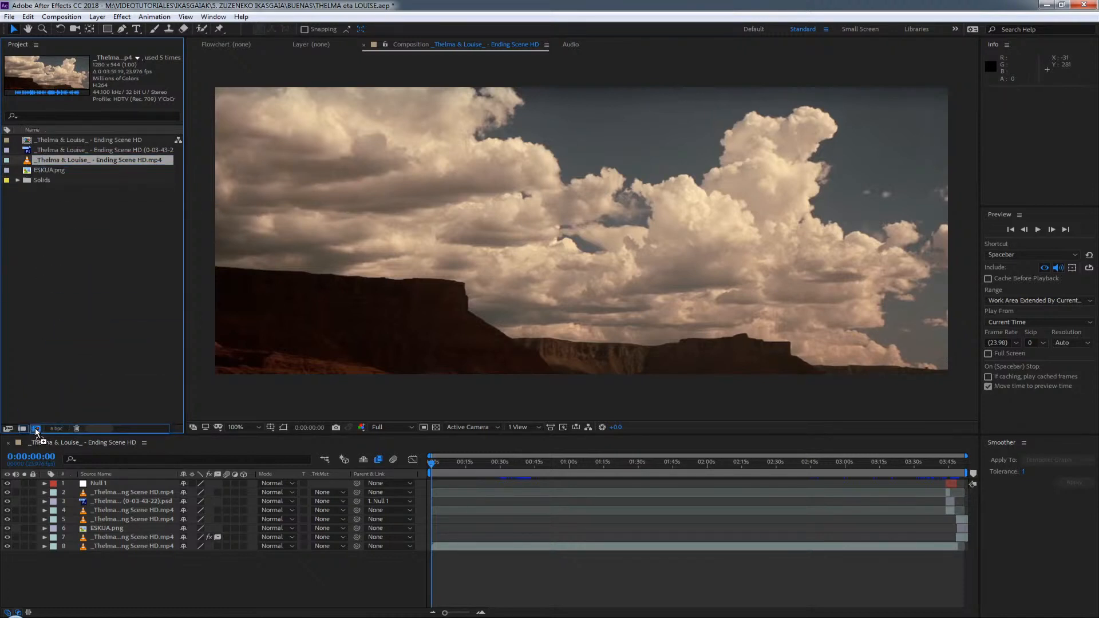
left_click_drag(35, 428, 36, 429)
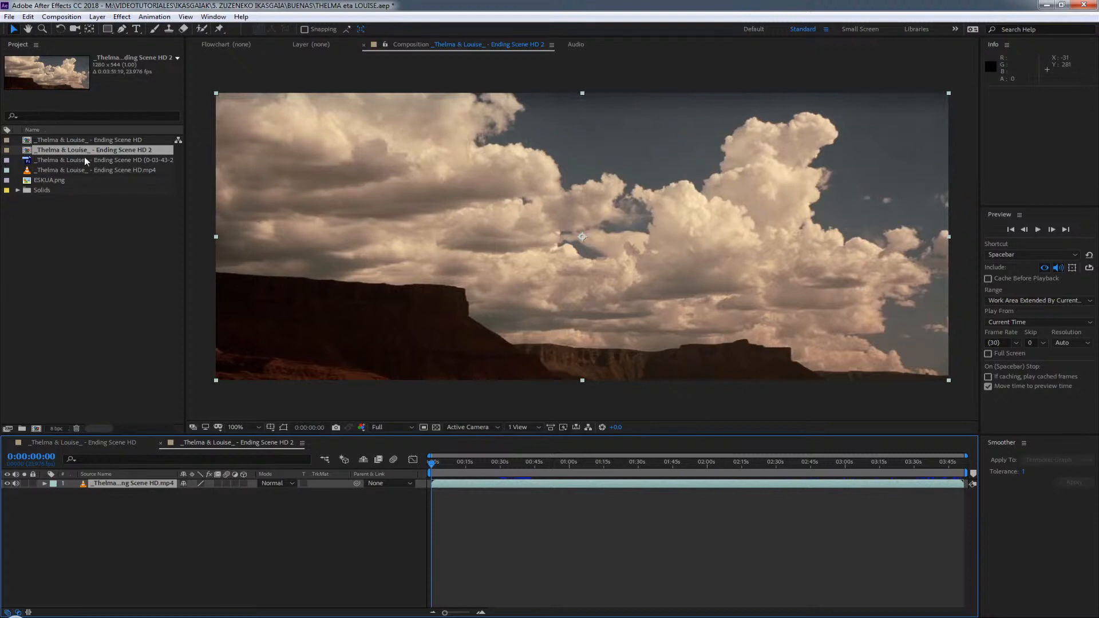
Rename the new Ending Scene HD 2 composition as ARIKETA.
left_click(67, 152)
key("Return")
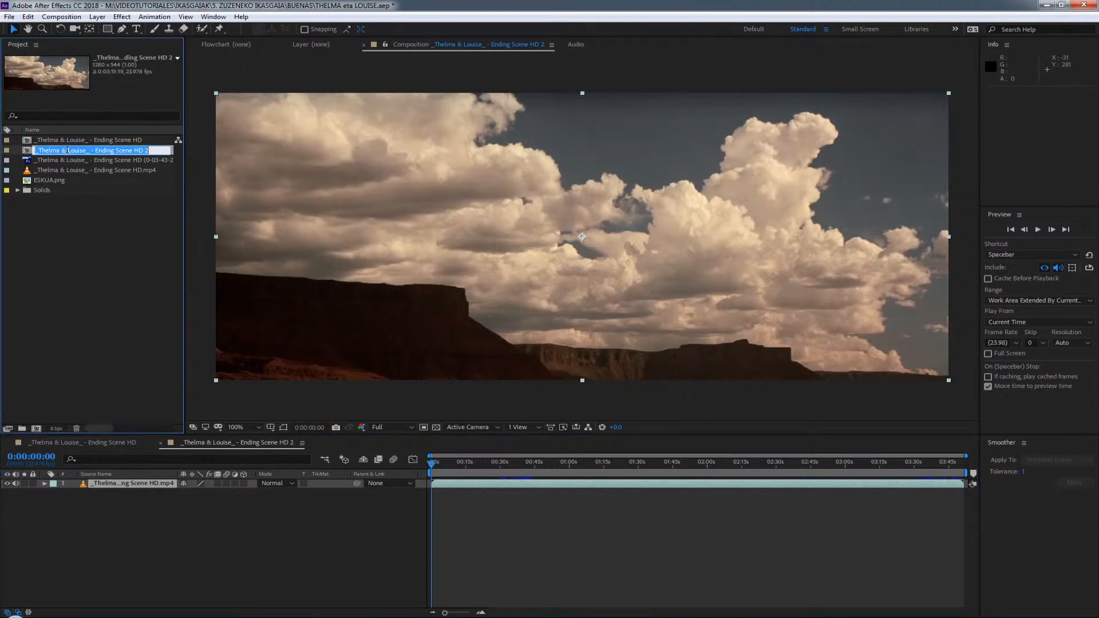
type("ARIKETA")
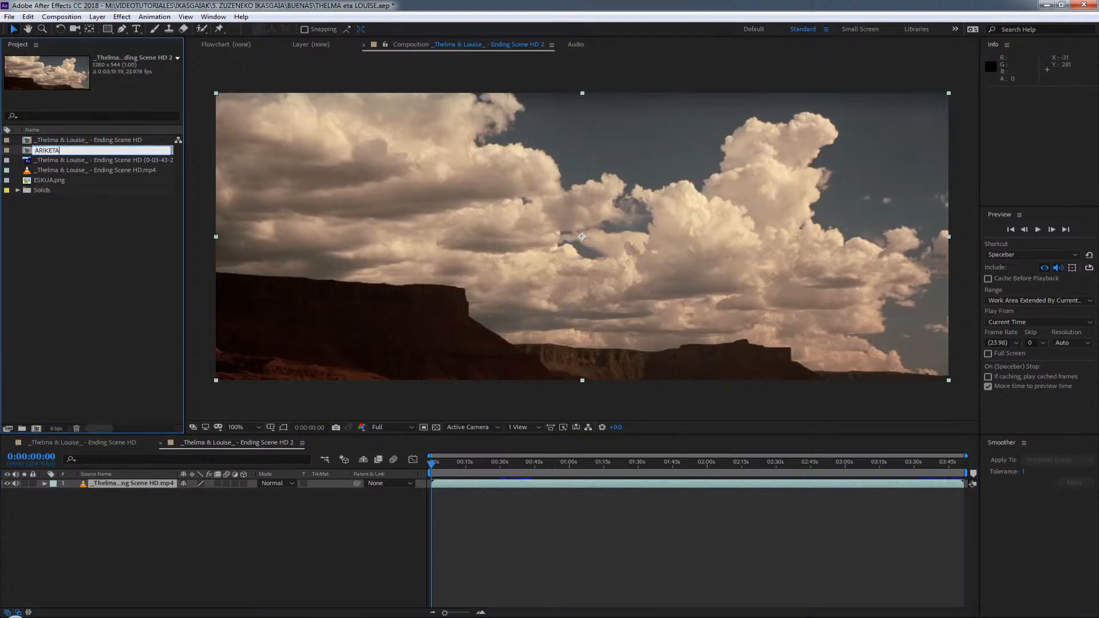
key("Return")
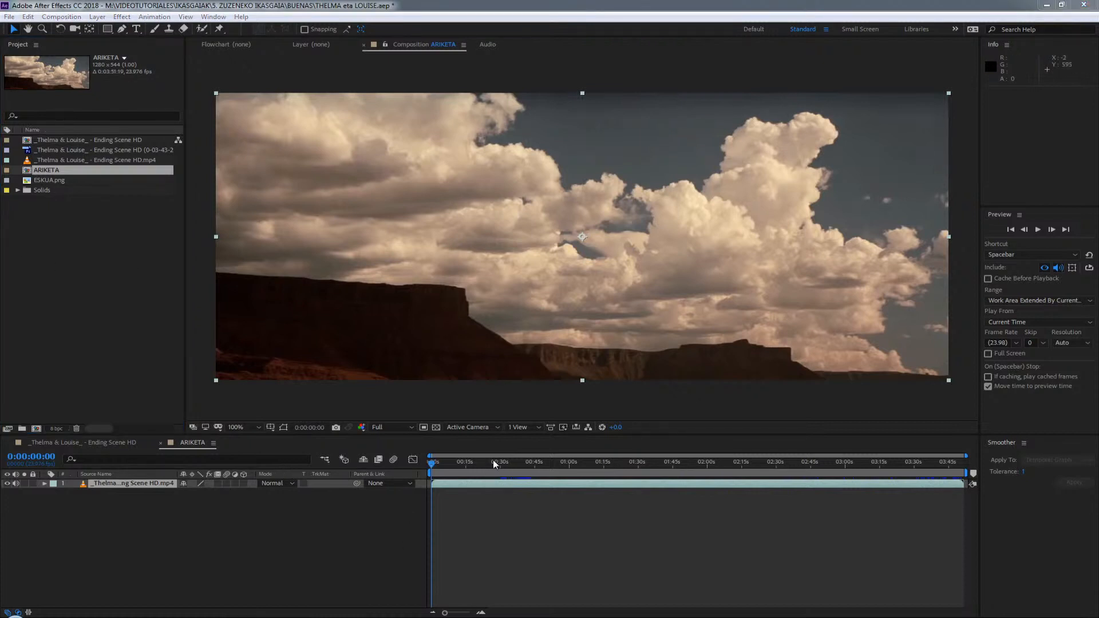
Shift the footage layer earlier in the ARIKETA timeline so the wide car-jump shot starts the composition, with the current time at 0:00:00:00.
left_click_drag(928, 483, 411, 503)
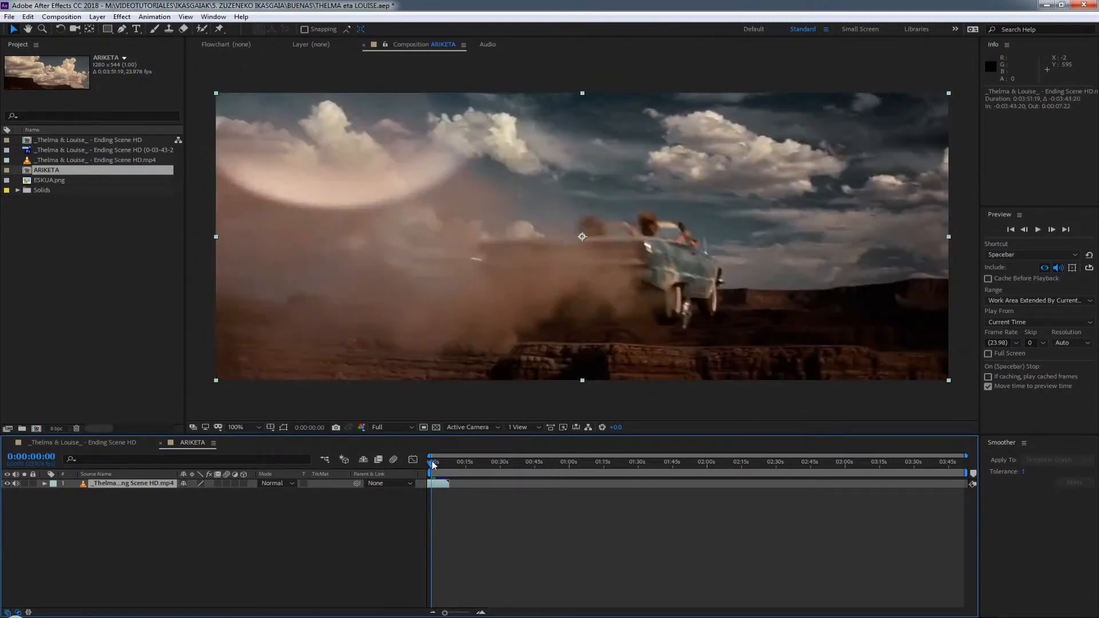
left_click_drag(432, 464, 395, 467)
left_click(481, 612)
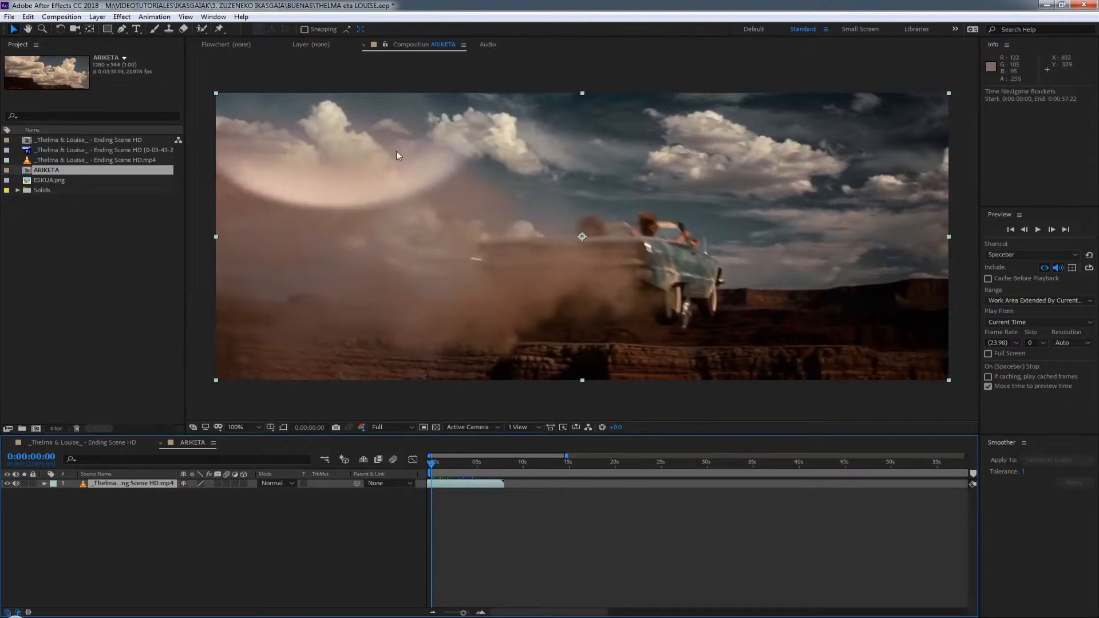
left_click(438, 464)
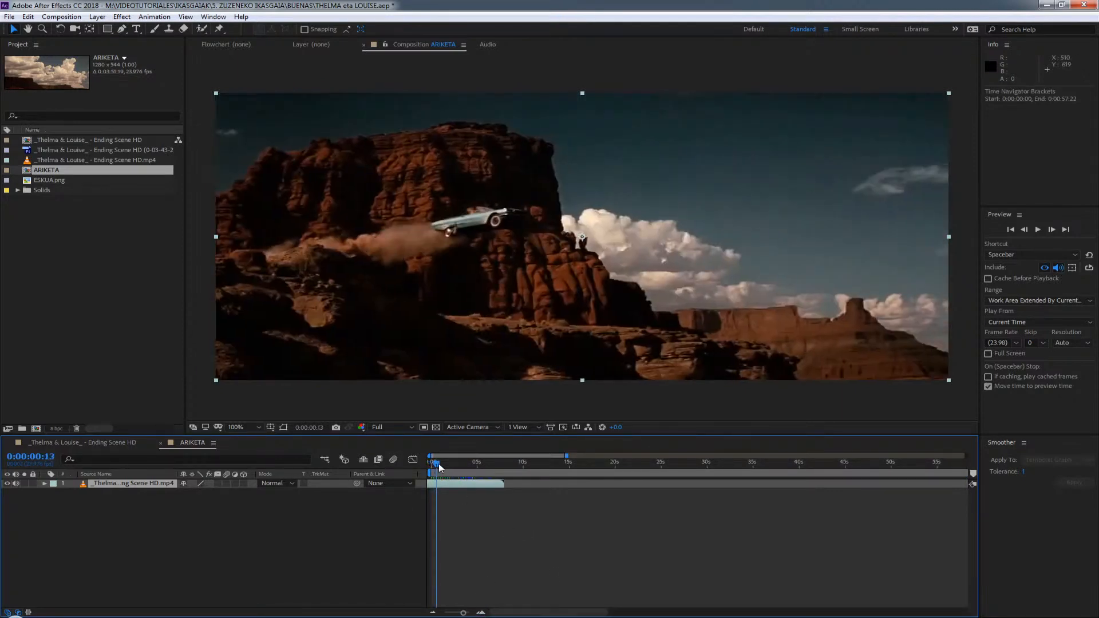
left_click_drag(439, 463, 432, 527)
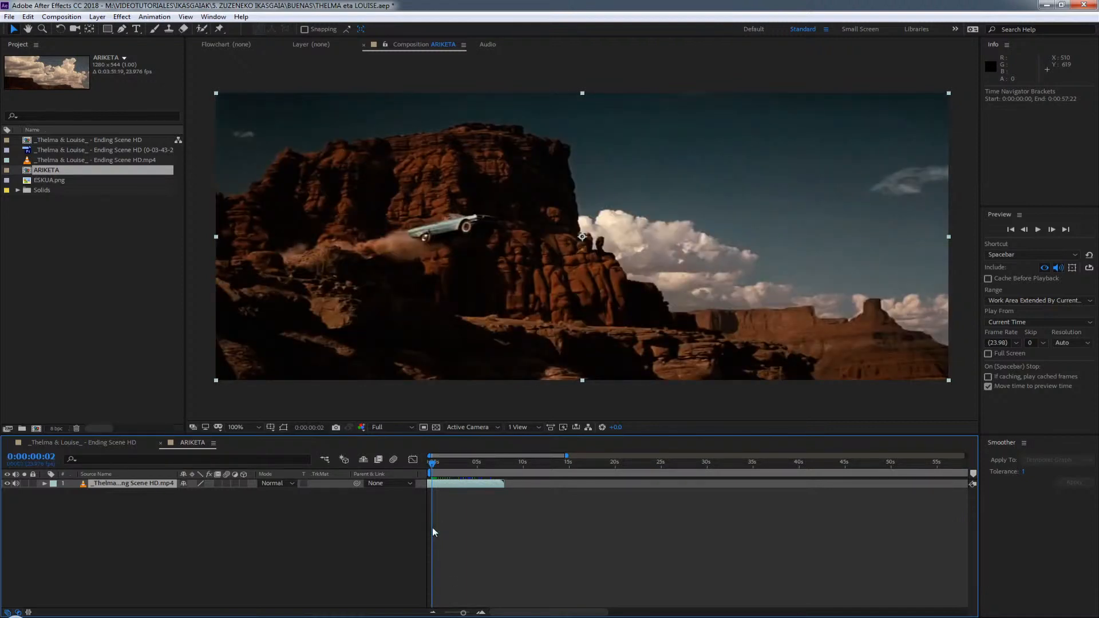
key("Home")
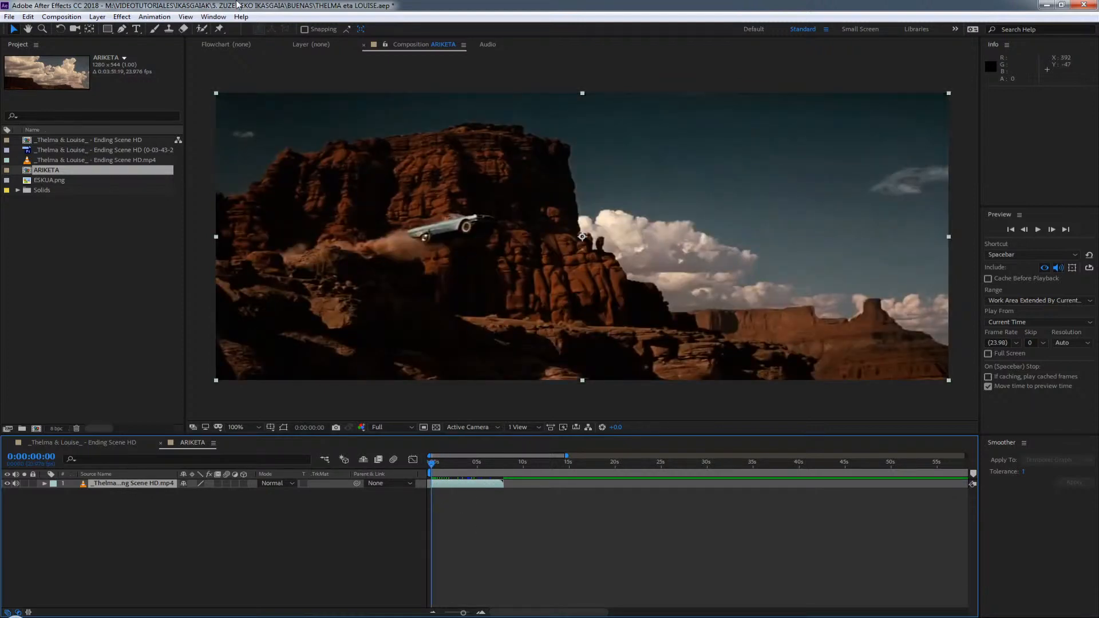
Queue the current ARIKETA frame for rendering as a Photoshop file with Best Settings.
left_click(61, 17)
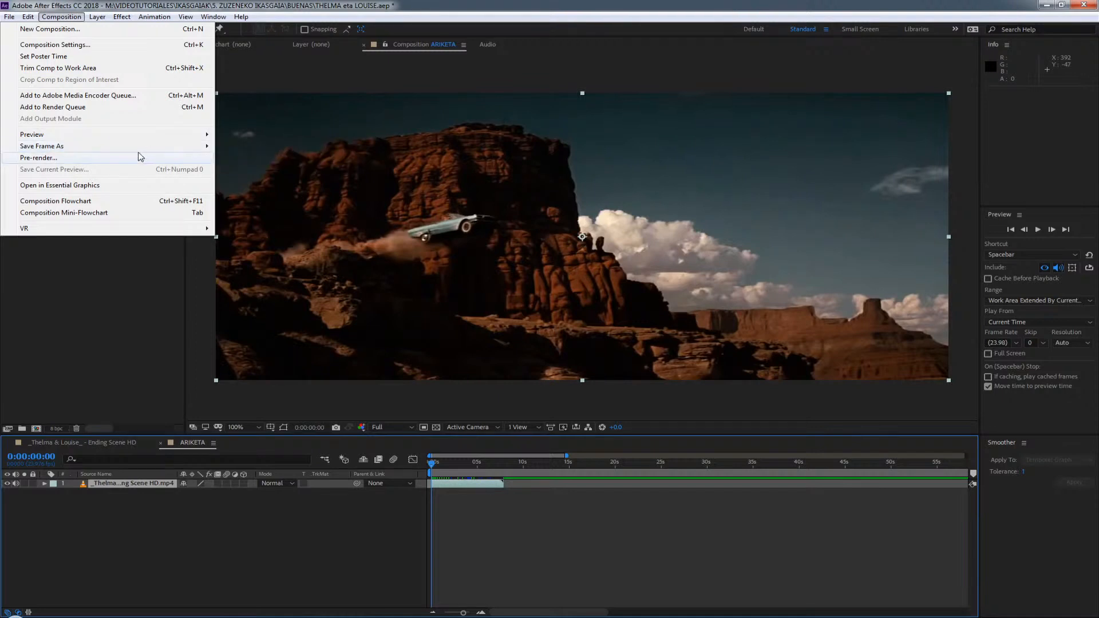
mouse_move(149, 149)
left_click(248, 147)
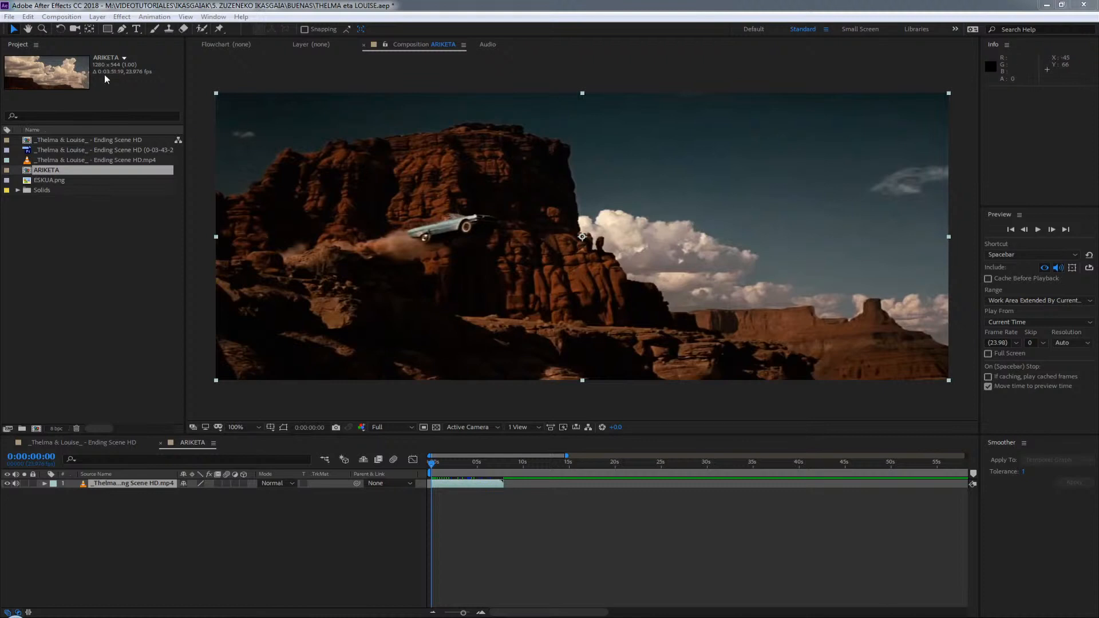
left_click(61, 18)
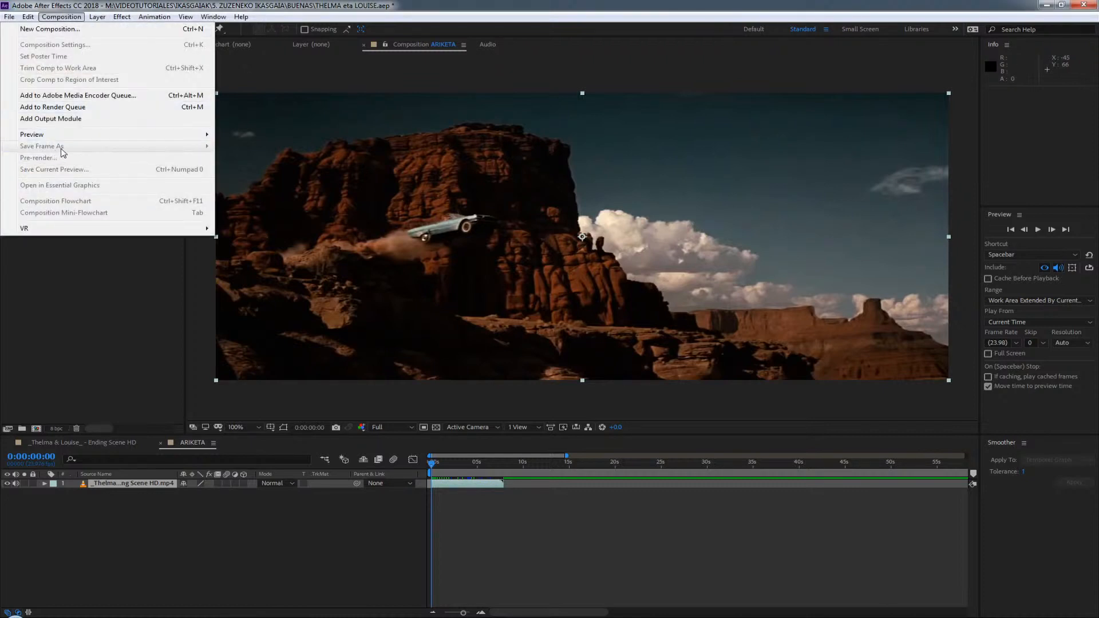
left_click(616, 2)
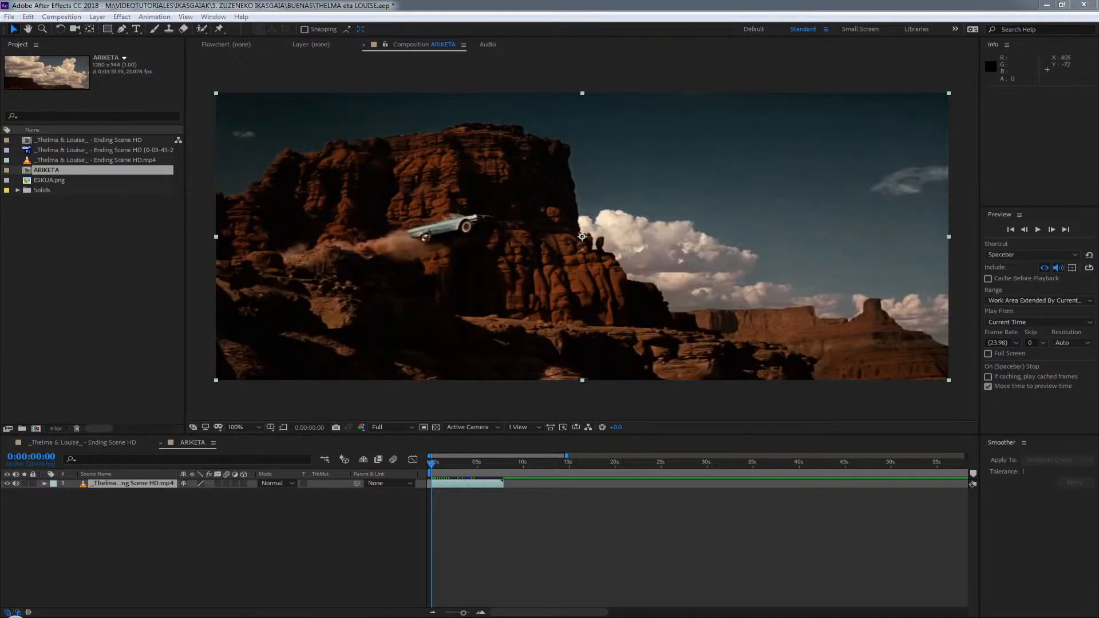
key("ctrl+m")
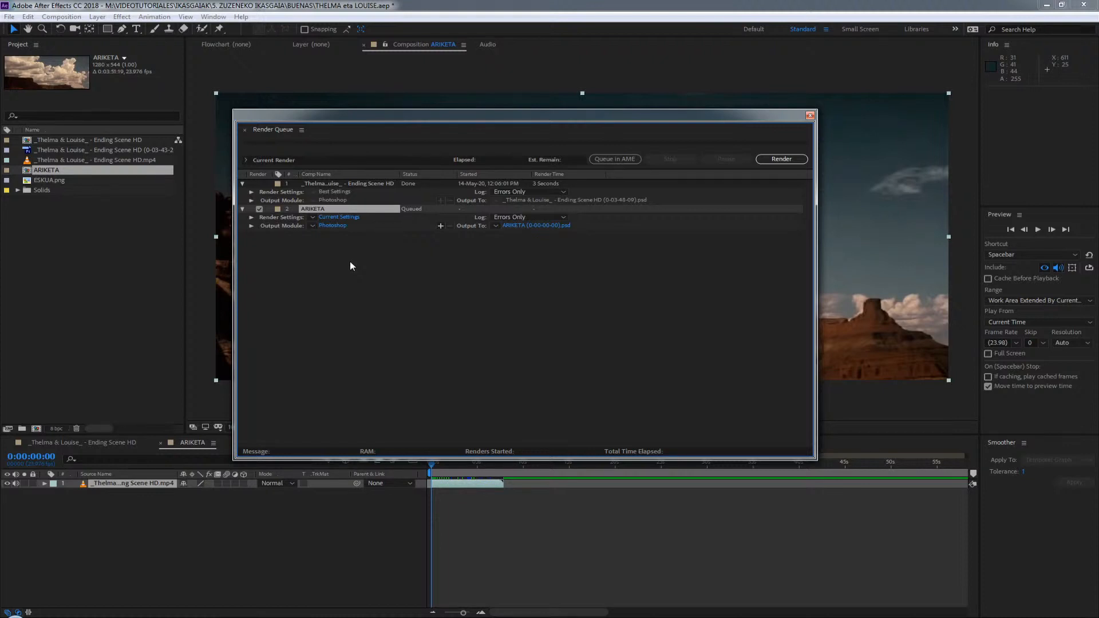
left_click(312, 218)
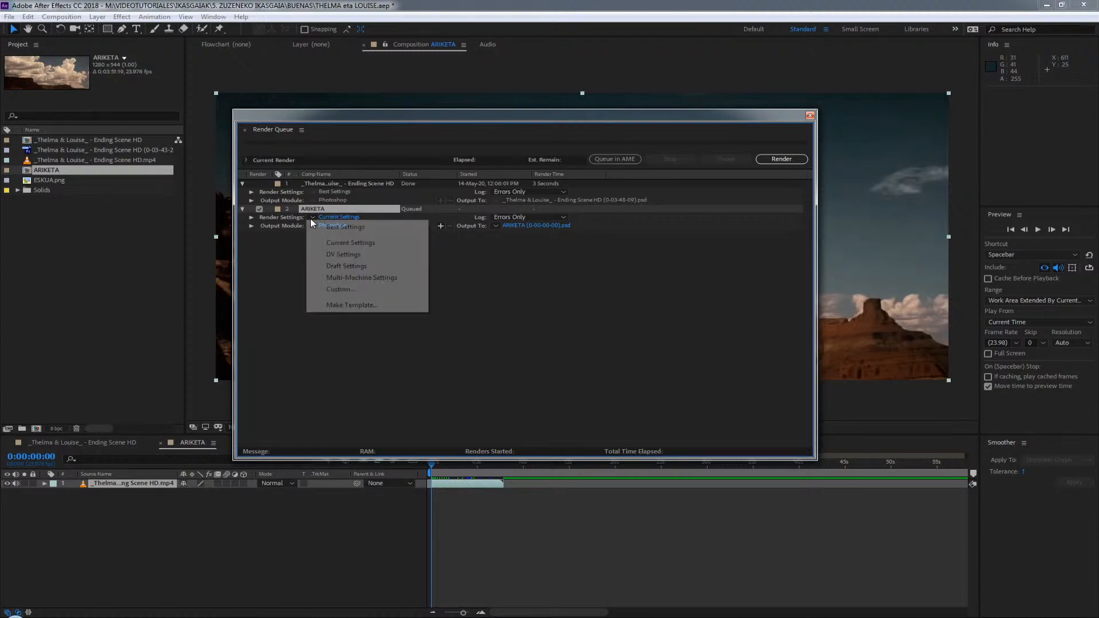
left_click(370, 225)
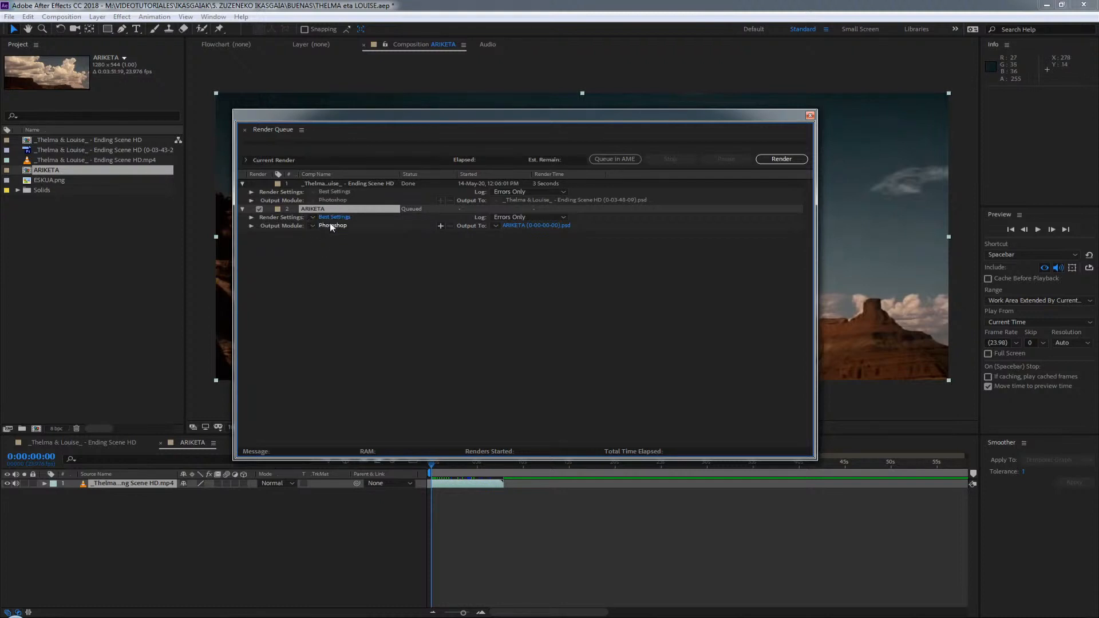
Render the queued frame to FOTOGRAMA T&L.psd in the BUENAS folder, replacing the existing file.
left_click(536, 225)
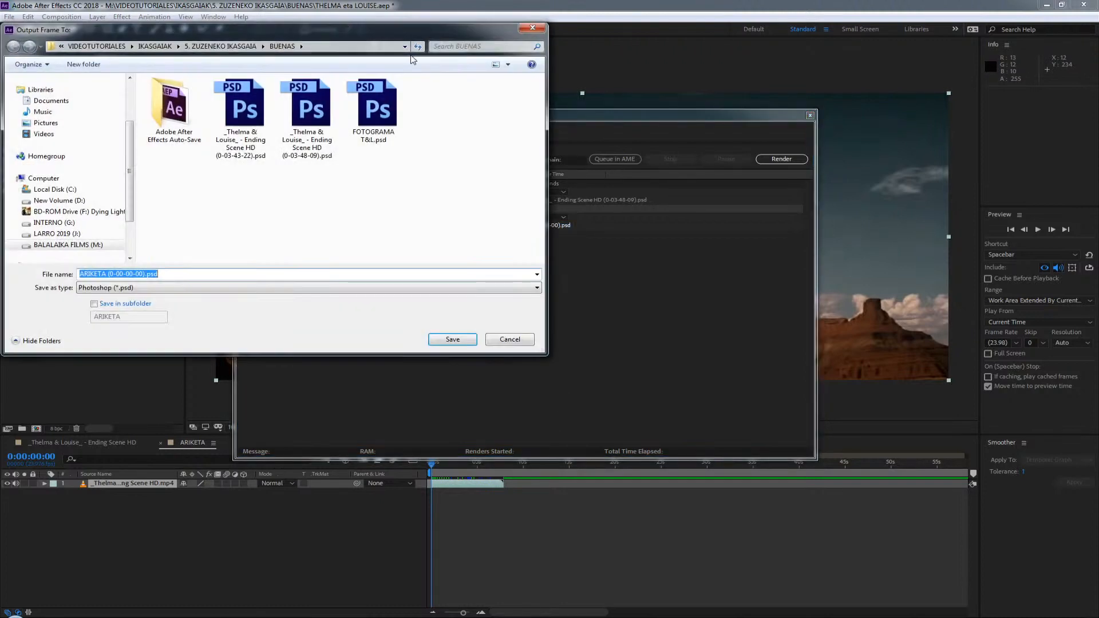
left_click(373, 108)
left_click(452, 339)
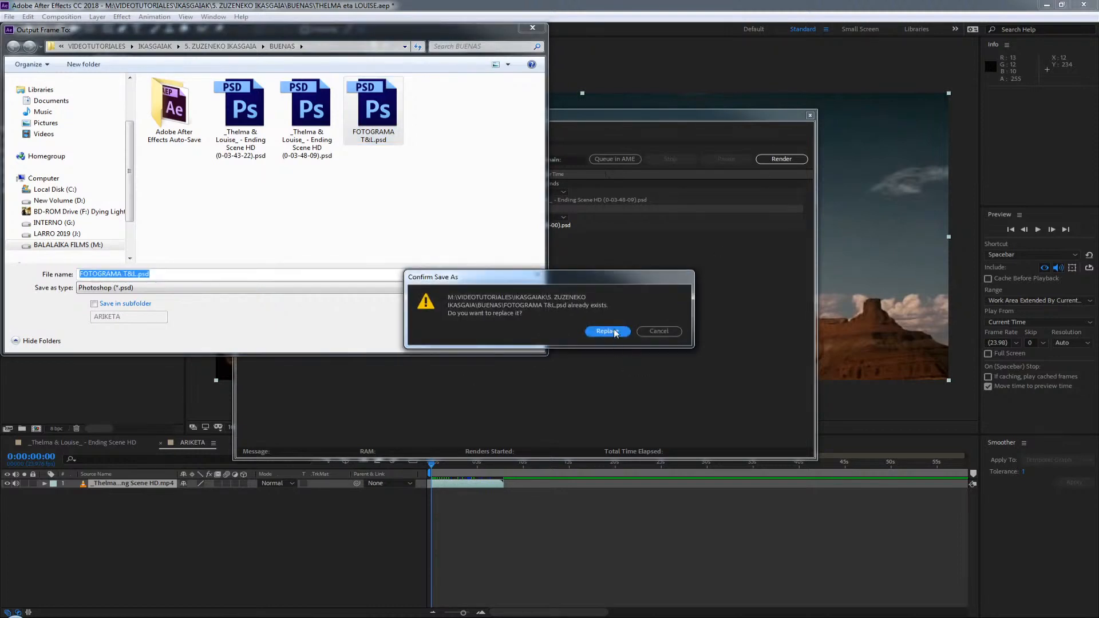
left_click(613, 328)
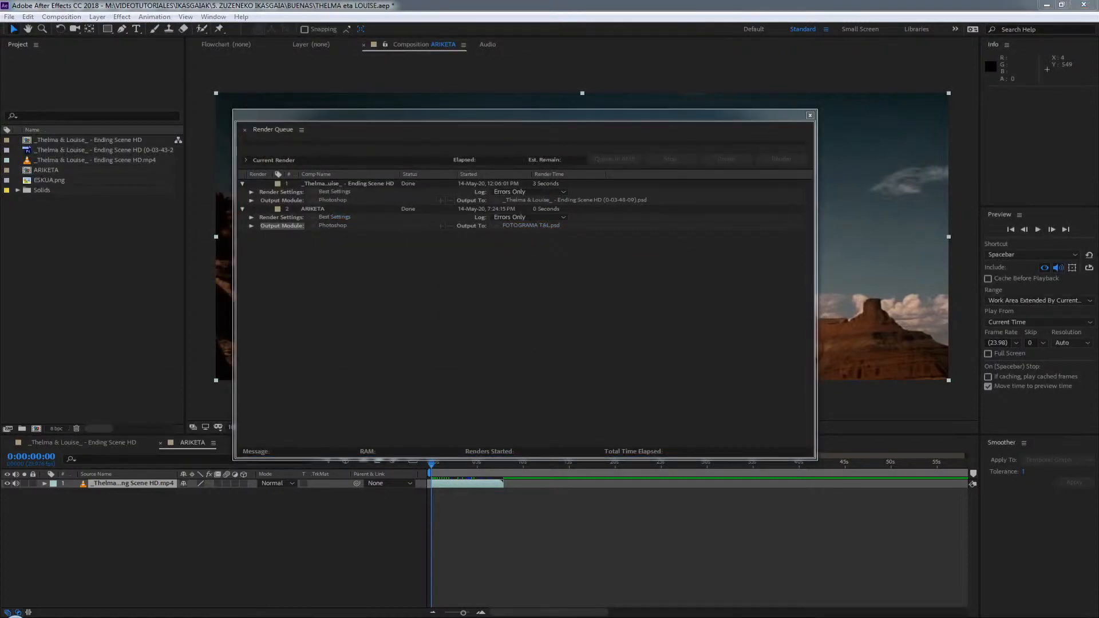
Switch to Photoshop with the new FOTOGRAMA T&L.psd open and examine the flying car up close.
left_click(279, 608)
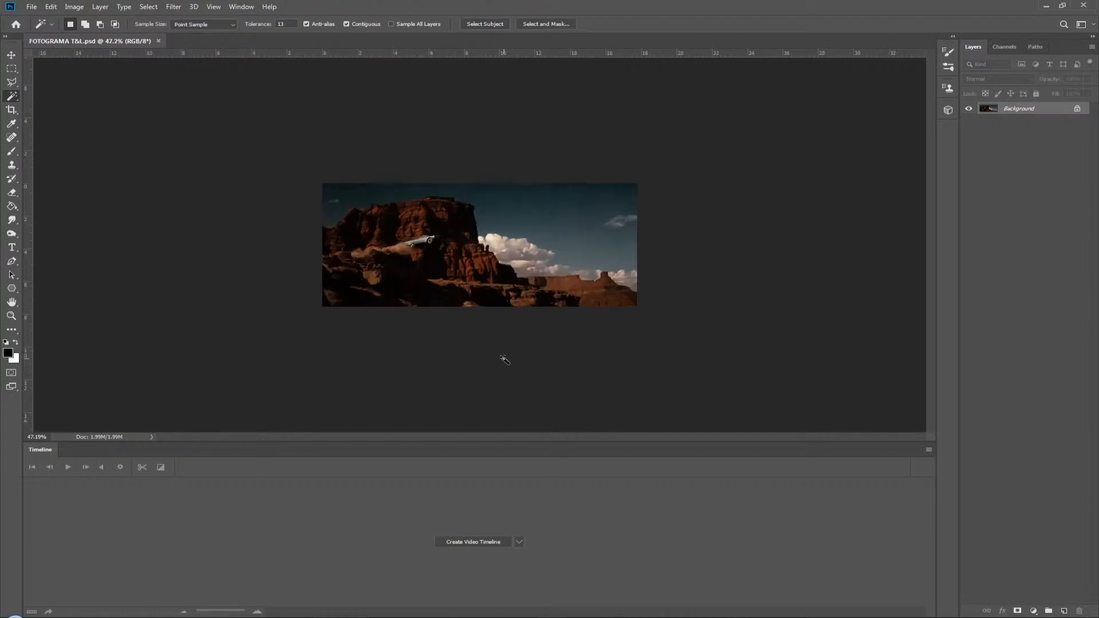
scroll(504, 359, "up", 7)
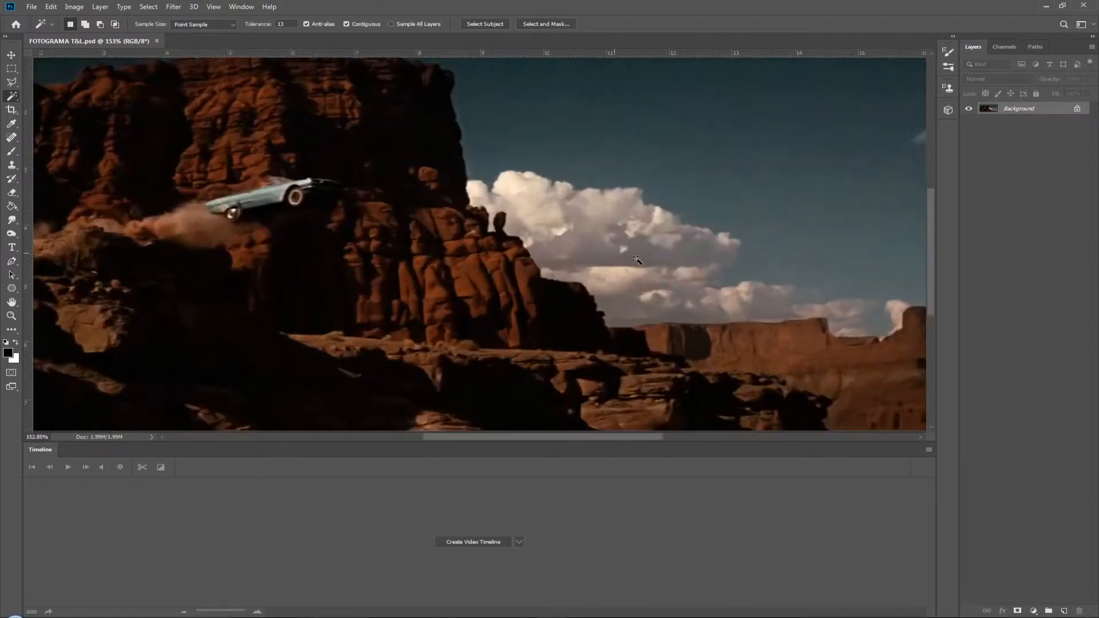
left_click_drag(438, 223, 712, 281)
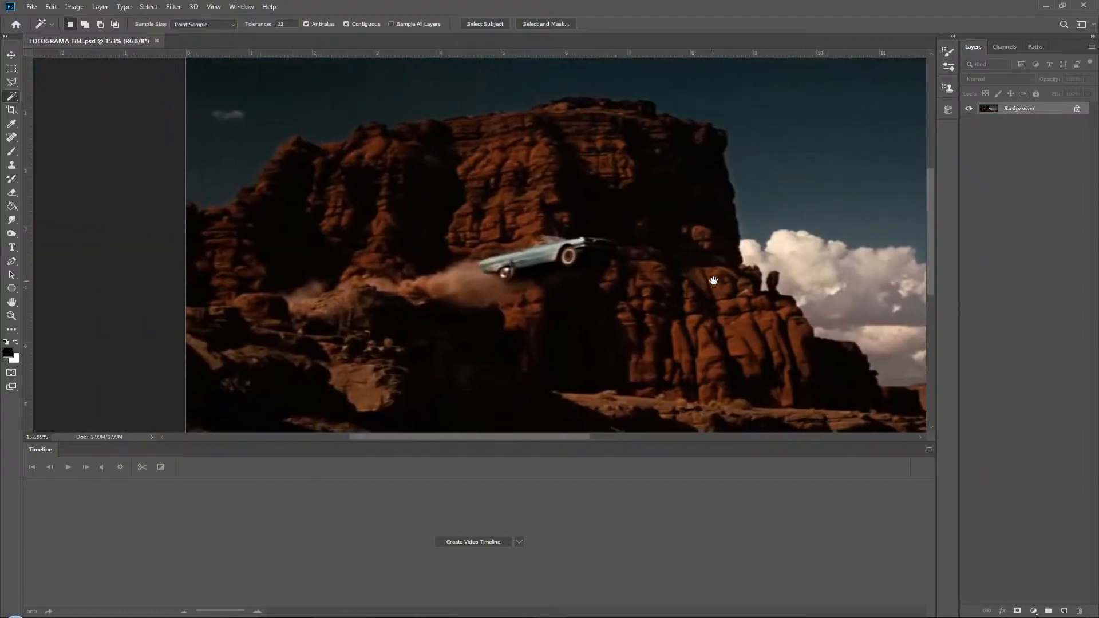
scroll(511, 324, "up", 2)
scroll(511, 324, "down", 1)
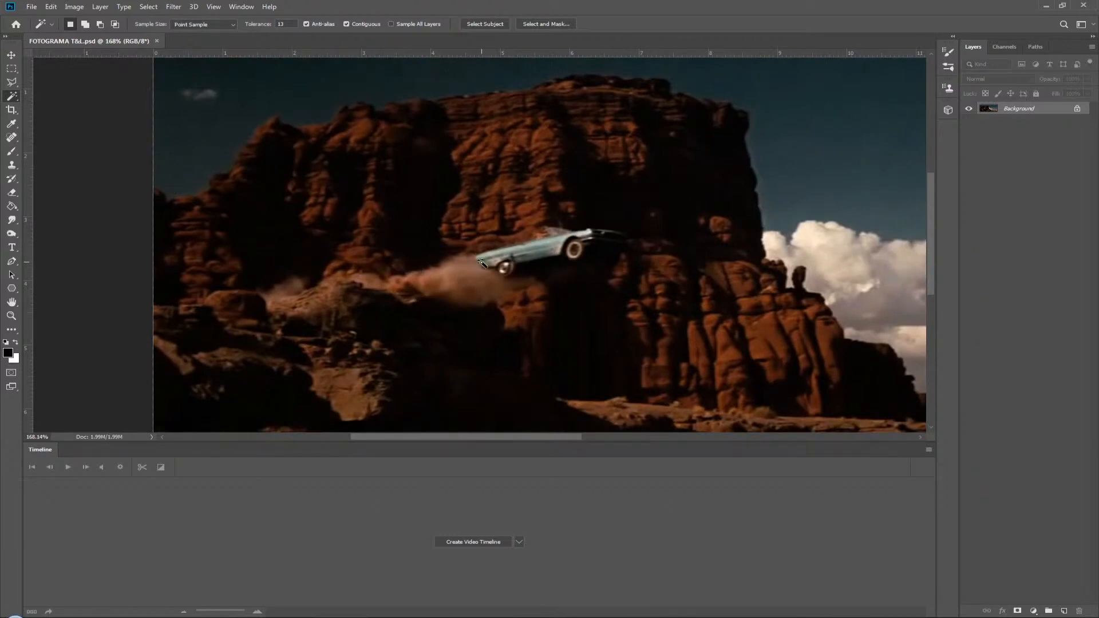
Activate the Clone Stamp tool and reduce its brush size to 21 px.
key("s")
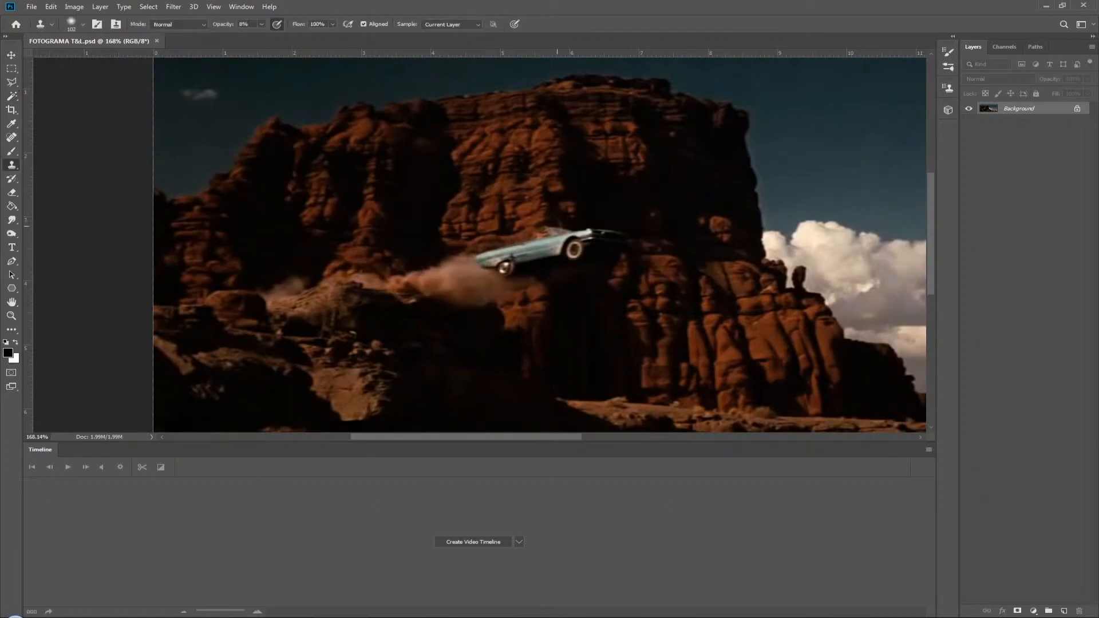
left_click_drag(527, 227, 476, 232)
left_click_drag(597, 316, 454, 286)
left_click_drag(471, 207, 455, 214)
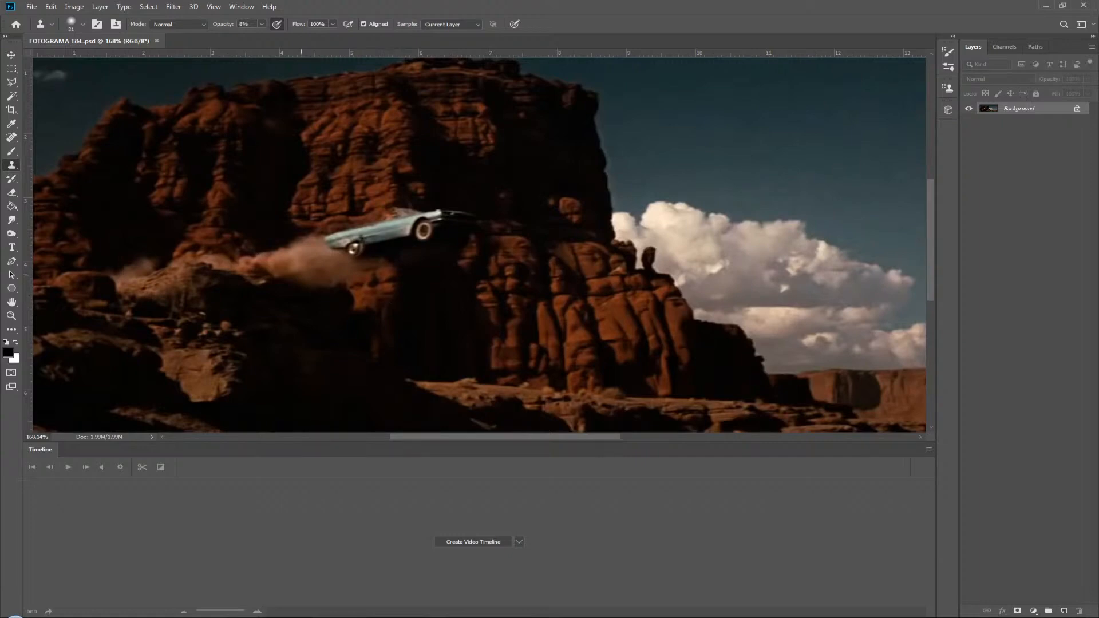
Check the image size of FOTOGRAMA T&L.psd without changing it.
left_click(74, 6)
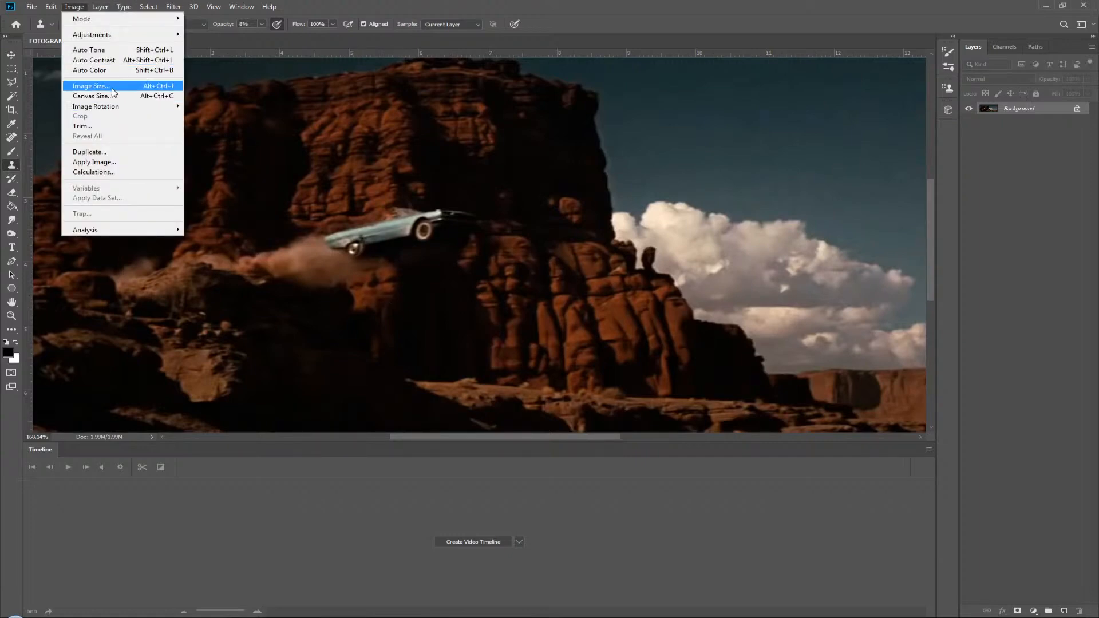
left_click(86, 86)
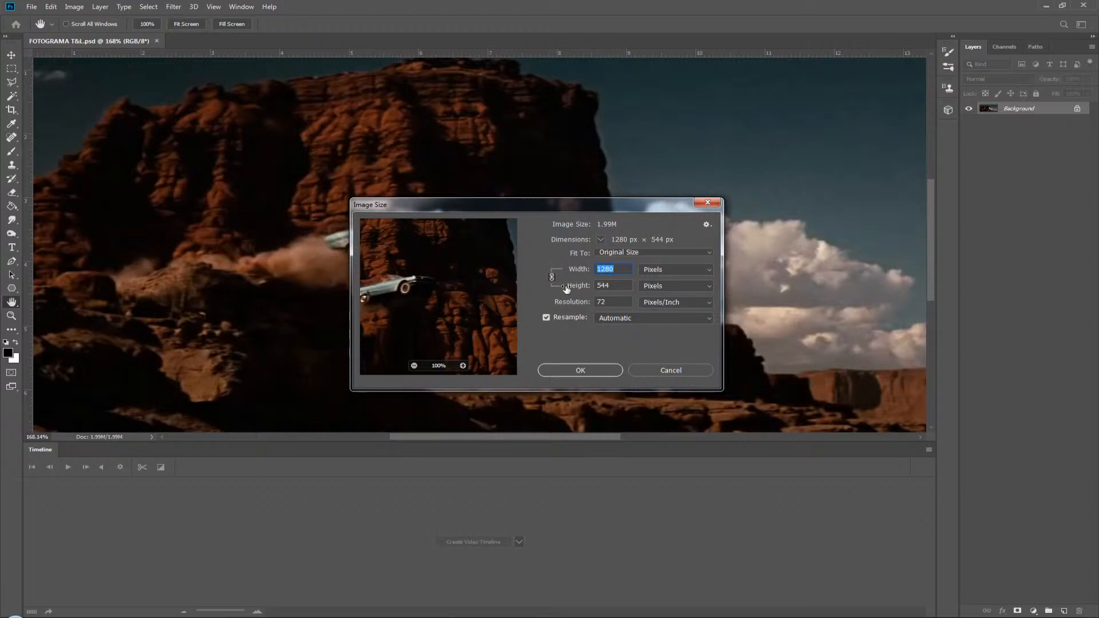
left_click(672, 372)
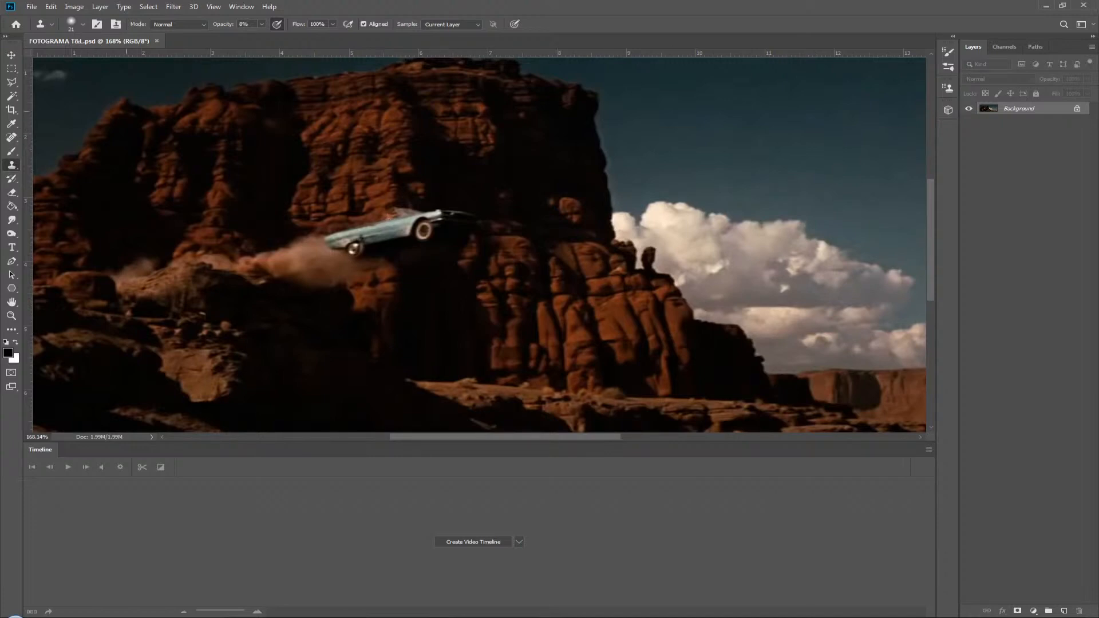
Try to cover the top of the flying car with rock texture sampled nearby using the Clone Stamp tool.
left_click(12, 166)
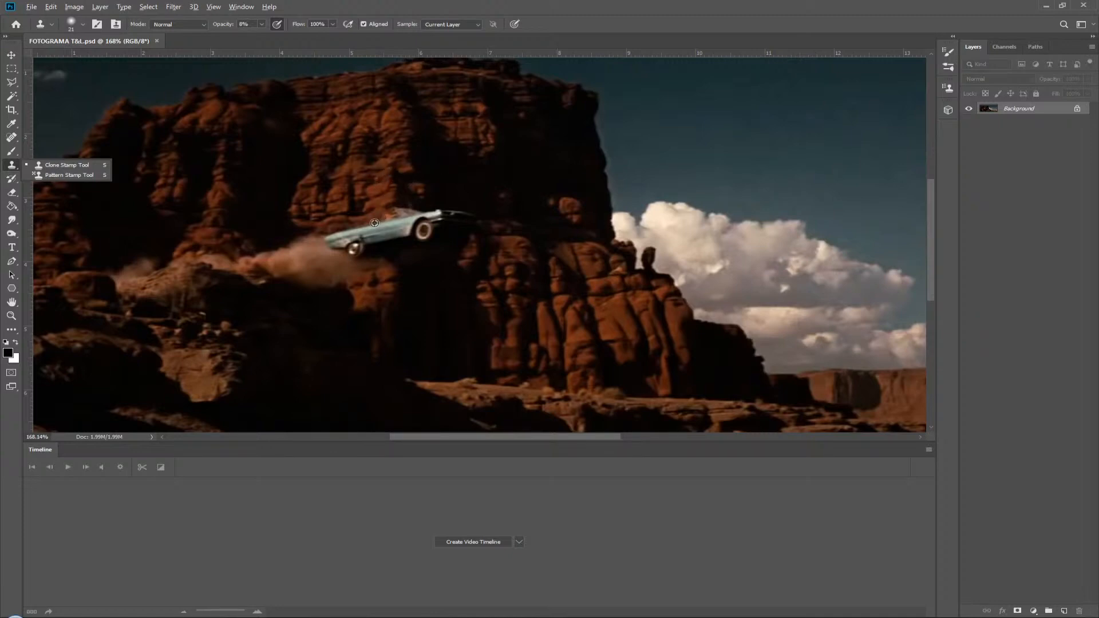
left_click(394, 175, "alt")
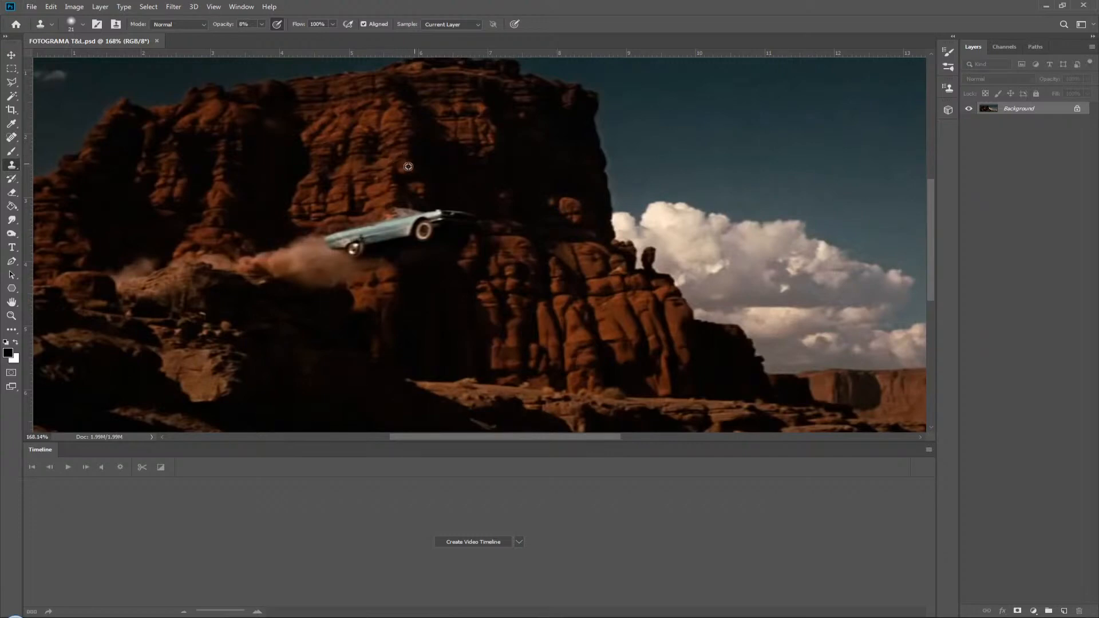
left_click(400, 213, "alt")
left_click(401, 214)
mouse_move(401, 215)
left_mouse_down()
mouse_move(389, 214)
mouse_move(416, 213)
left_mouse_up()
Outline the flying car and its dust trail with the Lasso and fill the selection with Content-Aware at 100% opacity.
key("l")
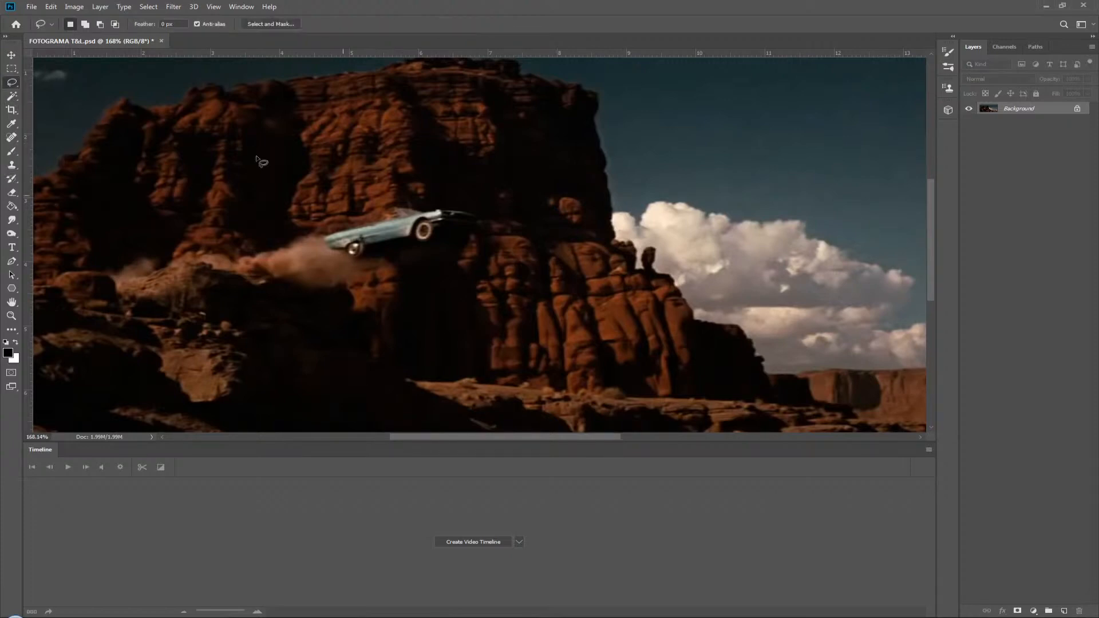
mouse_move(435, 202)
left_mouse_down()
mouse_move(215, 233)
mouse_move(152, 263)
mouse_move(354, 284)
mouse_move(469, 241)
mouse_move(480, 214)
mouse_move(436, 202)
left_mouse_up()
left_click(51, 7)
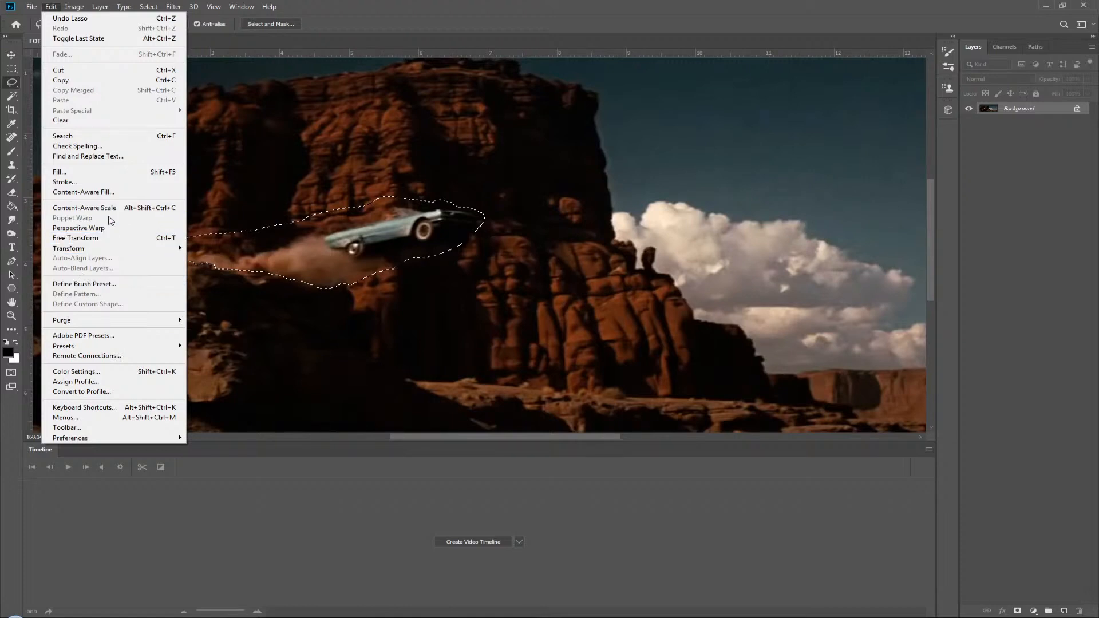
left_click(59, 172)
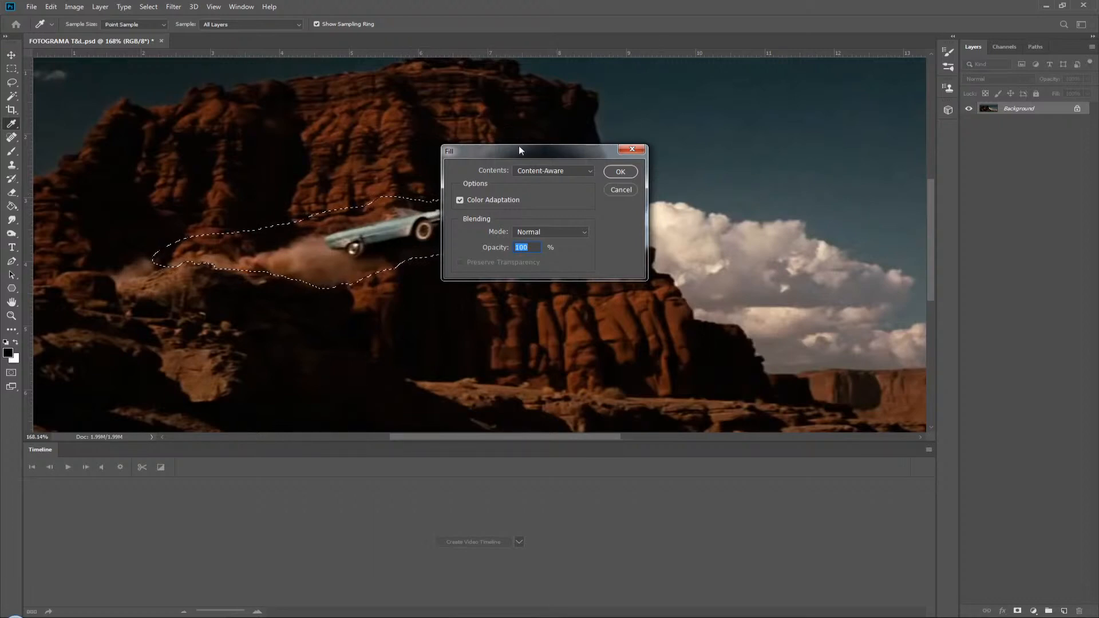
left_click(586, 170)
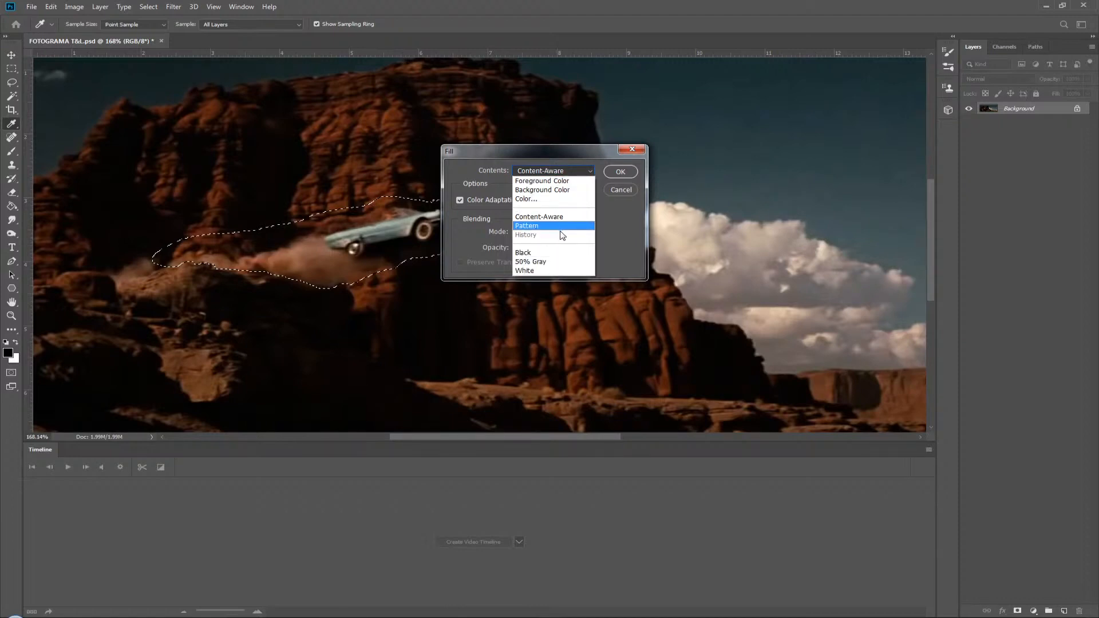
left_click(532, 219)
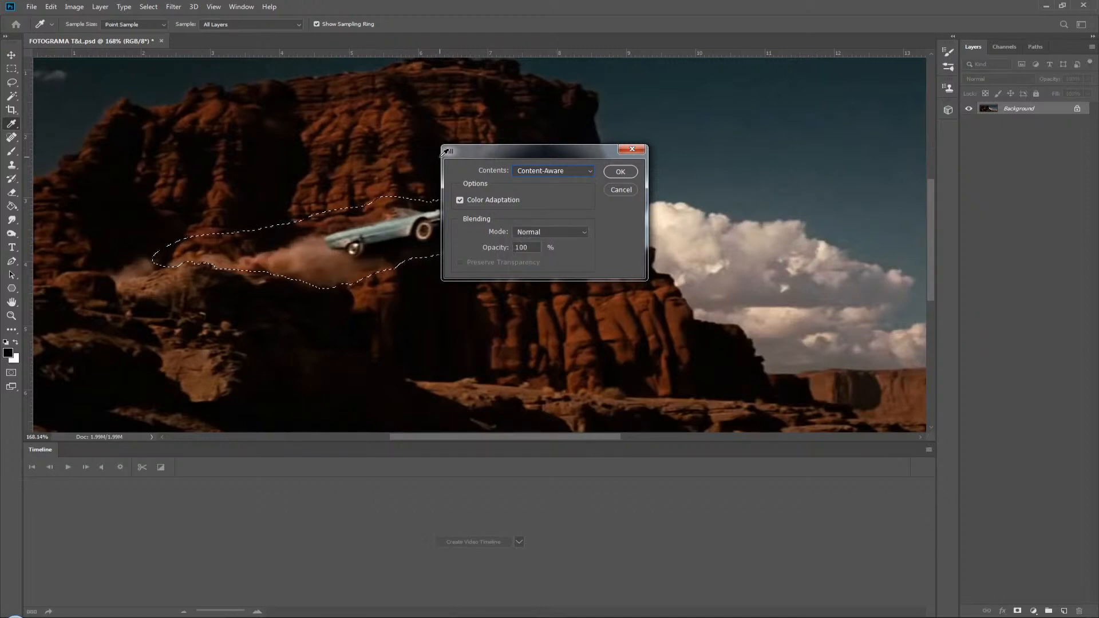
left_click(619, 171)
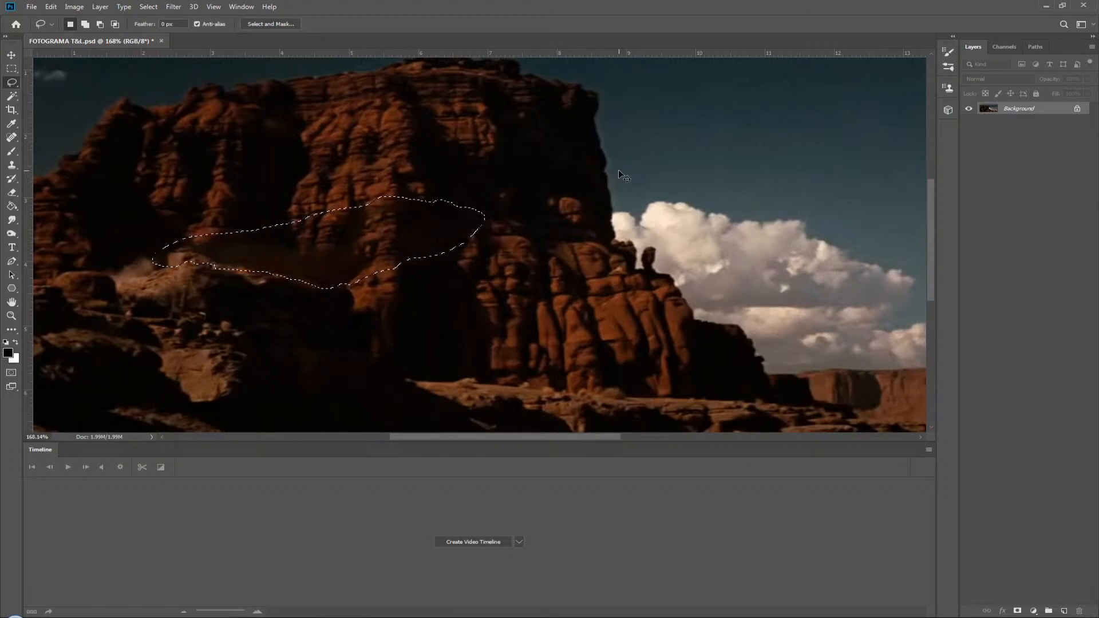
Compare the frame before and after the Content-Aware fill by undoing and redoing it.
key("ctrl+d")
key("ctrl+shift+d")
key("ctrl+z")
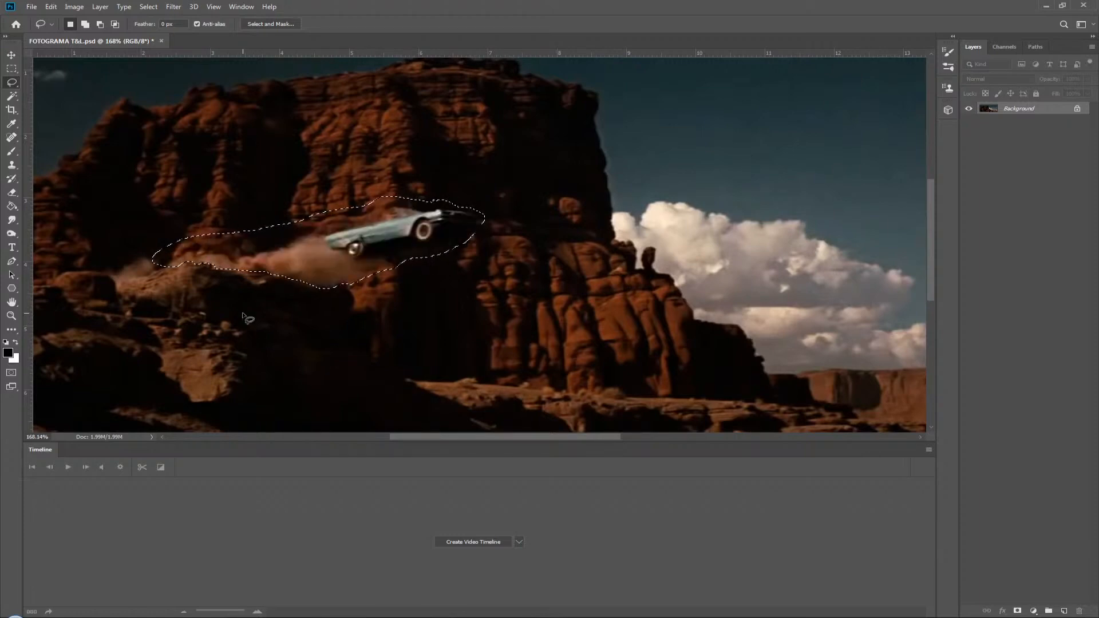
key("ctrl+d")
key("ctrl+z")
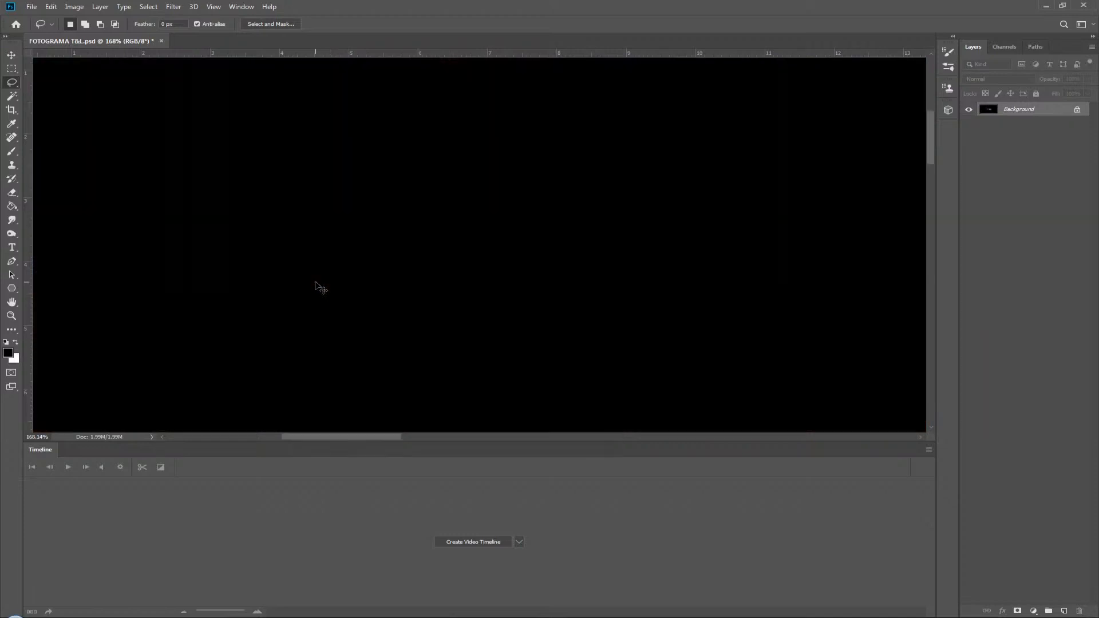
key("ctrl+shift+z")
key("ctrl+z")
key("ctrl+shift+z")
key("ctrl+shift+z")
key("ctrl+shift+z")
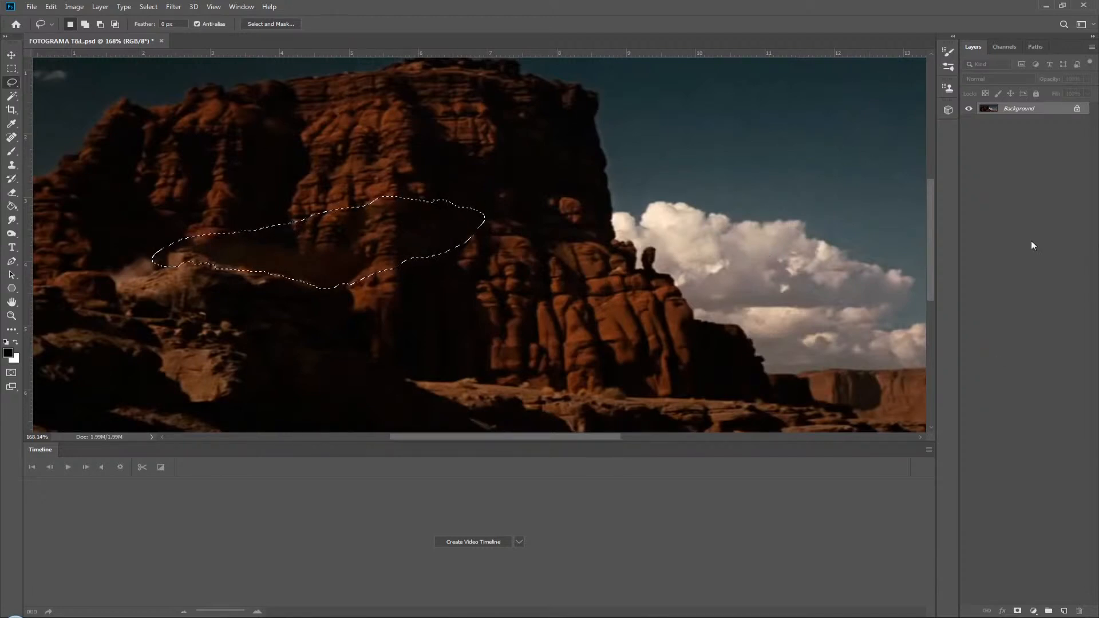
Copy the filled selection to a new layer and check it by hiding and showing both layers.
key("ctrl+j")
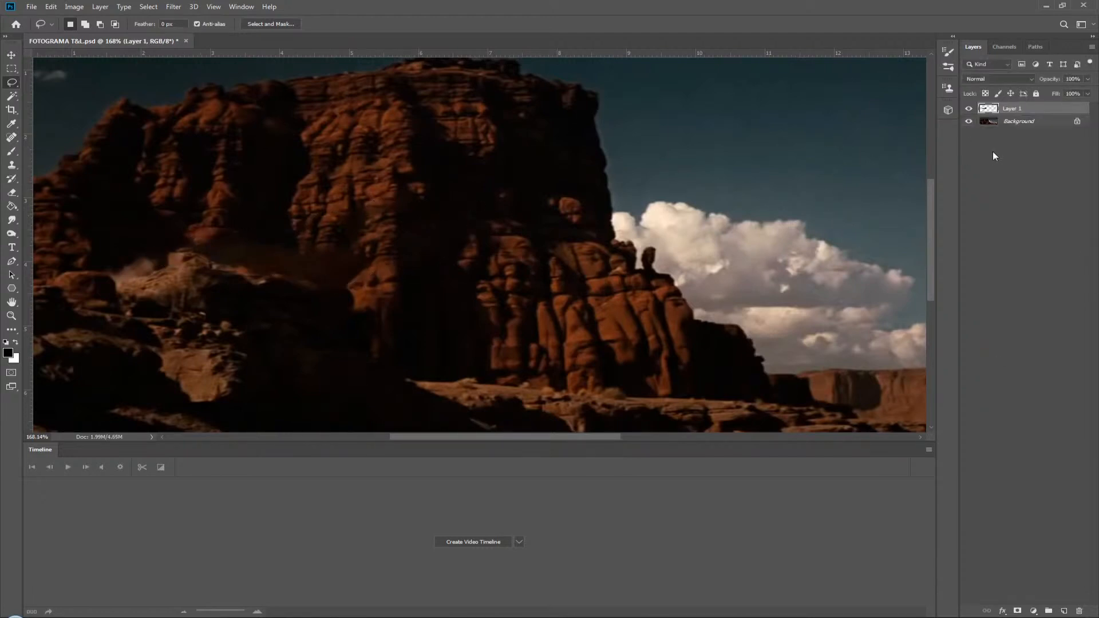
left_click(967, 110)
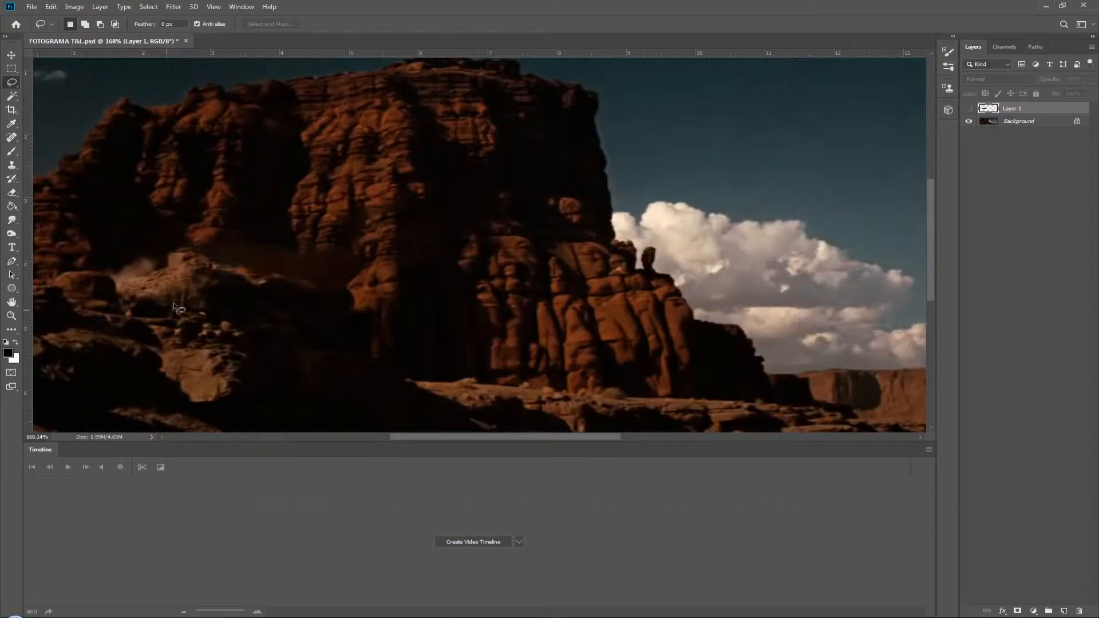
left_click(966, 122)
left_click(968, 109)
left_click(966, 121)
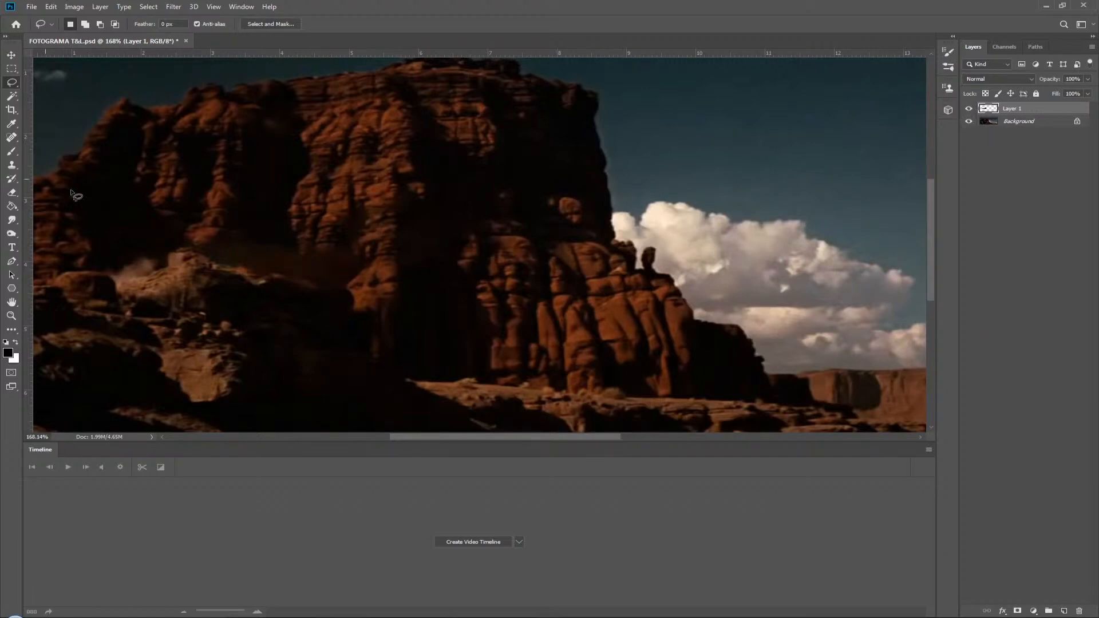
Undo the layer copy and the Content-Aware fill over the car.
key("ctrl+z")
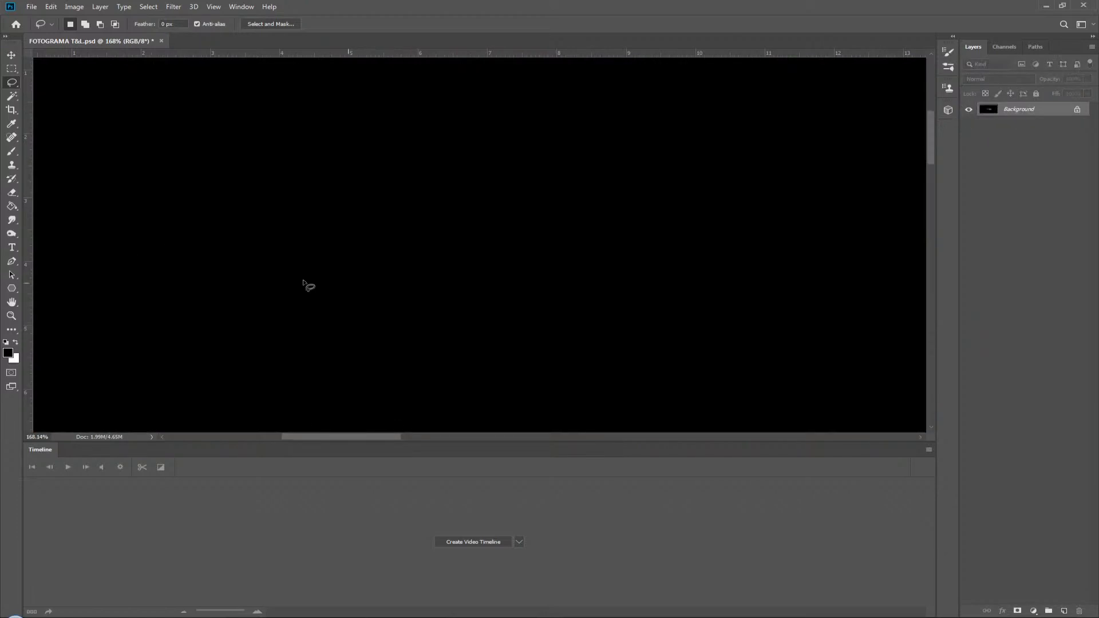
key("ctrl+shift+z")
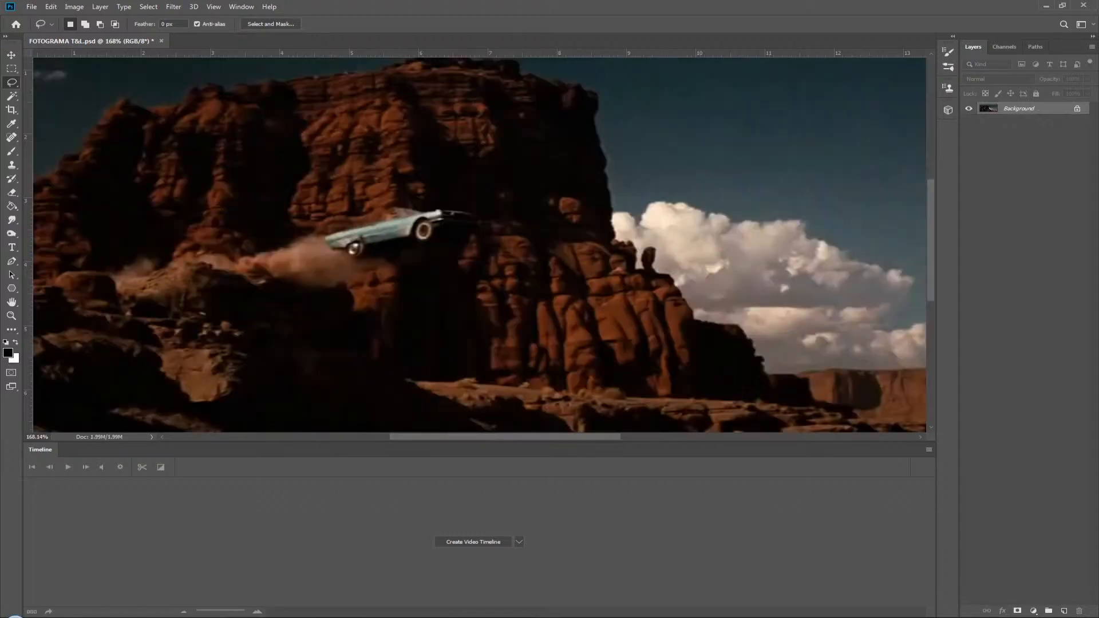
key("ctrl+shift+z")
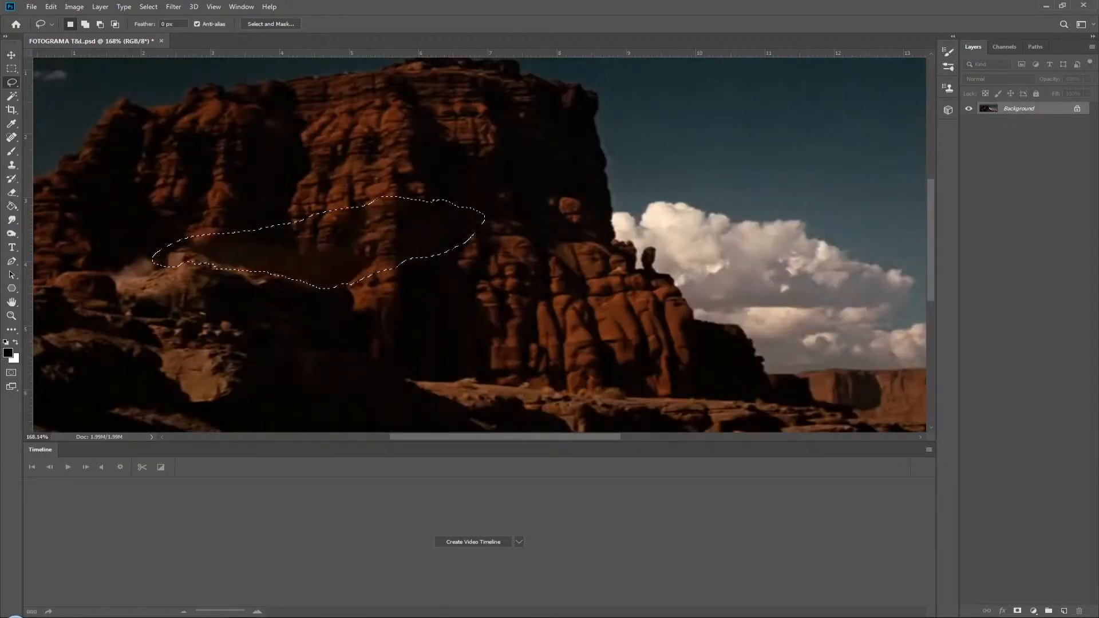
key("ctrl+z")
Add an empty layer above the Background and set the Clone Stamp's opacity to 100%.
key("s")
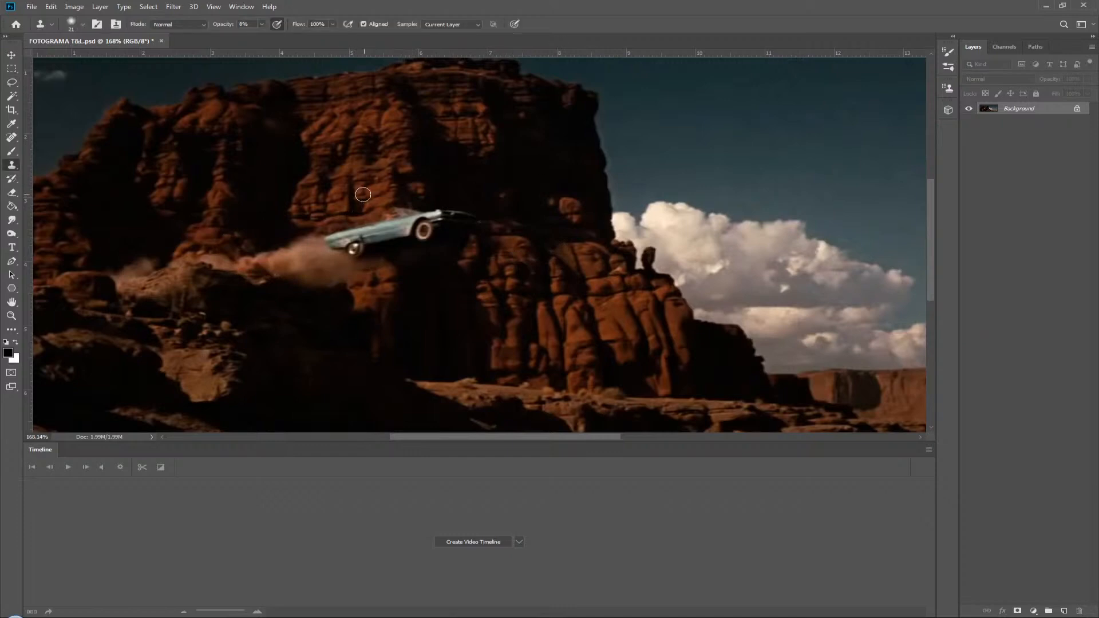
left_click(1064, 611)
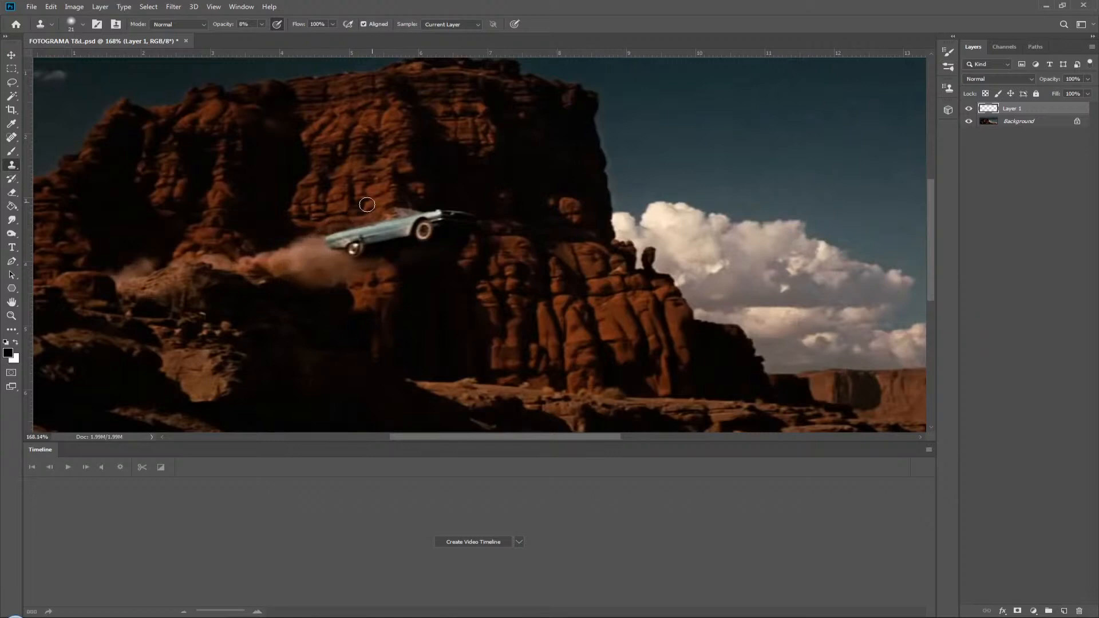
left_click(402, 209, "alt")
left_click_drag(402, 211, 411, 214)
left_click_drag(226, 25, 669, 36)
left_click_drag(404, 207, 402, 210)
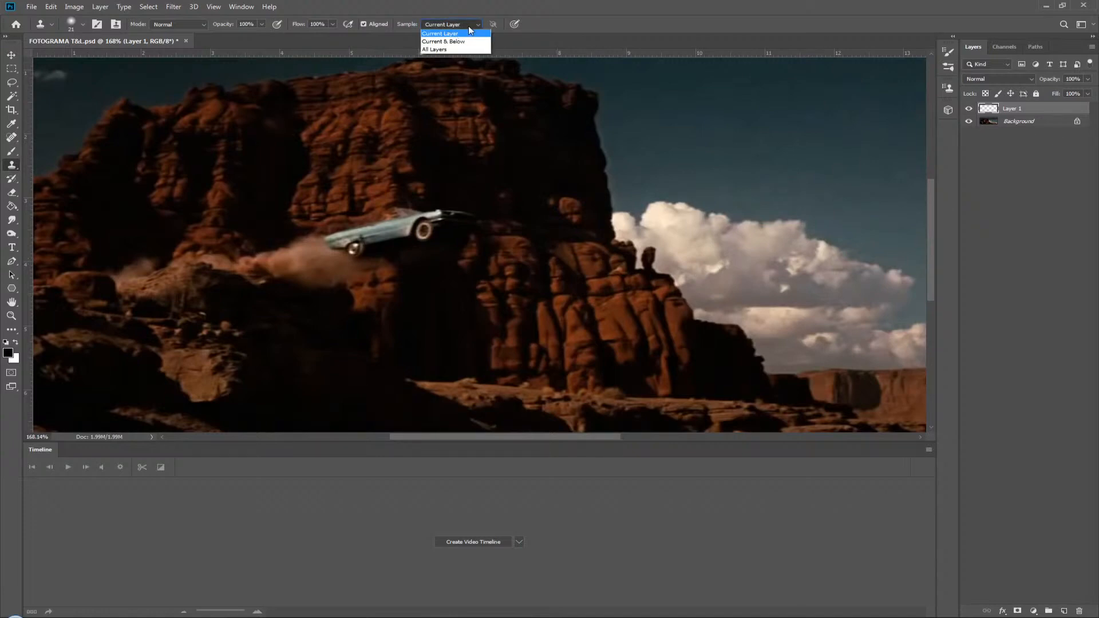
Set the Clone Stamp to sample from All Layers.
left_click(1007, 129)
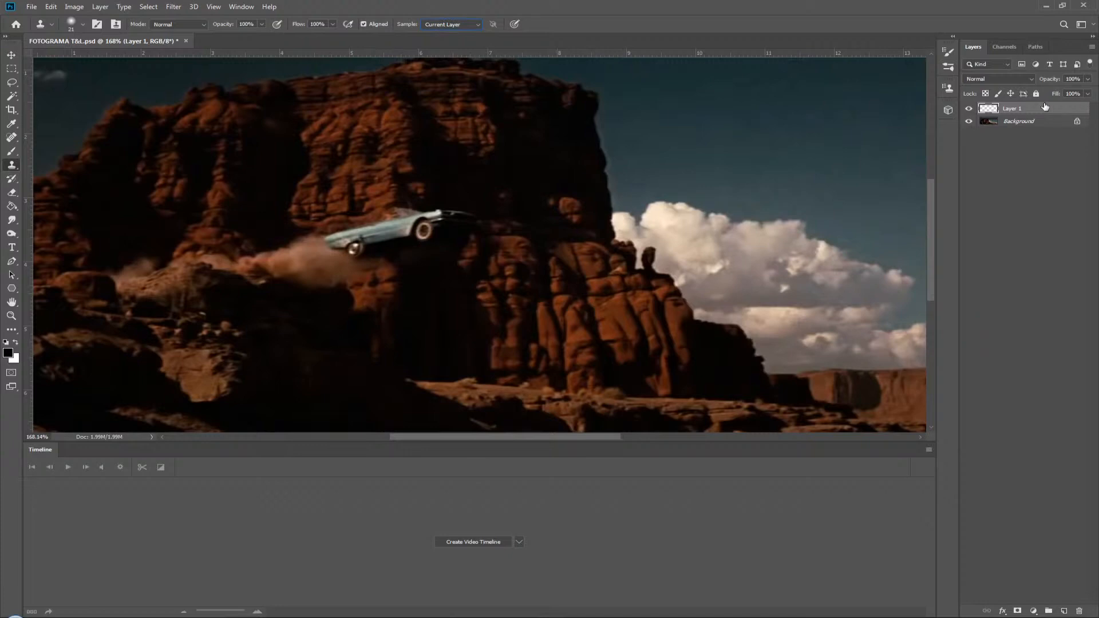
left_click(441, 24)
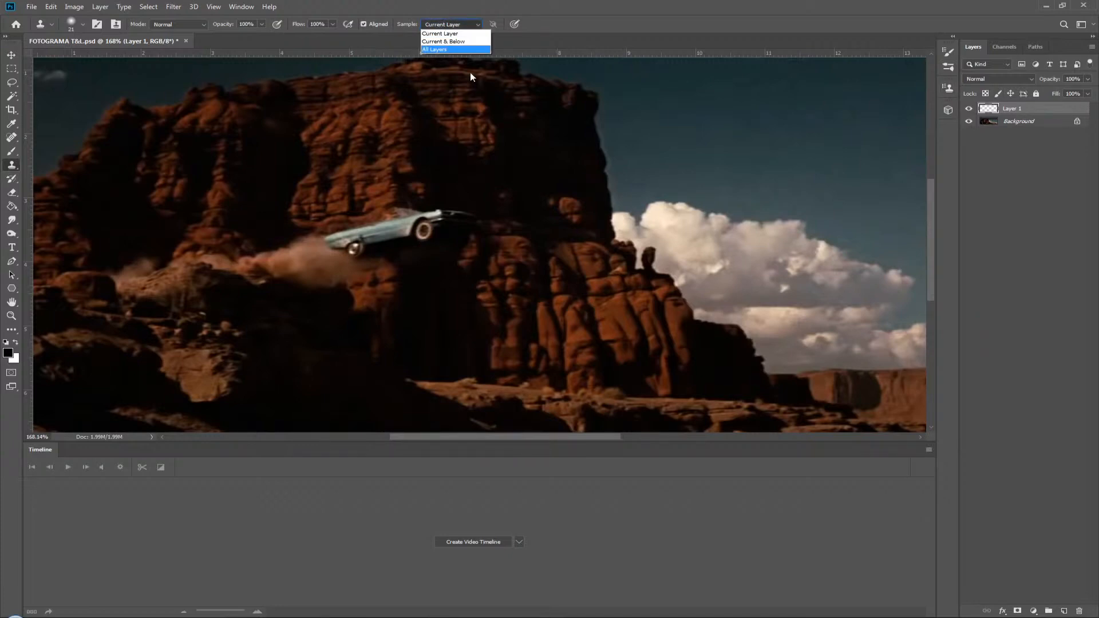
left_click(1005, 170)
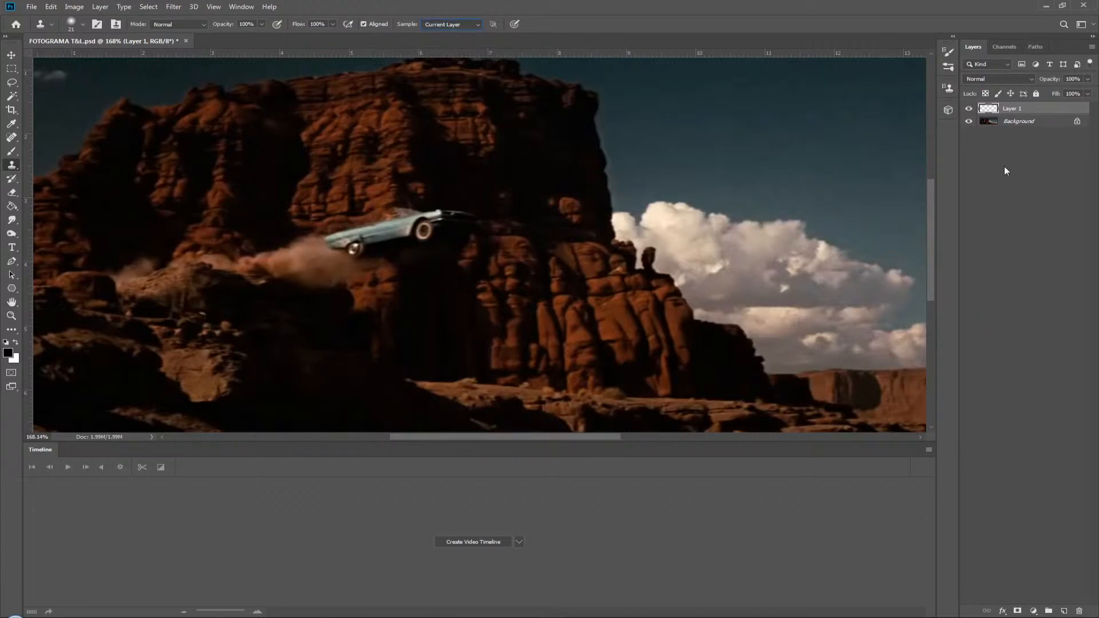
left_click(458, 24)
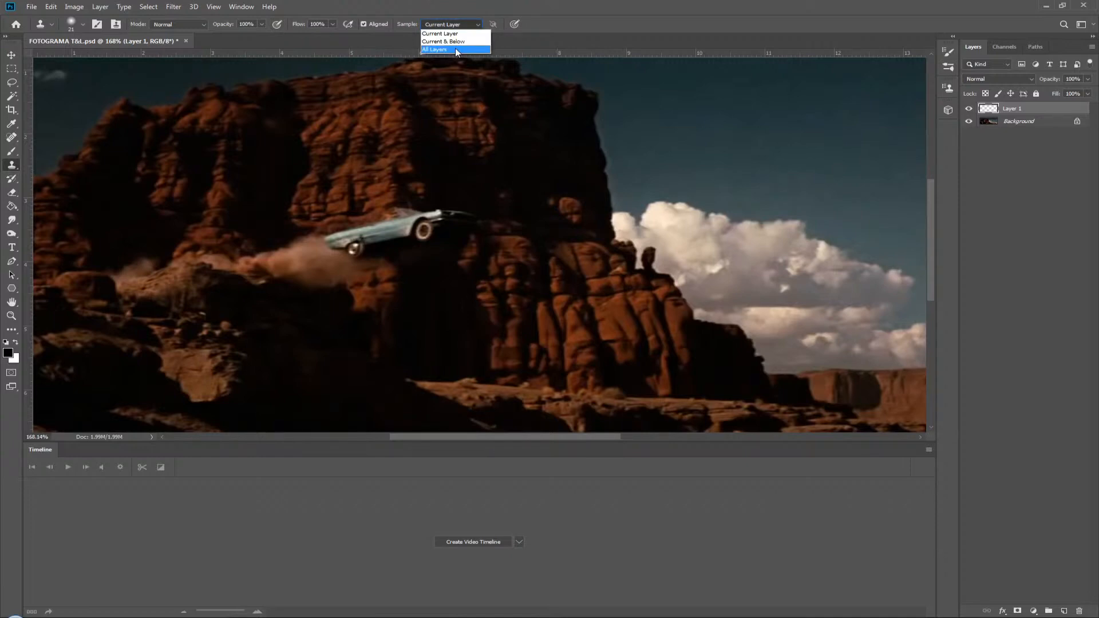
left_click(455, 48)
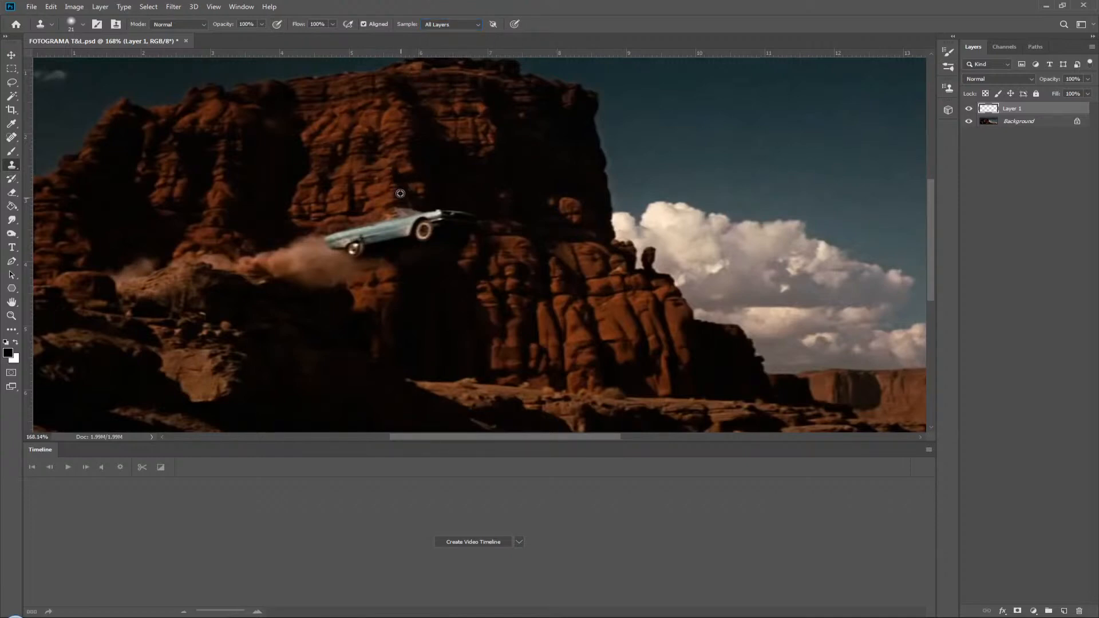
Cover the flying car on Layer 1 with rock texture cloned from the surrounding cliff.
mouse_move(410, 212)
left_mouse_down()
mouse_move(407, 223)
mouse_move(452, 218)
mouse_move(441, 228)
mouse_move(419, 221)
mouse_move(396, 241)
mouse_move(389, 222)
mouse_move(362, 224)
mouse_move(356, 235)
mouse_move(371, 237)
left_mouse_up()
left_click(443, 242, "alt")
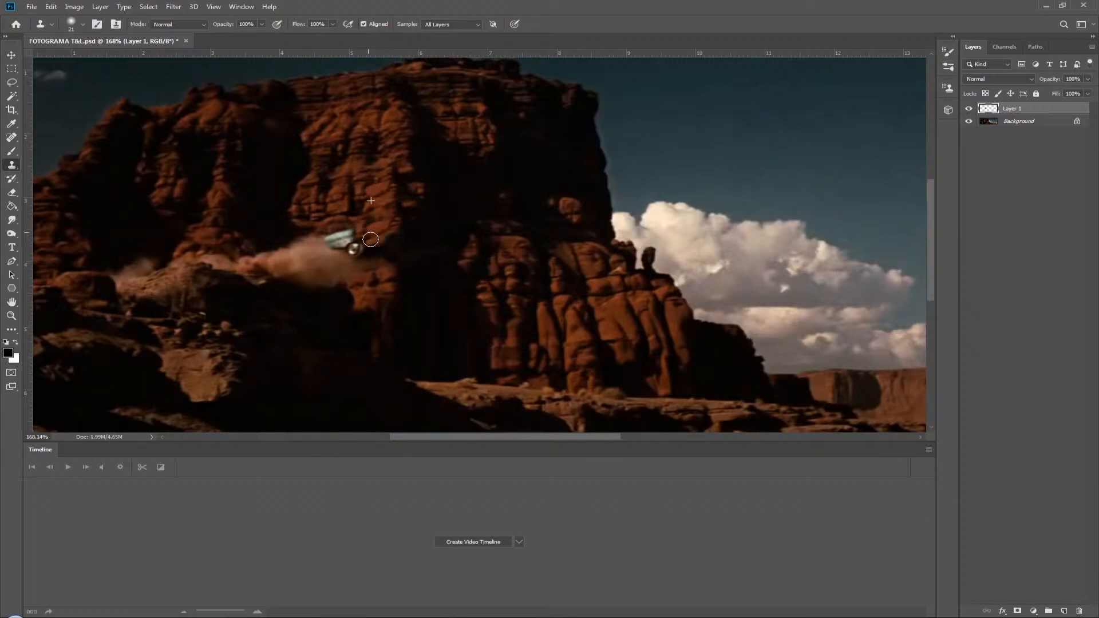
left_click(362, 282, "alt")
mouse_move(342, 271)
left_mouse_down()
mouse_move(365, 249)
mouse_move(354, 285)
mouse_move(339, 248)
left_mouse_up()
left_click(336, 199, "alt")
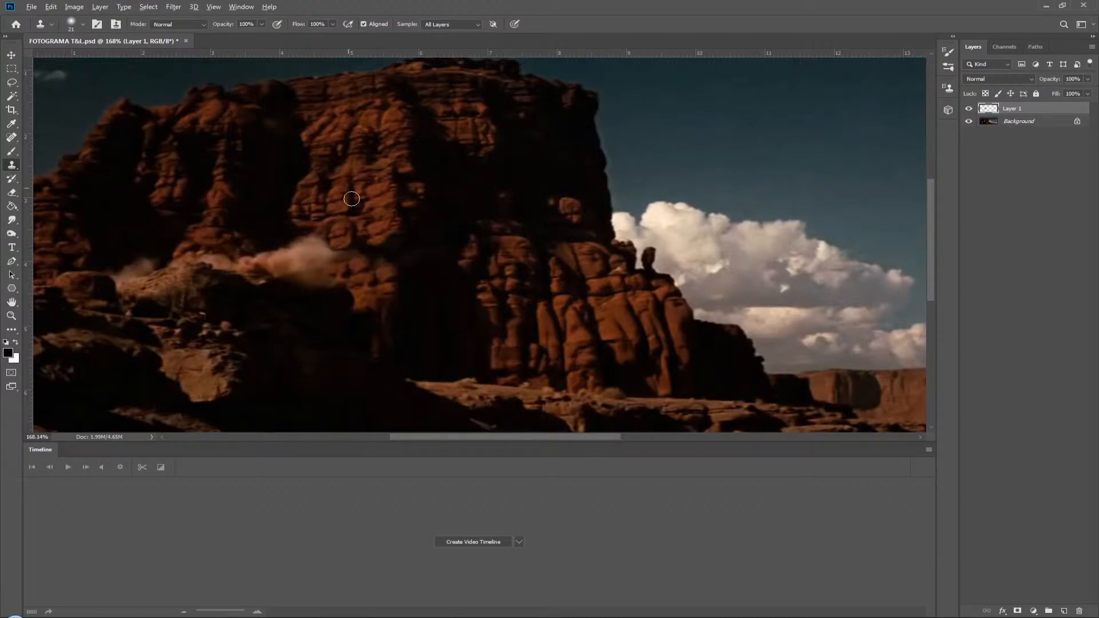
Clone nearby rock and shadow over the dense dust cloud behind where the car was.
left_click(330, 196, "alt")
left_click(305, 202, "alt")
mouse_move(324, 244)
left_mouse_down()
mouse_move(268, 250)
mouse_move(279, 256)
mouse_move(270, 258)
mouse_move(286, 240)
mouse_move(283, 255)
mouse_move(288, 246)
mouse_move(296, 258)
mouse_move(271, 270)
mouse_move(307, 275)
mouse_move(311, 256)
mouse_move(313, 280)
mouse_move(326, 251)
mouse_move(332, 278)
mouse_move(337, 257)
mouse_move(377, 259)
left_mouse_up()
left_click(263, 208, "alt")
left_click(271, 236, "alt")
left_click(278, 232, "alt")
left_click(325, 152, "alt")
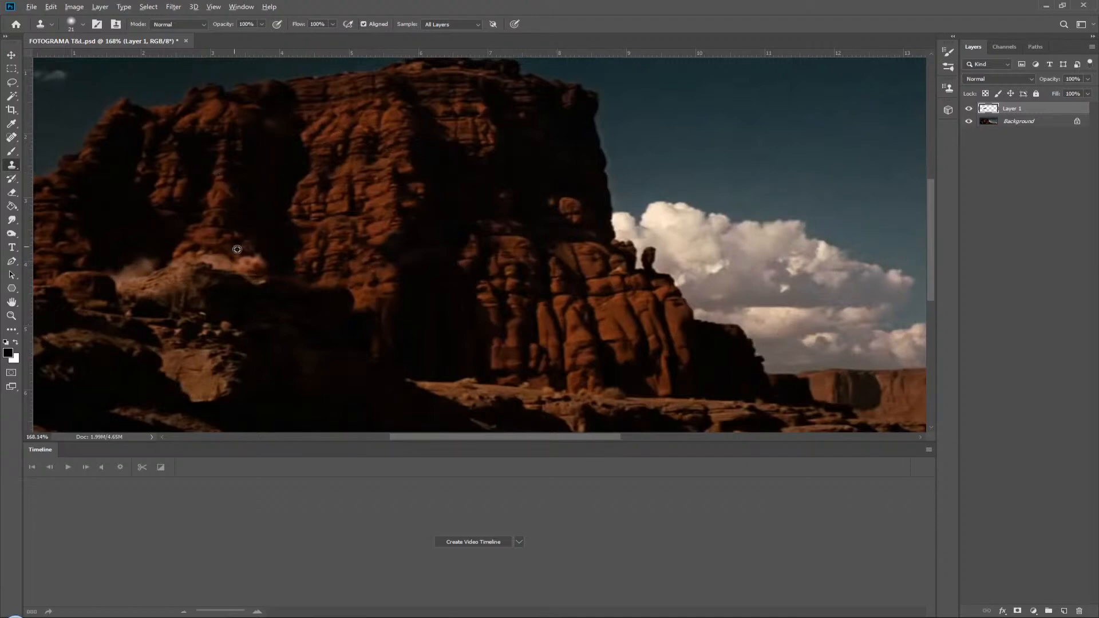
Clone rock and shadow over the remaining dust trail along the crest of the foreground ridge.
left_click(217, 220, "alt")
mouse_move(253, 256)
left_mouse_down()
mouse_move(255, 268)
mouse_move(198, 255)
mouse_move(130, 272)
mouse_move(115, 263)
mouse_move(142, 250)
left_mouse_up()
left_click(216, 230, "alt")
left_click(151, 235, "alt")
left_click(138, 249, "alt")
left_click(168, 263)
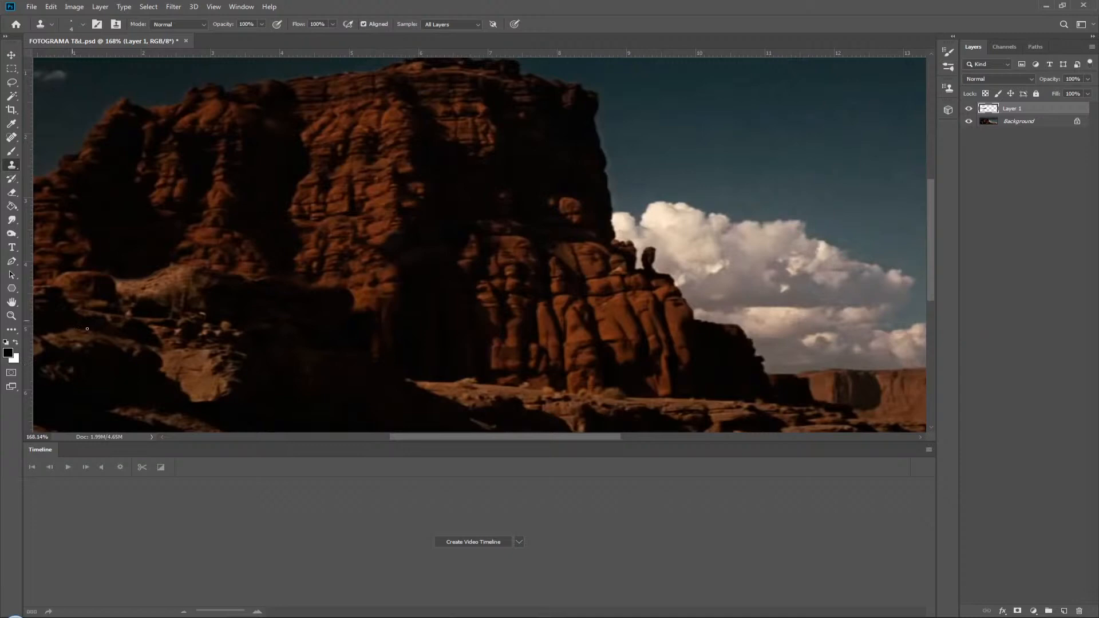
Inspect the cloned patches on Layer 1 by hiding and showing the Background layer.
left_click(962, 137)
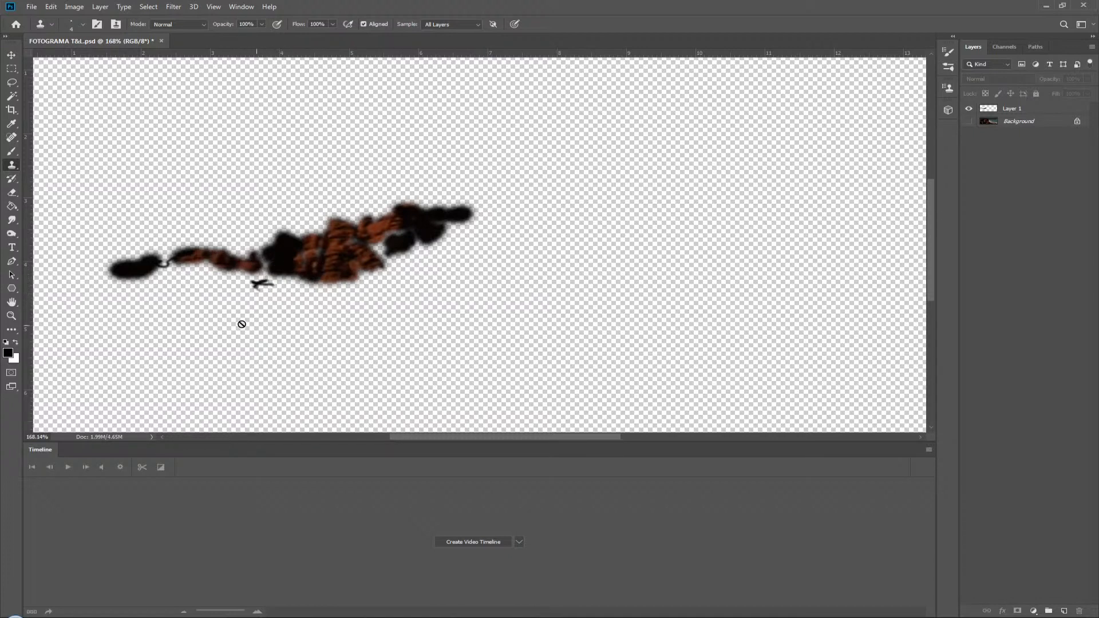
left_click(968, 122)
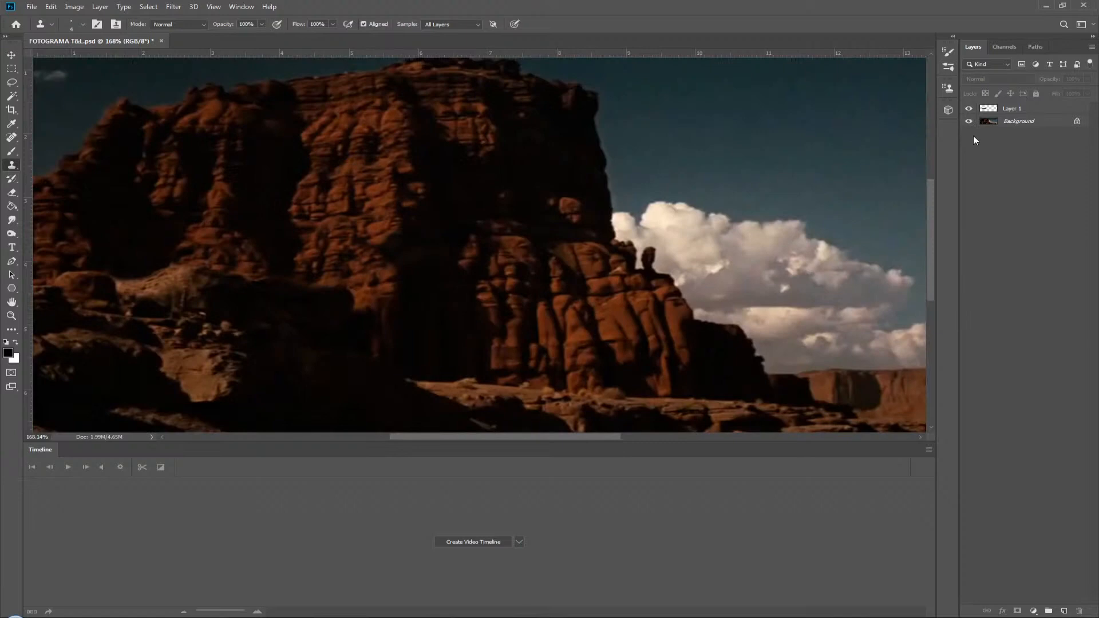
left_click(968, 121)
left_click(969, 121)
Outline the band of cliff along the car's path with the Lasso on the Background layer, following the rock edge beside the clouds.
left_click(1018, 121)
key("l")
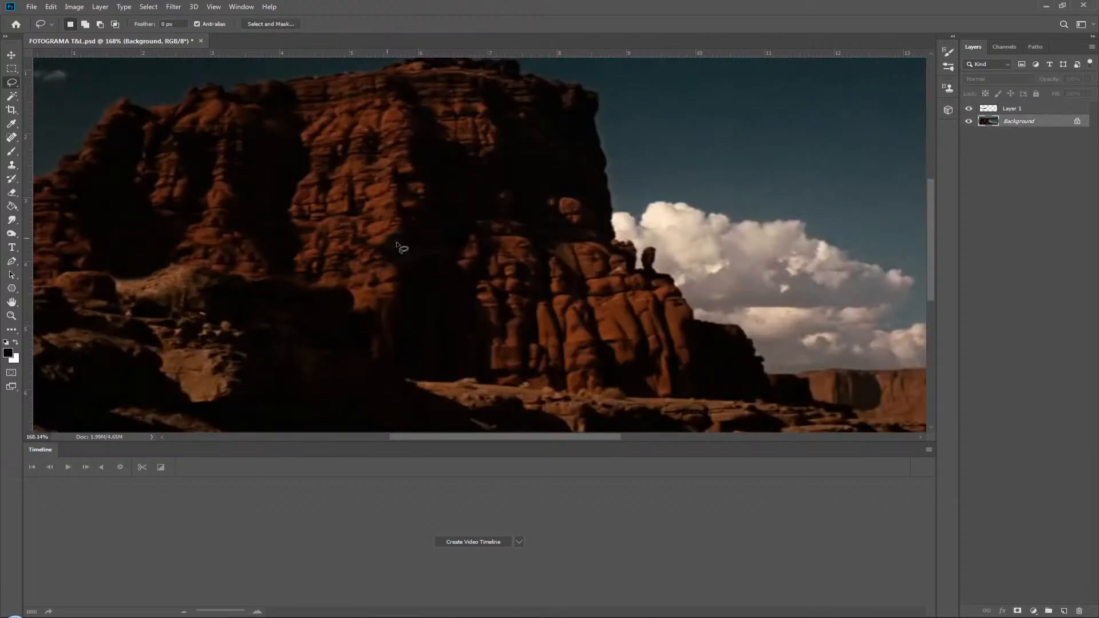
key("z")
mouse_move(533, 277)
left_mouse_down()
mouse_move(492, 290)
mouse_move(527, 287)
mouse_move(515, 286)
left_mouse_up()
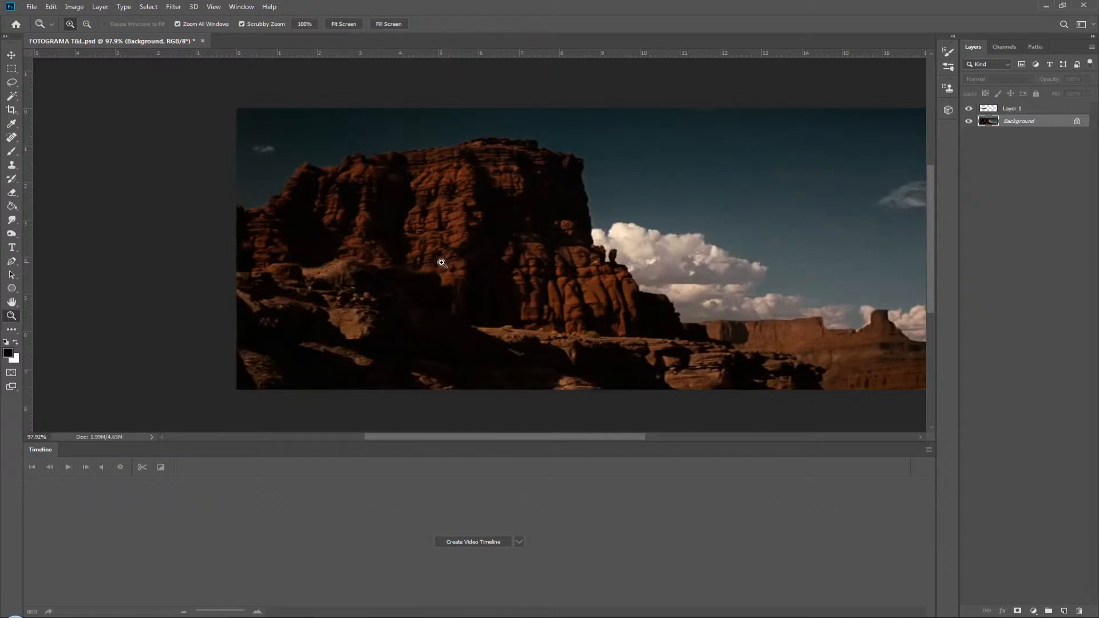
key("l")
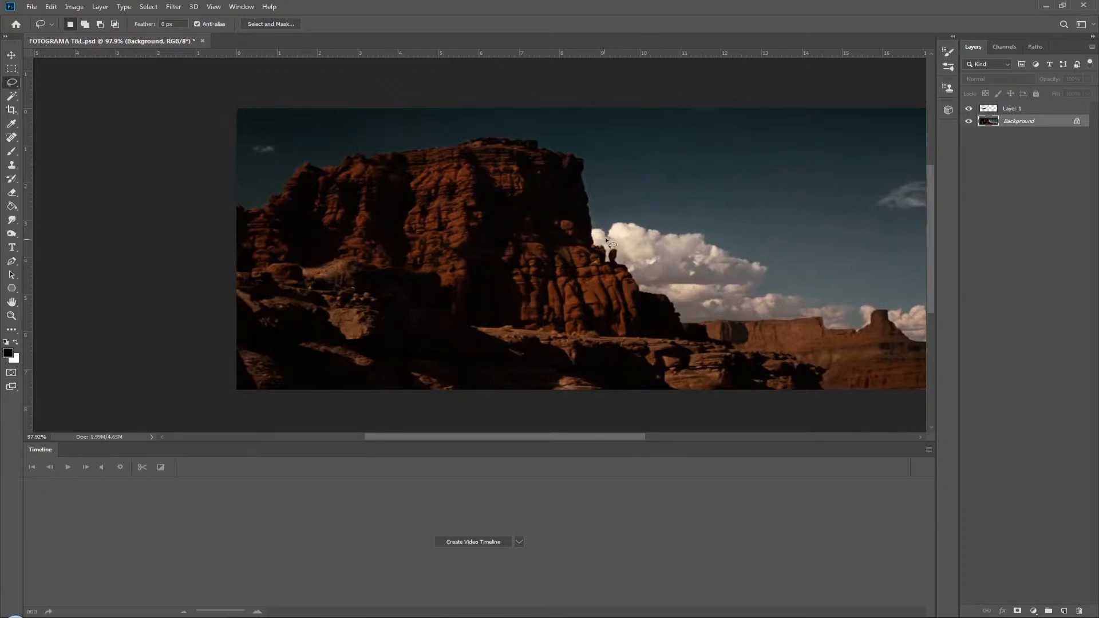
left_click_drag(573, 226, 506, 229)
mouse_move(408, 230)
left_mouse_down()
mouse_move(343, 228)
mouse_move(281, 254)
mouse_move(315, 280)
mouse_move(493, 308)
mouse_move(558, 313)
mouse_move(642, 296)
left_mouse_up()
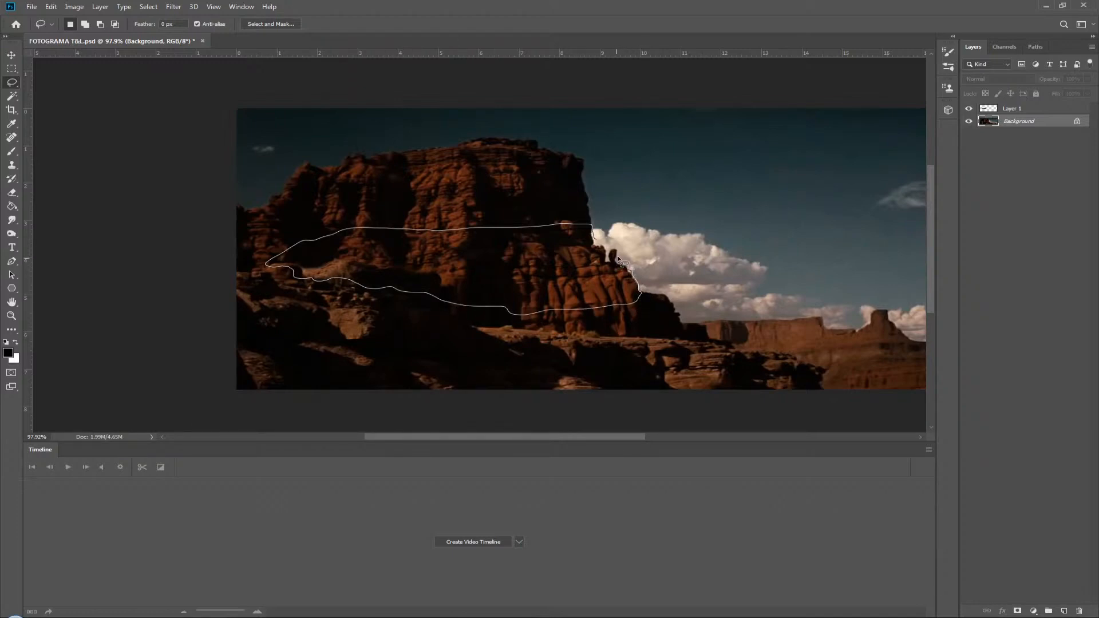
mouse_move(609, 249)
left_mouse_down()
mouse_move(599, 247)
mouse_move(683, 228)
mouse_move(549, 252)
mouse_move(610, 267)
left_mouse_up()
Refine the Lasso selection's edge around the rock pinnacles beside the clouds, adding the missed rock tops.
key("z")
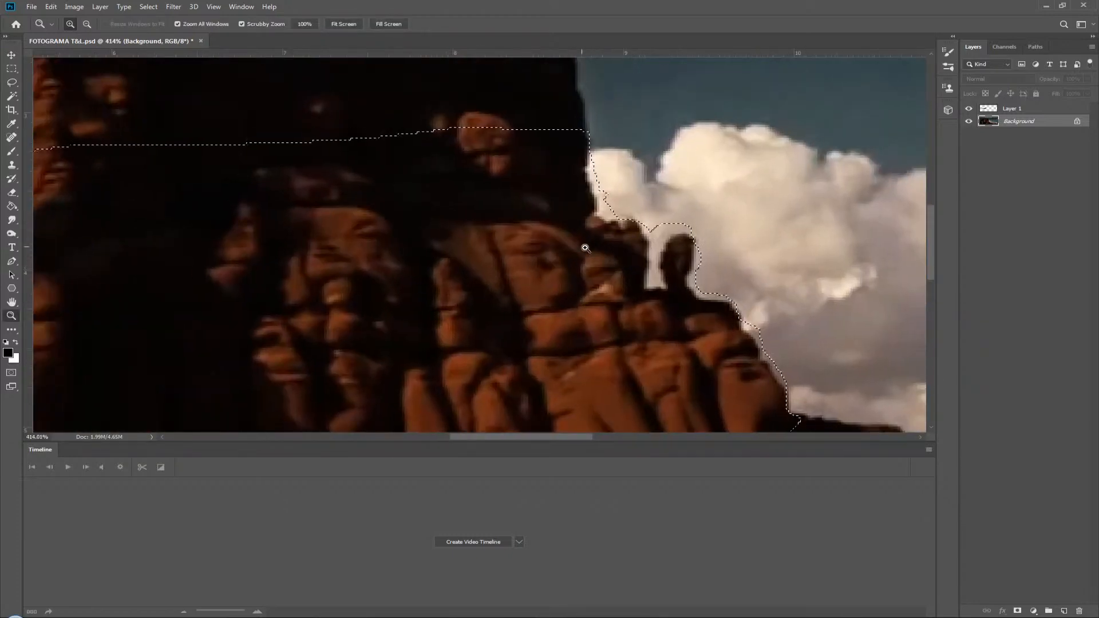
key("l")
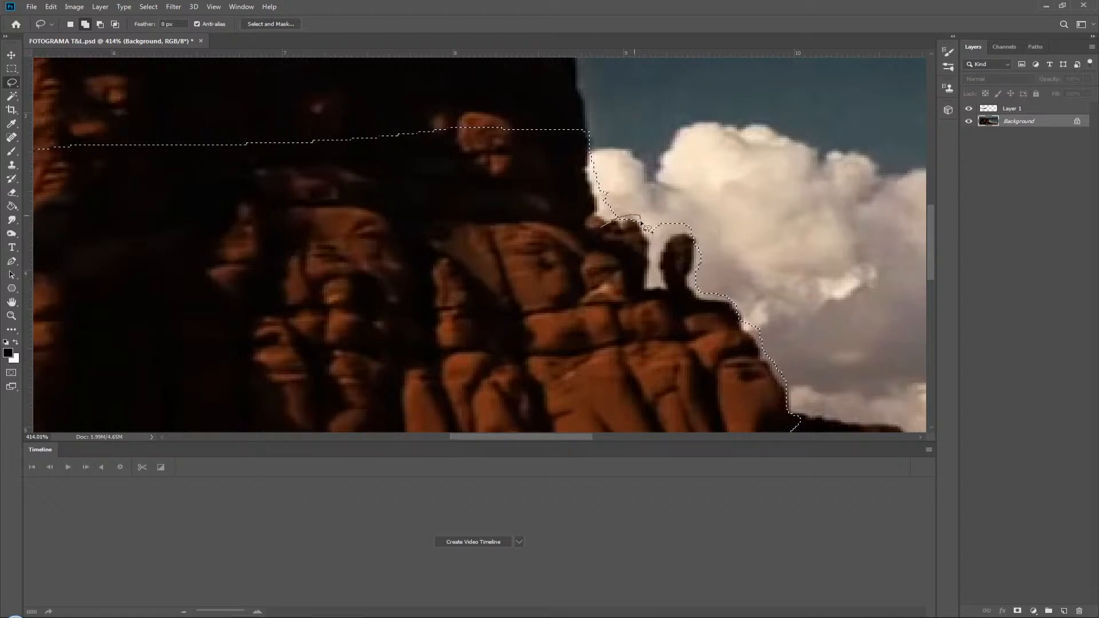
key("z")
left_click_drag(627, 233, 541, 297)
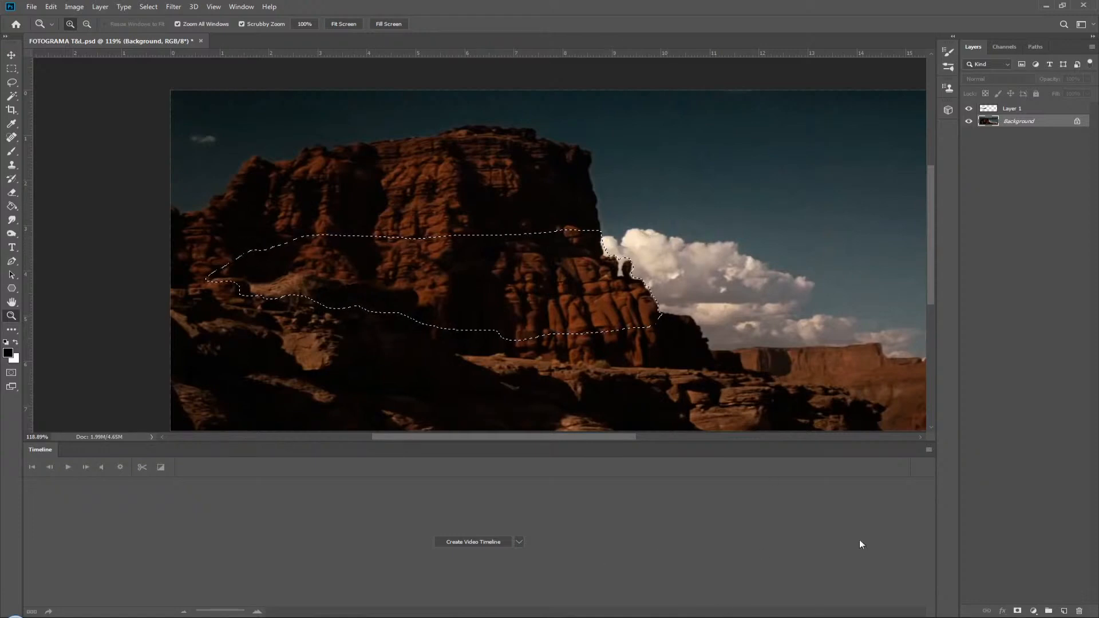
Switch to the ARIKETA project in After Effects CC 2018, closing the CC 2017 instance and the Render Queue window.
key("alt+Tab")
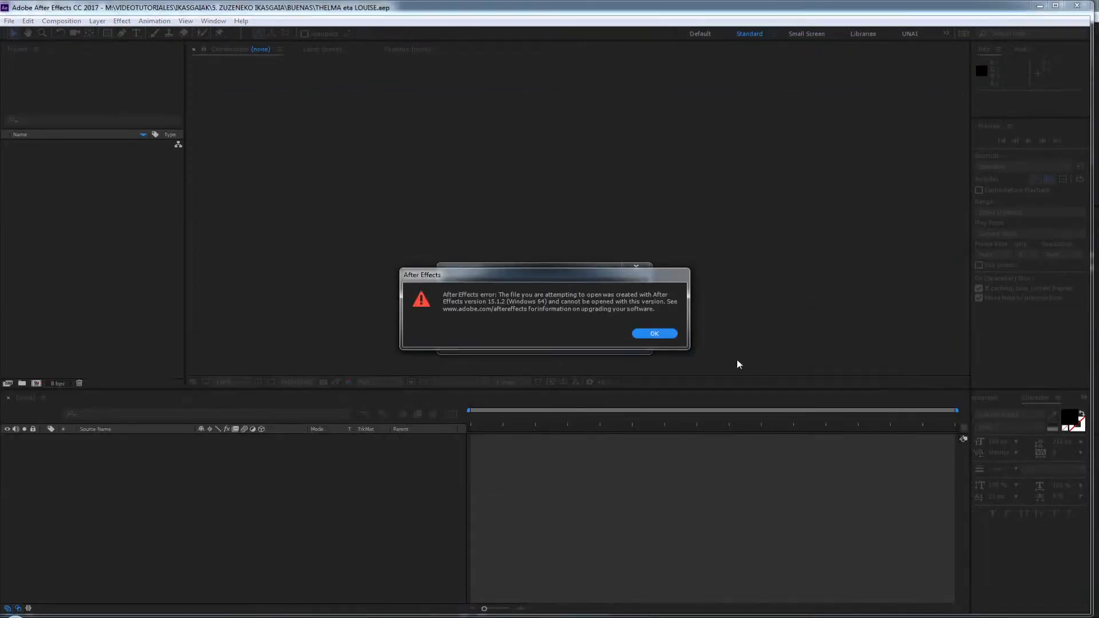
left_click(653, 334)
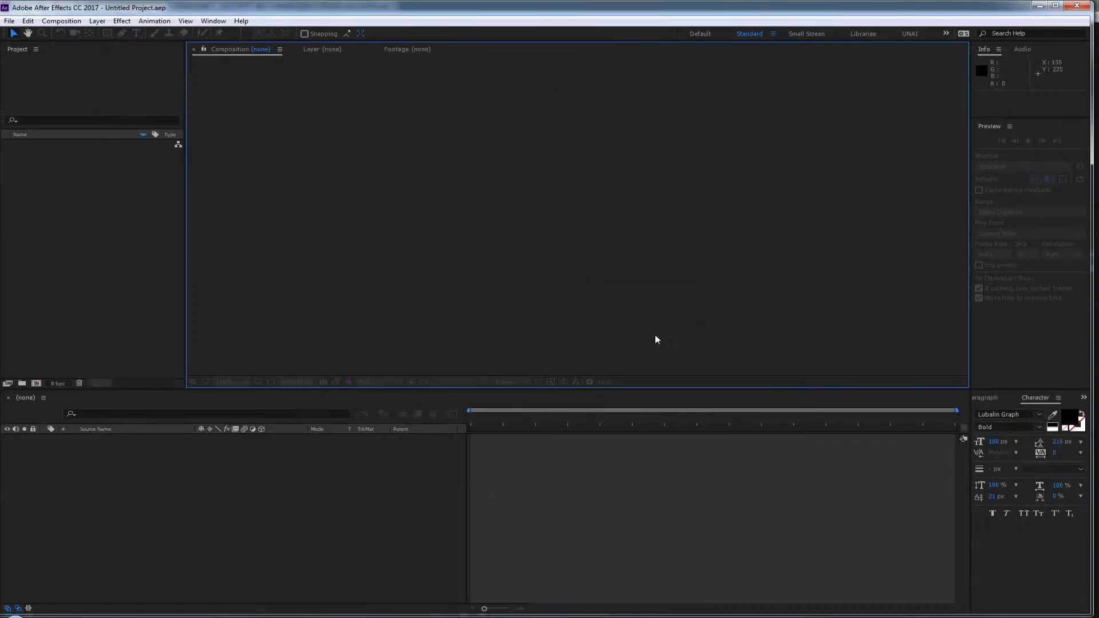
left_click(1068, 7)
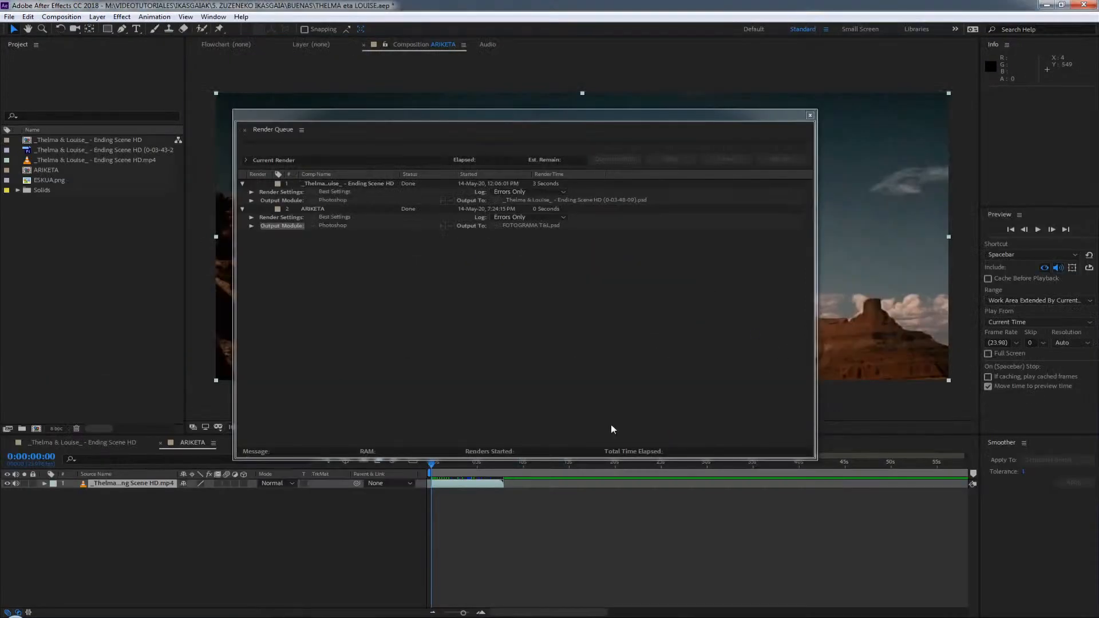
left_click(811, 116)
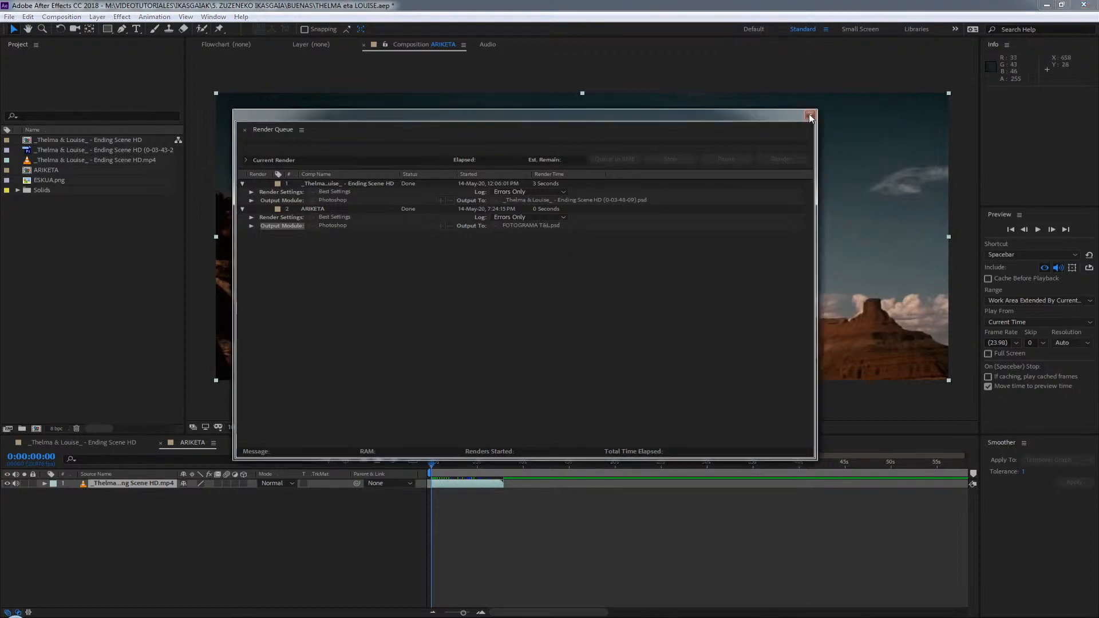
Scrub through the first two seconds of ARIKETA to examine how the car and dust cross the cliff edge and clouds.
mouse_move(432, 463)
left_mouse_down()
mouse_move(466, 461)
mouse_move(448, 464)
left_mouse_up()
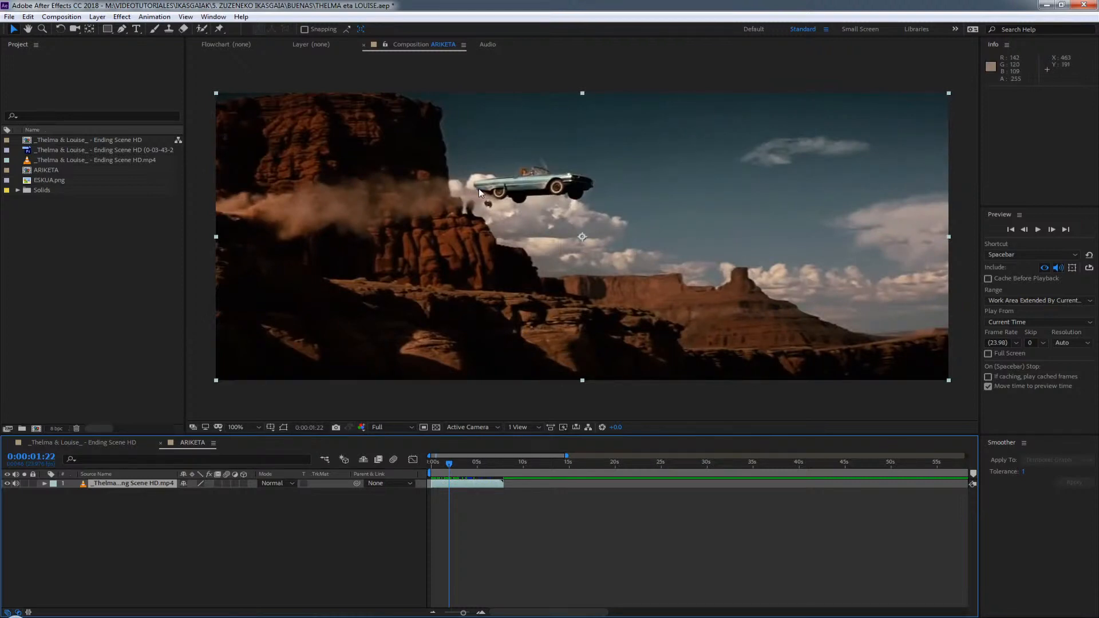
left_click(448, 464)
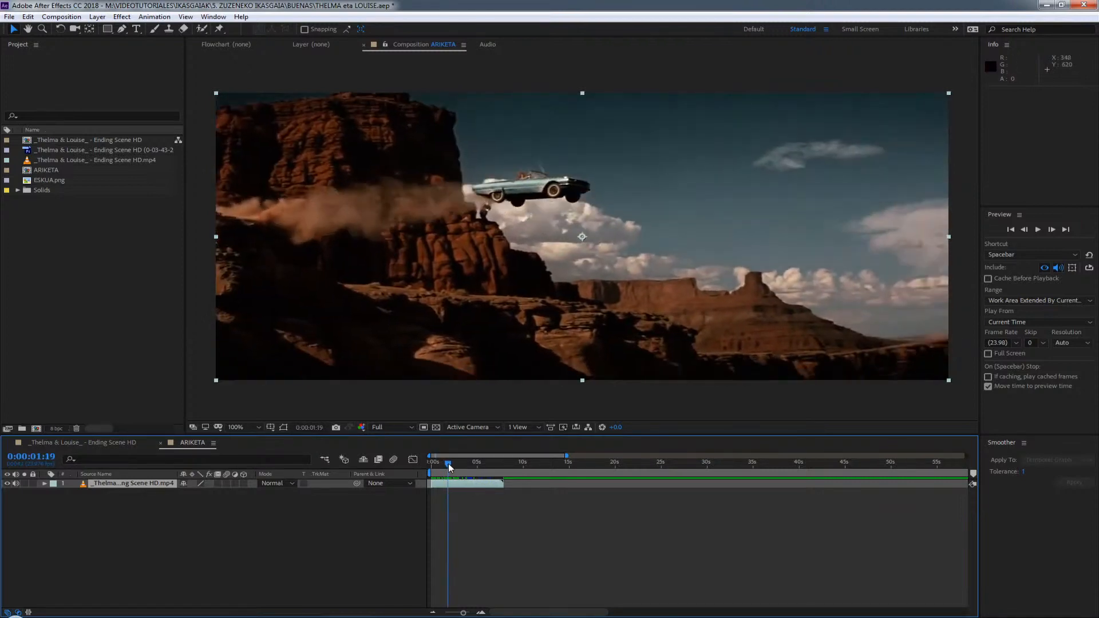
key("space")
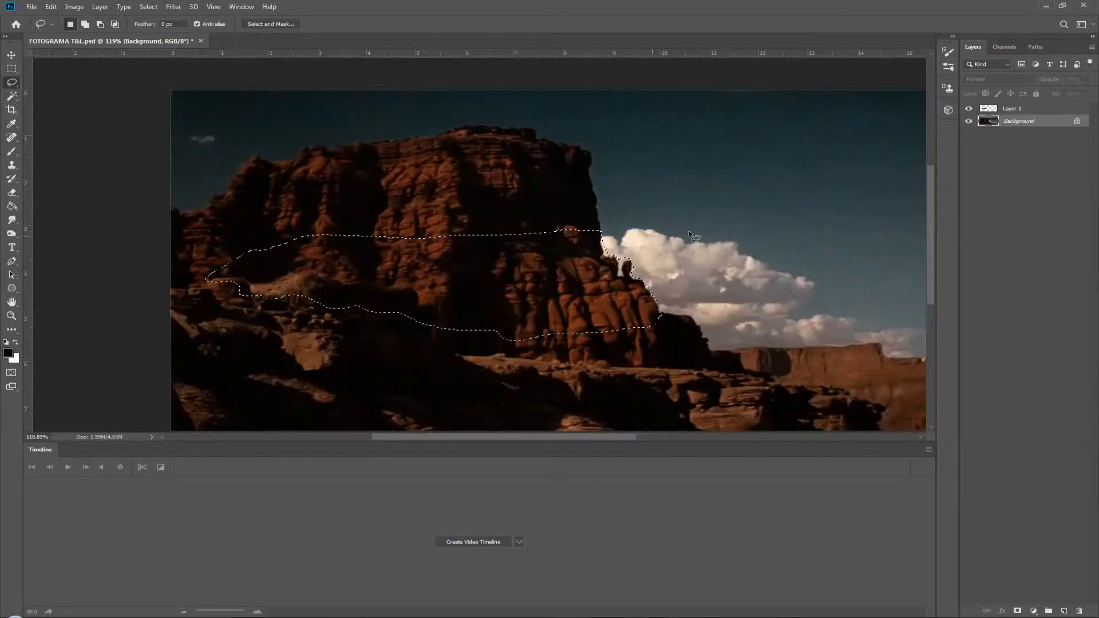
Back in Photoshop, extend the cliff selection over the adjoining clouds with the Lasso and feather it by 7 pixels.
mouse_move(573, 232)
left_mouse_down()
mouse_move(623, 237)
mouse_move(644, 251)
mouse_move(647, 303)
mouse_move(623, 314)
mouse_move(572, 234)
left_mouse_up()
left_click(148, 6)
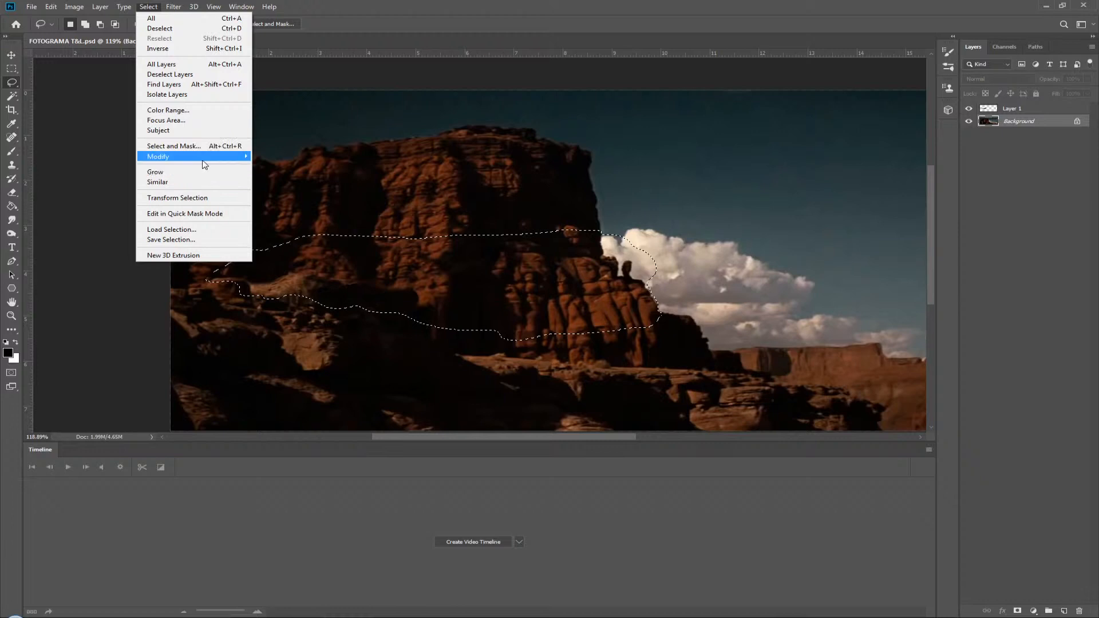
mouse_move(201, 156)
left_click(115, 196)
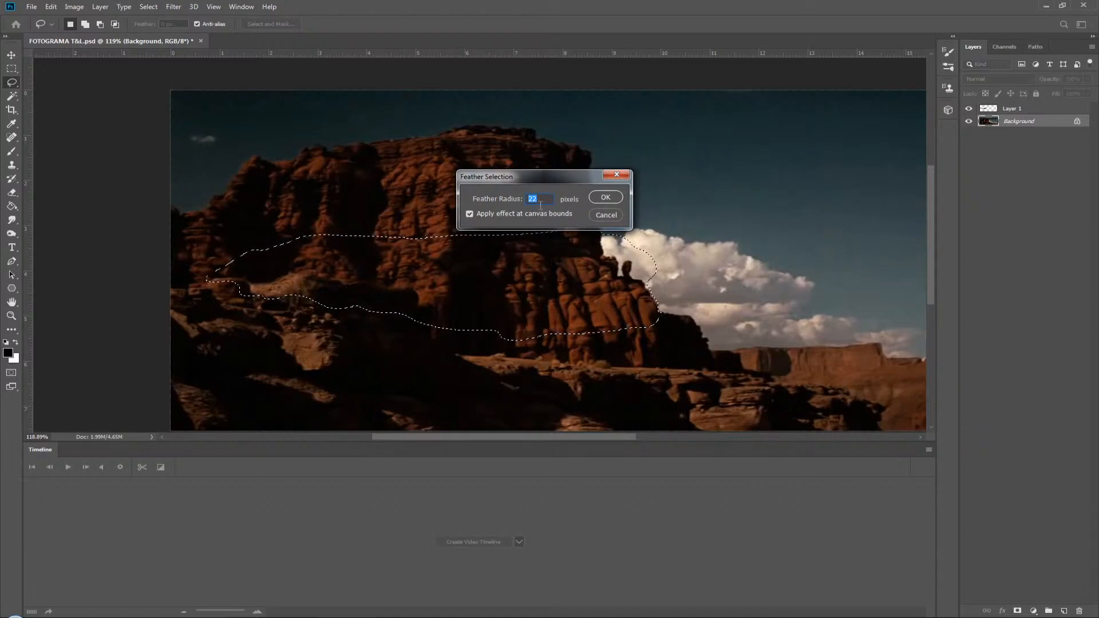
type("5")
key("BackSpace")
type("7")
left_click(595, 213)
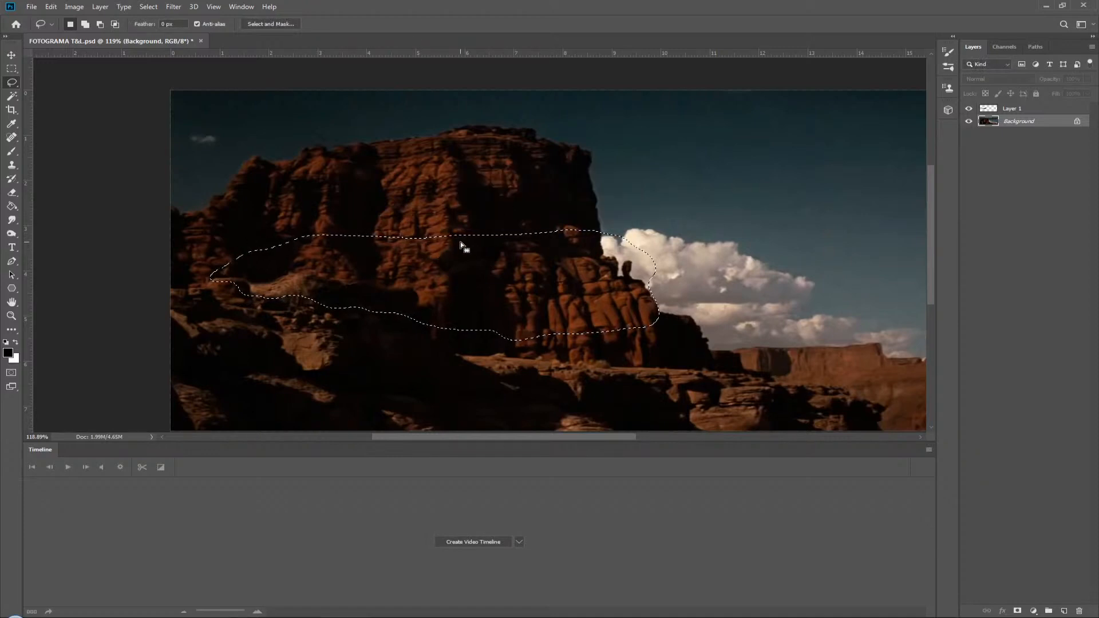
Examine the selection's unfeathered edge in Quick Mask mode.
key("q")
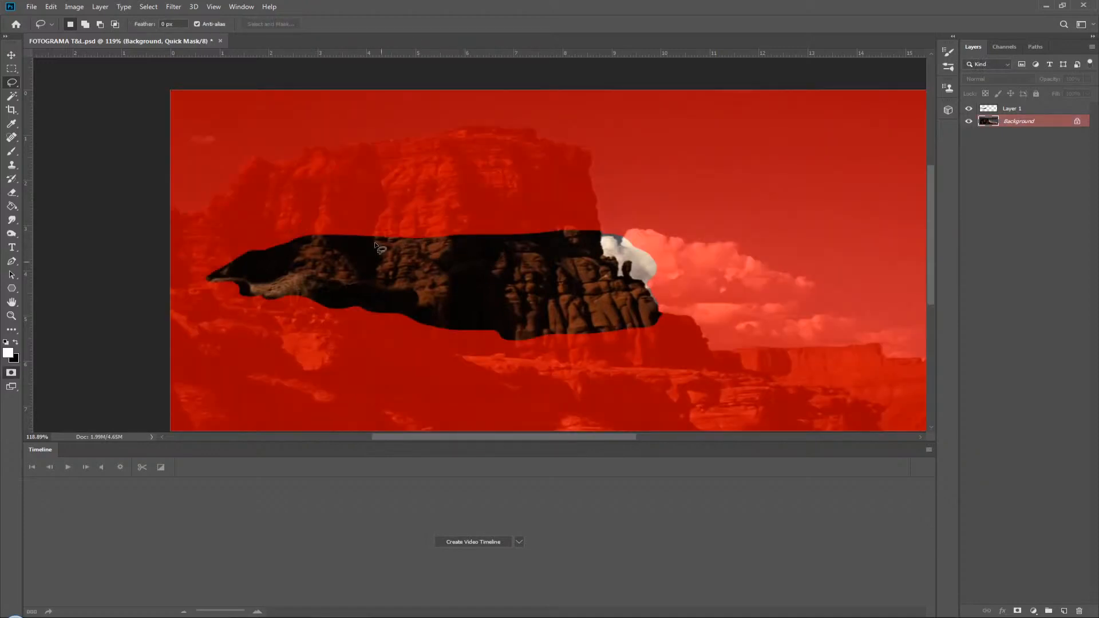
key("q")
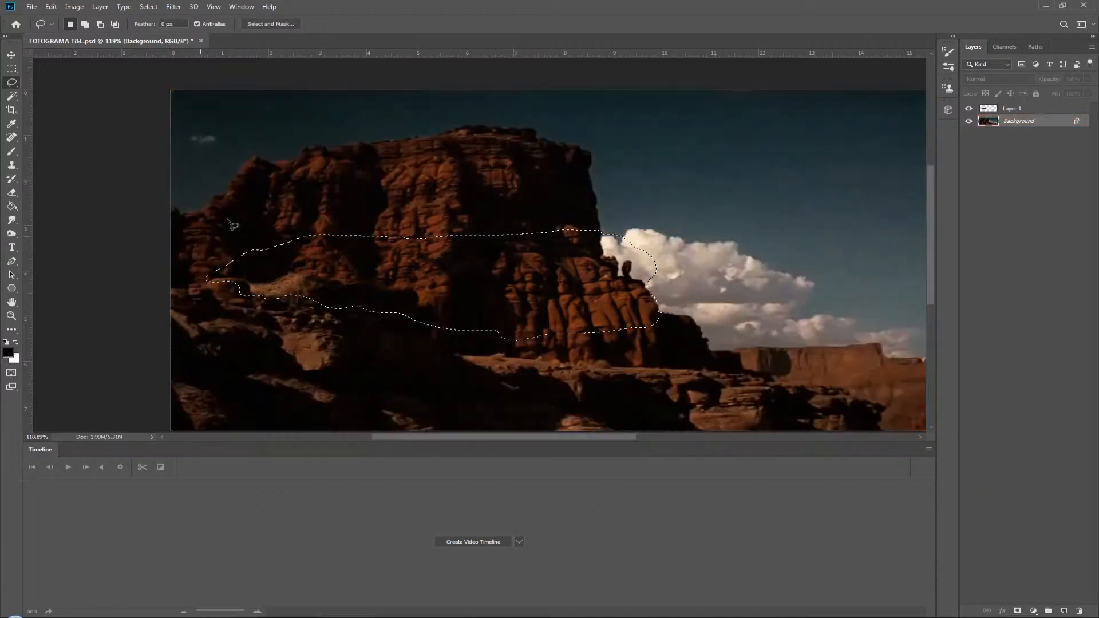
key("q")
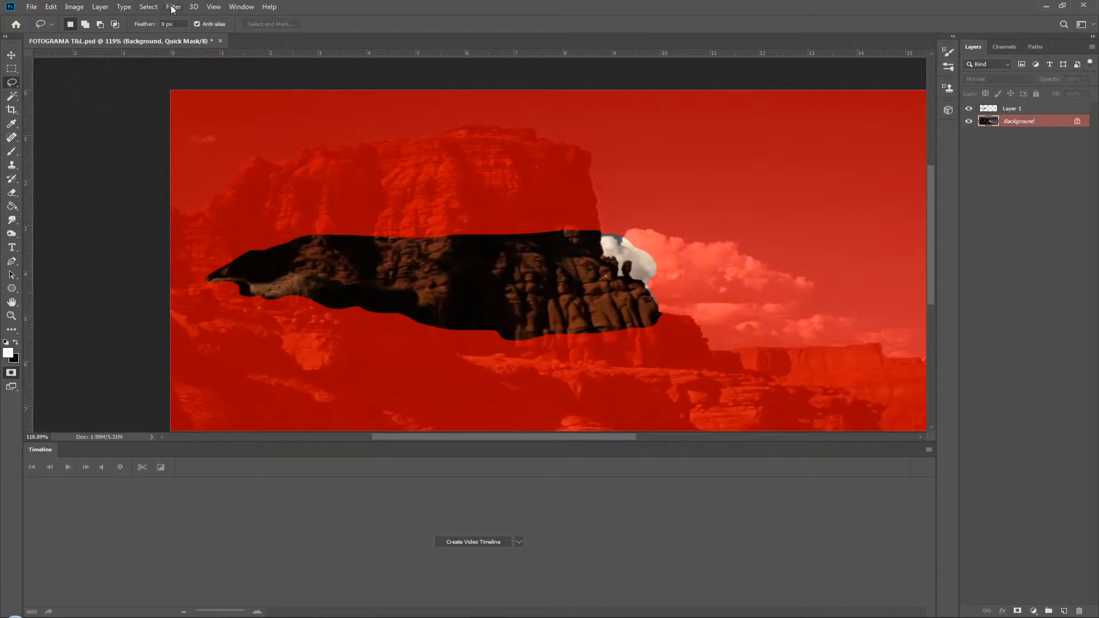
key("q")
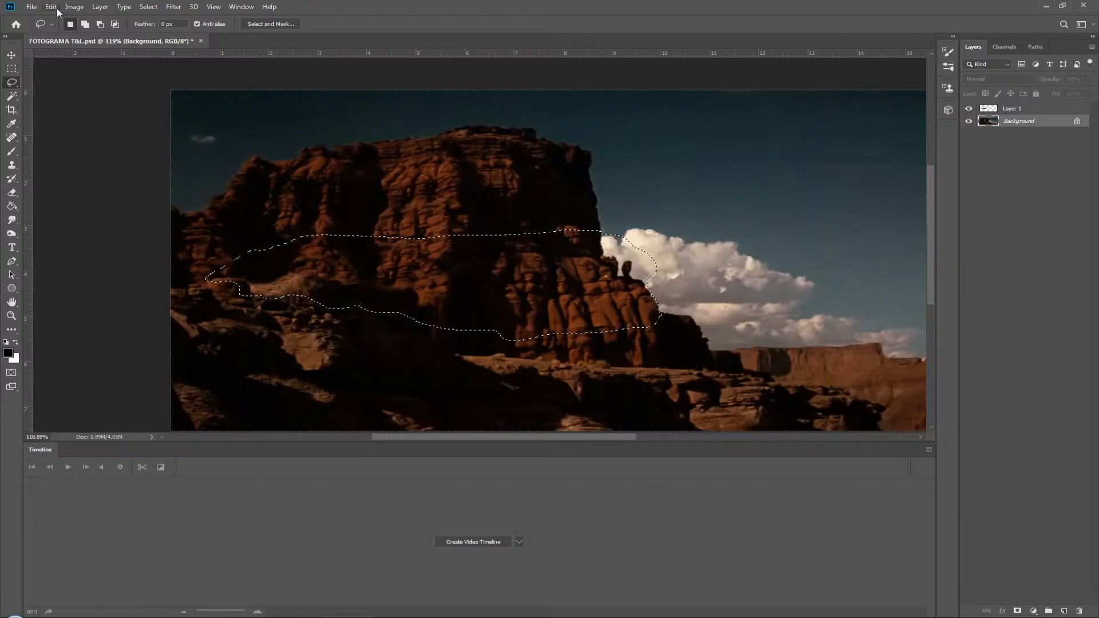
Apply a 7-pixel feather to the cliff-and-cloud selection and check its softened edge in Quick Mask mode.
left_click(53, 7)
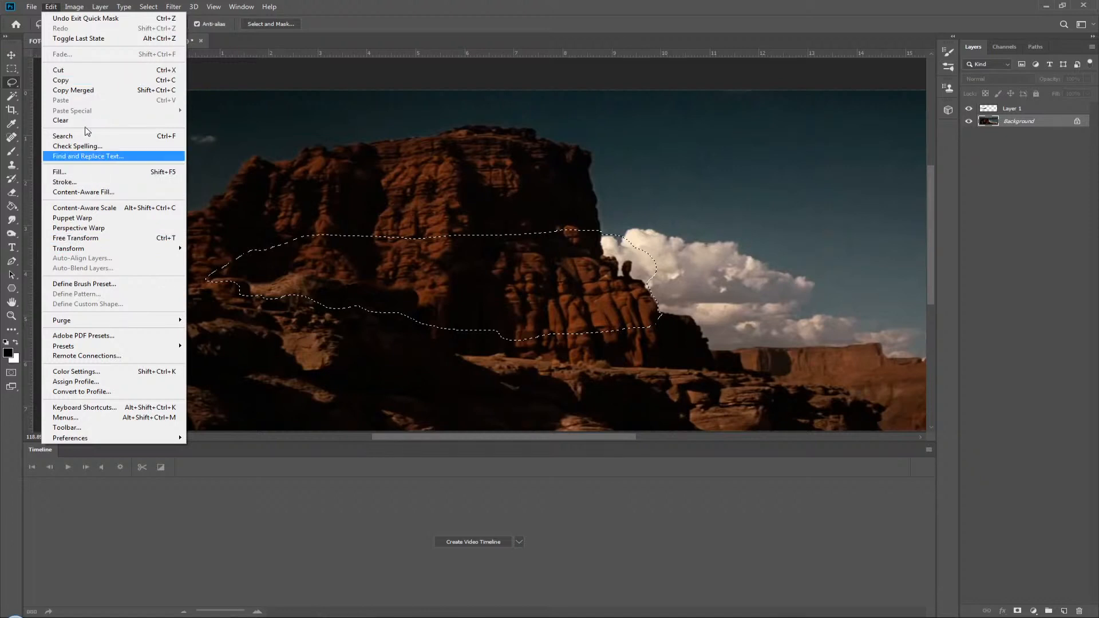
left_click(157, 9)
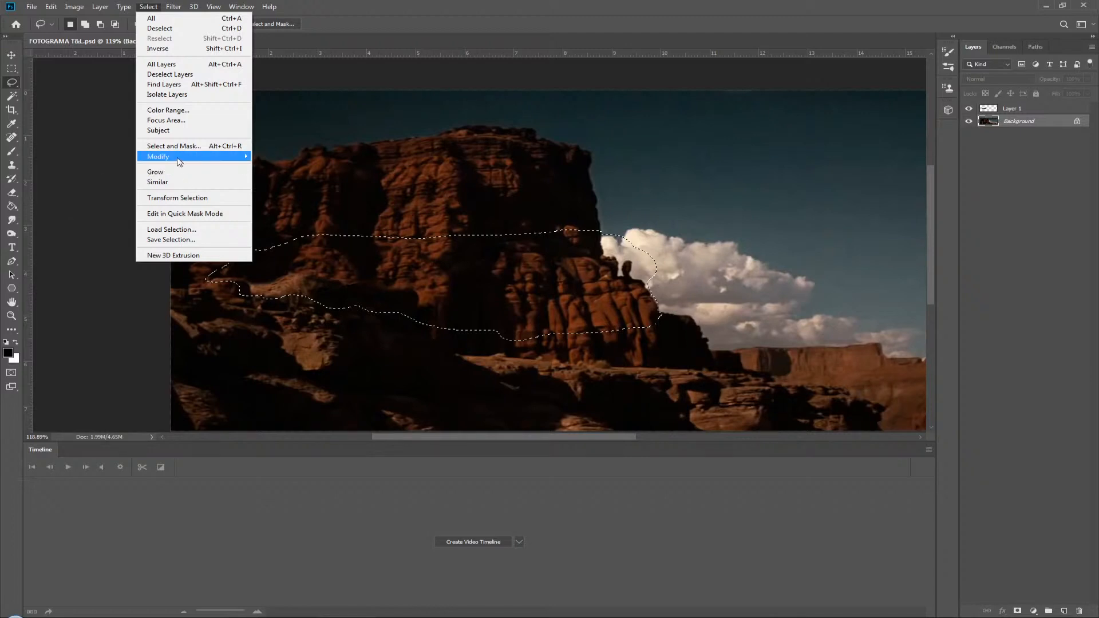
left_click(79, 196)
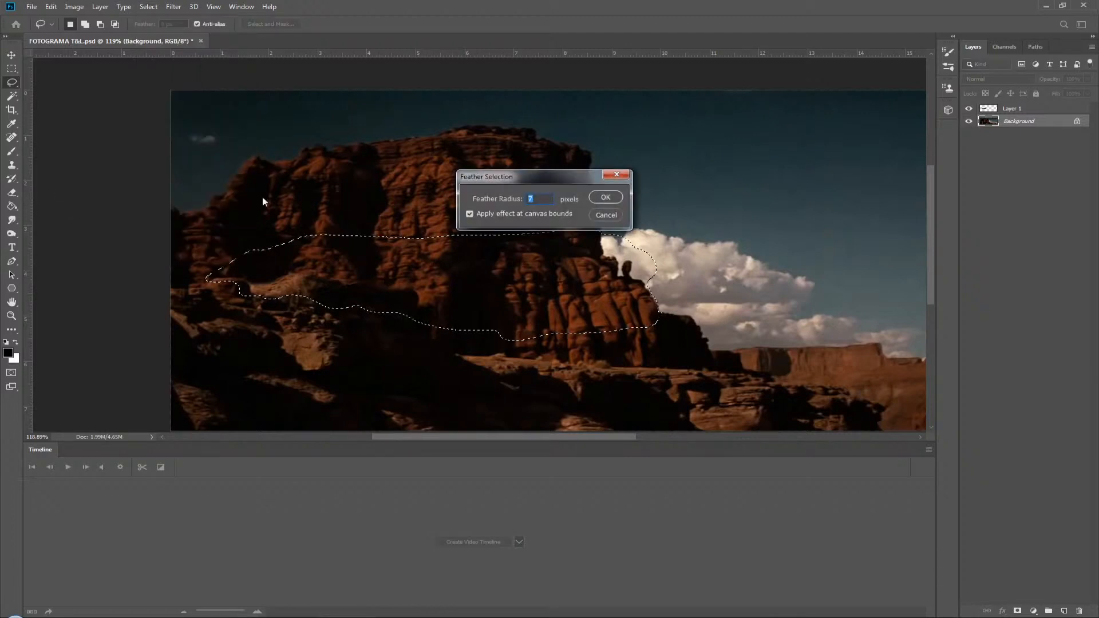
key("Return")
key("q")
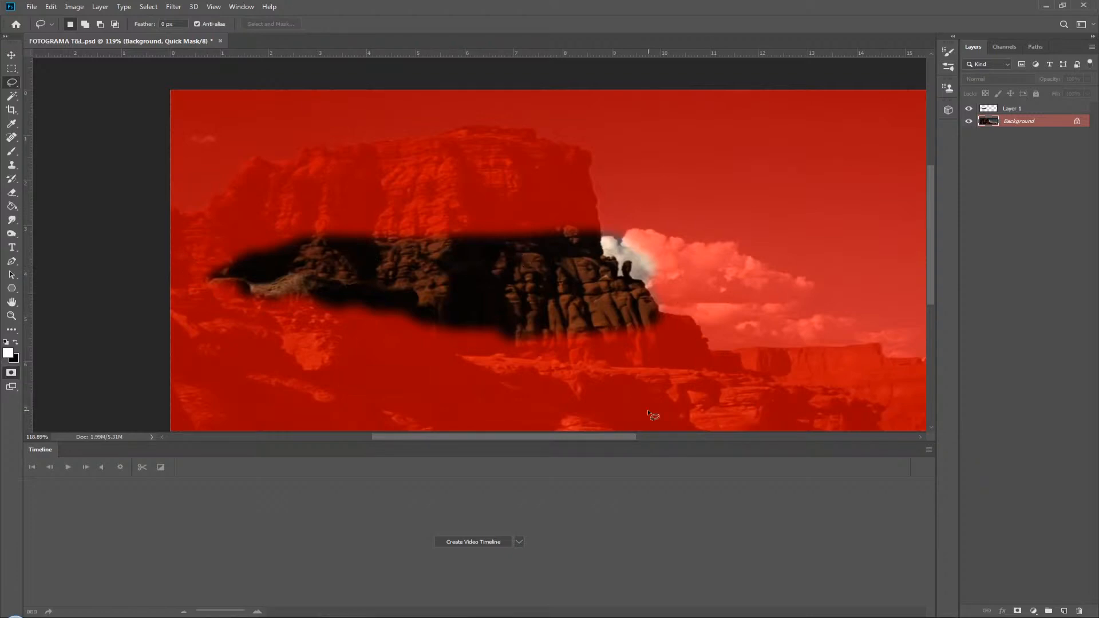
key("q")
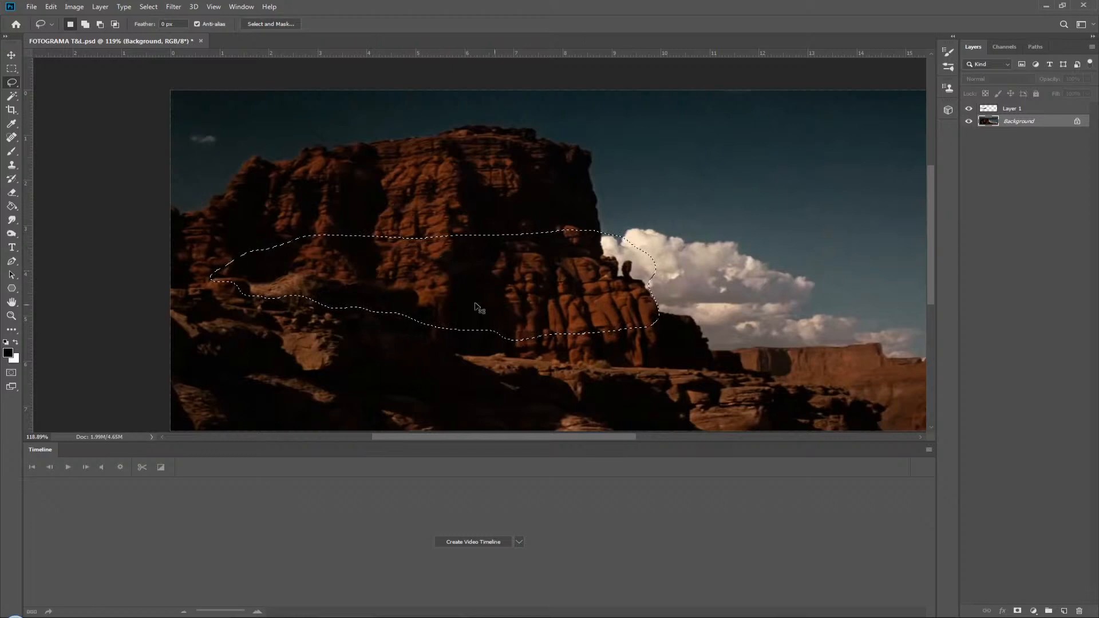
Copy the feathered selection from the Background to a new layer and hide the Background layer.
key("ctrl+j")
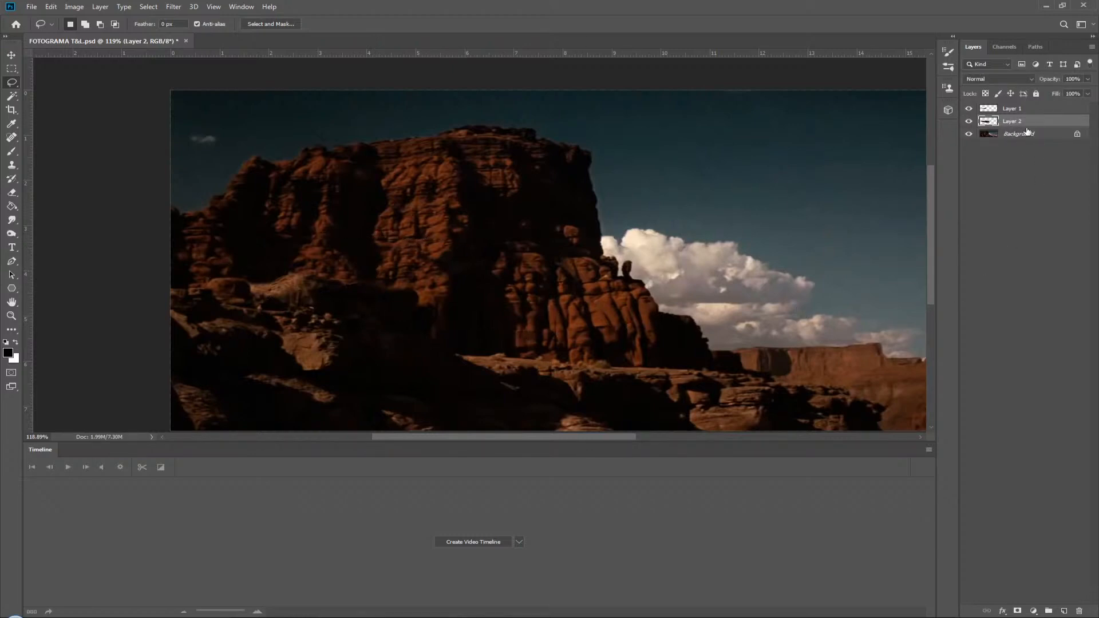
left_click(968, 134)
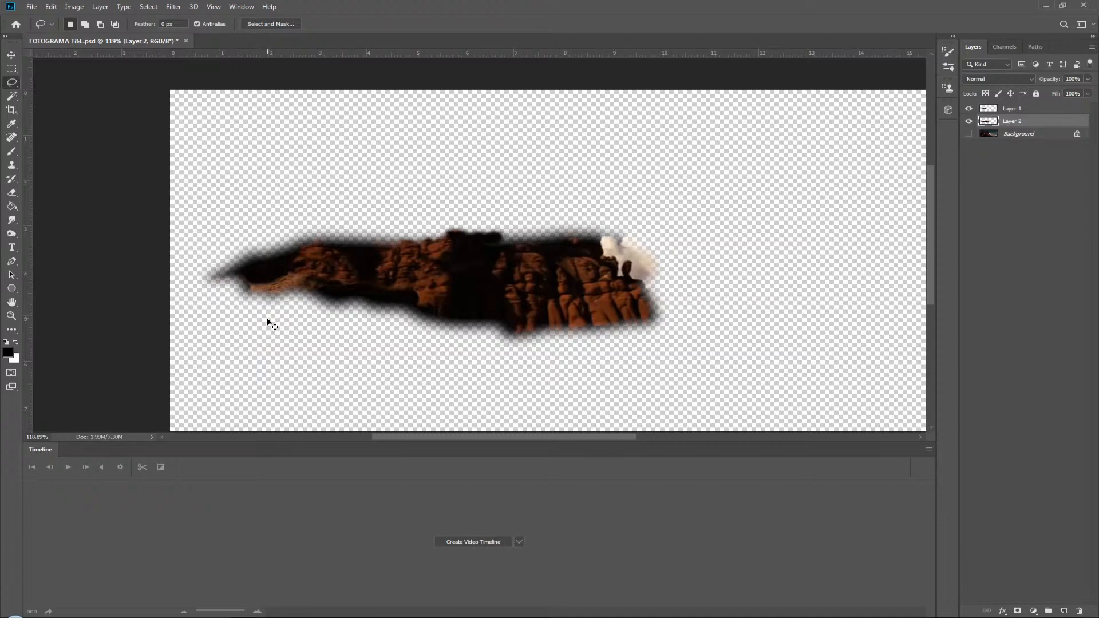
Save FOTOGRAMA T&L.psd with Maximize Compatibility on, and return the ARIKETA playhead to 0:00 in After Effects.
key("ctrl+s")
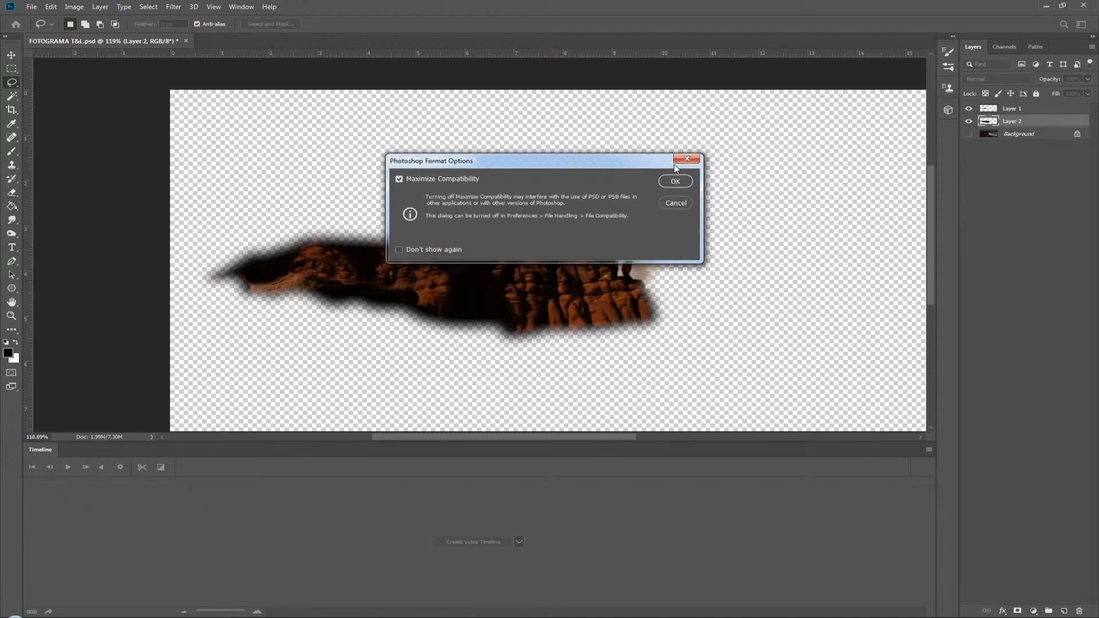
left_click(676, 181)
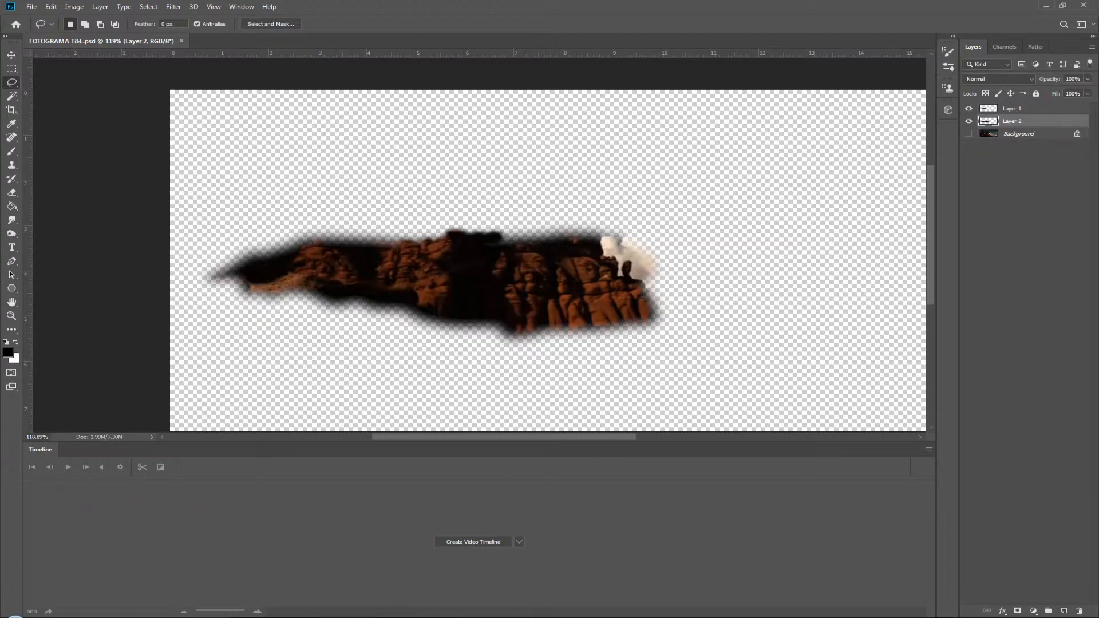
mouse_move(510, 615)
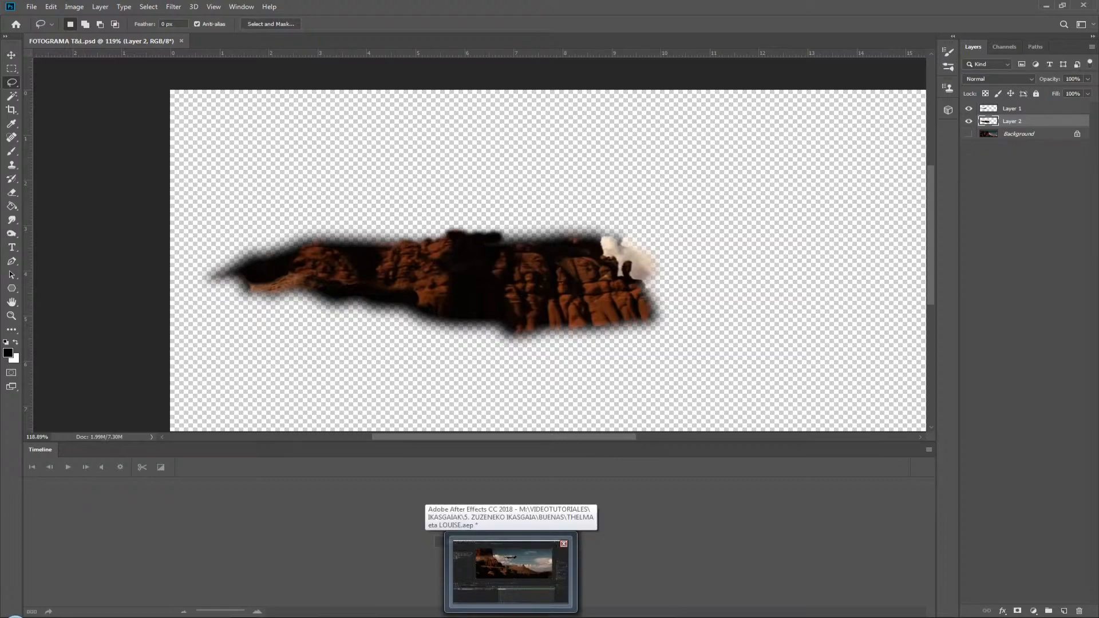
left_click(510, 572)
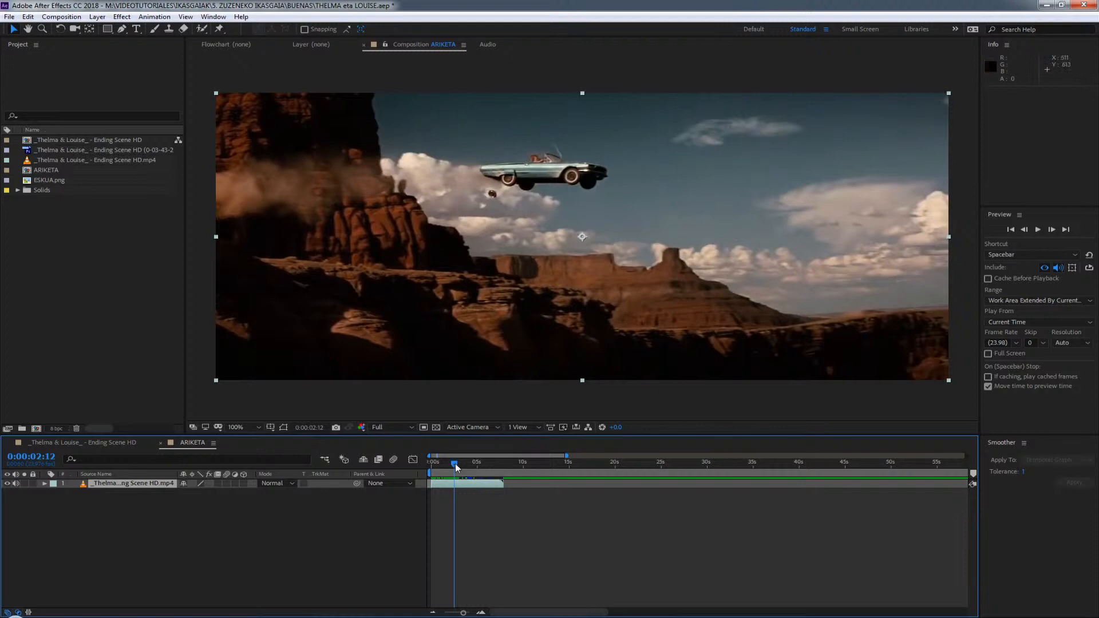
left_click_drag(455, 464, 416, 465)
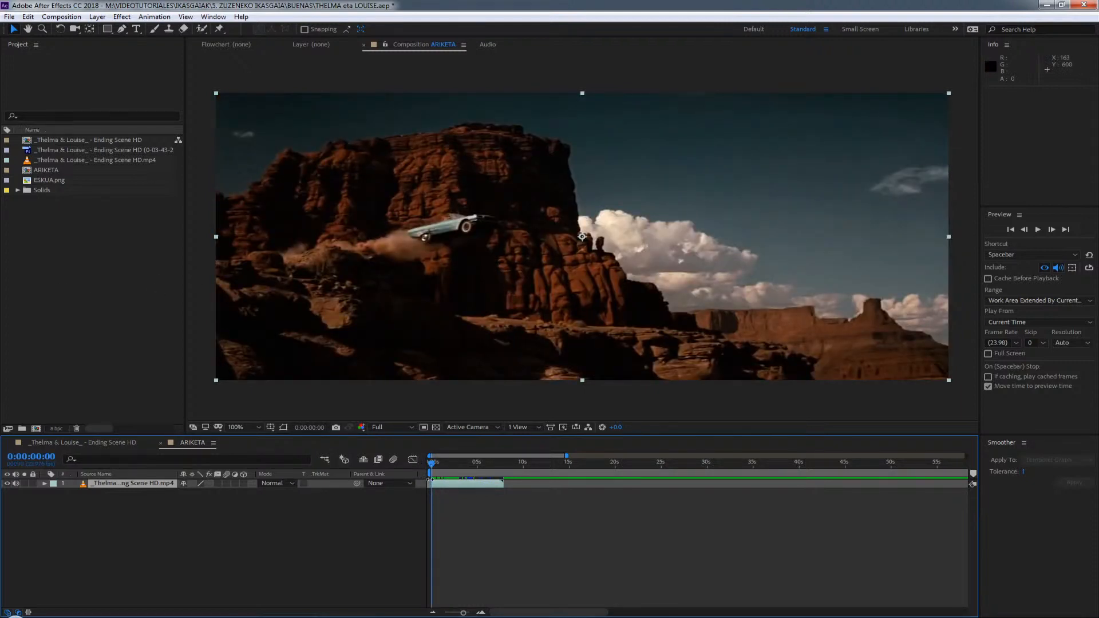
left_click_drag(457, 464, 407, 465)
Import FOTOGRAMA T&L.psd into the project as footage with merged layers.
right_click(77, 262)
mouse_move(143, 316)
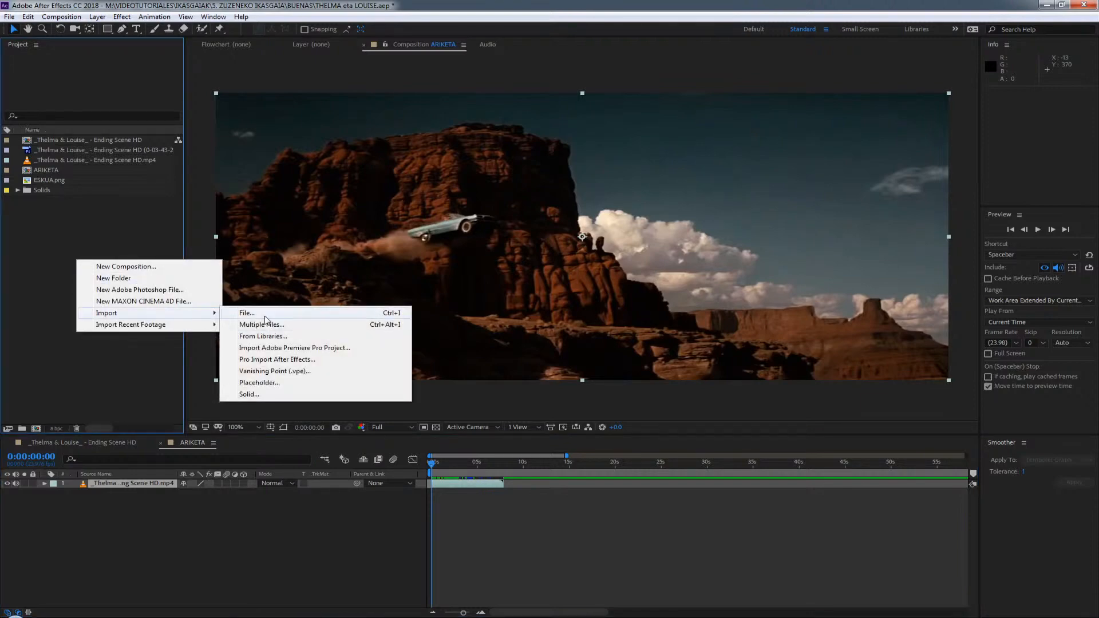
left_click(246, 313)
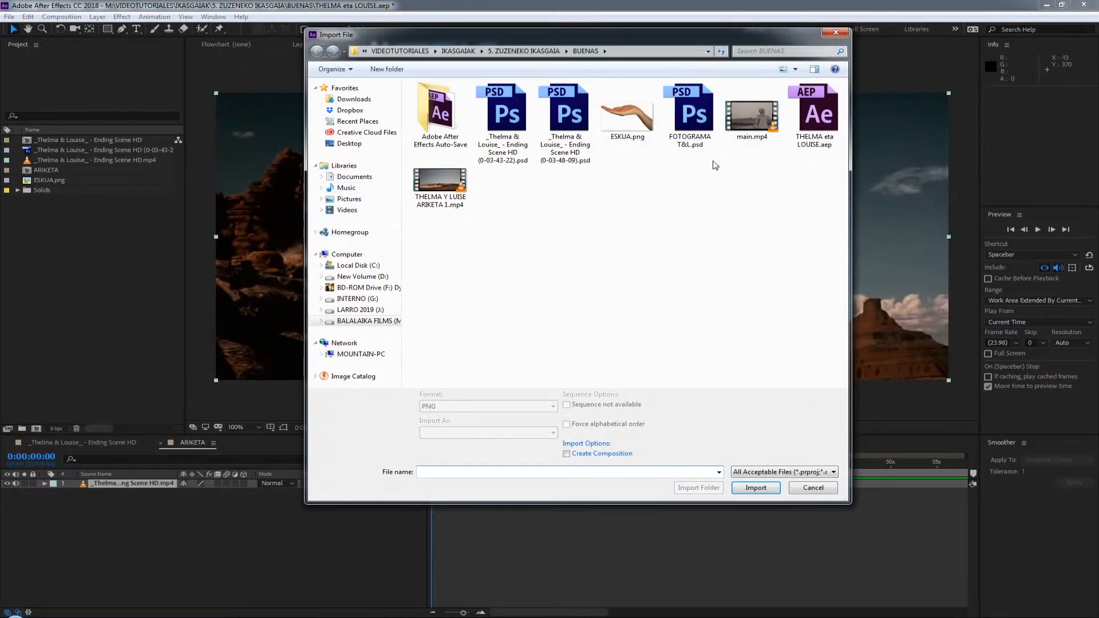
double_click(699, 131)
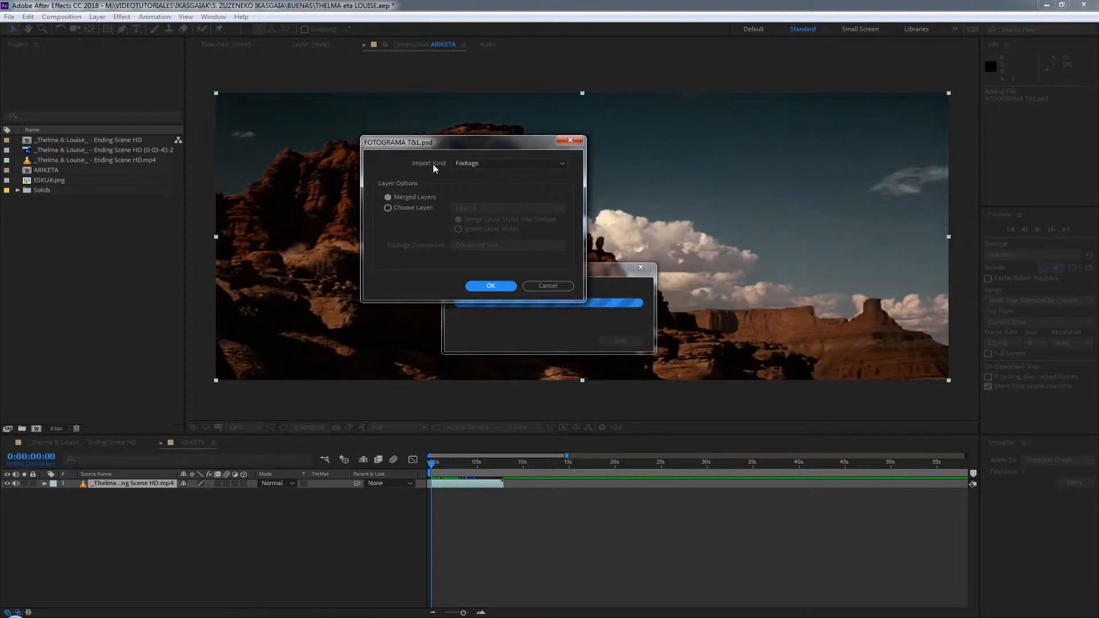
left_click(492, 285)
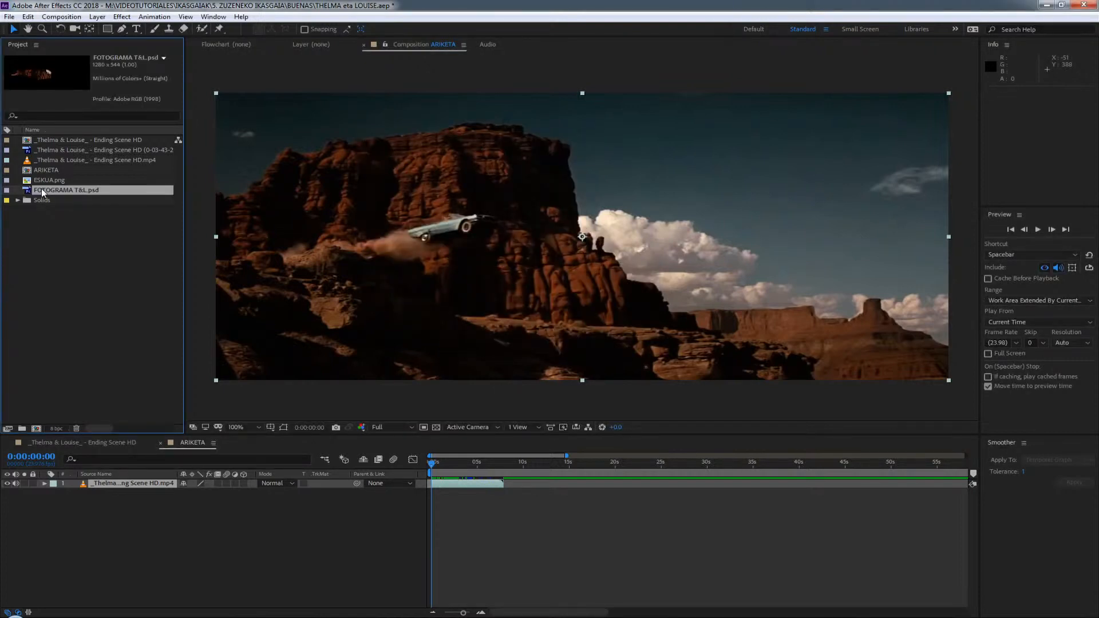
Place FOTOGRAMA T&L.psd above the video layer in the ARIKETA timeline and hide the video layer to view the patch alone.
left_click_drag(41, 193, 107, 485)
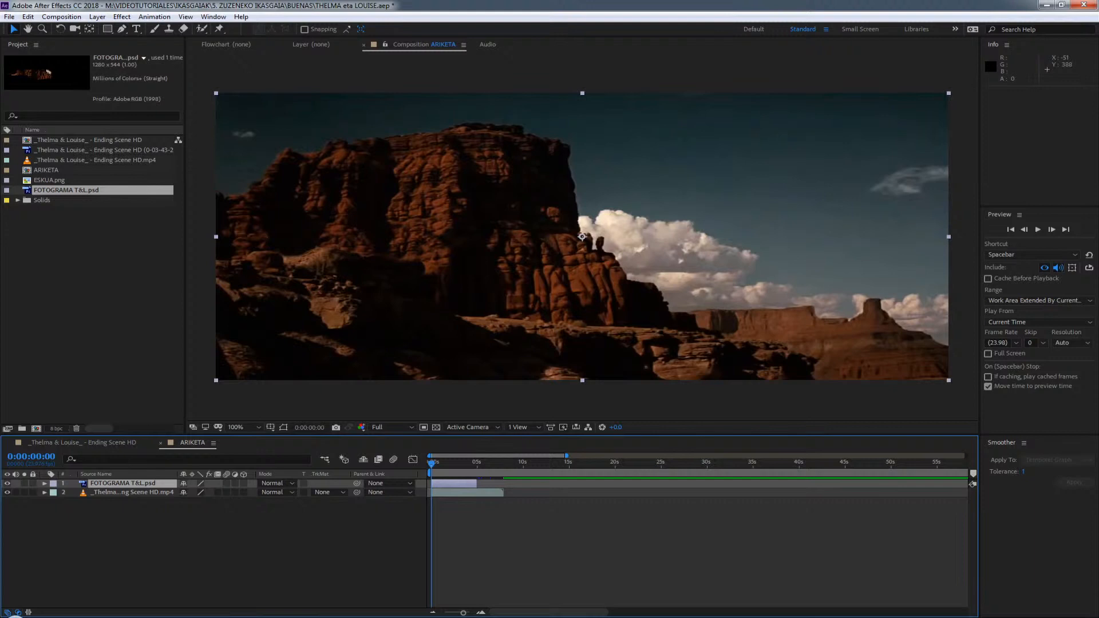
left_click(7, 493)
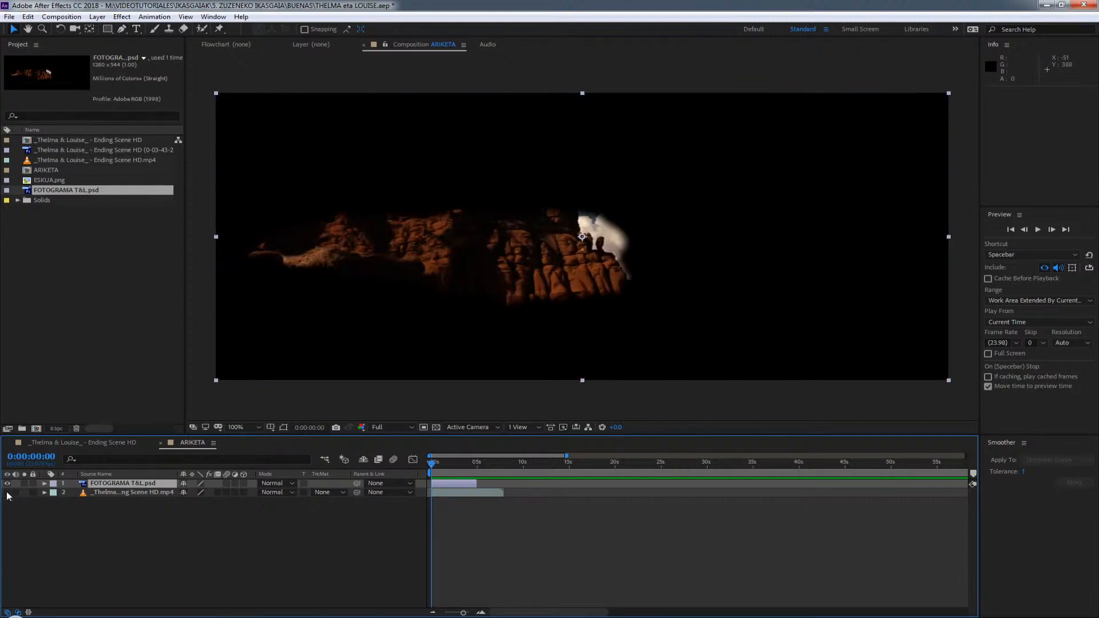
Show the video layer again and toggle FOTOGRAMA T&L.psd off and on to compare the frame with and without the car.
left_click(7, 493)
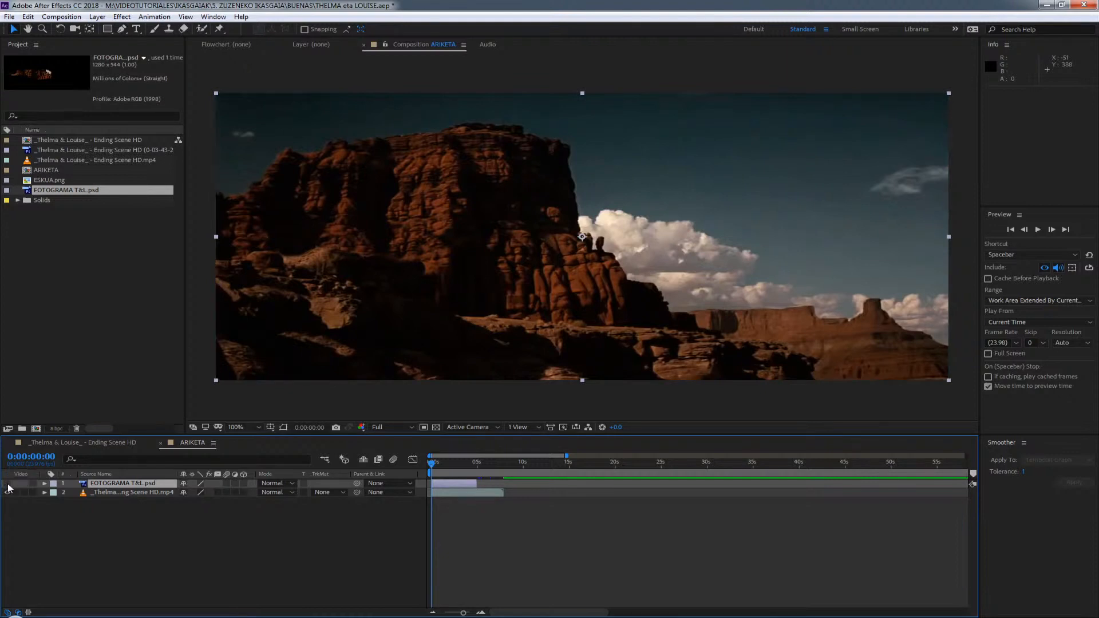
left_click(8, 484)
left_click(7, 483)
left_click(7, 484)
left_click(7, 484)
left_click(7, 483)
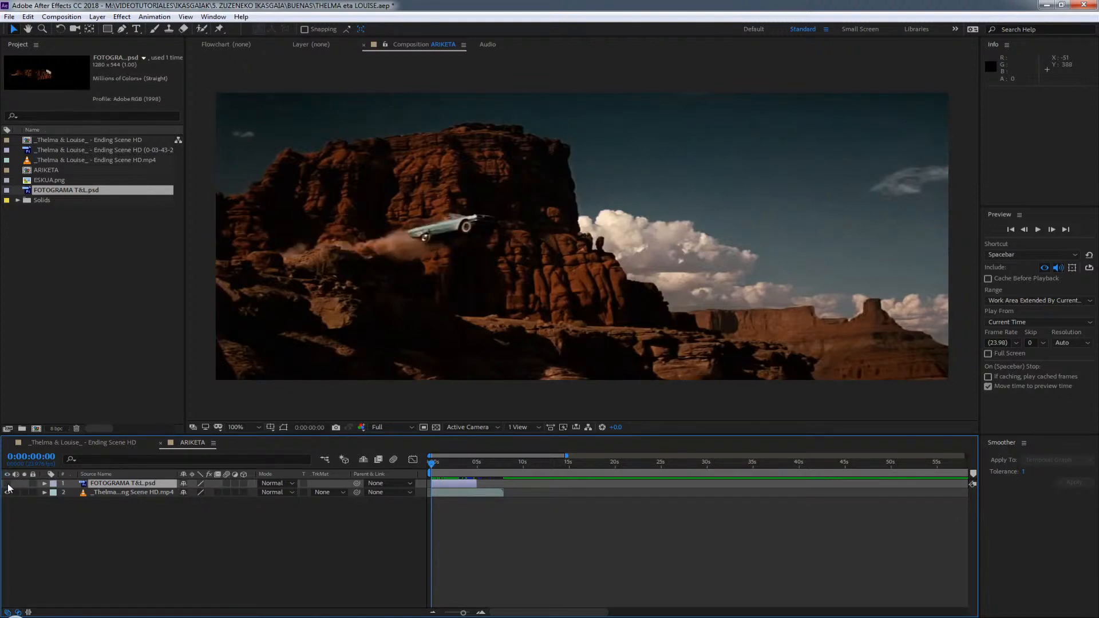
left_click(7, 483)
left_click(8, 483)
left_click(8, 483)
left_click(8, 484)
left_click(7, 483)
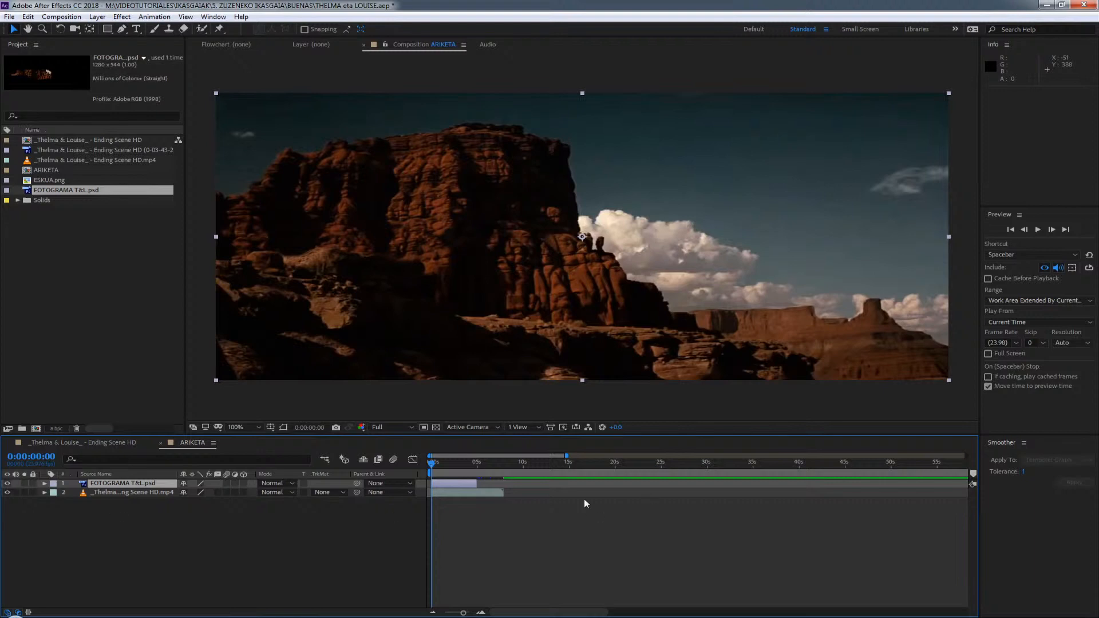
Extend the FOTOGRAMA T&L.psd layer to the end of the video layer, keeping the playhead at 0:00.
left_click_drag(476, 484, 502, 483)
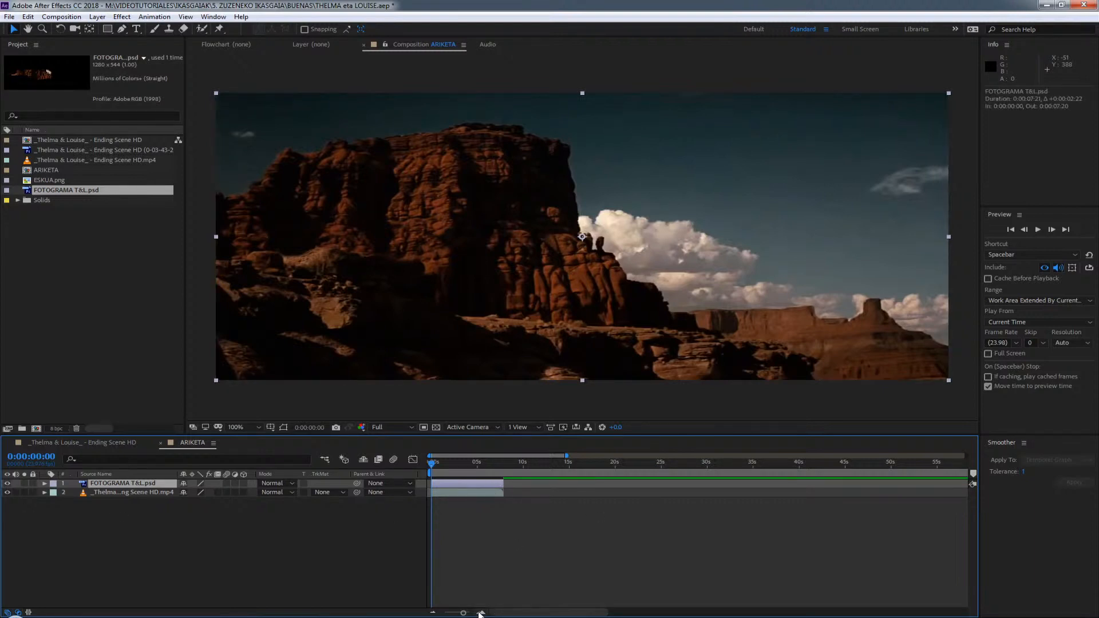
left_click(480, 612)
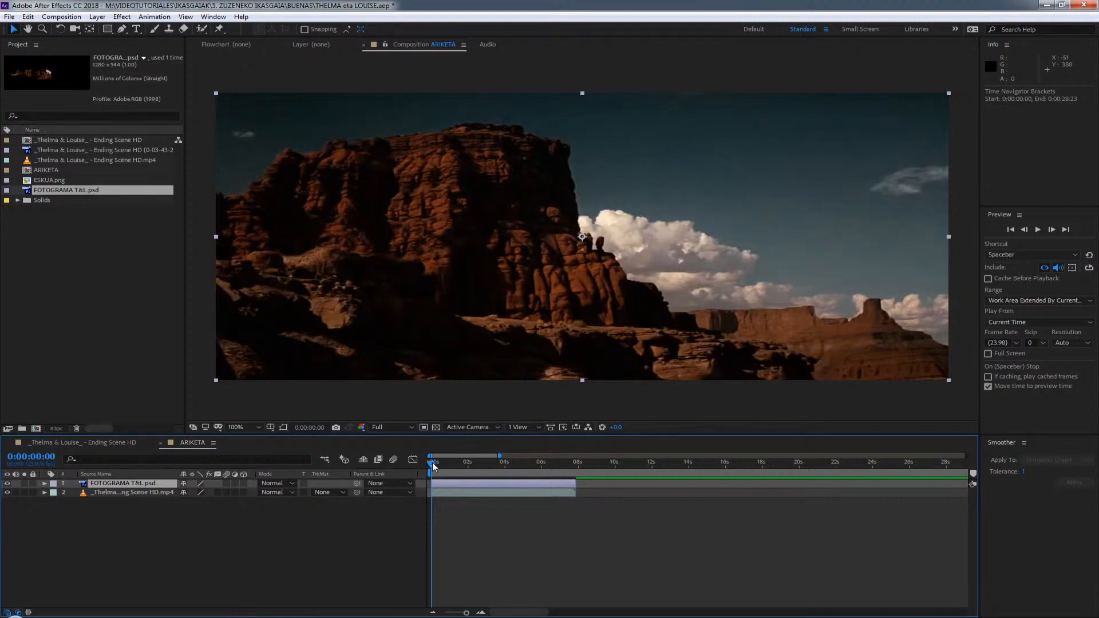
left_click_drag(434, 466, 331, 488)
Hide the FOTOGRAMA T&L.psd layer and start Track Motion on the Thelma & Louise video layer with the Tracker.
left_click(87, 495)
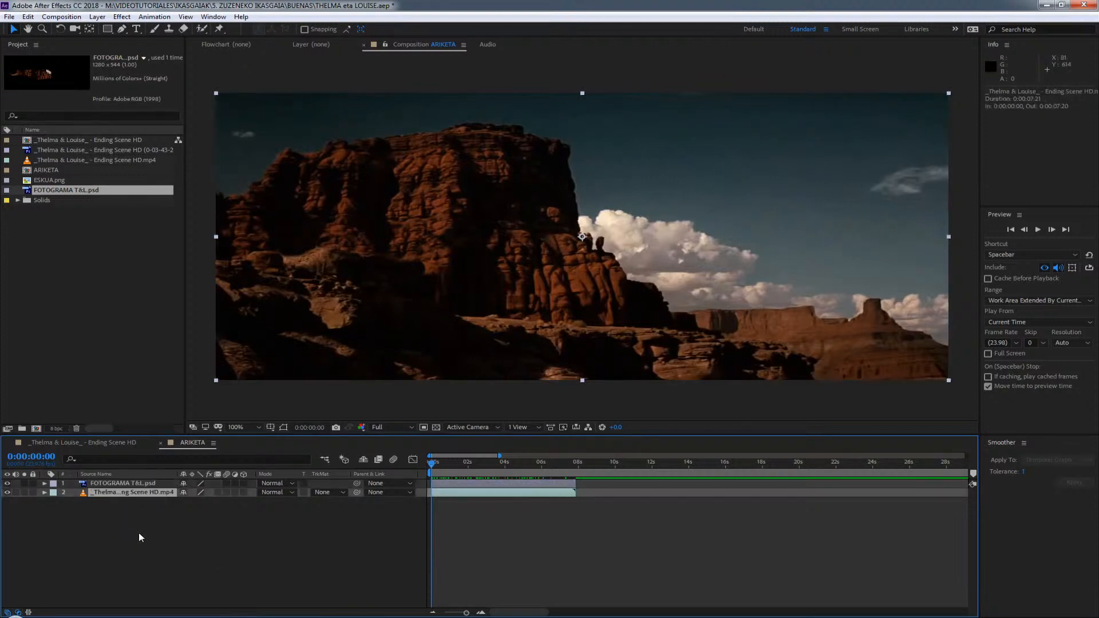
left_click(8, 483)
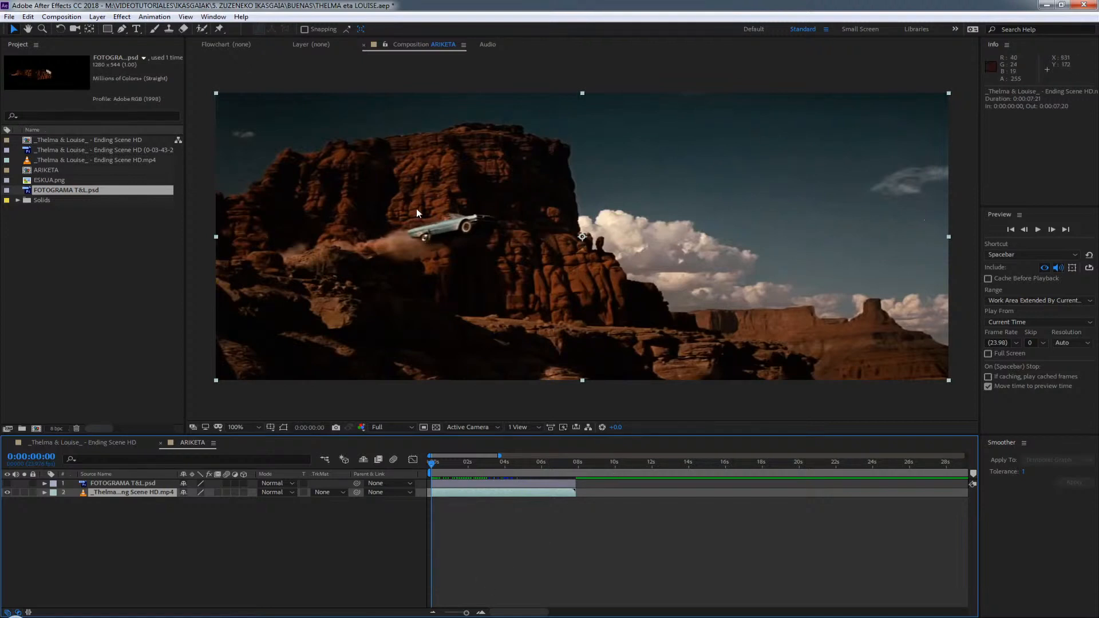
left_click(214, 16)
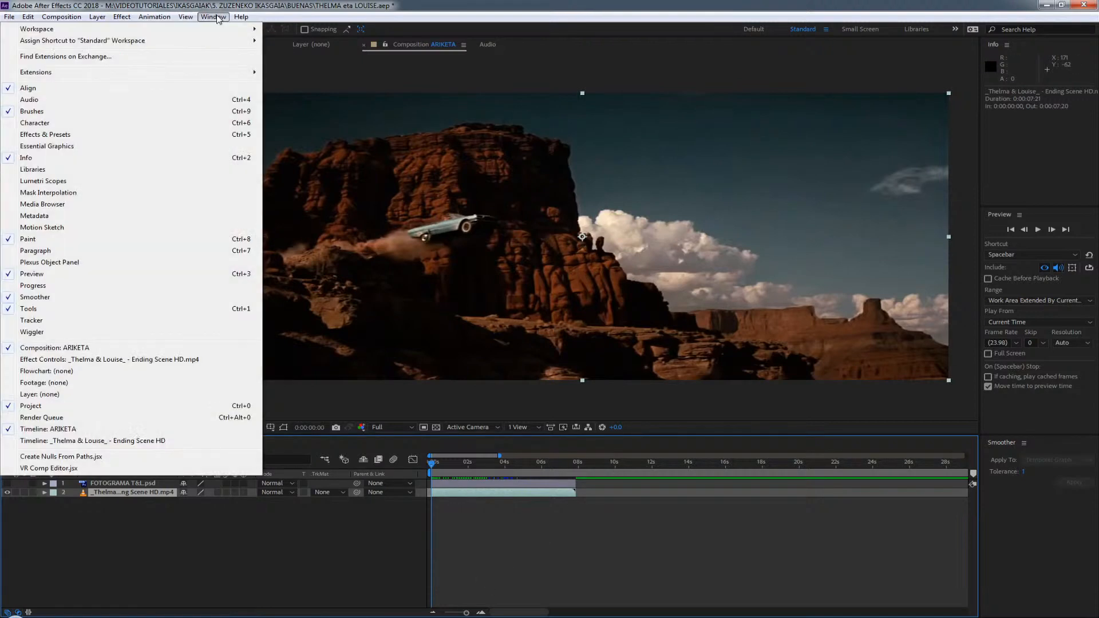
left_click(39, 321)
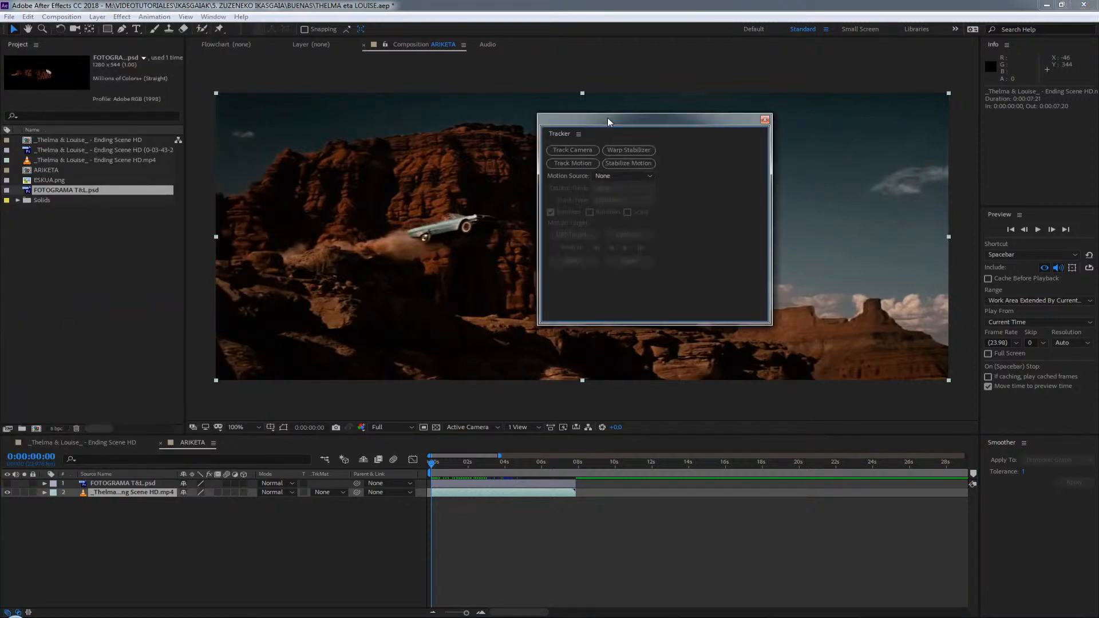
left_click_drag(613, 117, 716, 132)
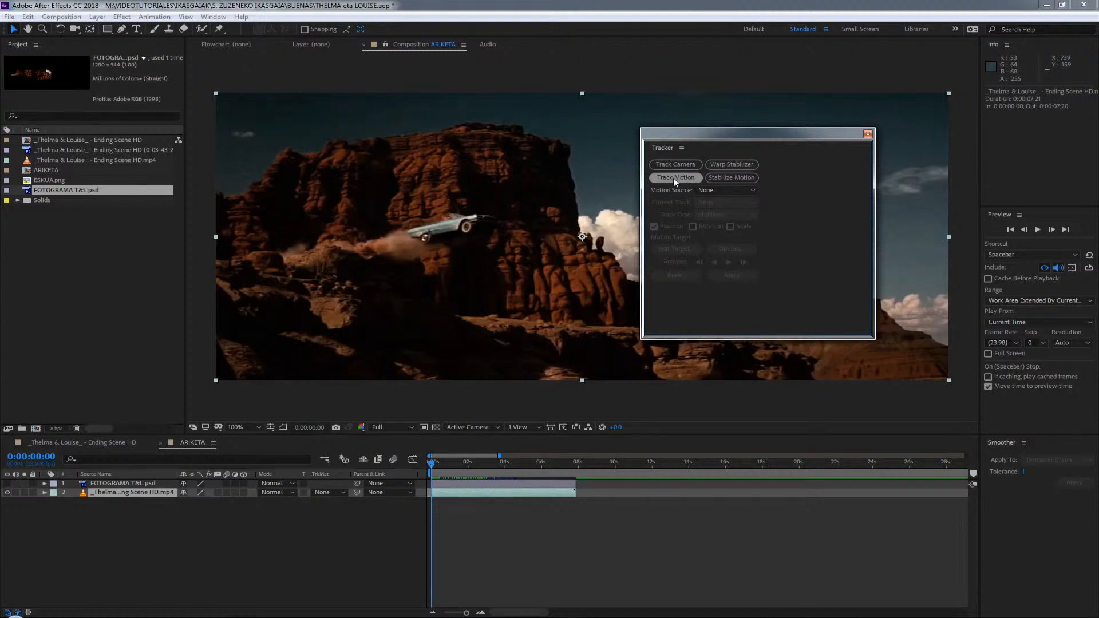
left_click_drag(737, 143, 926, 76)
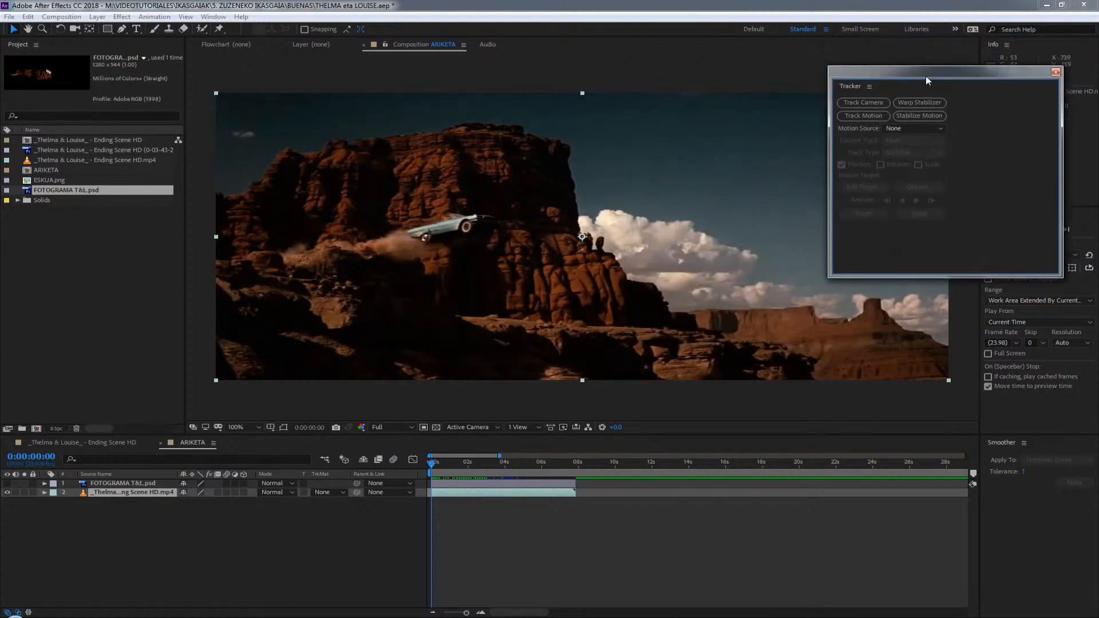
left_click(863, 116)
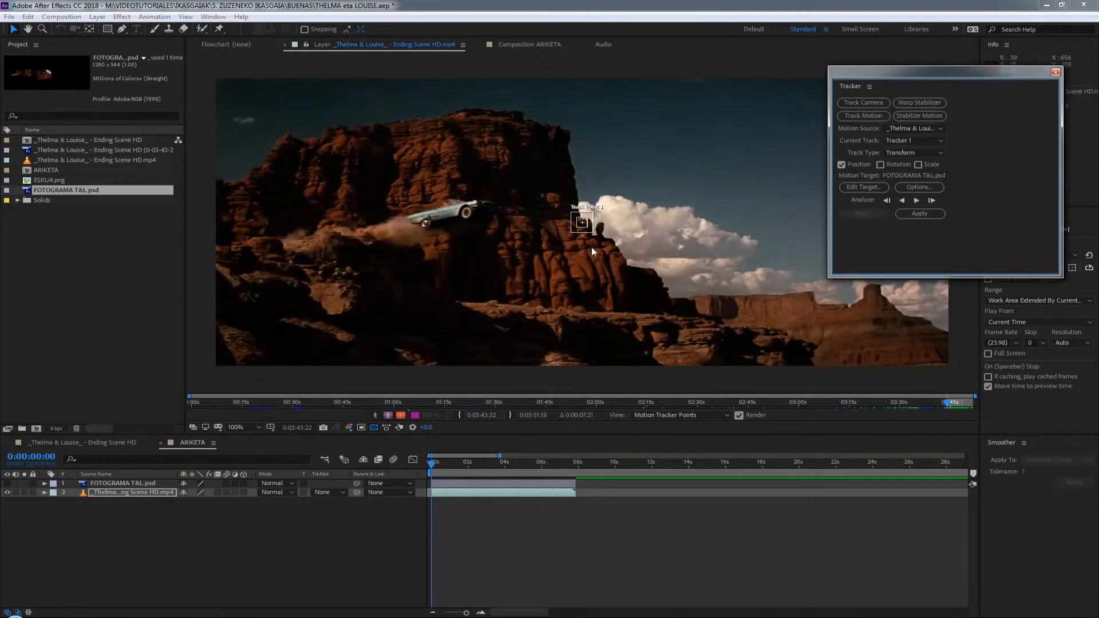
Place Track Point 1 over the dark rock spire against the clouds and check the spire's movement over the first frames.
key("period")
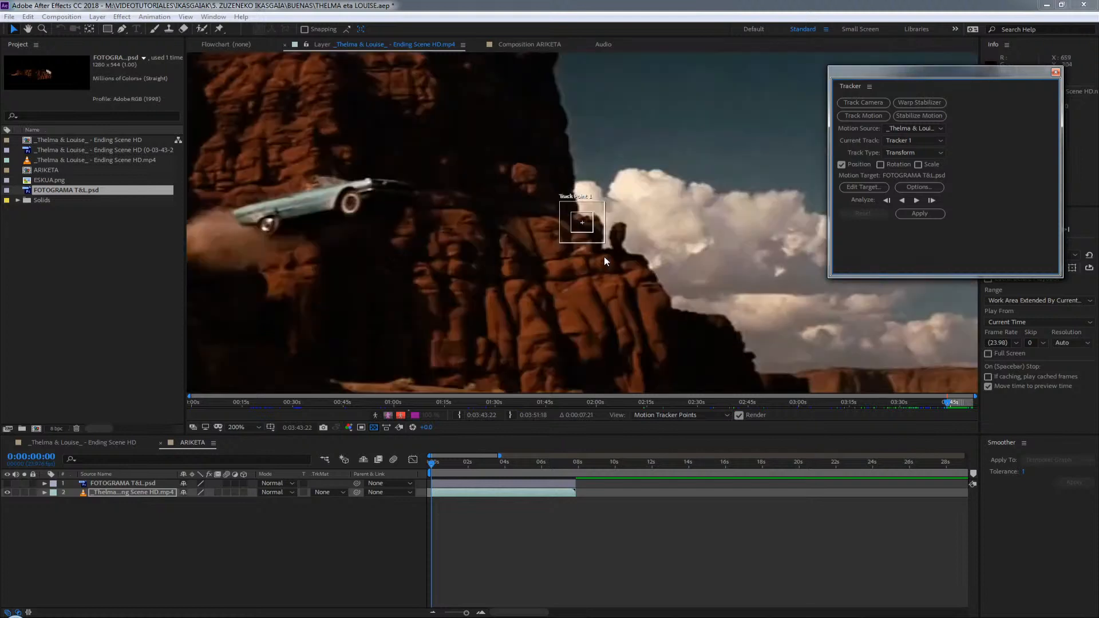
mouse_move(598, 225)
left_mouse_down()
mouse_move(635, 237)
mouse_move(634, 221)
left_mouse_up()
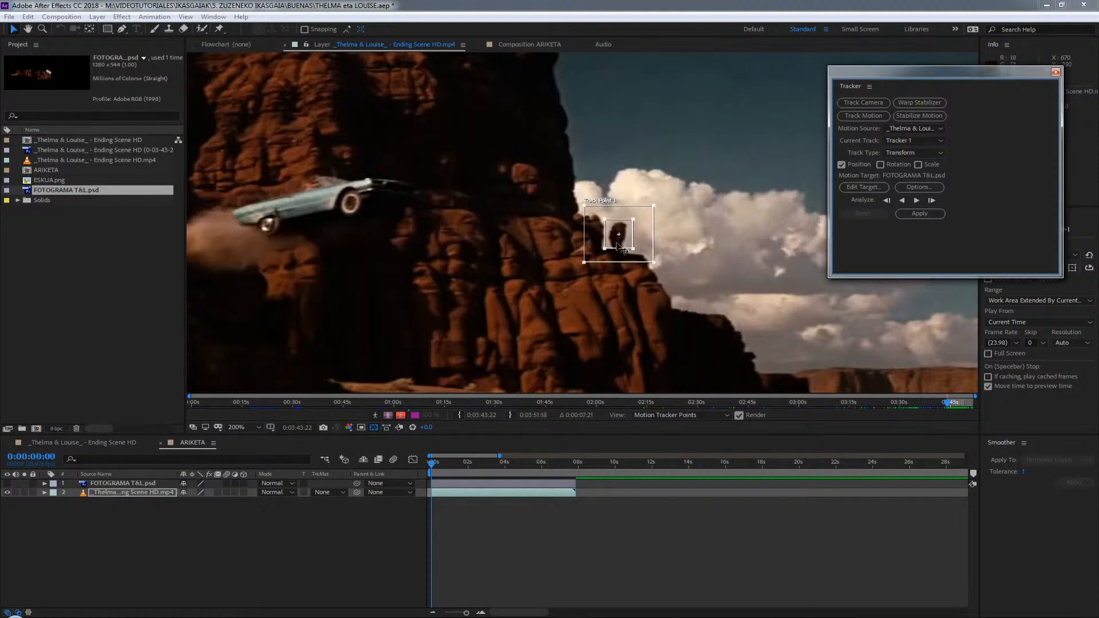
left_click(365, 370)
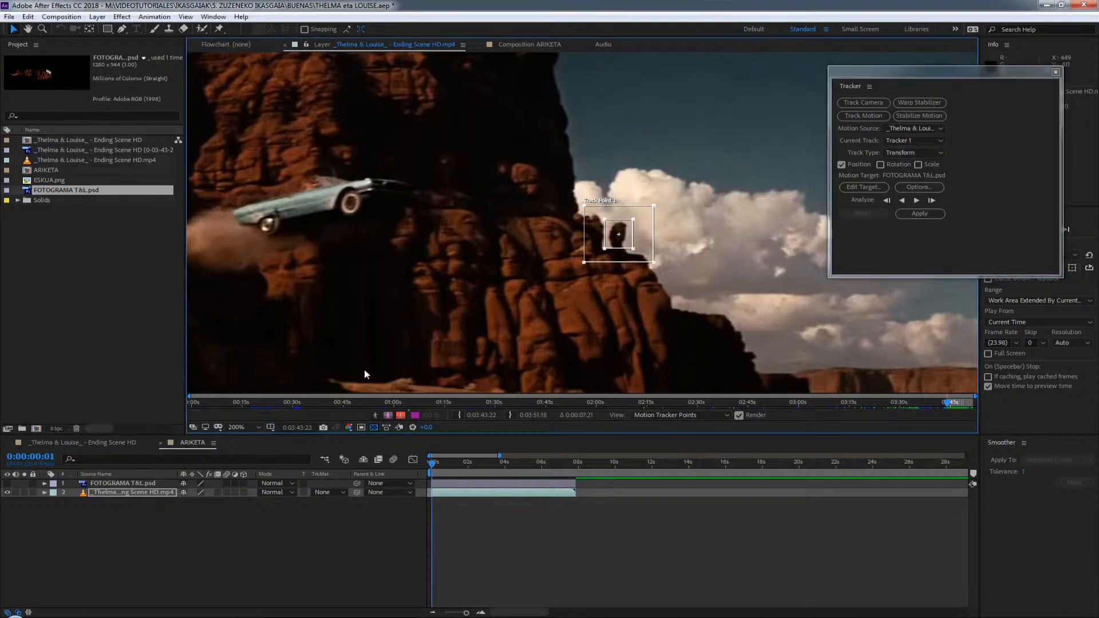
key("Page_Down")
key("Page_Down")
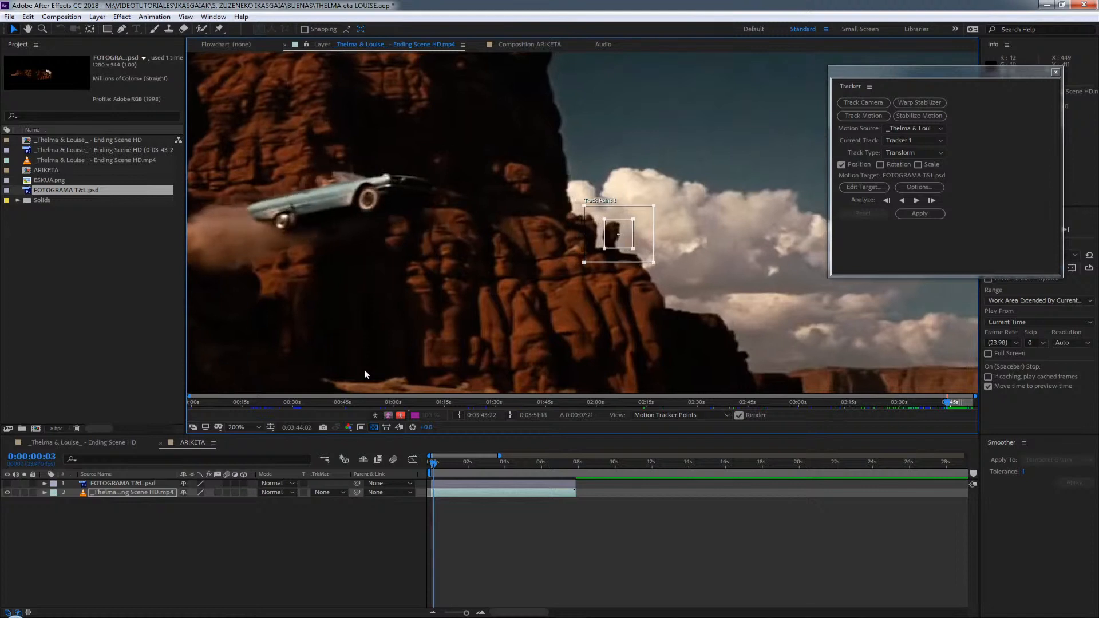
key("Page_Up")
key("Page_Up")
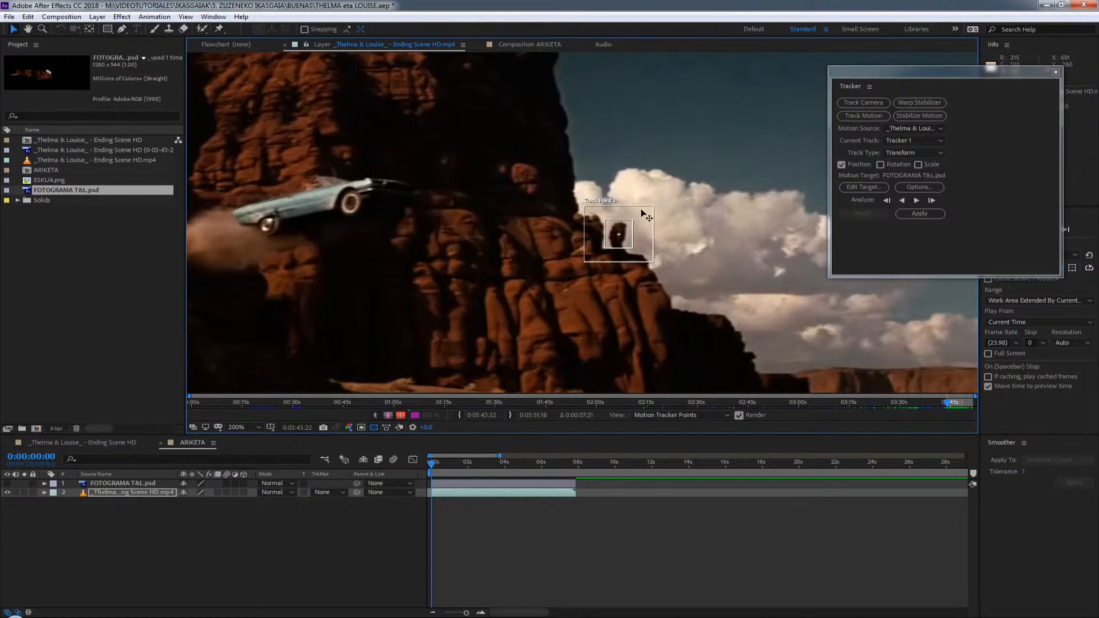
Enlarge Track Point 1's search region and fit its inner feature region tightly around the rock spire.
left_click_drag(646, 216, 656, 196)
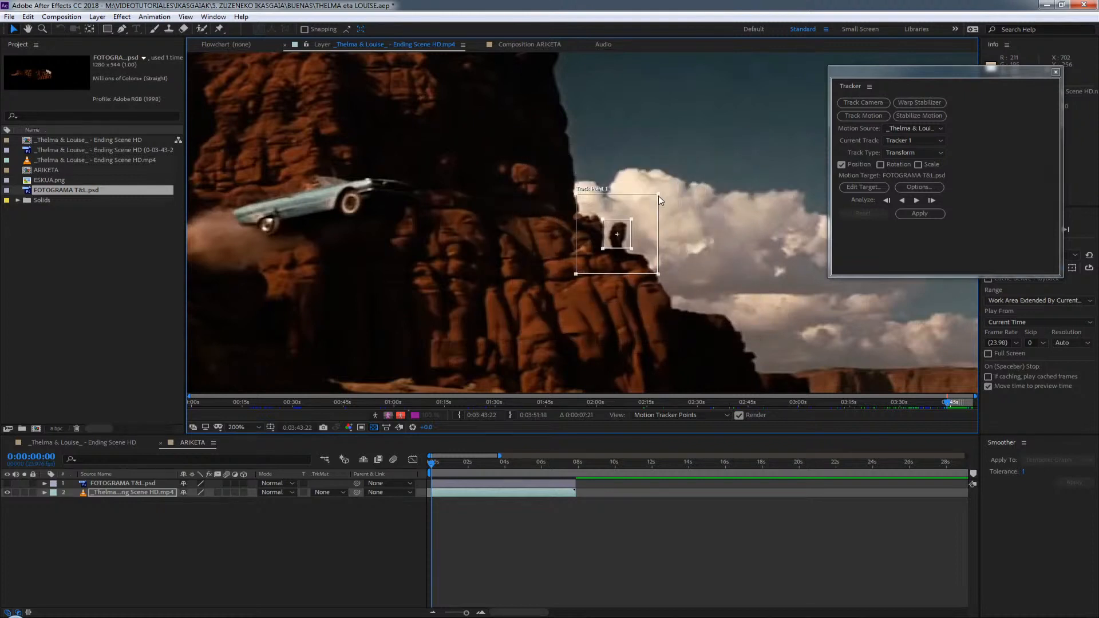
left_click(632, 222)
left_click_drag(626, 225, 630, 220)
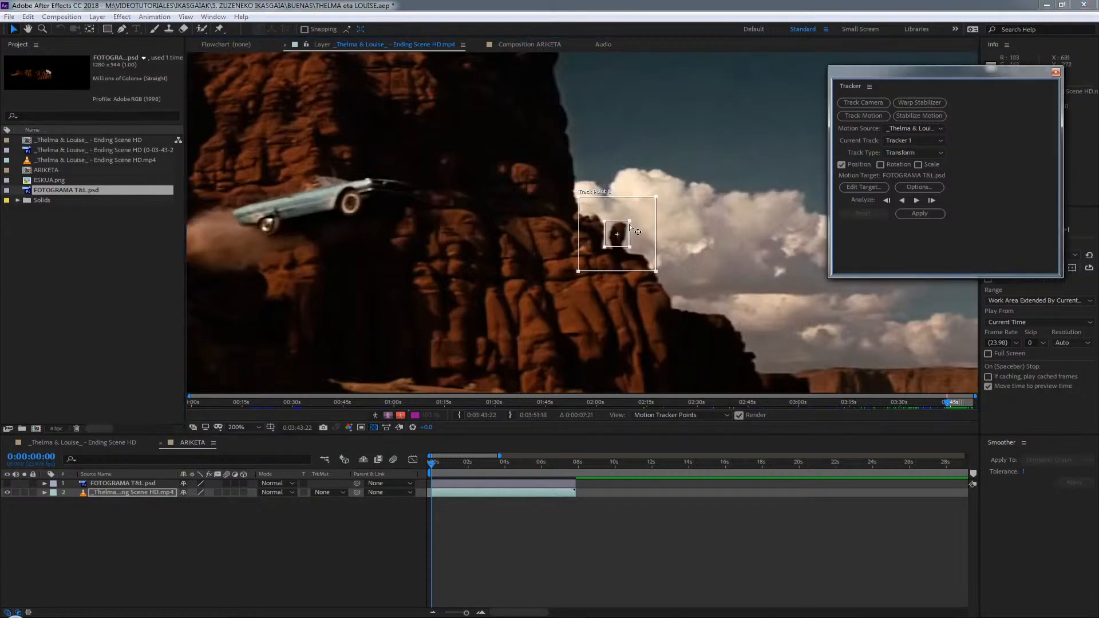
left_click_drag(575, 272, 587, 271)
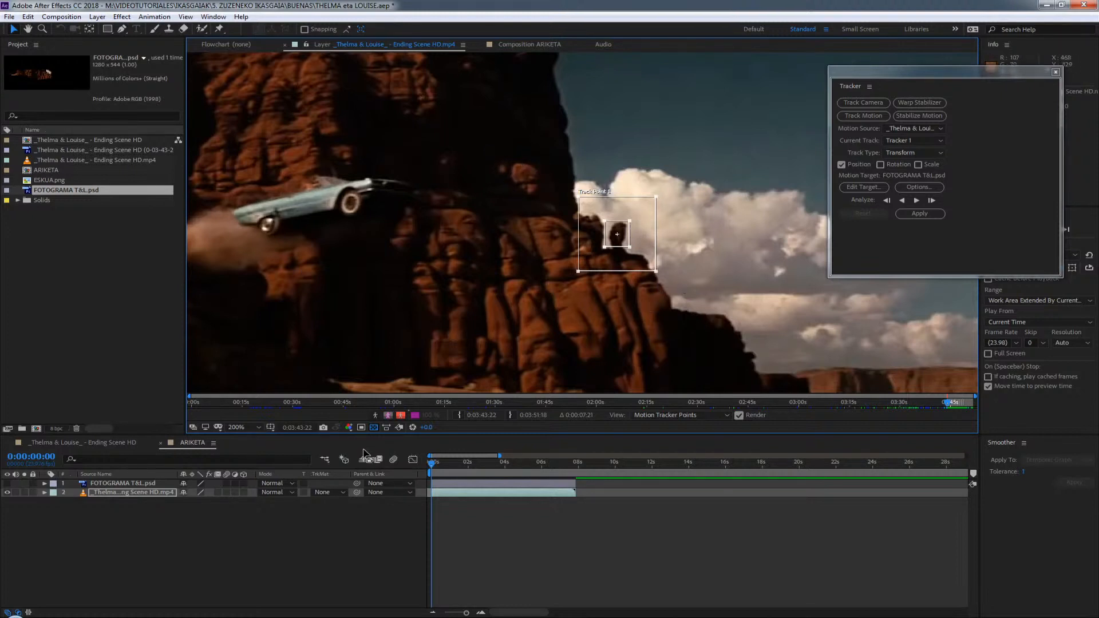
Scrub through the first two seconds of the shot to examine how the tracked spire and the car move.
scroll(277, 370, "down", 1)
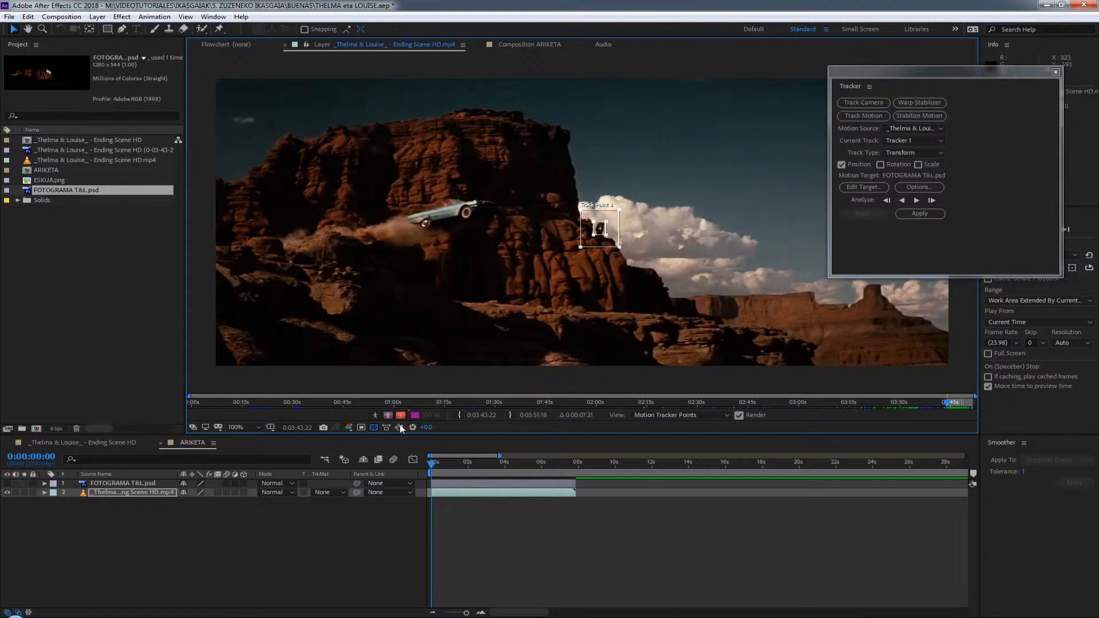
left_click_drag(426, 461, 457, 469)
key("Page_Down")
key("Page_Down")
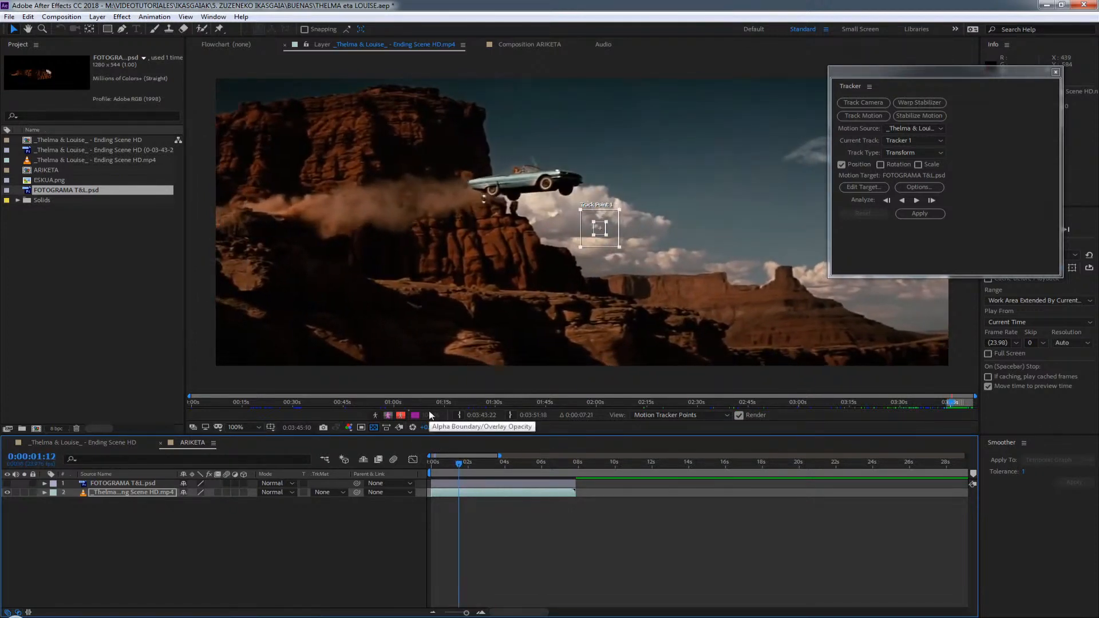
key("Page_Up")
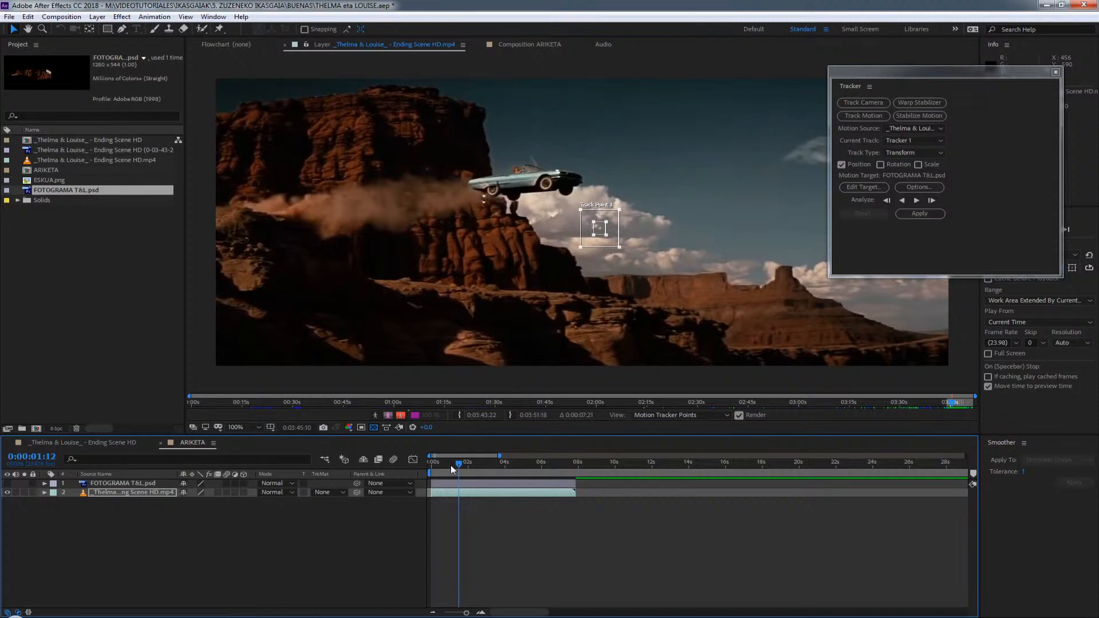
left_click_drag(451, 464, 400, 462)
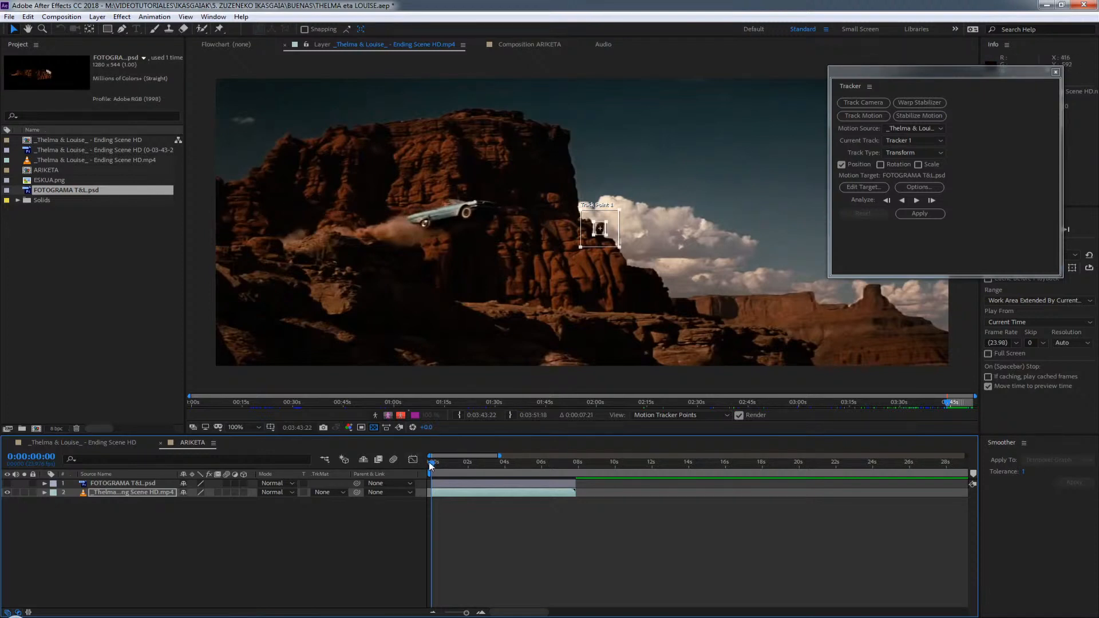
left_click_drag(431, 465, 468, 464)
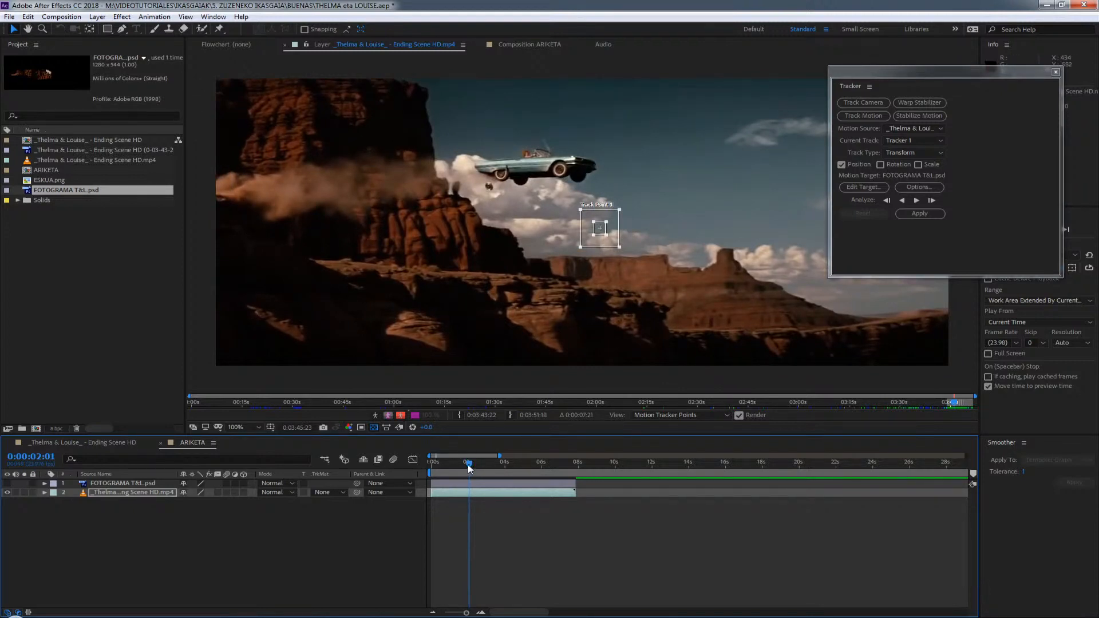
Analyze Track Point 1 forward from the first frame and return the playhead to 0:00.
left_click_drag(468, 465, 419, 465)
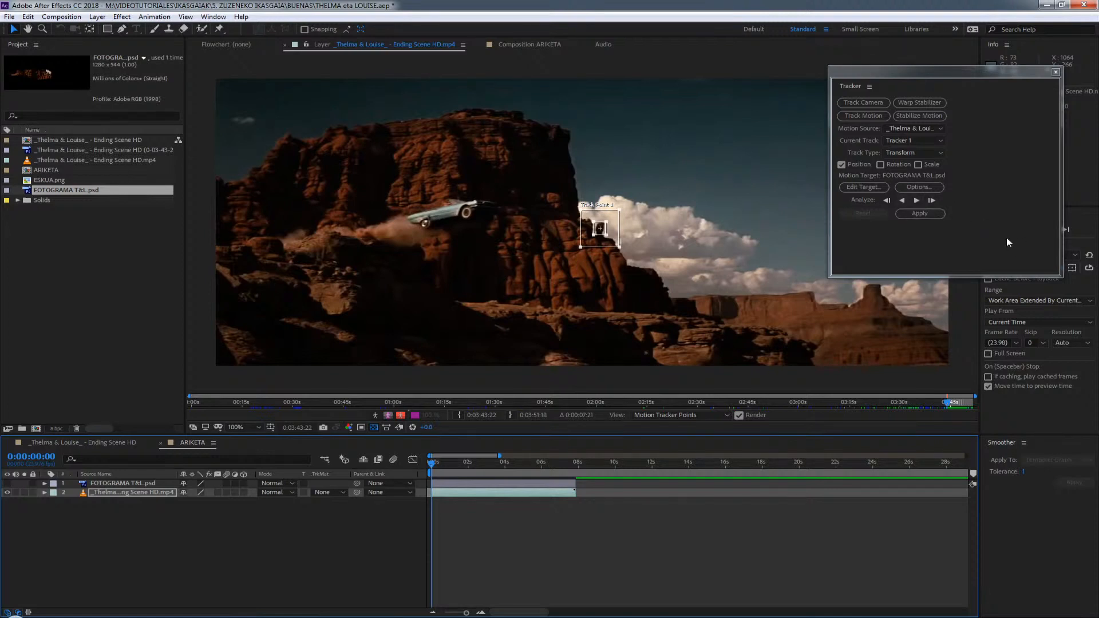
left_click(915, 200)
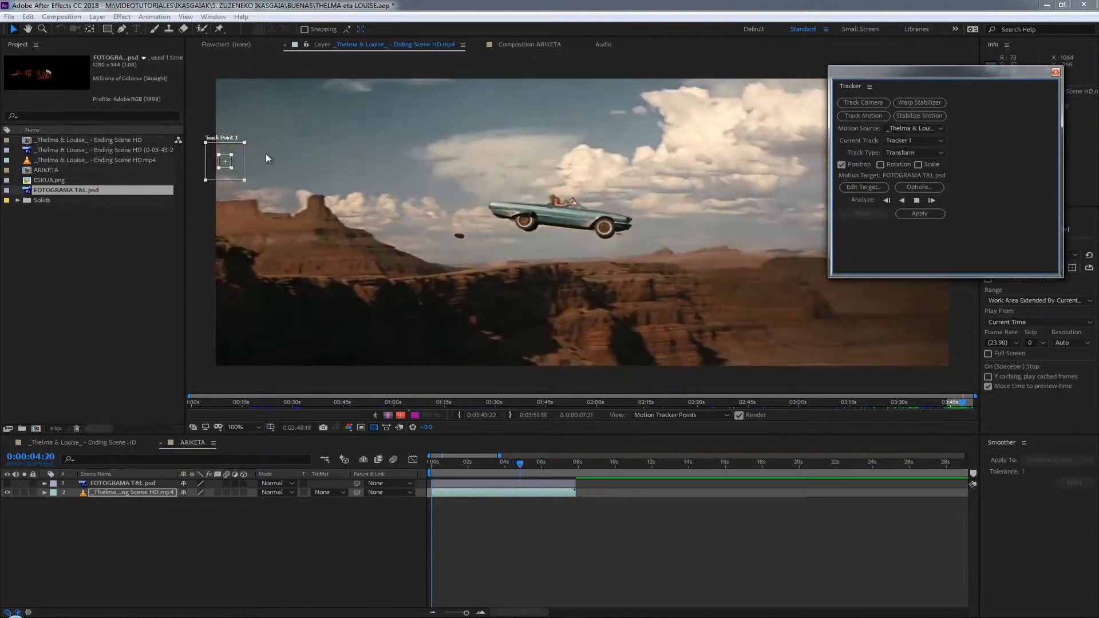
left_click_drag(537, 458, 320, 467)
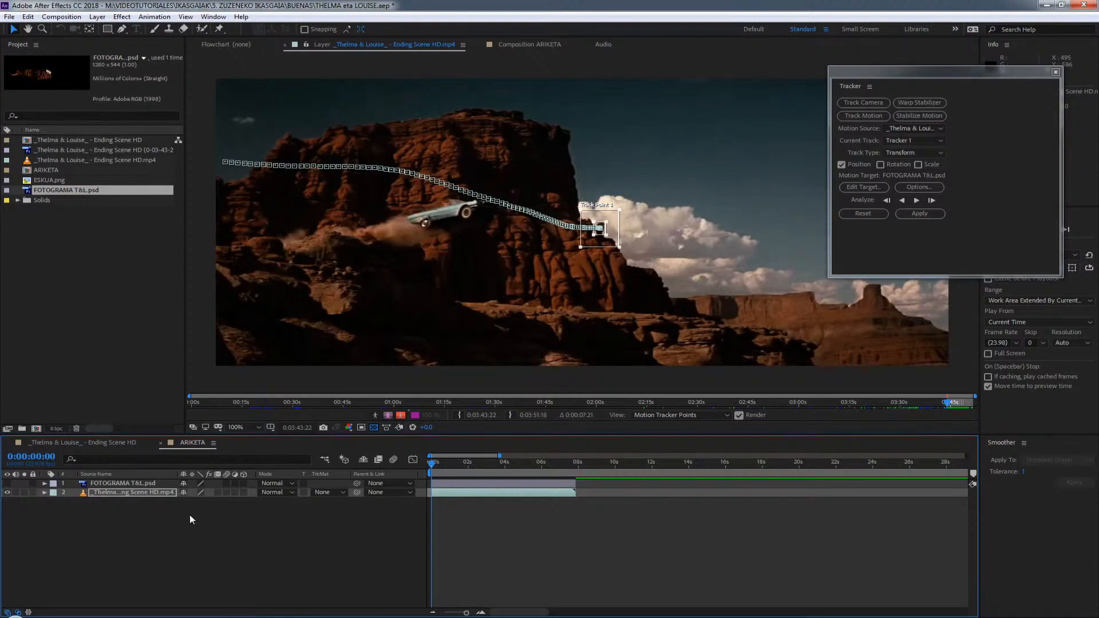
Add a null object to the ARIKETA composition and move it above the FOTOGRAMA T&L.psd layer.
right_click(123, 528)
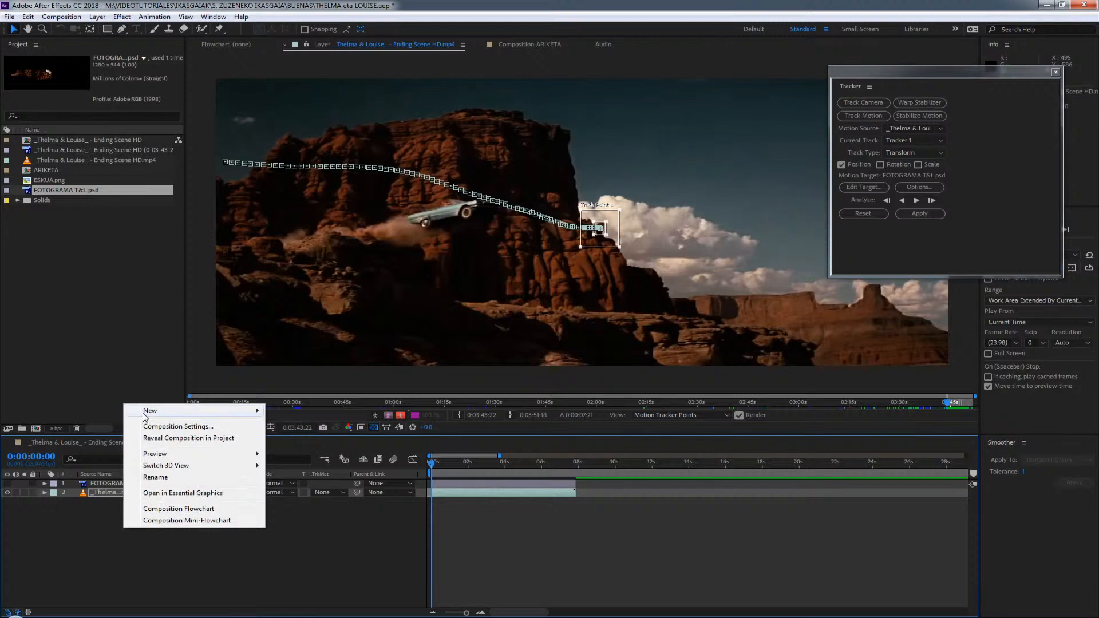
mouse_move(155, 412)
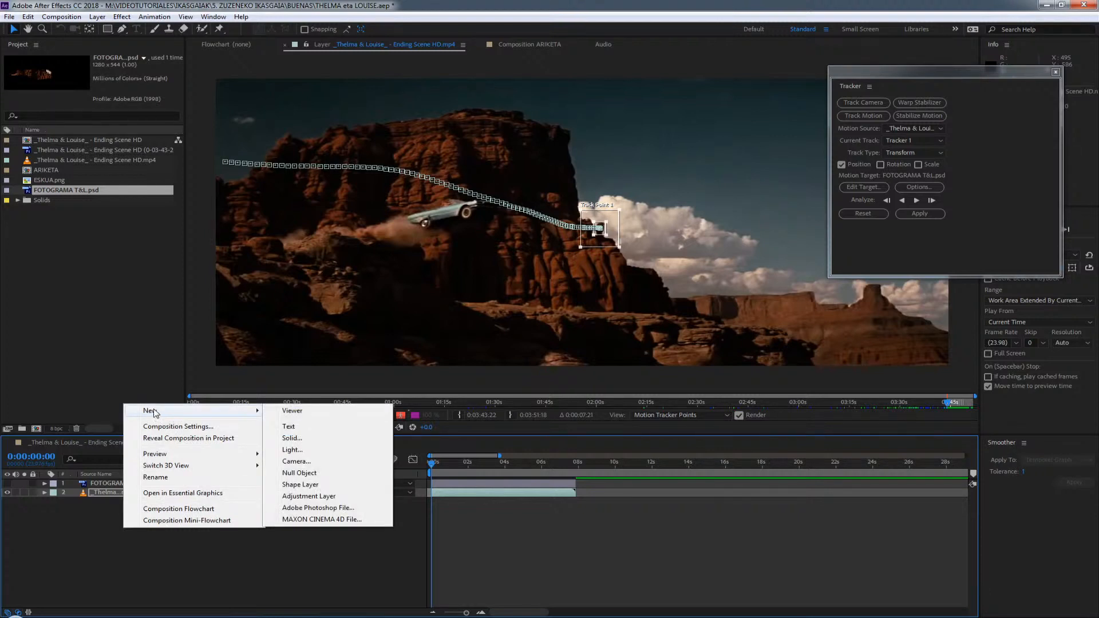
left_click(312, 476)
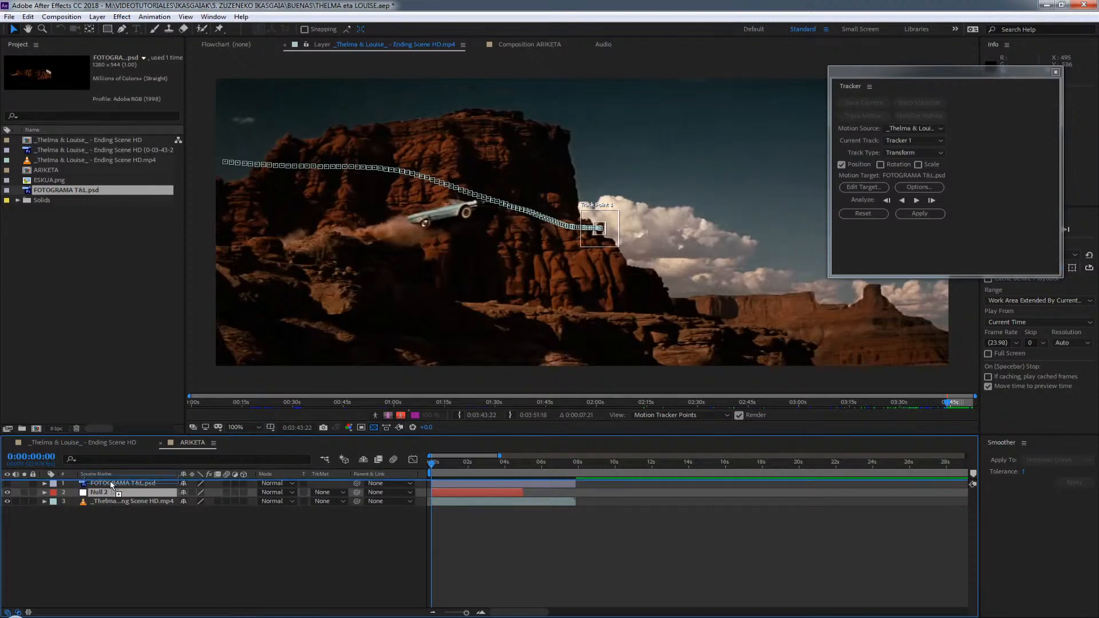
key("ctrl+bracketright")
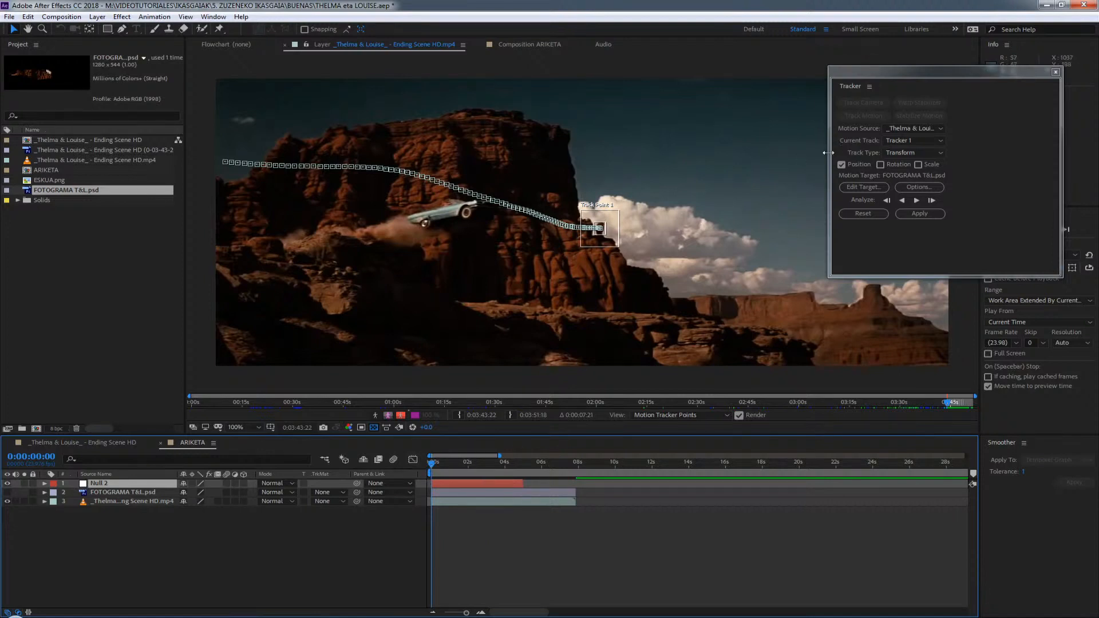
Set Null 2 as the motion target of Tracker 1.
left_click(863, 187)
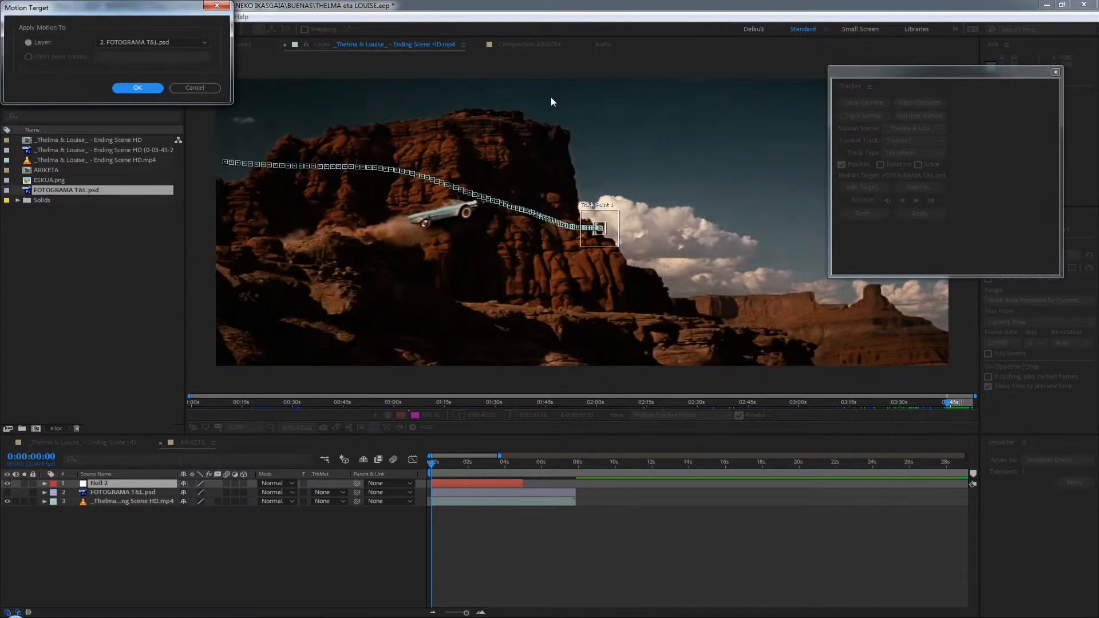
left_click_drag(174, 12, 733, 95)
left_click(710, 125)
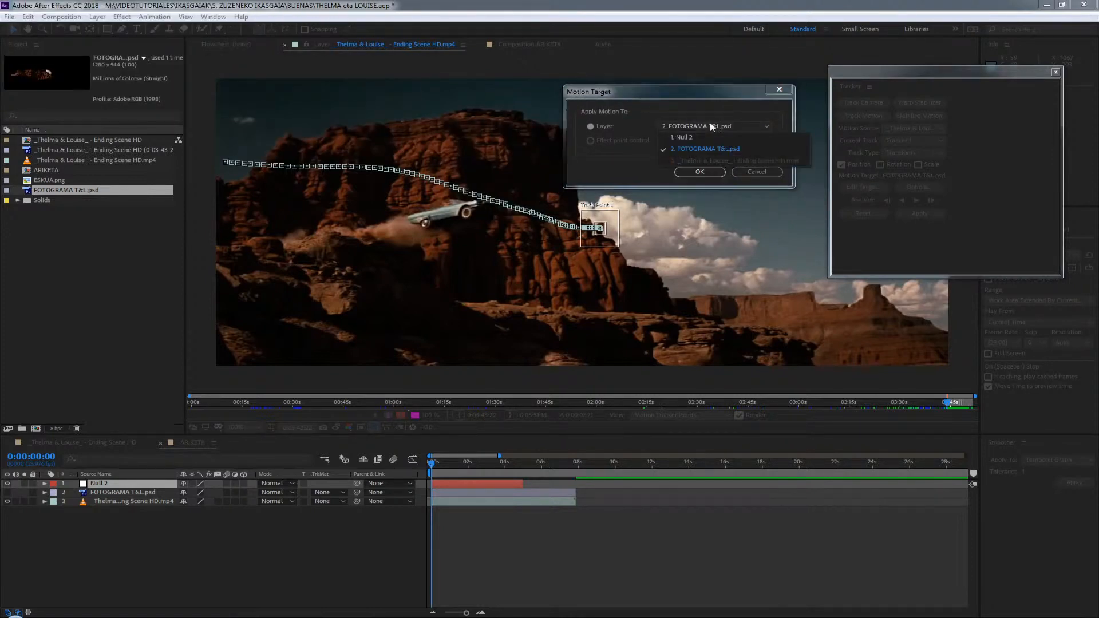
left_click(684, 138)
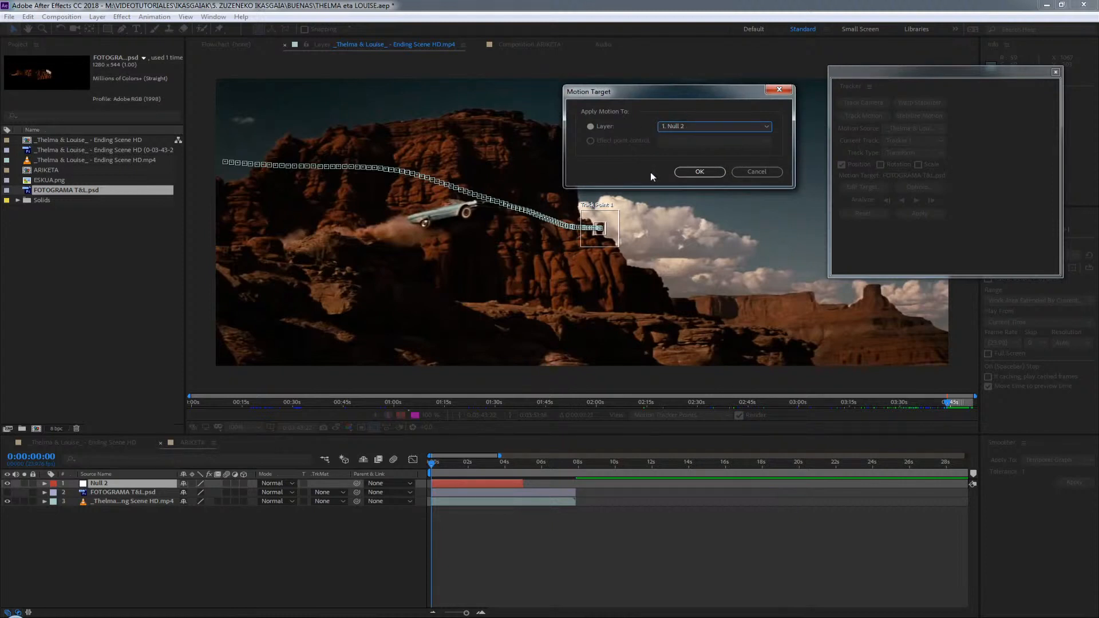
left_click(692, 171)
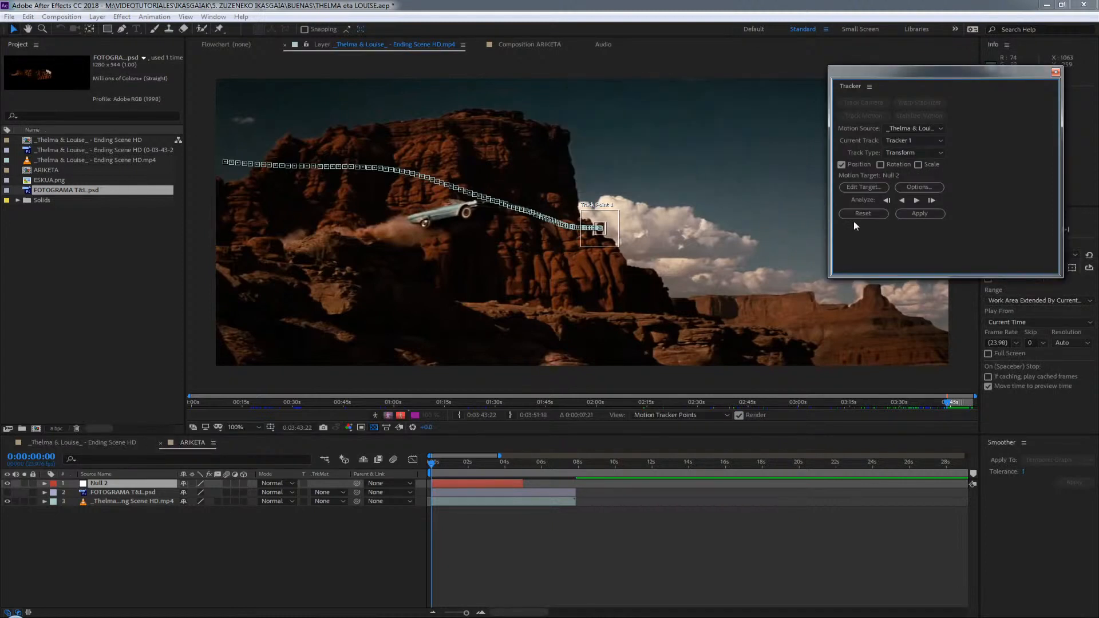
Apply the tracking data to the null in the X and Y dimensions and close the Tracker.
left_click(921, 214)
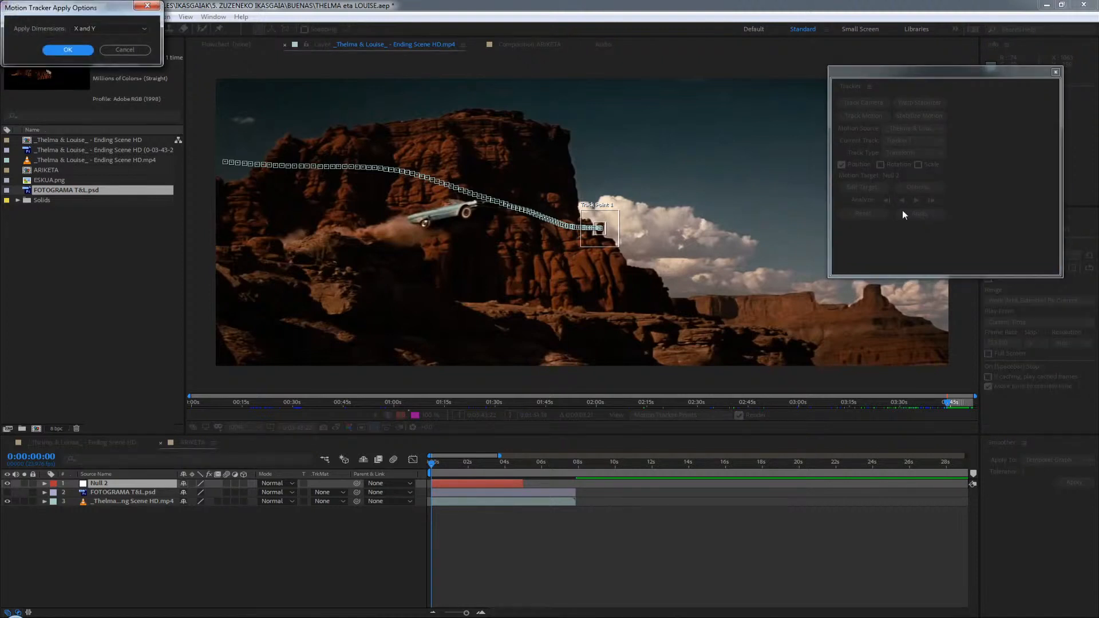
left_click_drag(74, 14, 702, 136)
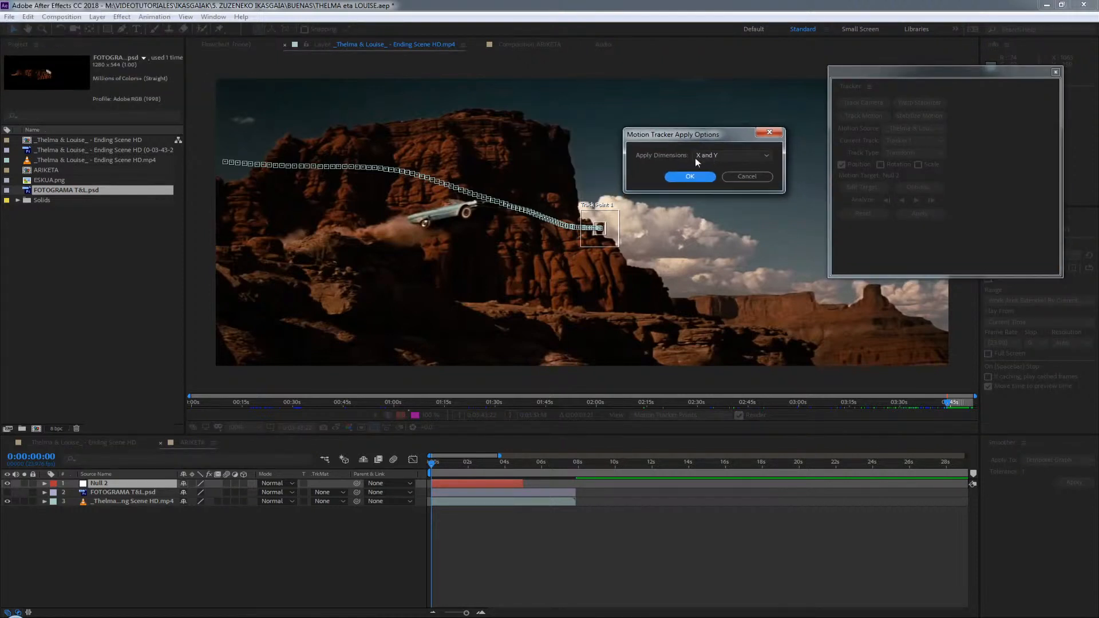
left_click(725, 156)
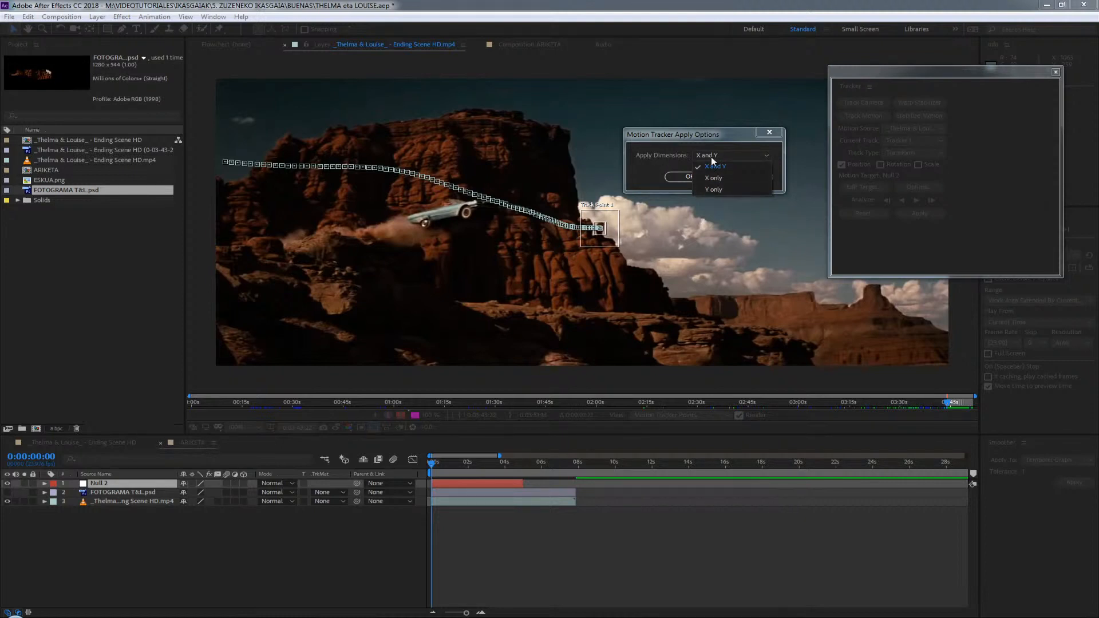
left_click(720, 166)
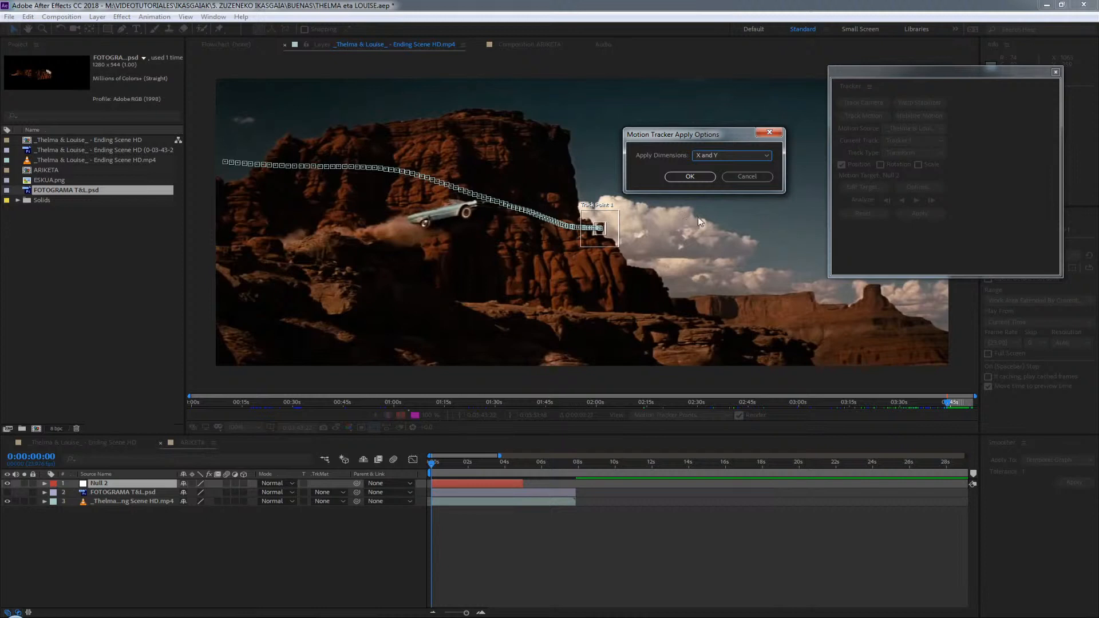
left_click(690, 177)
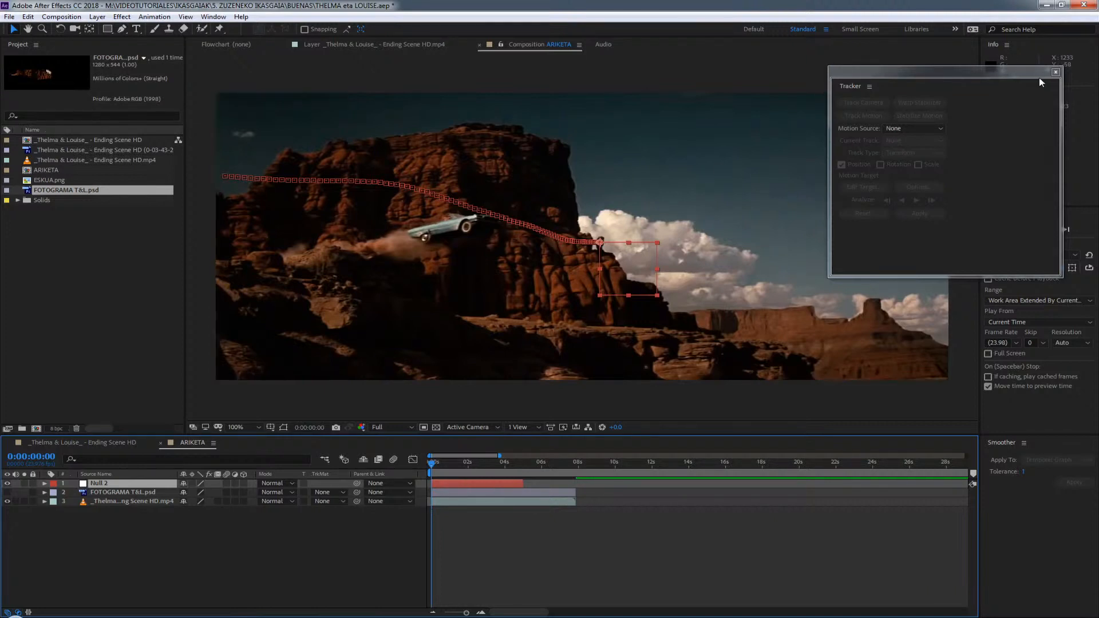
left_click(1055, 71)
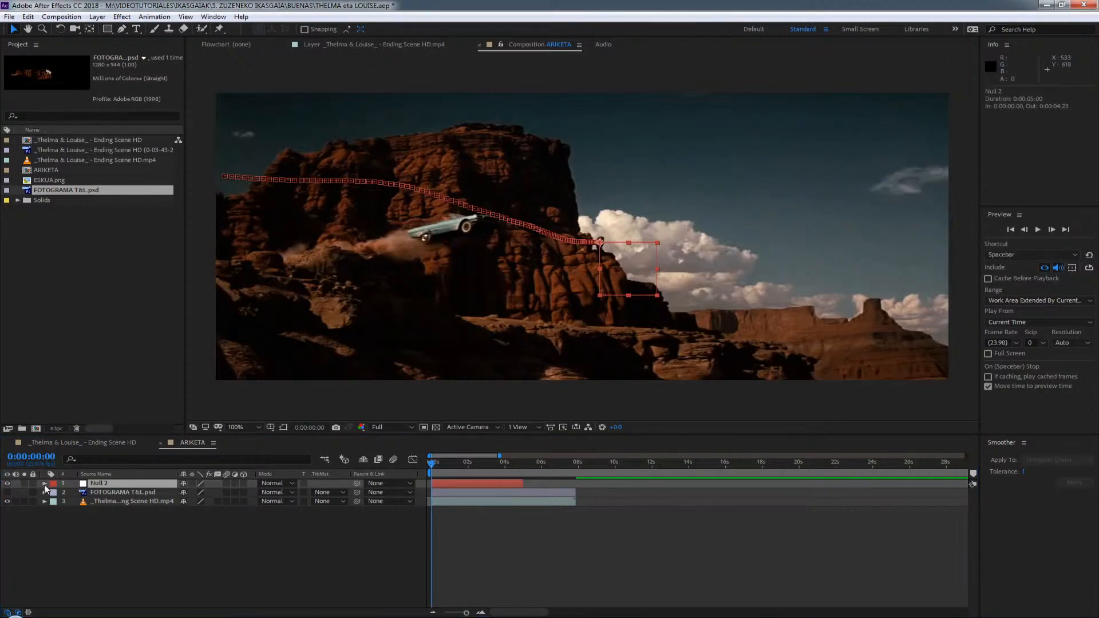
Reveal only the Position keyframes of Null 2 in the ARIKETA timeline.
left_click(113, 485)
key("p")
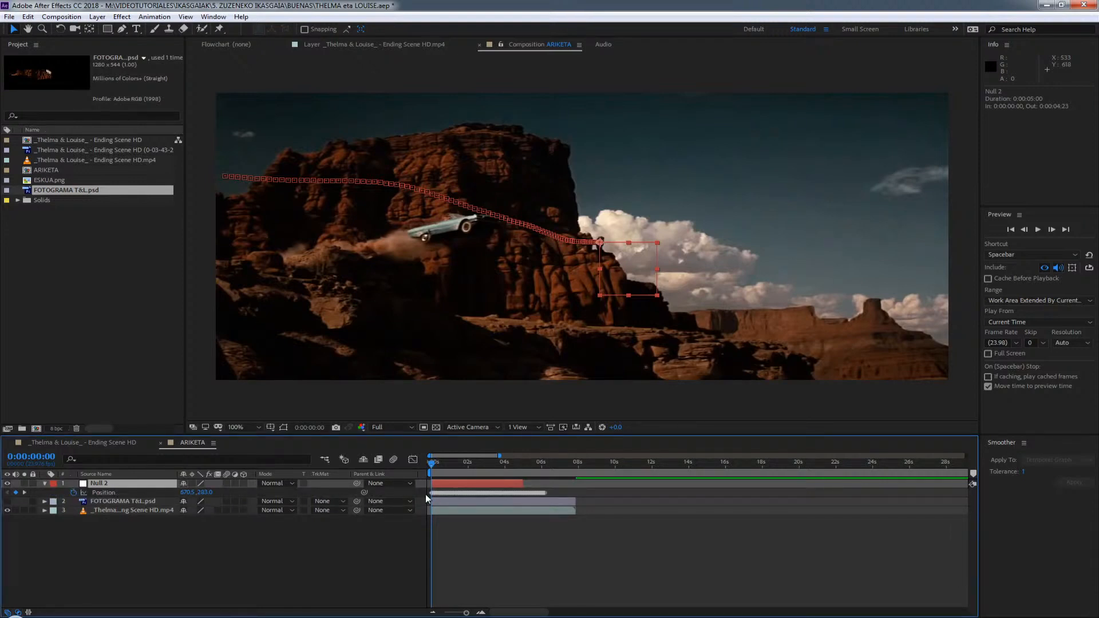
left_click(478, 614)
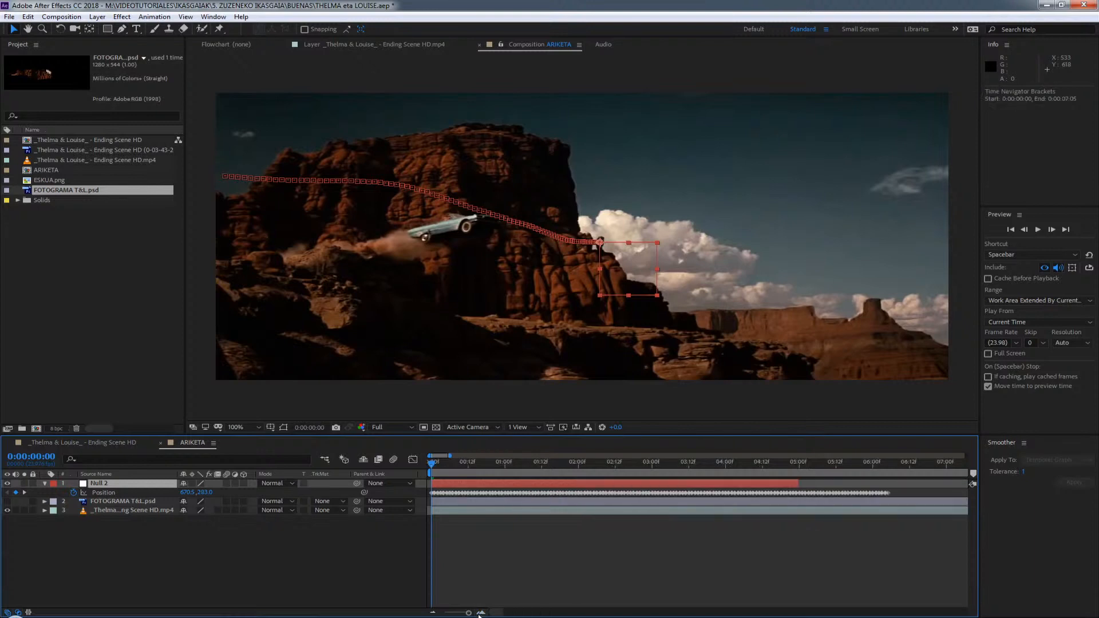
mouse_move(432, 463)
left_mouse_down()
mouse_move(506, 468)
mouse_move(431, 463)
left_mouse_up()
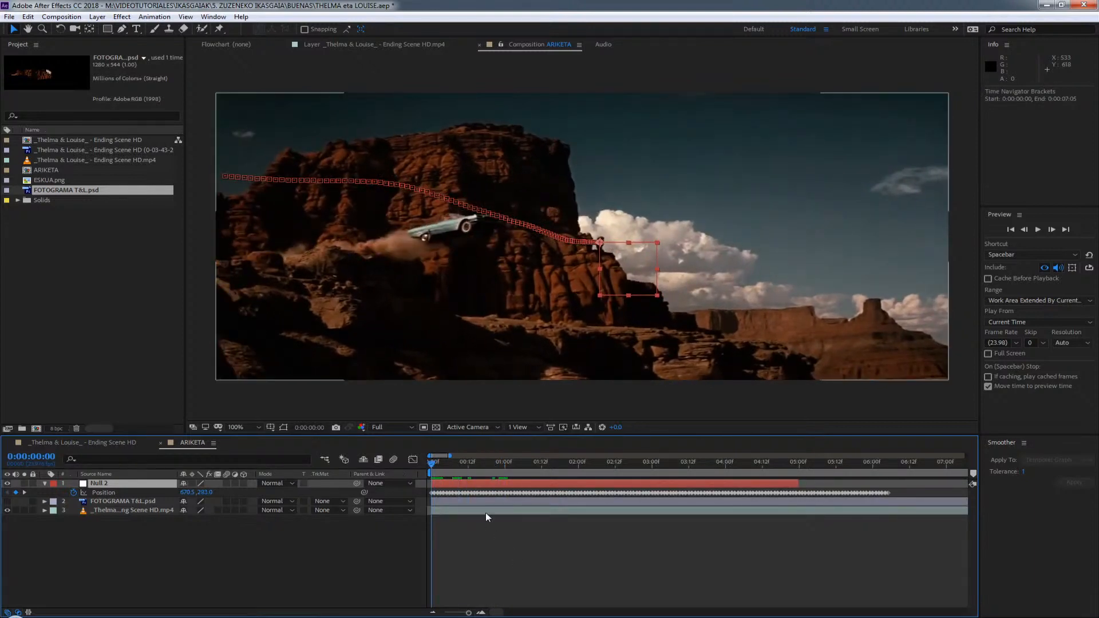
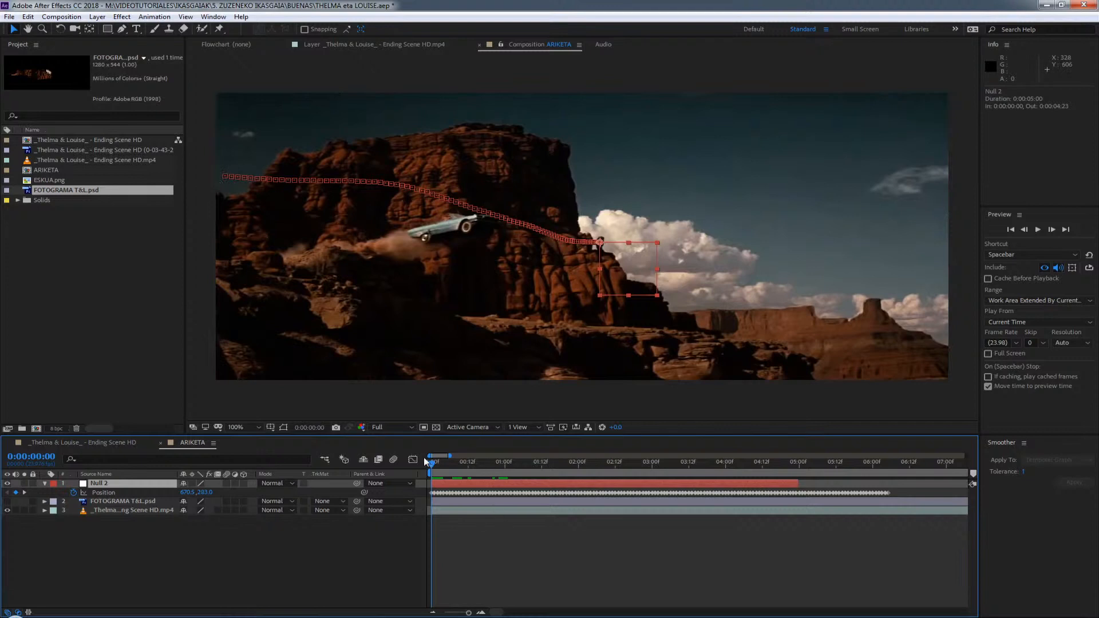
Delete all of Null 2's Position keyframes after 0:00:03:17, return the playhead to 0:00 and deselect the layer.
left_click_drag(427, 459, 705, 451)
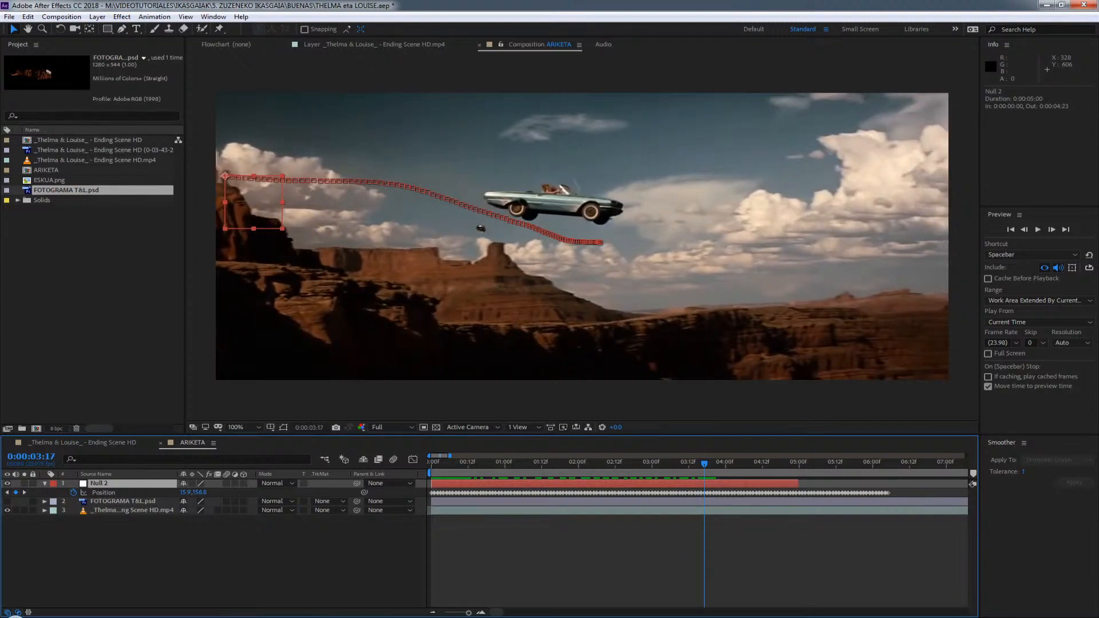
left_click(482, 613)
left_click(482, 613)
left_click(717, 494)
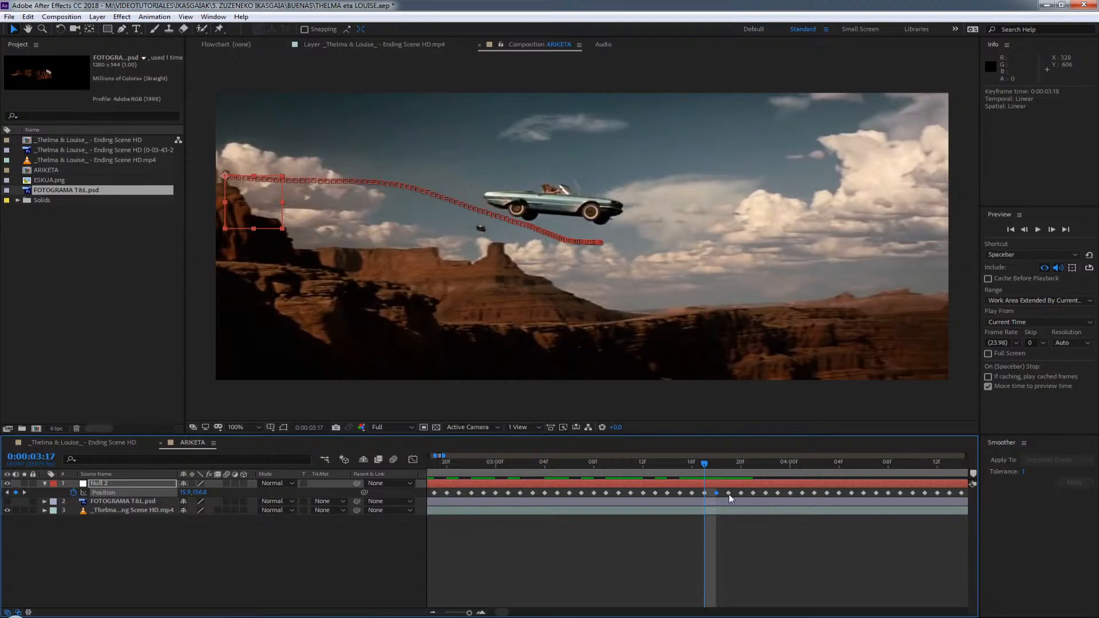
left_click(728, 493, "shift")
left_click(742, 494, "shift")
left_click(754, 494, "shift")
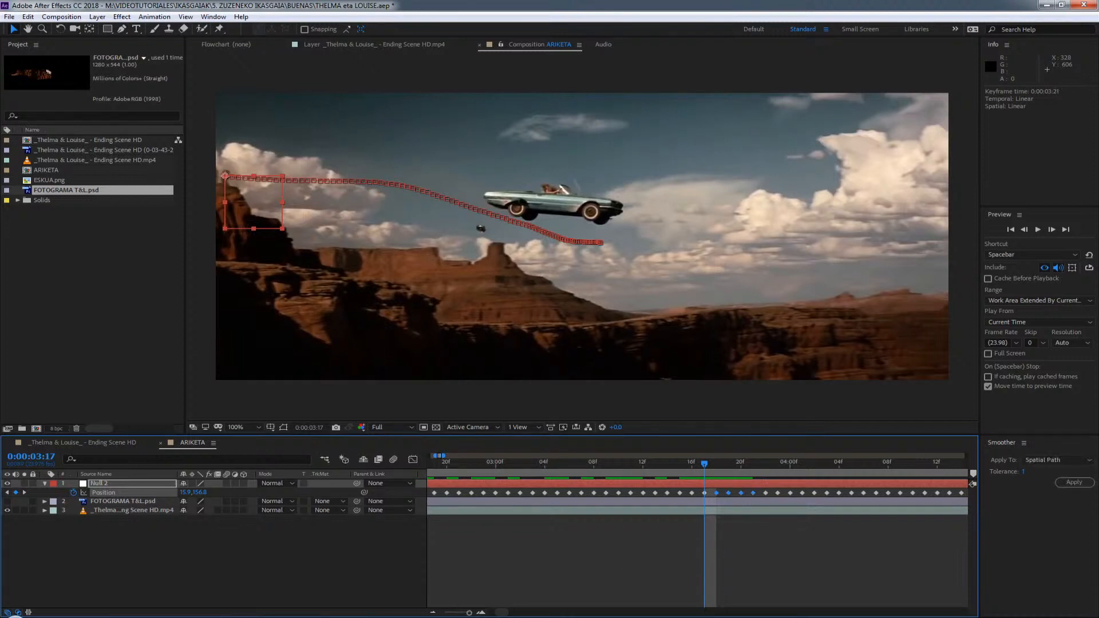
left_click(432, 613)
left_click(432, 613)
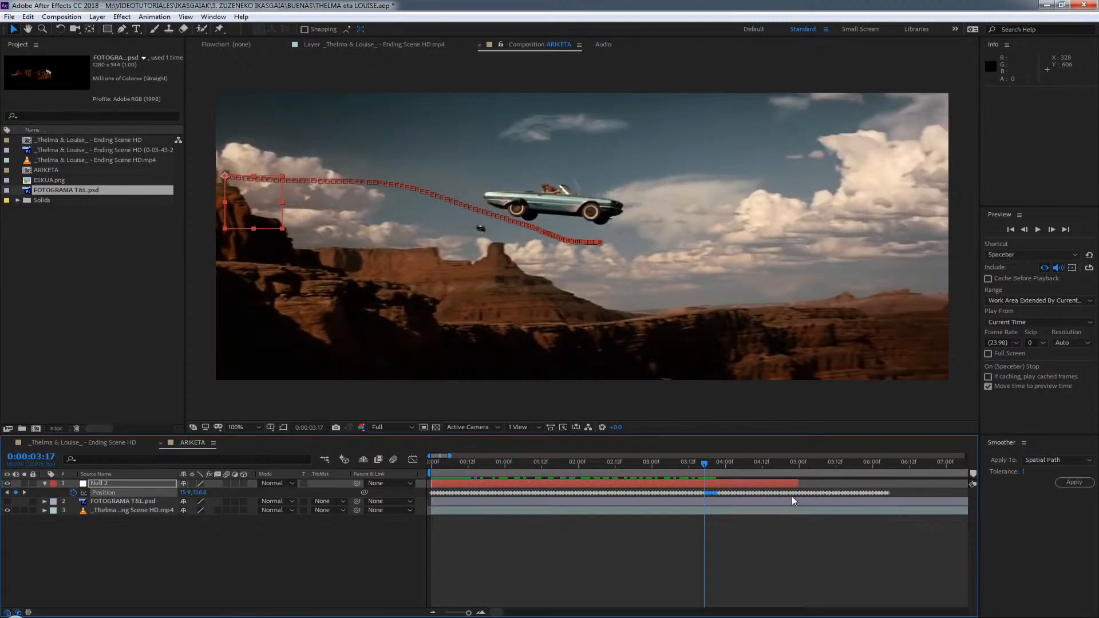
left_click_drag(709, 487, 911, 493)
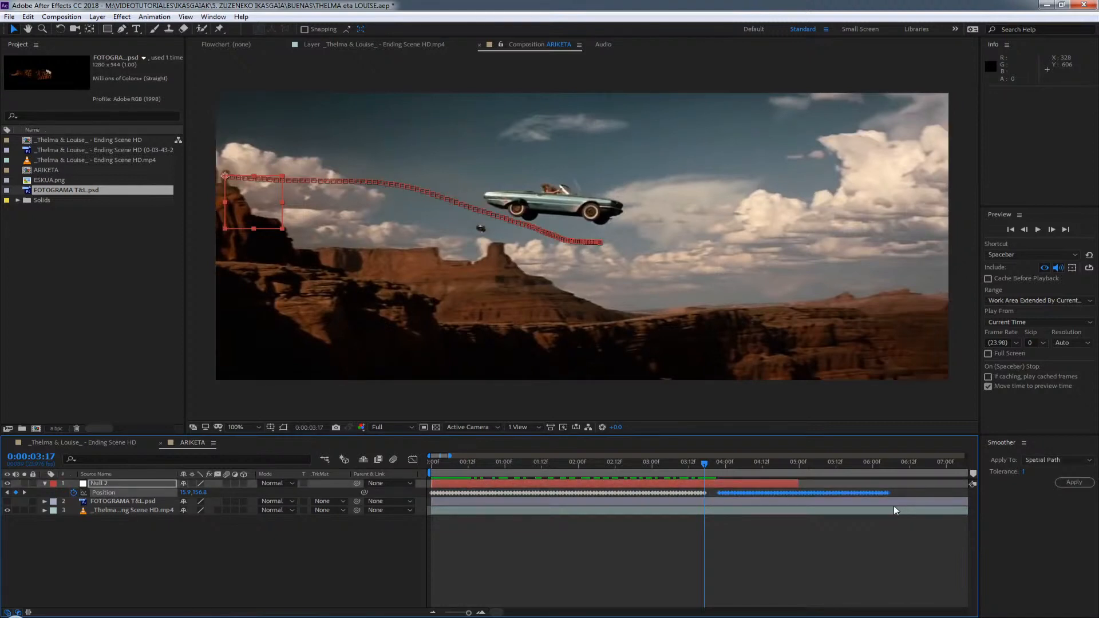
key("Delete")
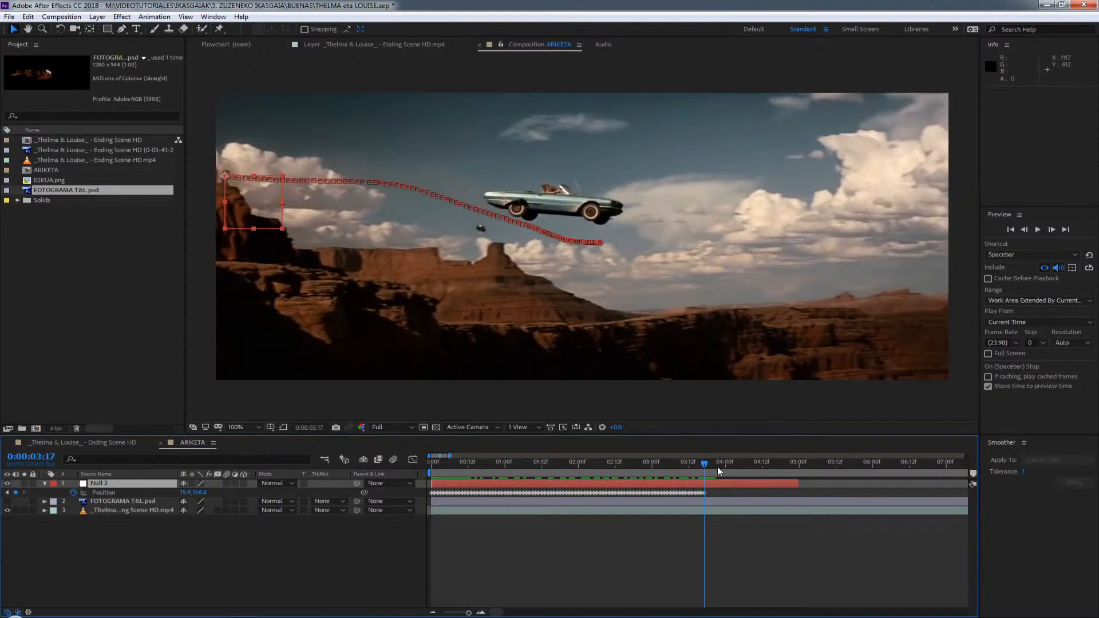
left_click_drag(705, 465, 399, 460)
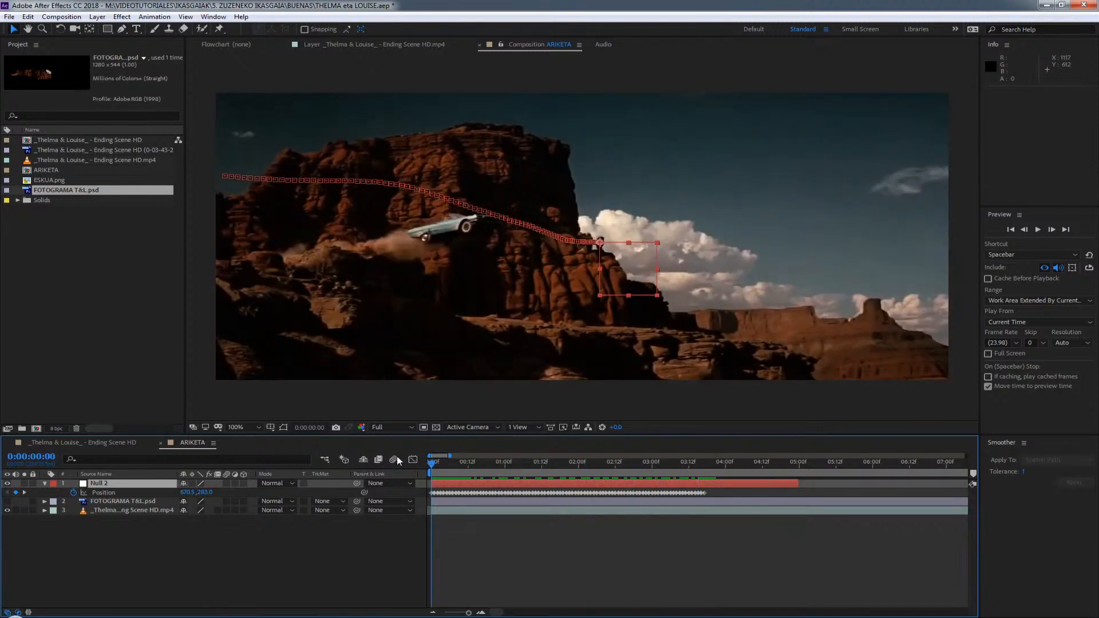
left_click(515, 543)
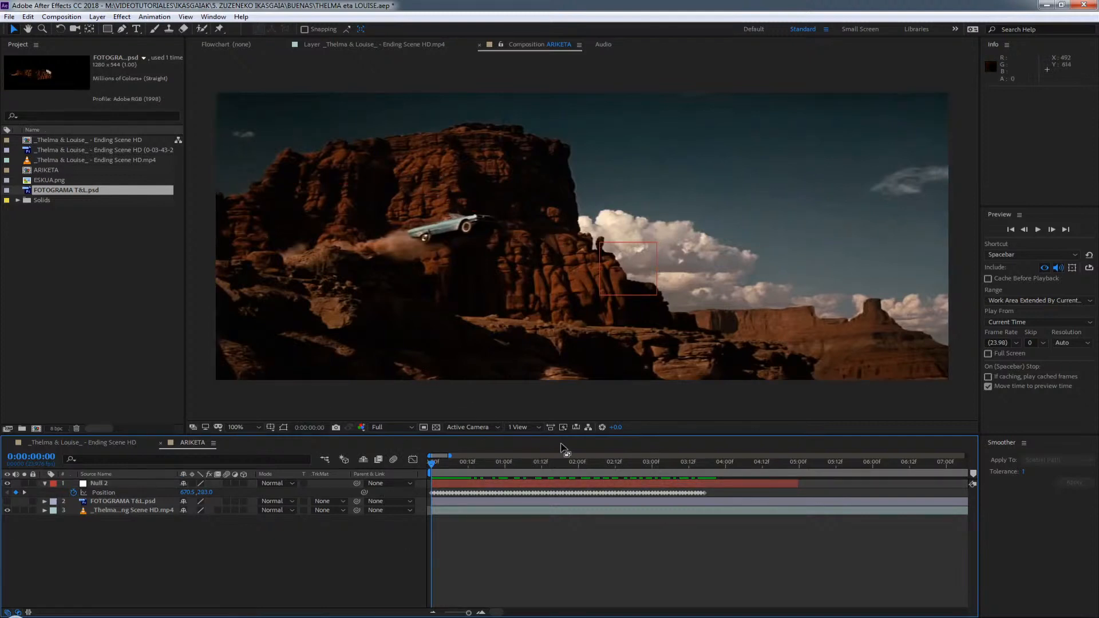
Make the FOTOGRAMA T&L.psd layer visible and solo it against the transparency grid.
left_click(107, 503)
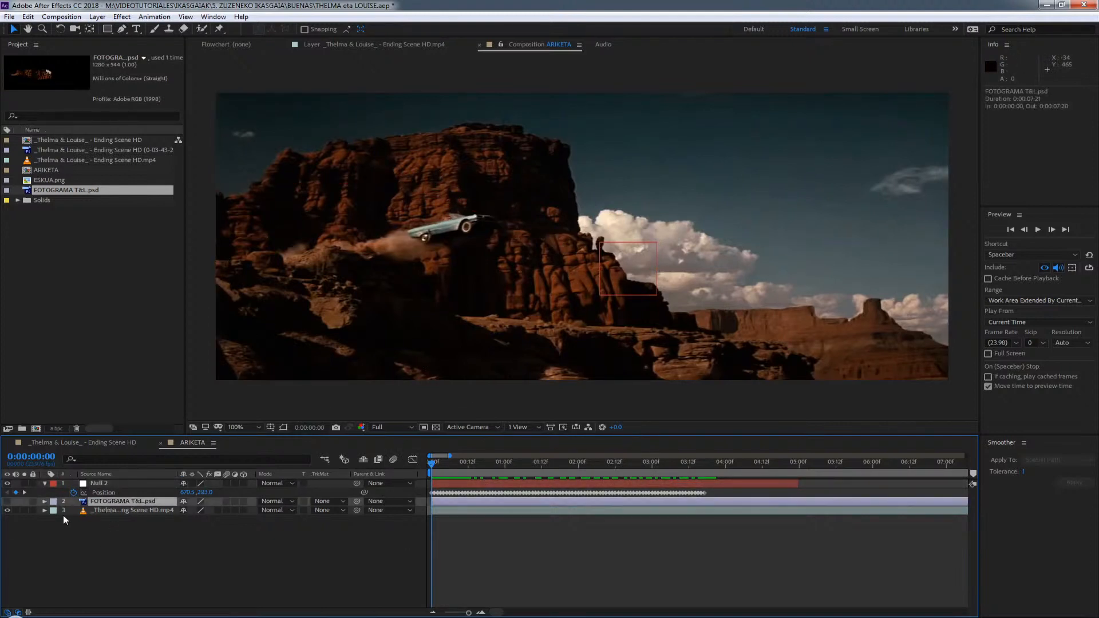
left_click(8, 501)
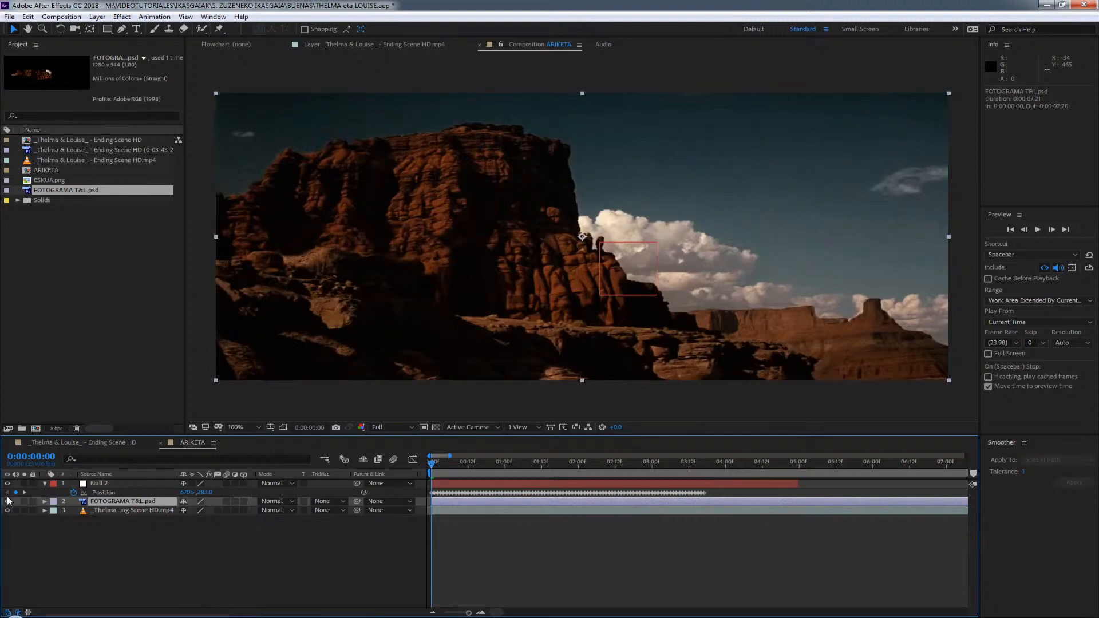
left_click(24, 501)
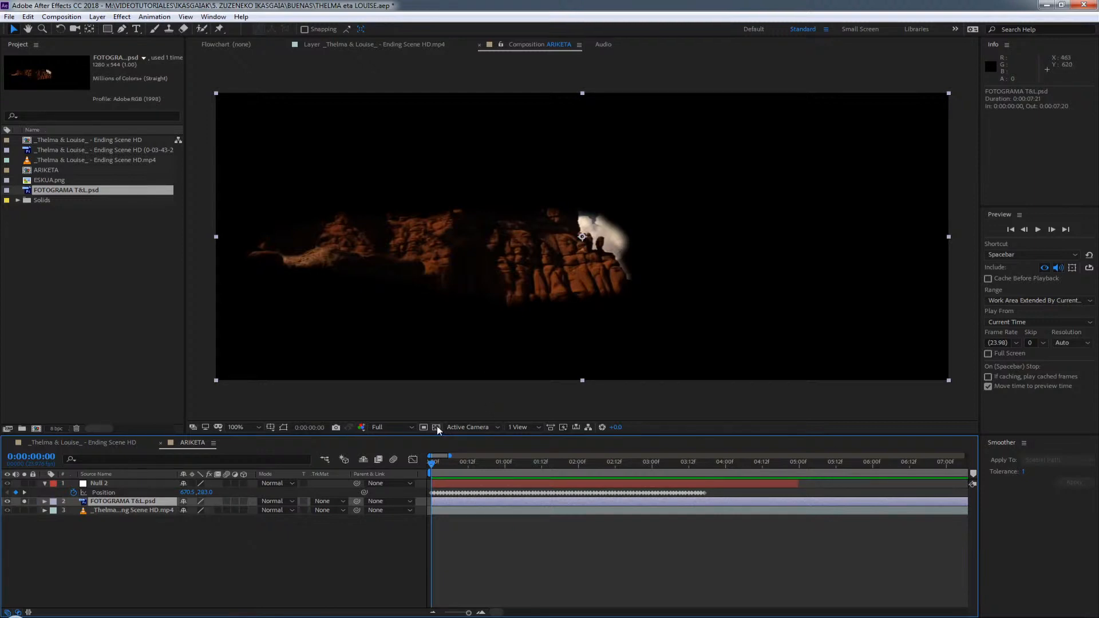
left_click(437, 427)
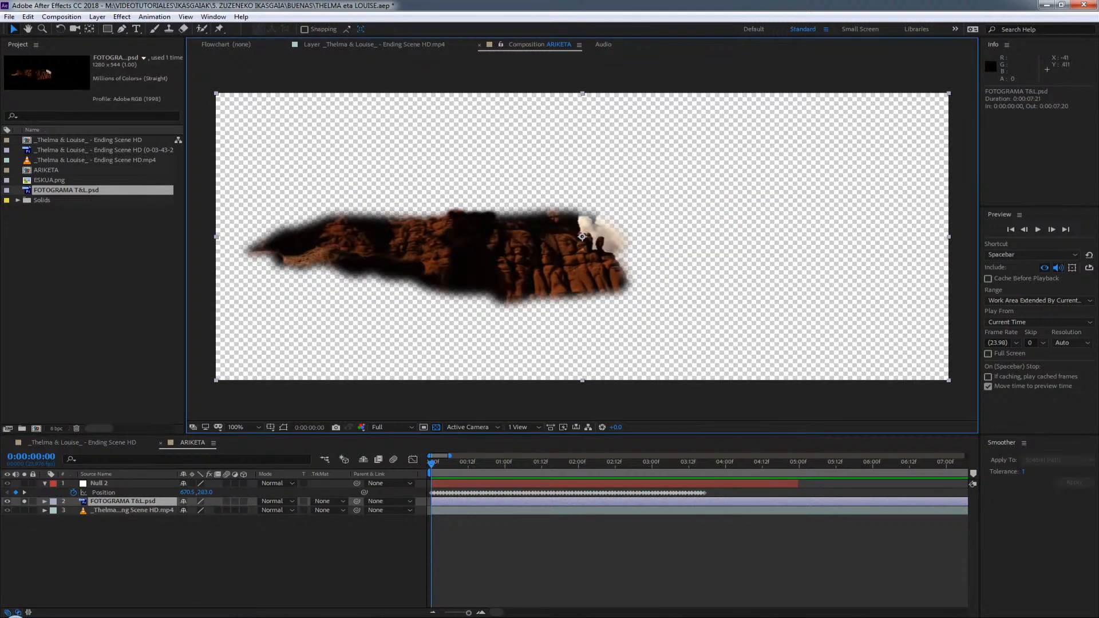
Turn off the solo on the FOTOGRAMA T&L.psd layer and parent it to Null 2.
left_click(24, 501)
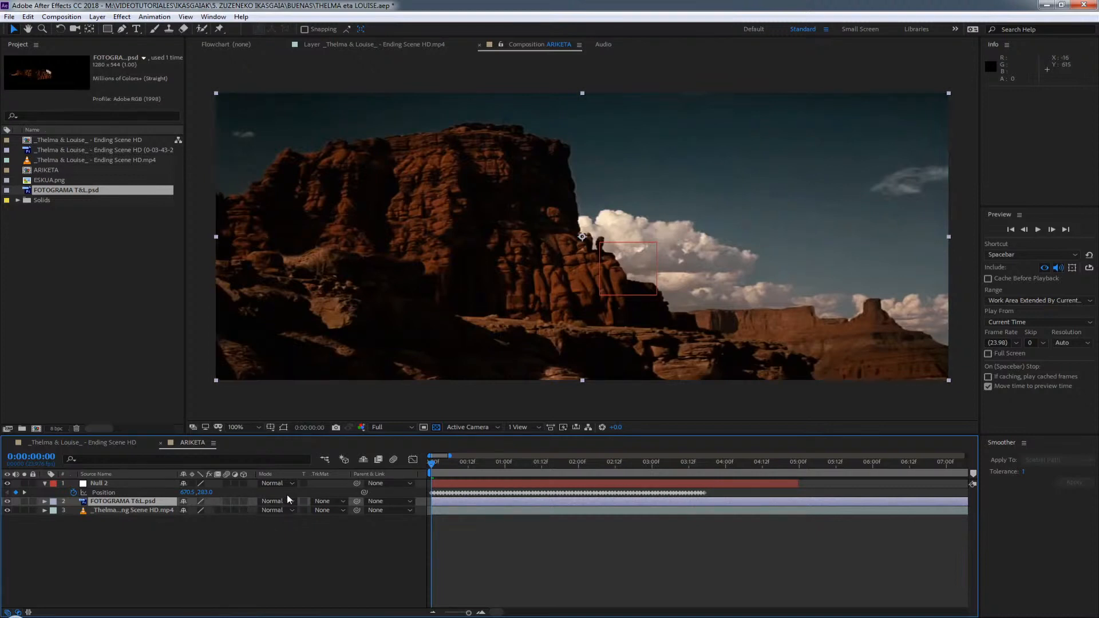
left_click(139, 500)
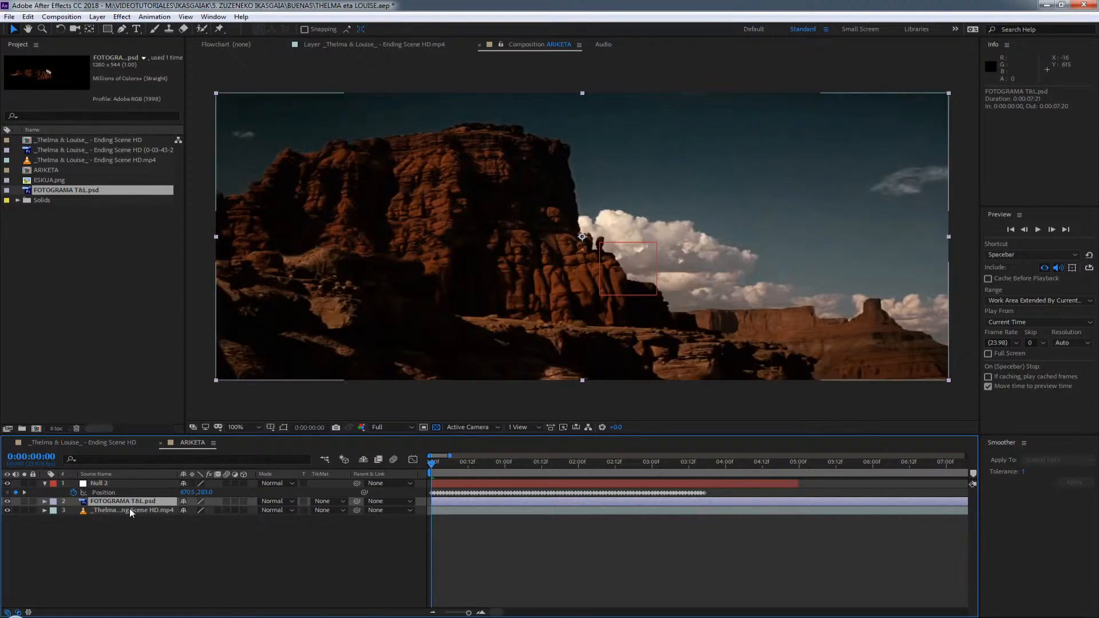
left_click_drag(355, 503, 110, 483)
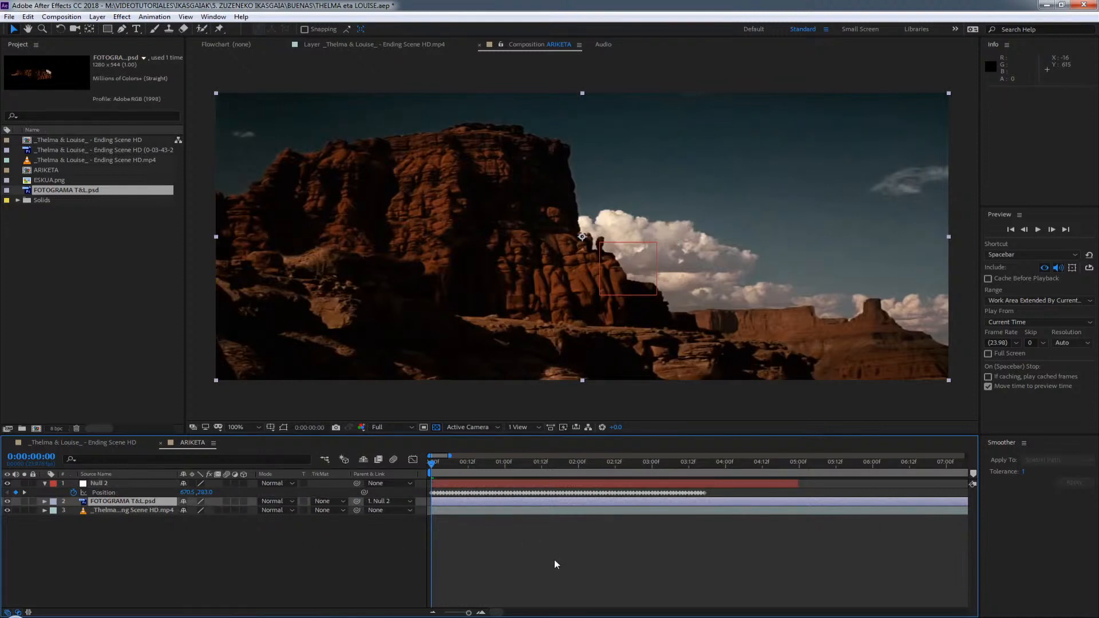
Preview the composition repeatedly from the first frame to examine how the cliff patch follows the footage and covers the car.
key("space")
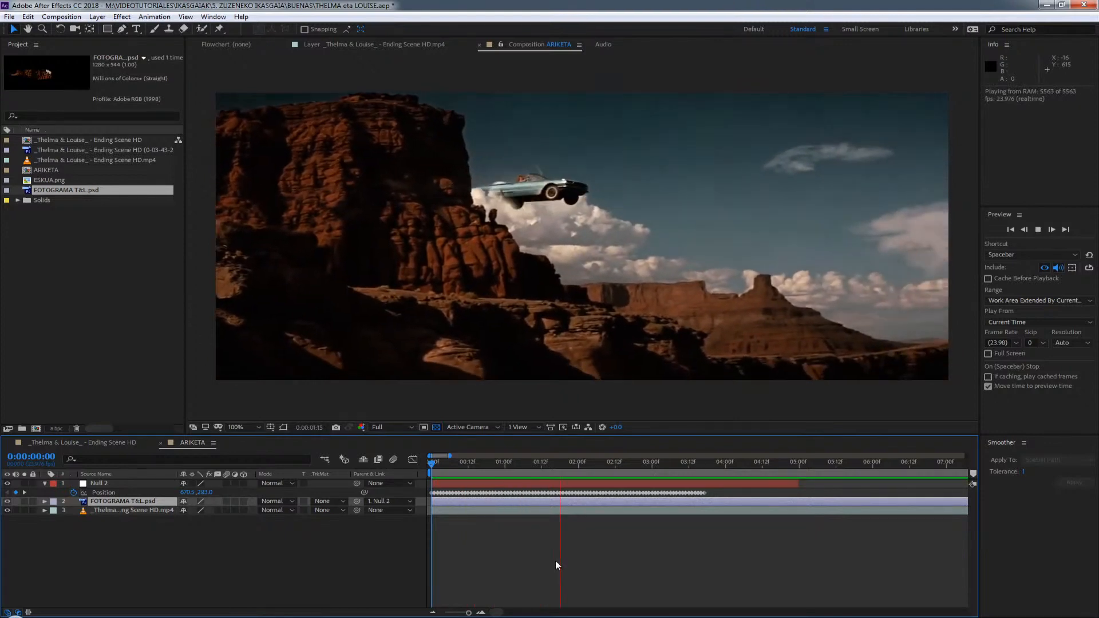
left_click(543, 461)
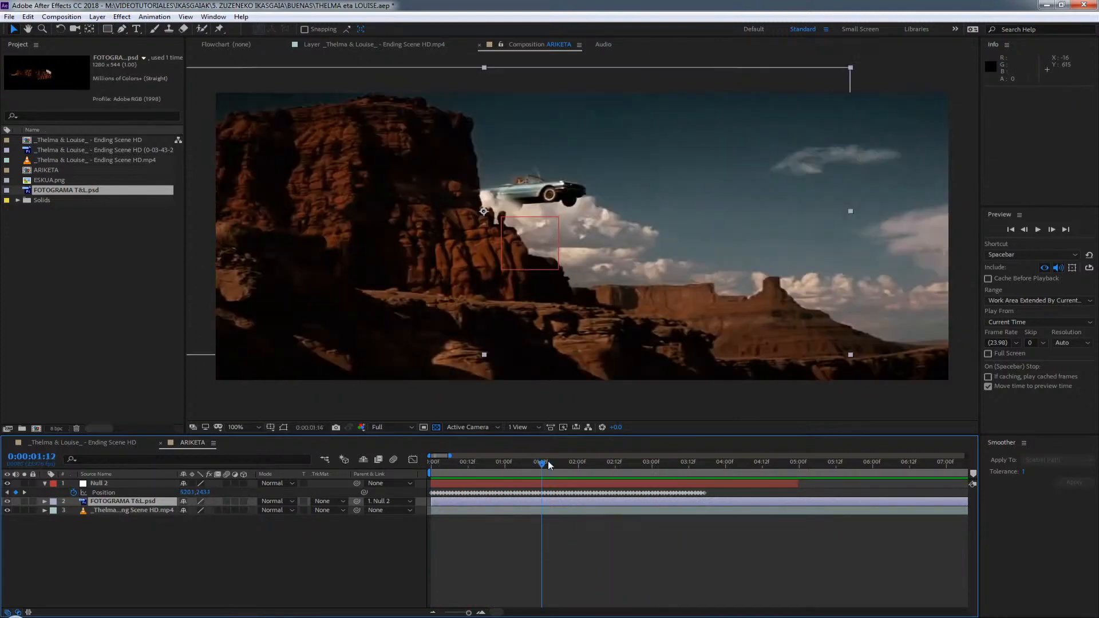
key("Home")
key("space")
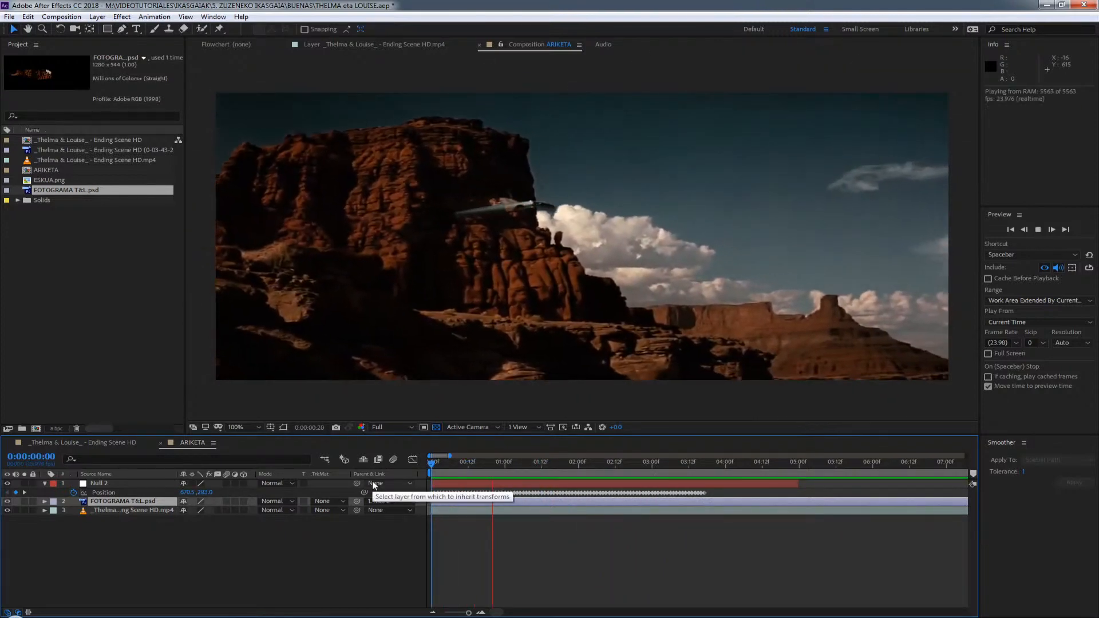
key("space")
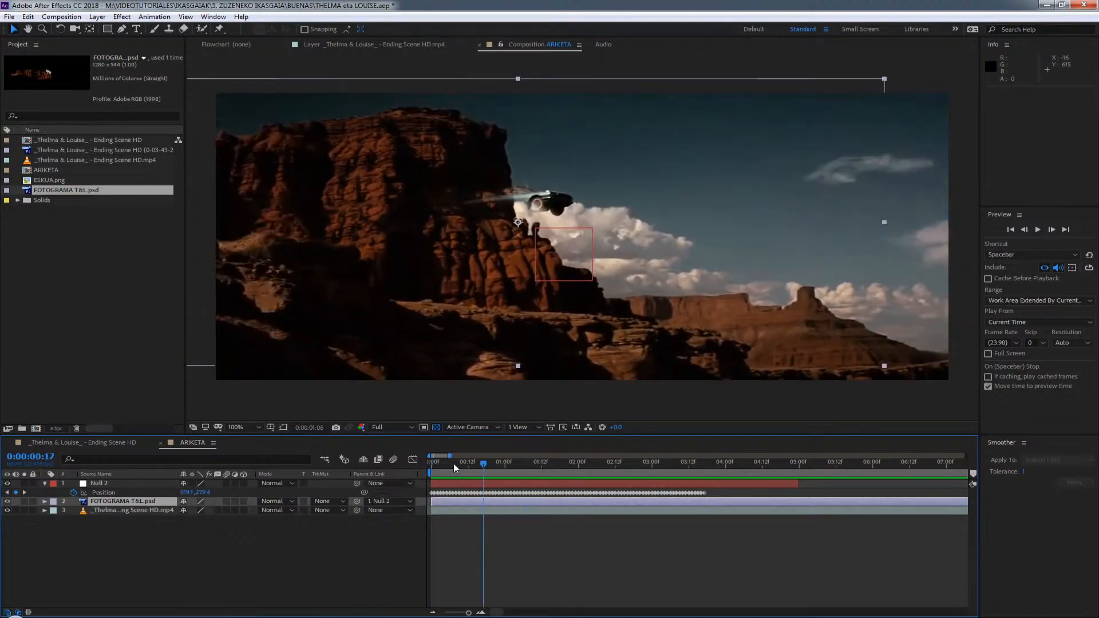
key("Home")
key("space")
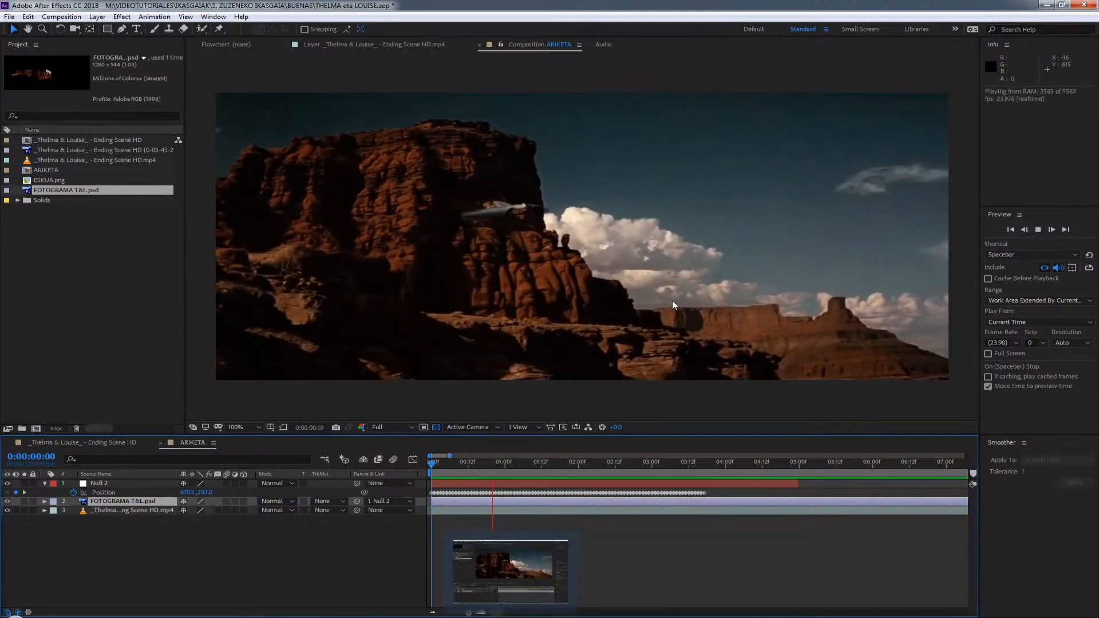
key("space")
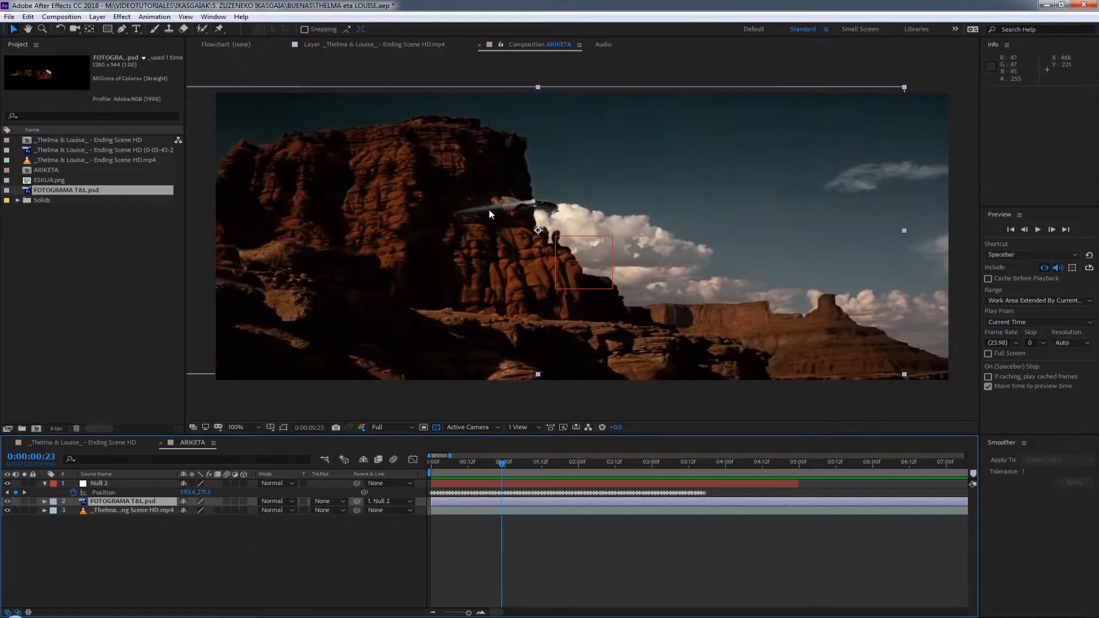
Play the composition and move the playhead to 0:00:01:01 to examine where the car still shows against the cliff.
key("space")
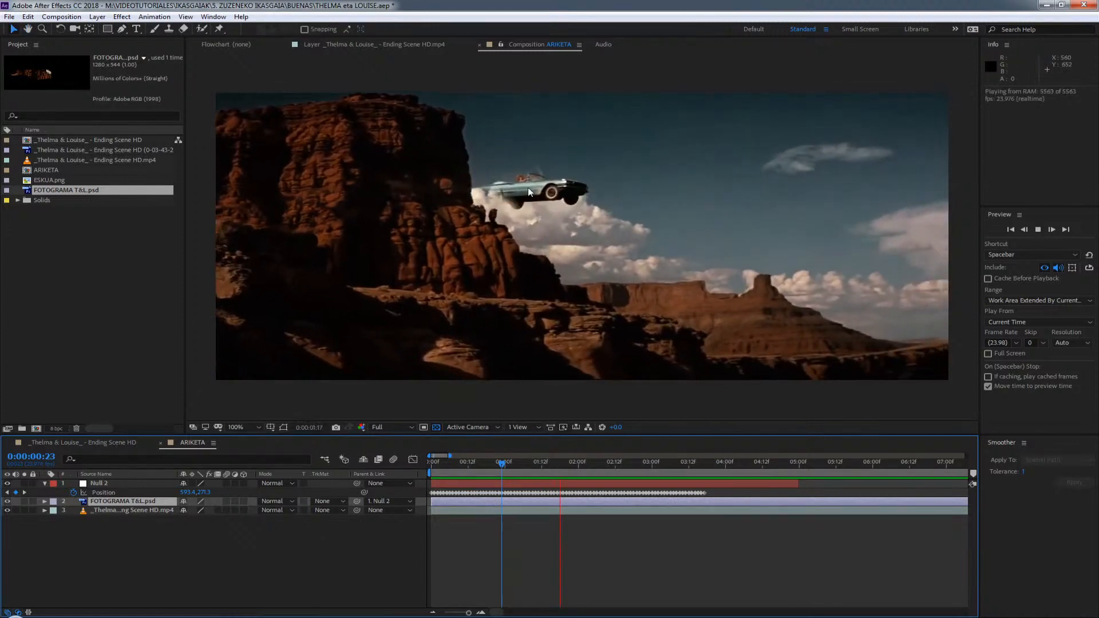
left_click_drag(602, 458, 509, 470)
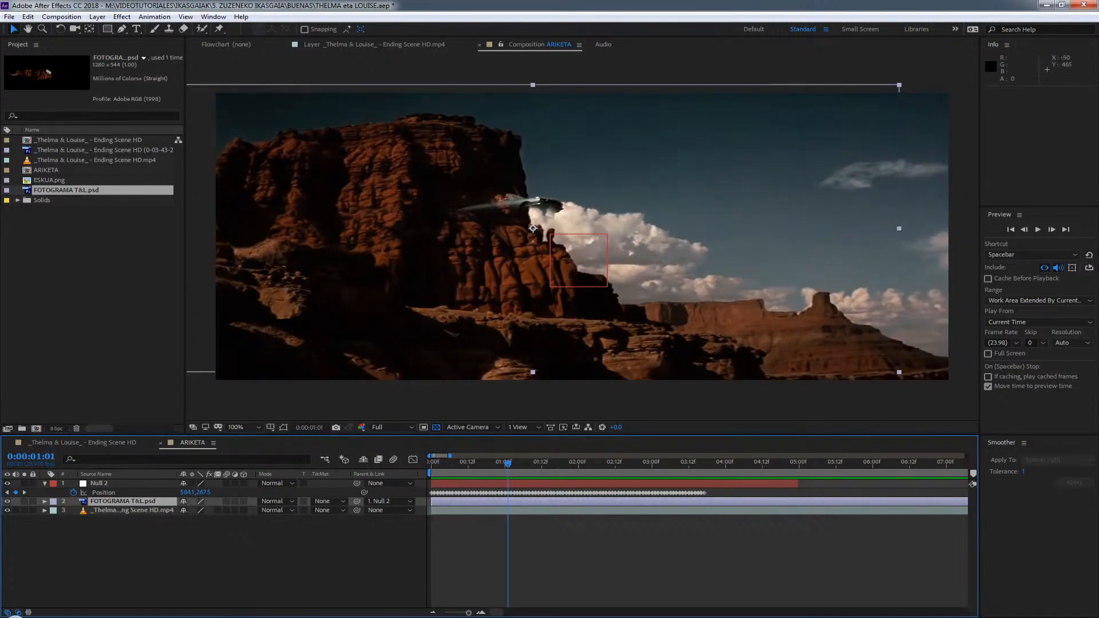
Switch to Photoshop, select the Background layer and toggle its visibility to compare it with the patch, leaving it visible.
left_click(273, 617)
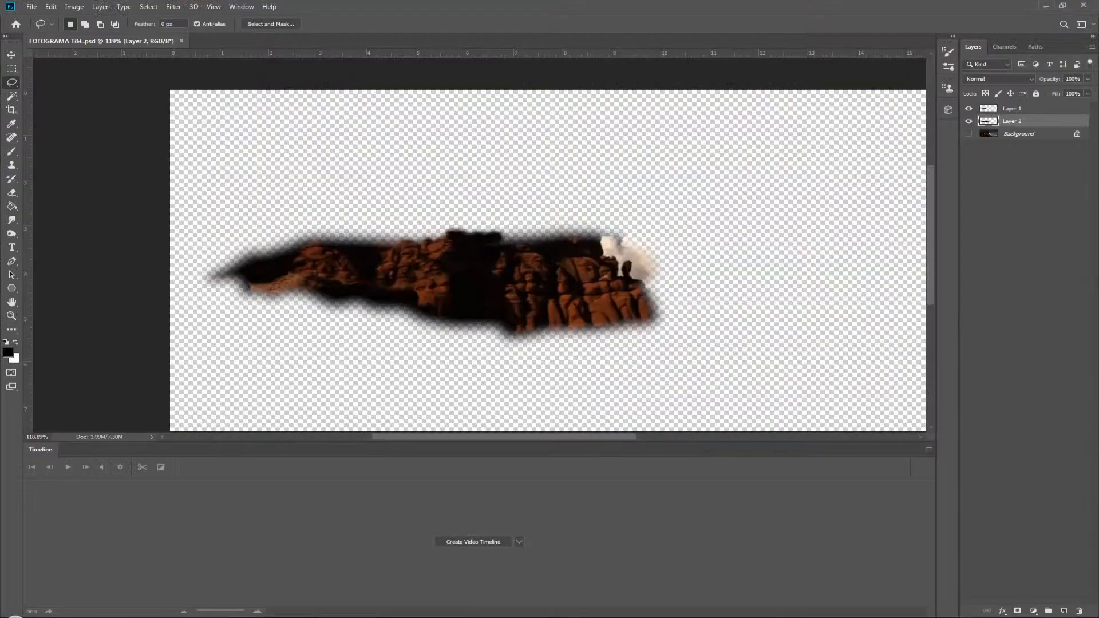
left_click(967, 135)
left_click(1033, 137)
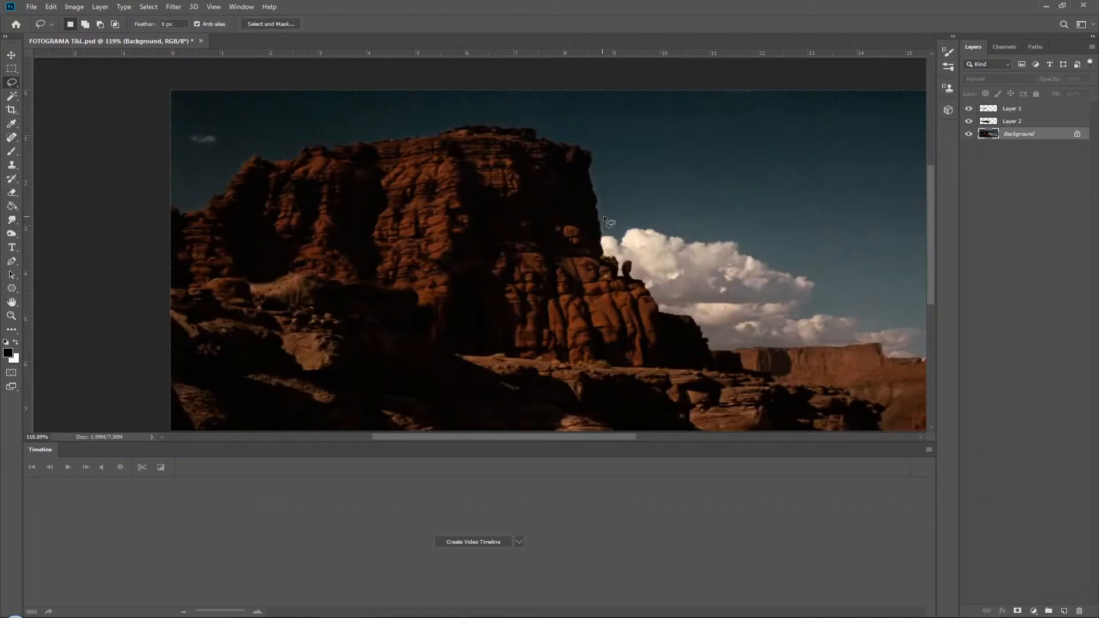
left_click(968, 134)
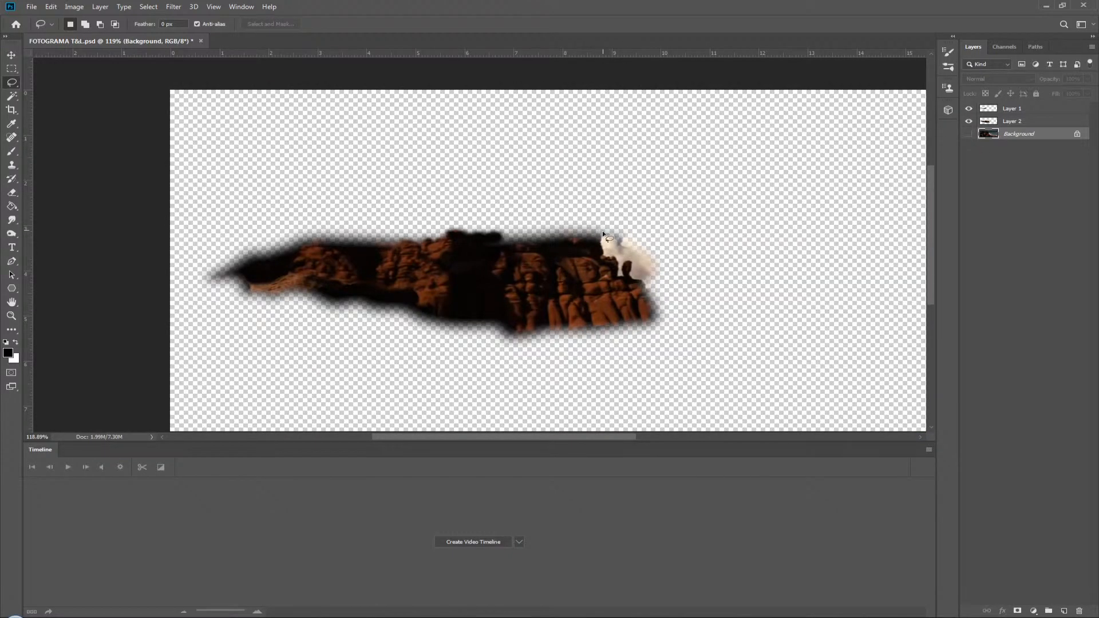
left_click(967, 135)
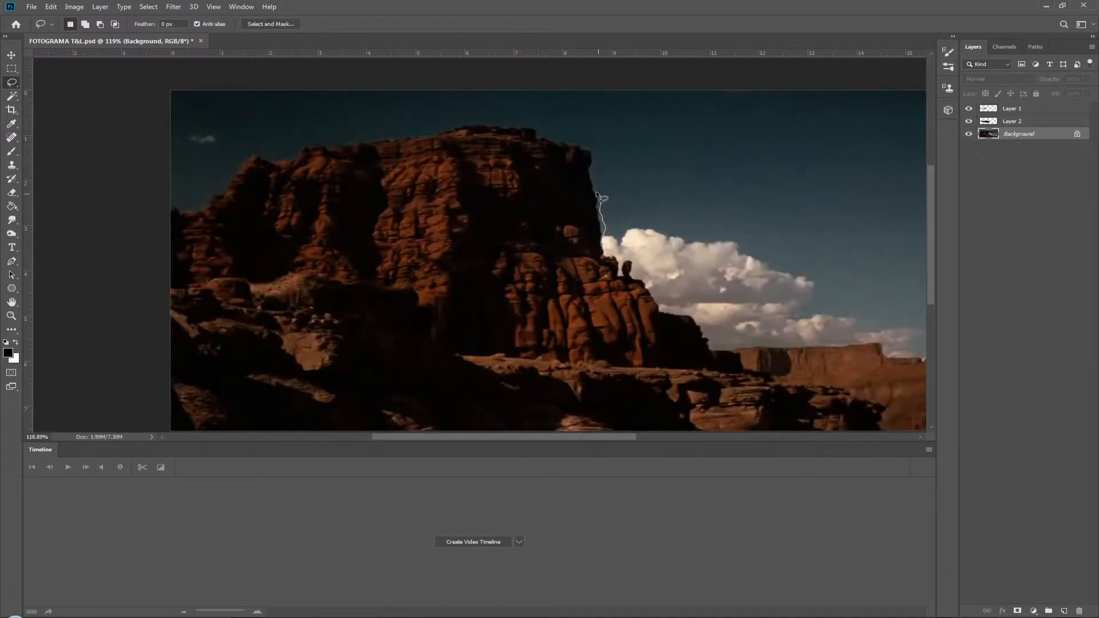
Lasso the upper cliff area on the Background layer and trim the selection along the rock edge to exclude the sky and cloud.
mouse_move(596, 194)
left_mouse_down()
mouse_move(553, 170)
mouse_move(481, 169)
mouse_move(368, 195)
mouse_move(518, 286)
mouse_move(610, 271)
mouse_move(603, 251)
mouse_move(639, 234)
mouse_move(589, 245)
mouse_move(373, 422)
mouse_move(461, 338)
mouse_move(499, 281)
left_mouse_up()
key("z")
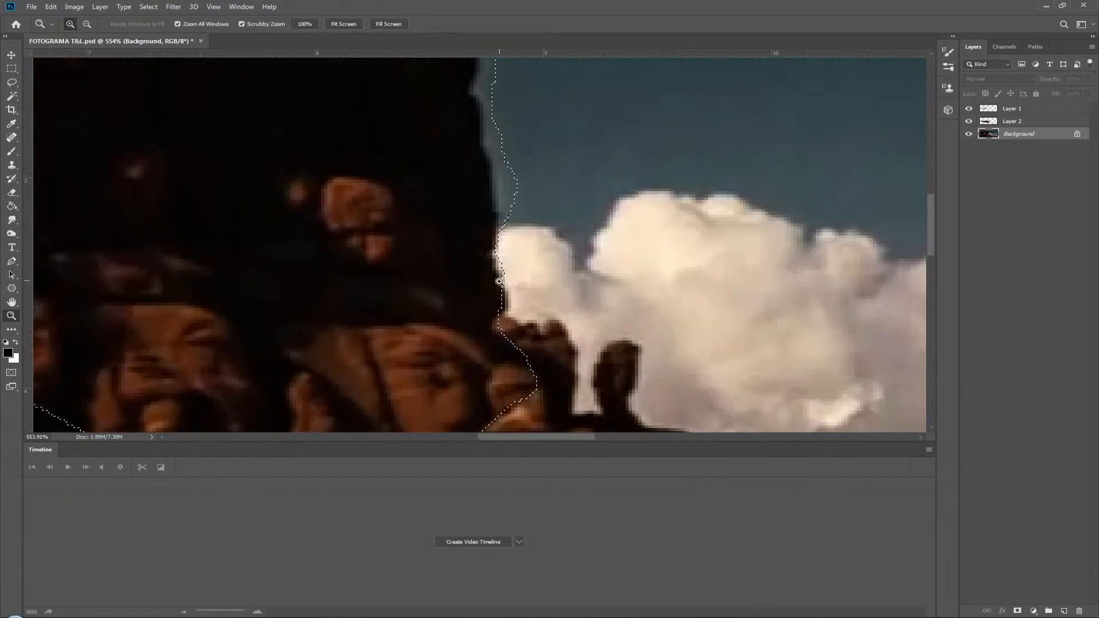
key("l")
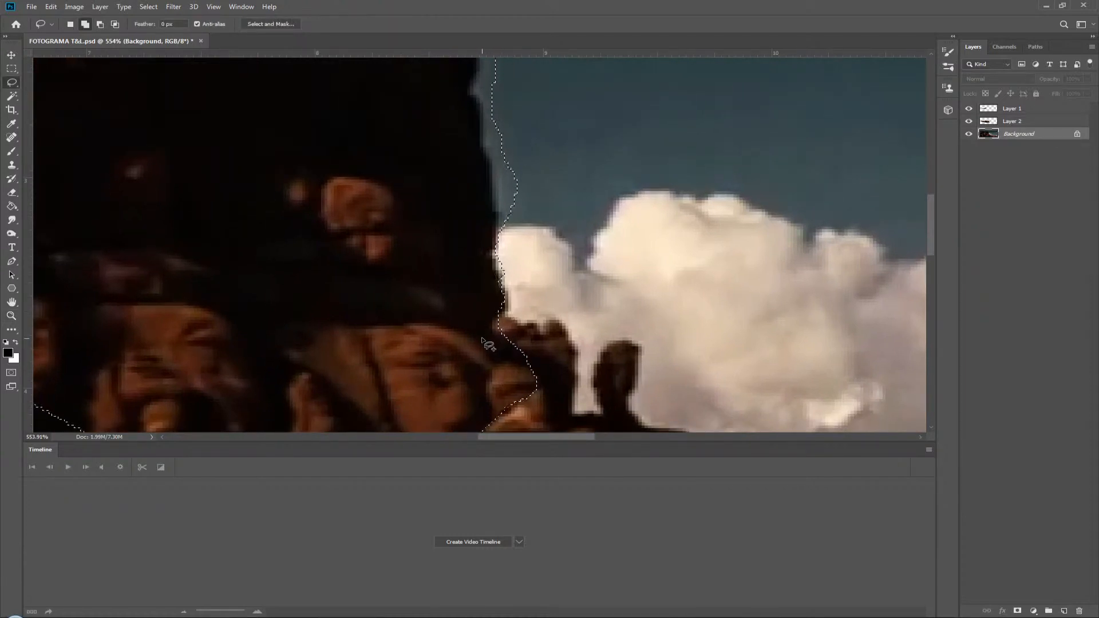
mouse_move(497, 329)
left_mouse_down()
mouse_move(509, 308)
mouse_move(502, 275)
mouse_move(485, 322)
left_mouse_up()
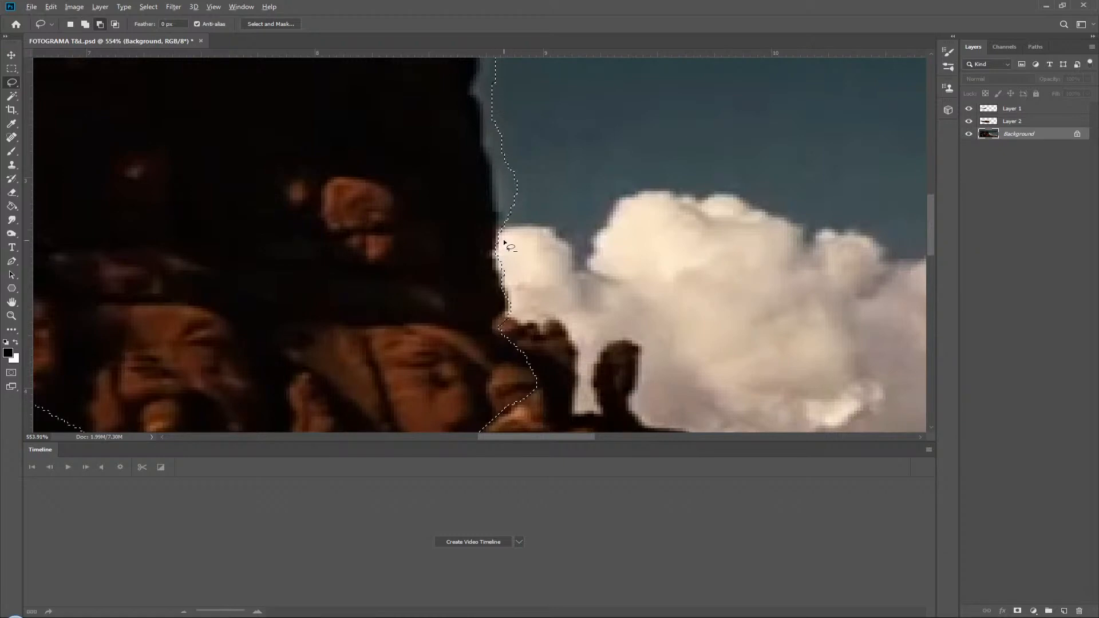
mouse_move(504, 243)
left_mouse_down()
mouse_move(479, 96)
mouse_move(504, 66)
mouse_move(533, 100)
mouse_move(516, 256)
left_mouse_up()
left_click_drag(407, 152, 380, 385)
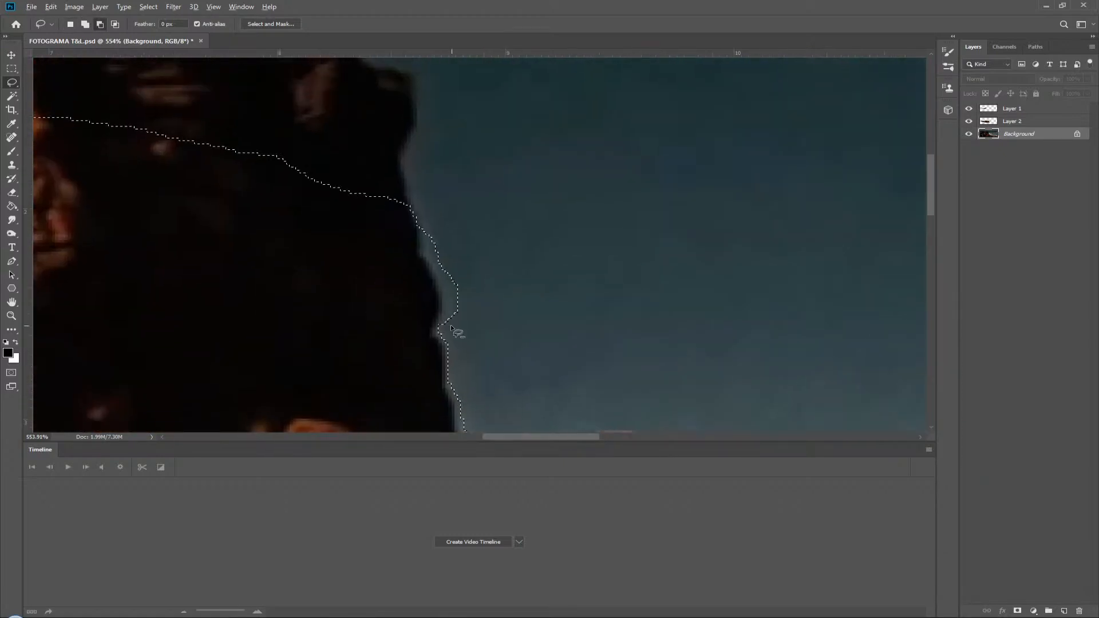
mouse_move(451, 325)
left_mouse_down()
mouse_move(419, 224)
mouse_move(485, 236)
mouse_move(480, 337)
mouse_move(454, 330)
left_mouse_up()
Copy the selected upper cliff area from the Background to a new layer.
key("z")
mouse_move(497, 298)
left_mouse_down()
mouse_move(420, 336)
mouse_move(436, 348)
left_mouse_up()
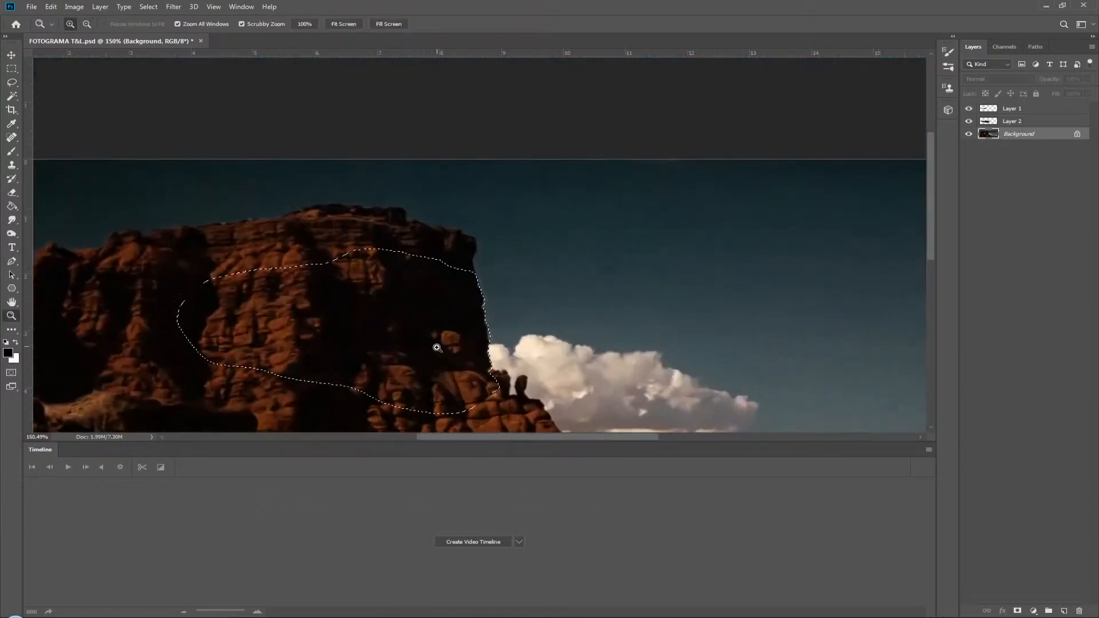
left_click_drag(380, 324, 377, 324)
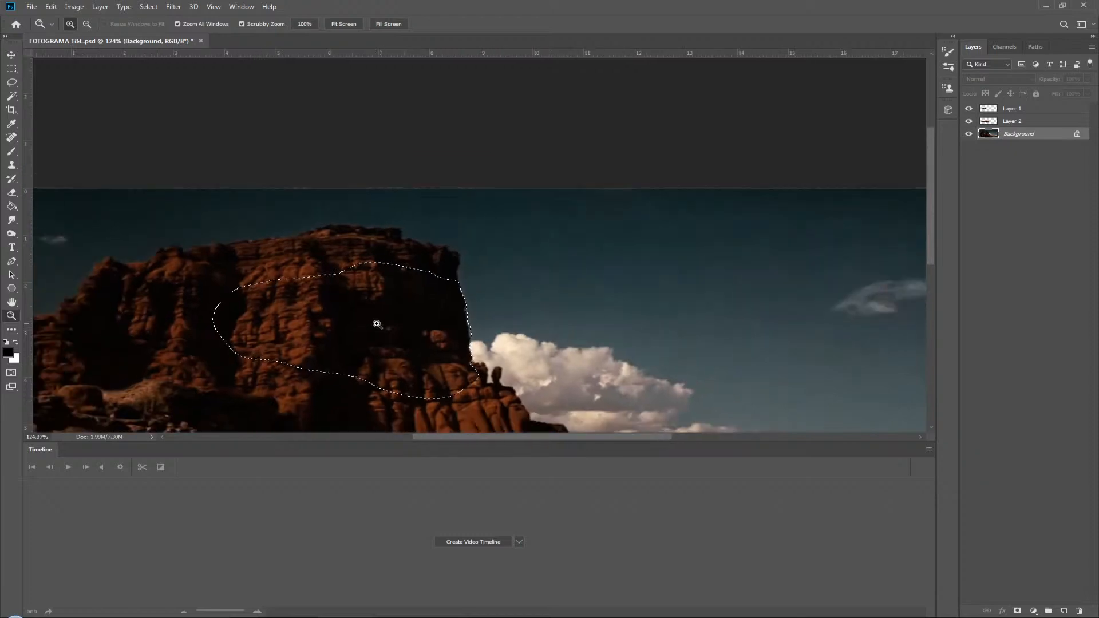
key("ctrl+j")
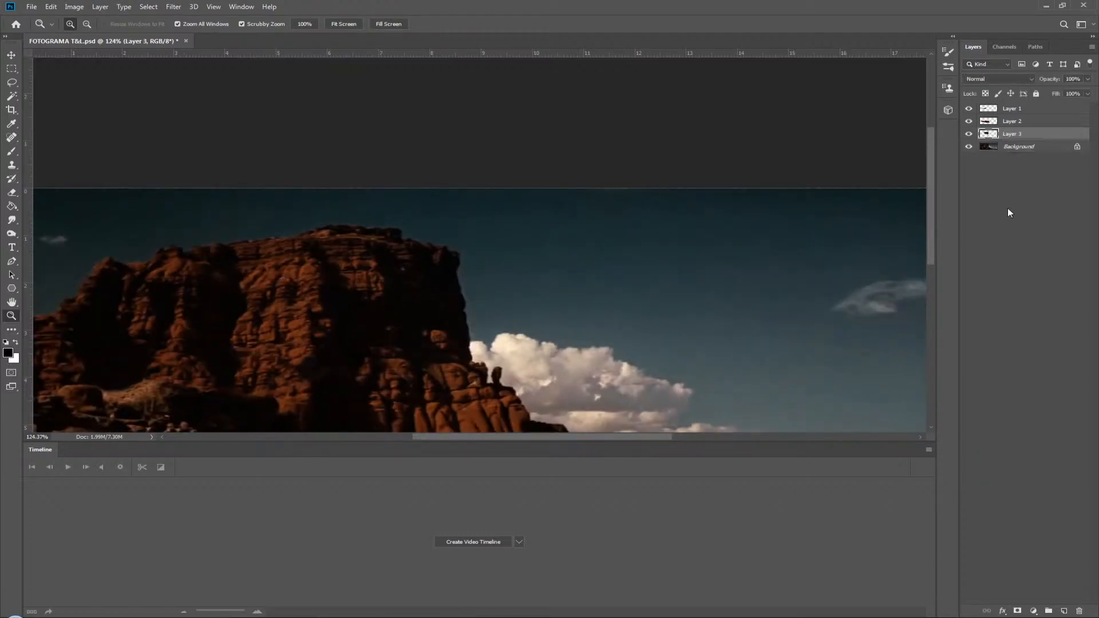
Hide the Background layer in FOTOGRAMA T&L.psd so only the three rock patch layers remain, and save the file.
mouse_move(569, 304)
left_mouse_down()
mouse_move(589, 148)
mouse_move(584, 181)
left_mouse_up()
key("l")
left_click(968, 147)
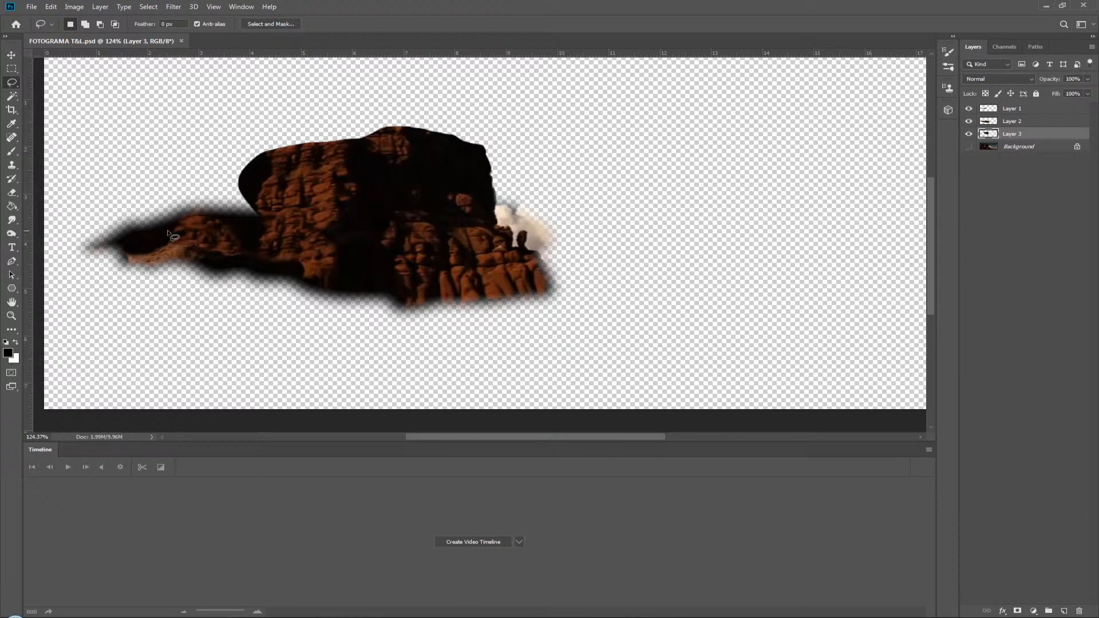
left_click(32, 7)
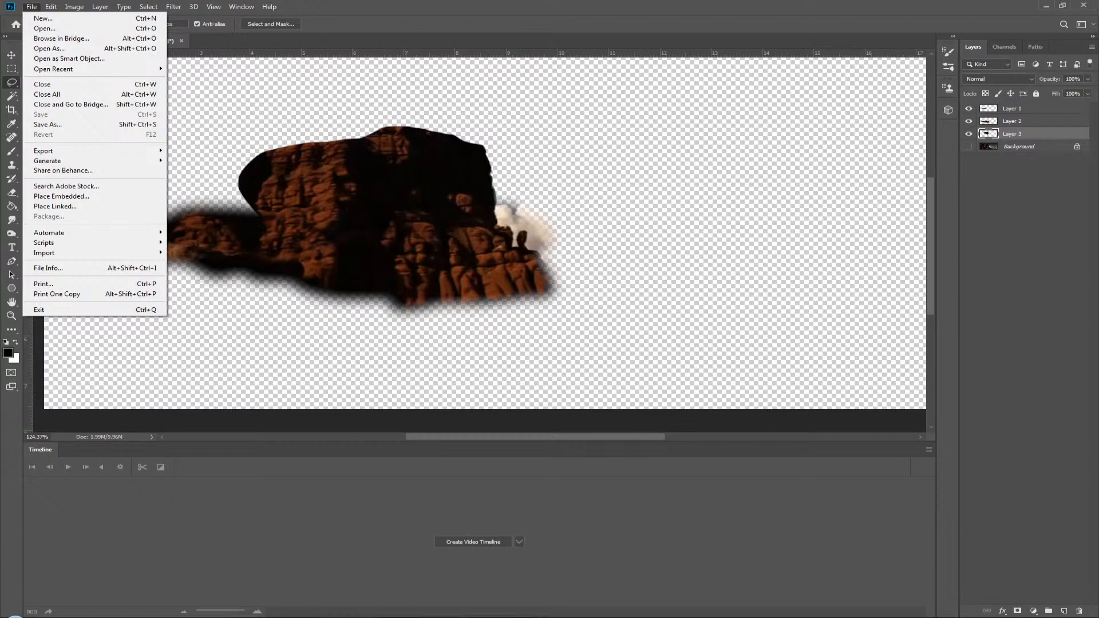
key("Escape")
Switch to After Effects and go back to the first frame of the ARIKETA composition.
key("alt+Tab")
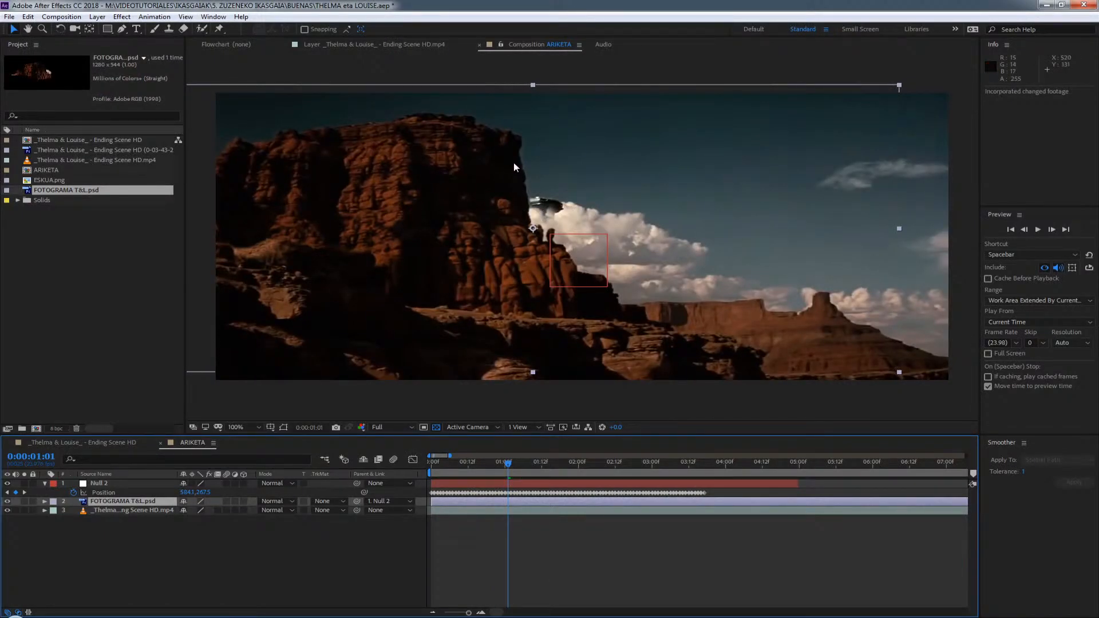
left_click_drag(501, 465, 404, 484)
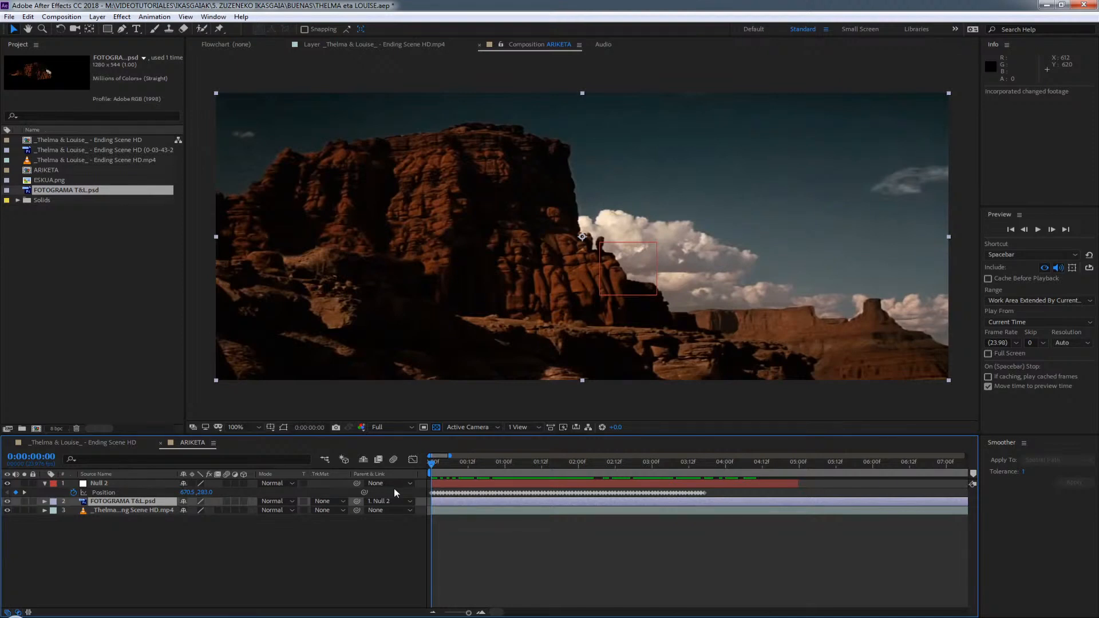
left_click_drag(394, 489, 259, 470)
Duplicate the Thelma & Louise video layer, placing the copy above all other layers, and preview the composition.
left_click(117, 509)
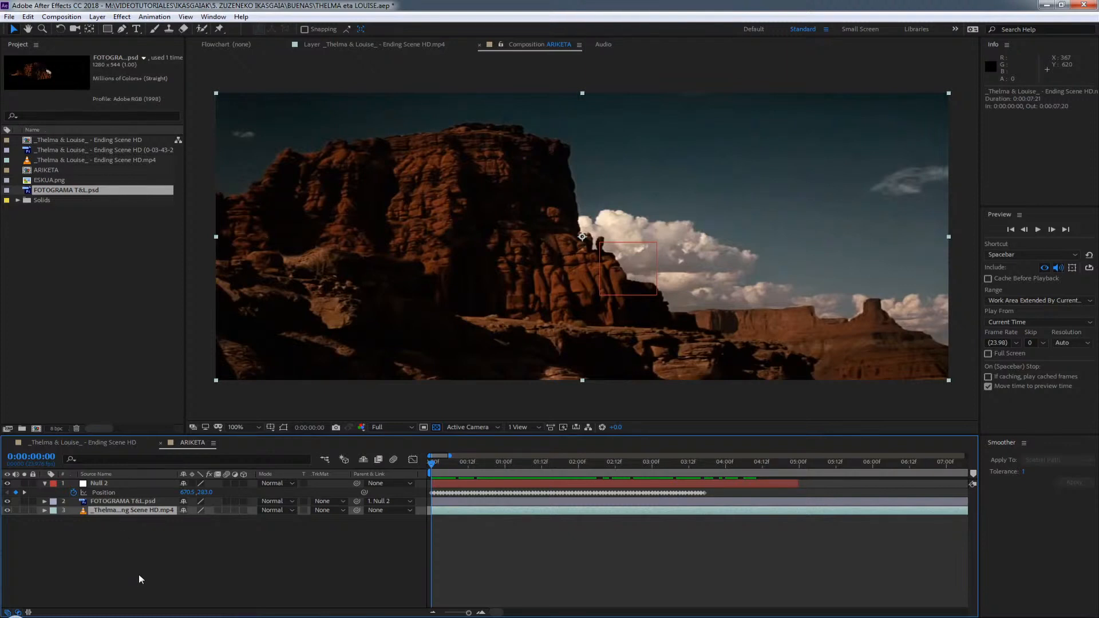
key("ctrl+d")
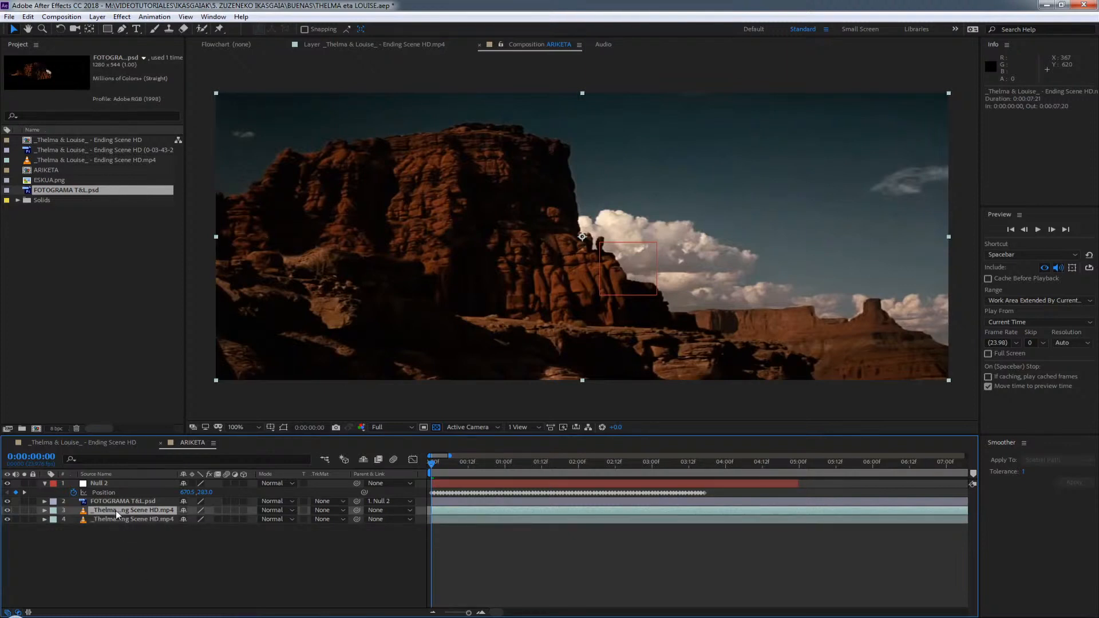
left_click_drag(115, 510, 147, 483)
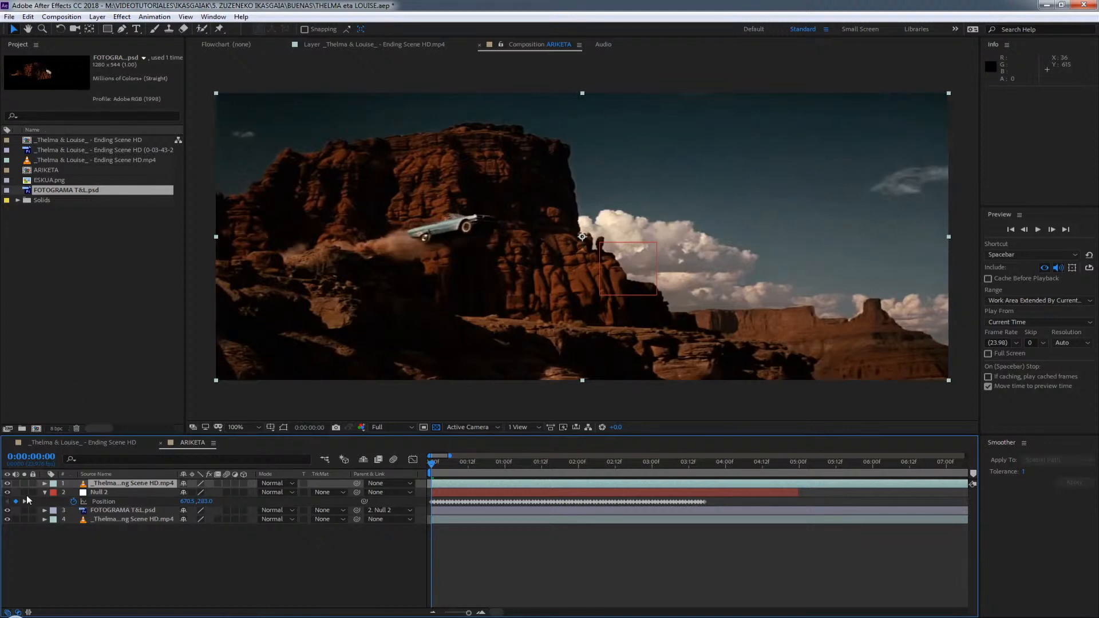
key("space")
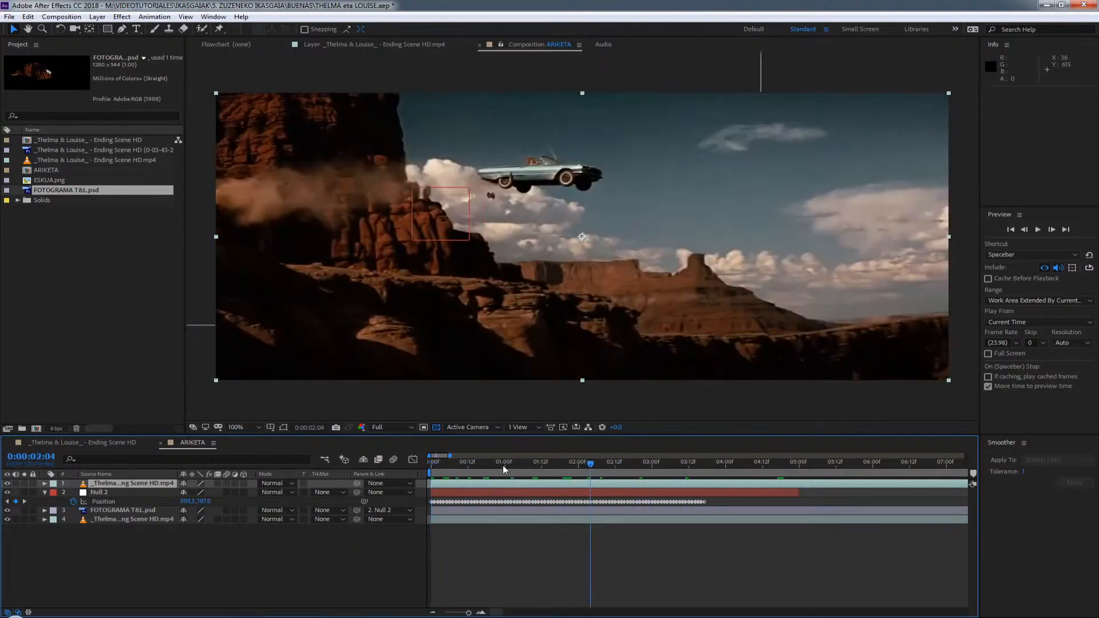
left_click(464, 483)
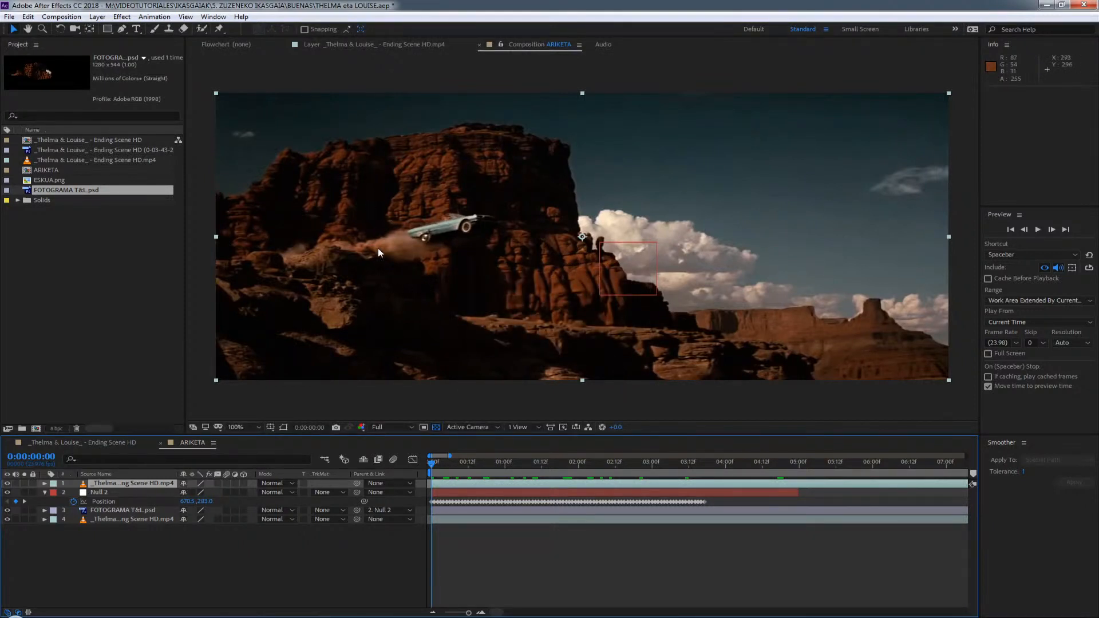
Start a Pen tool mask on the top video layer, tracing the car's tail and rear deck at the first frame.
left_click_drag(410, 248, 513, 196)
key("space")
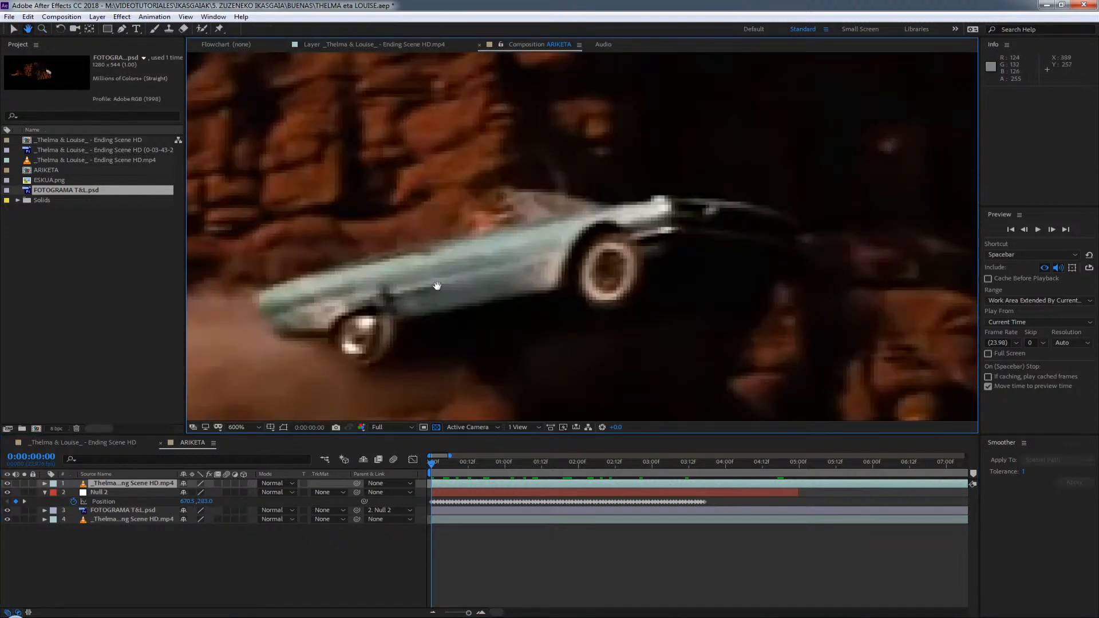
left_click_drag(436, 287, 495, 196)
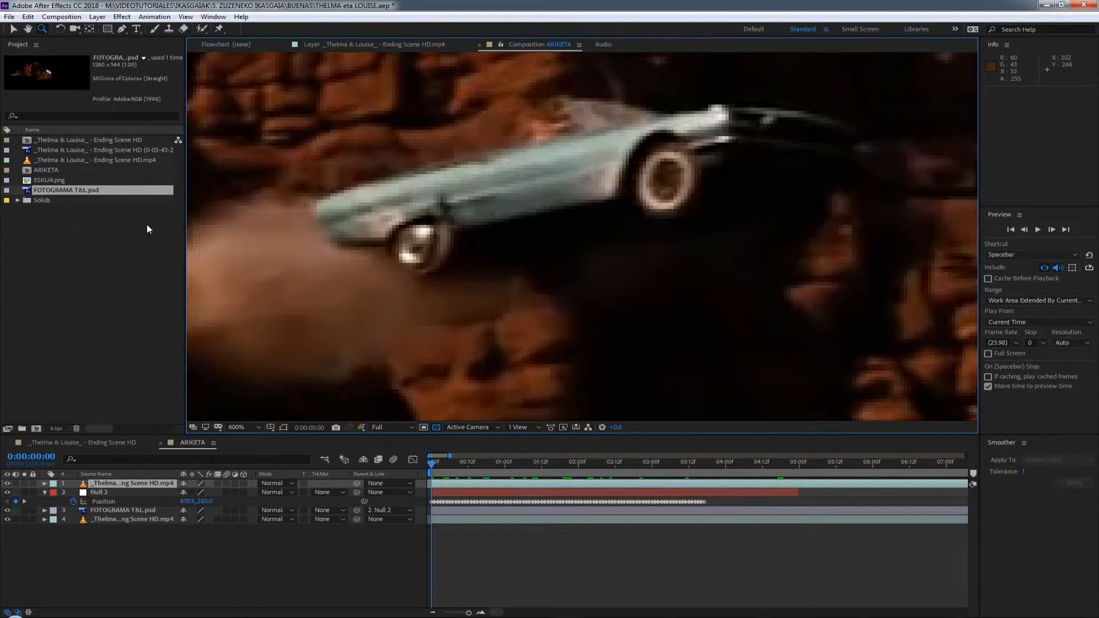
key("space")
left_click_drag(544, 195, 462, 236)
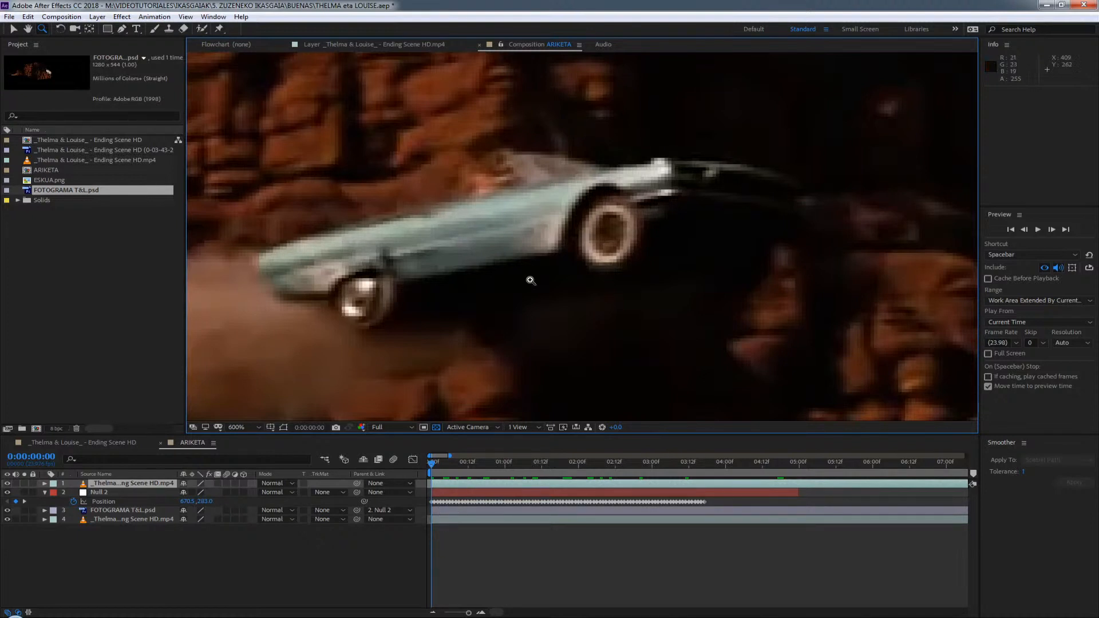
left_click(121, 28)
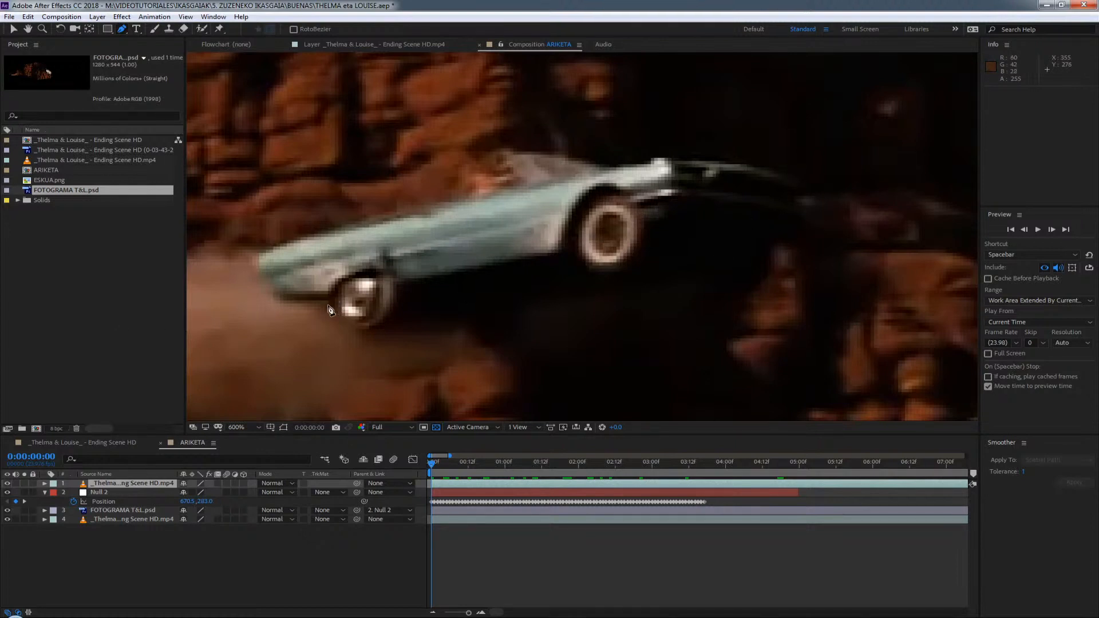
left_click(329, 303)
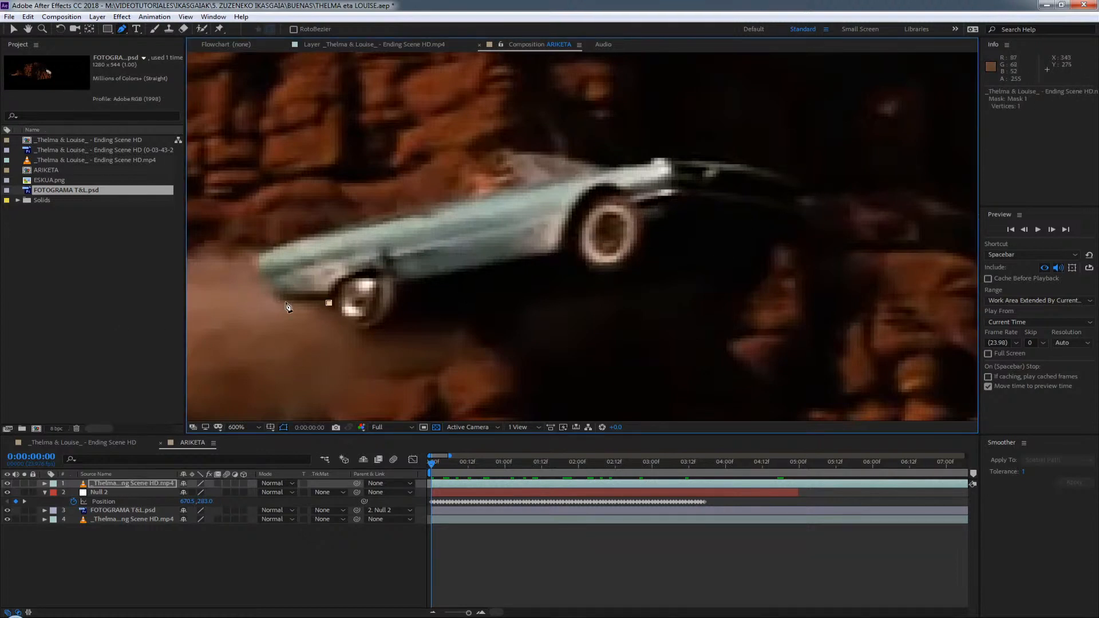
left_click(277, 297)
left_click_drag(276, 302, 279, 247)
left_click(446, 201)
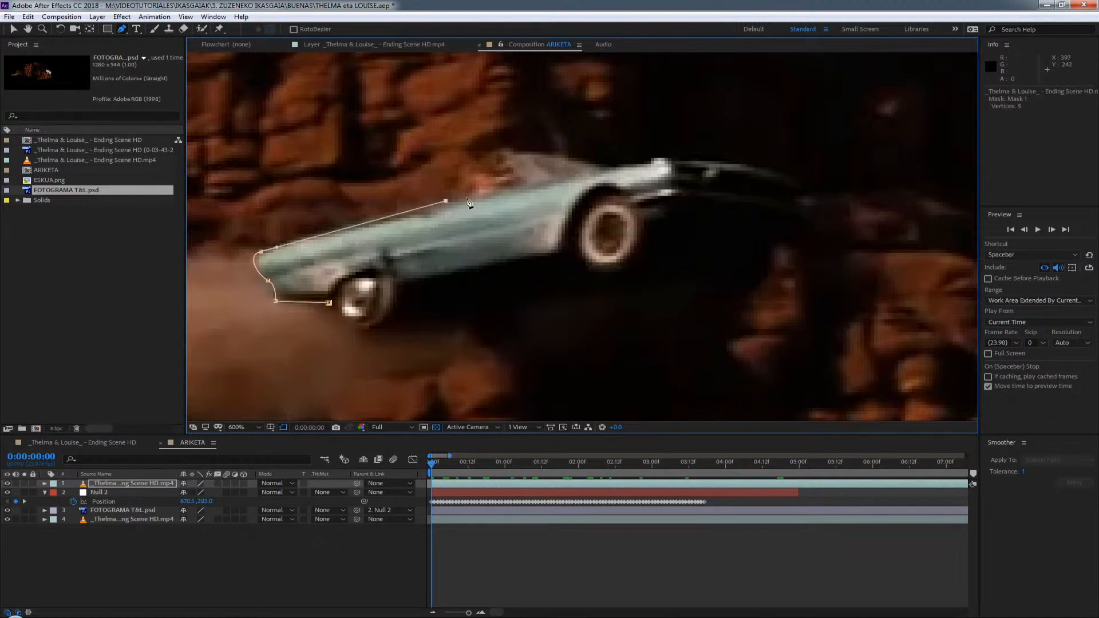
Continue the mask outline over the passengers, windshield and hood to the front of the car.
left_click_drag(466, 196, 515, 151)
left_click(486, 160)
left_click(589, 163)
left_click_drag(634, 163, 684, 157)
left_click_drag(715, 262, 525, 257)
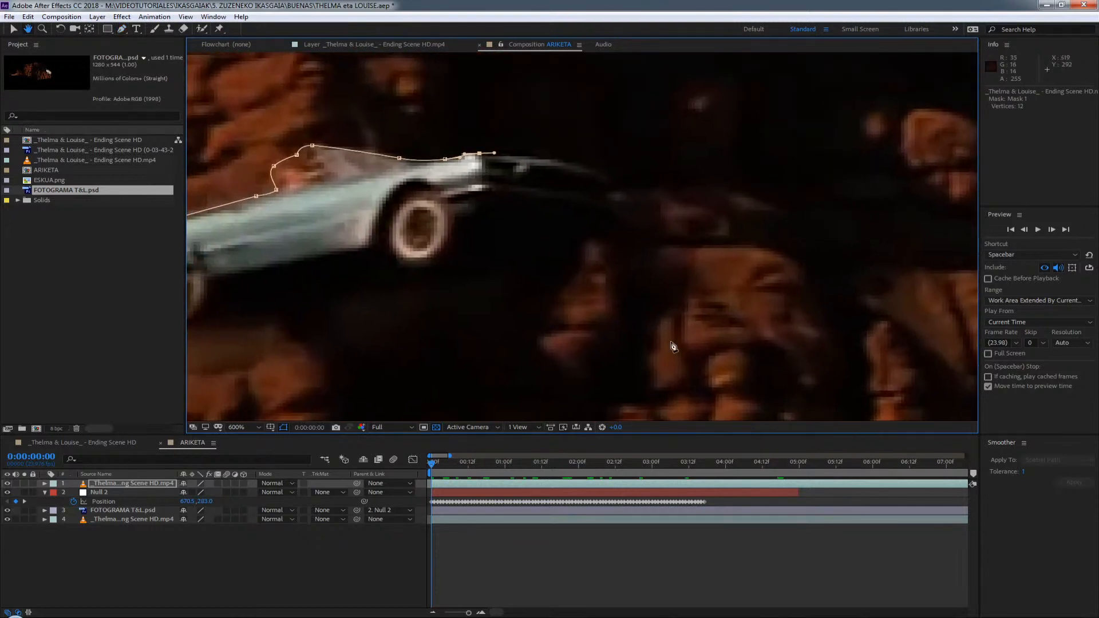
left_click_drag(612, 179, 661, 203)
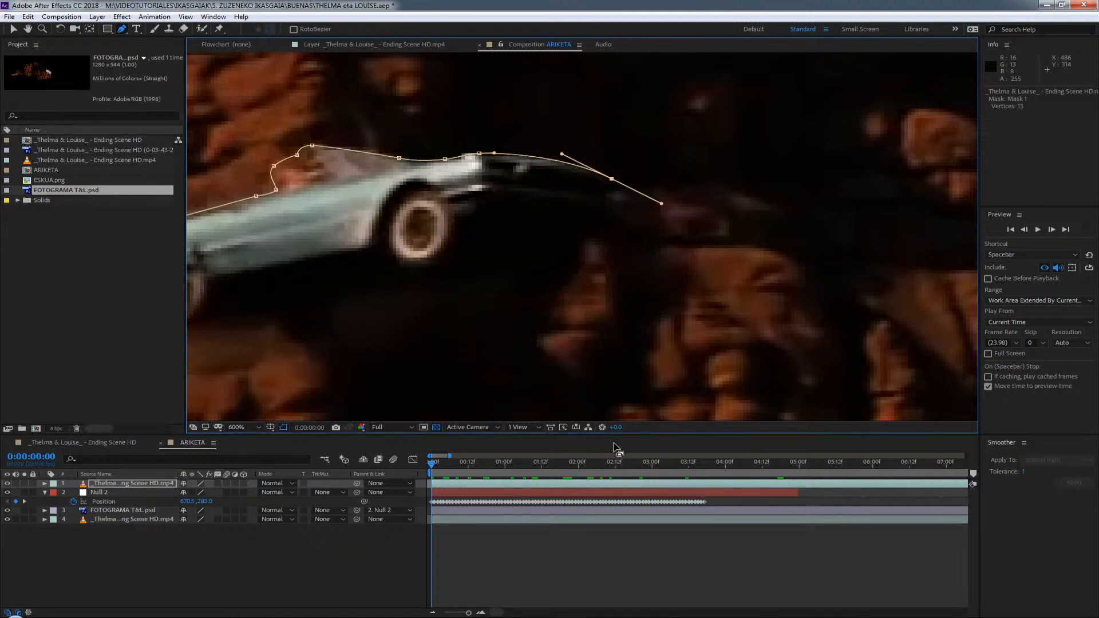
Raise the viewer exposure to +3.4 and trace the car's nose, front wheel and underside back to the rear wheel.
left_click_drag(619, 431, 641, 433)
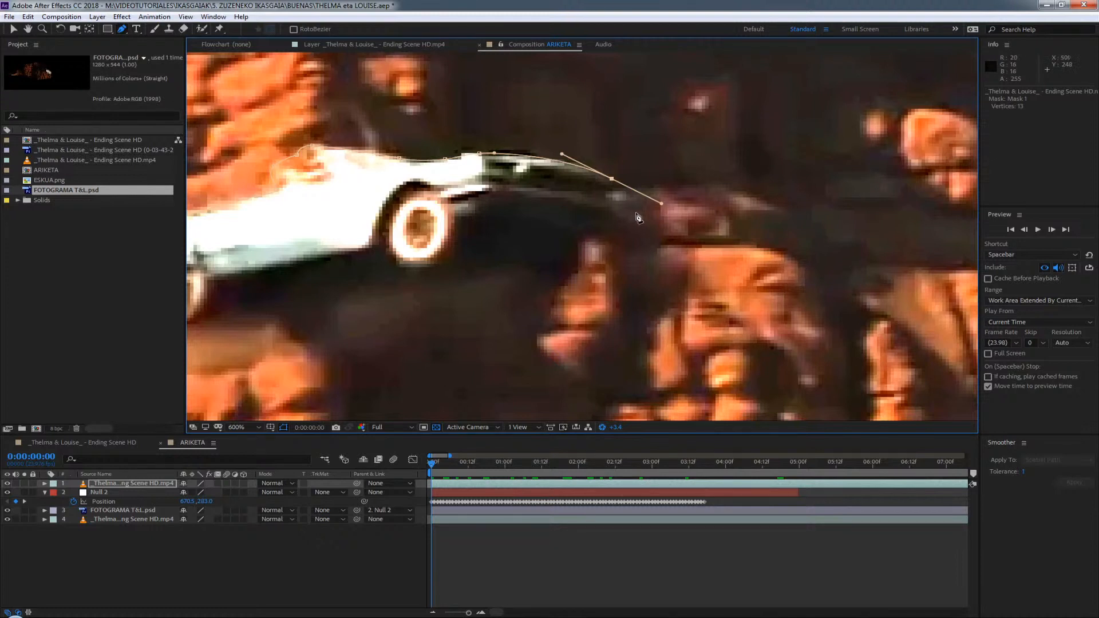
left_click_drag(661, 203, 513, 276)
left_click(579, 243)
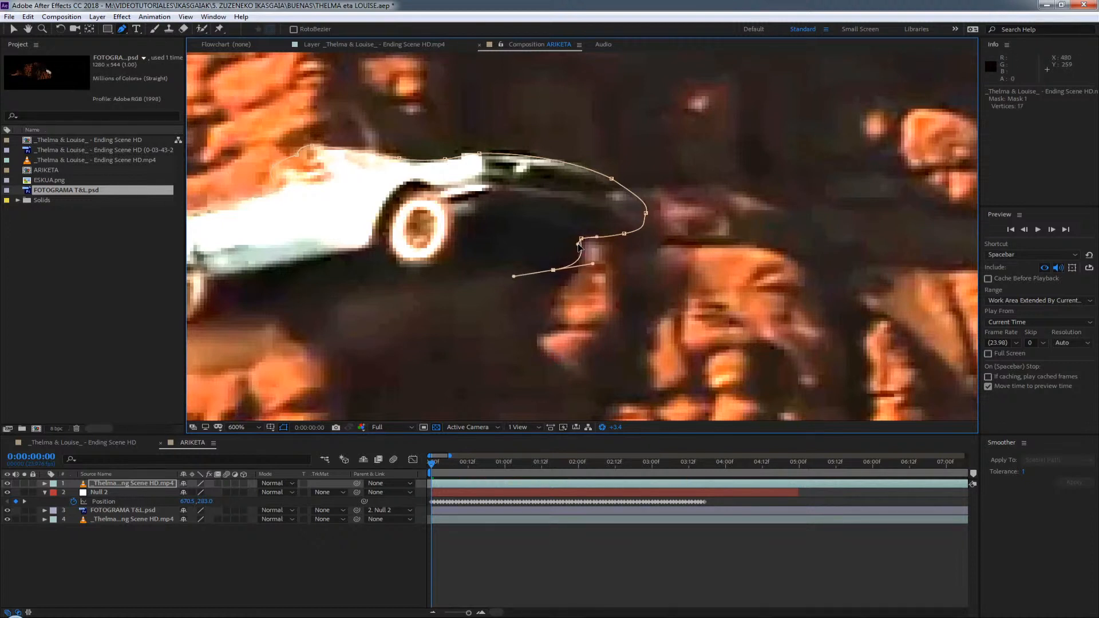
left_click(515, 255)
left_click_drag(476, 265, 452, 267)
left_click_drag(385, 278, 556, 281)
key("space")
left_click_drag(463, 292, 411, 309)
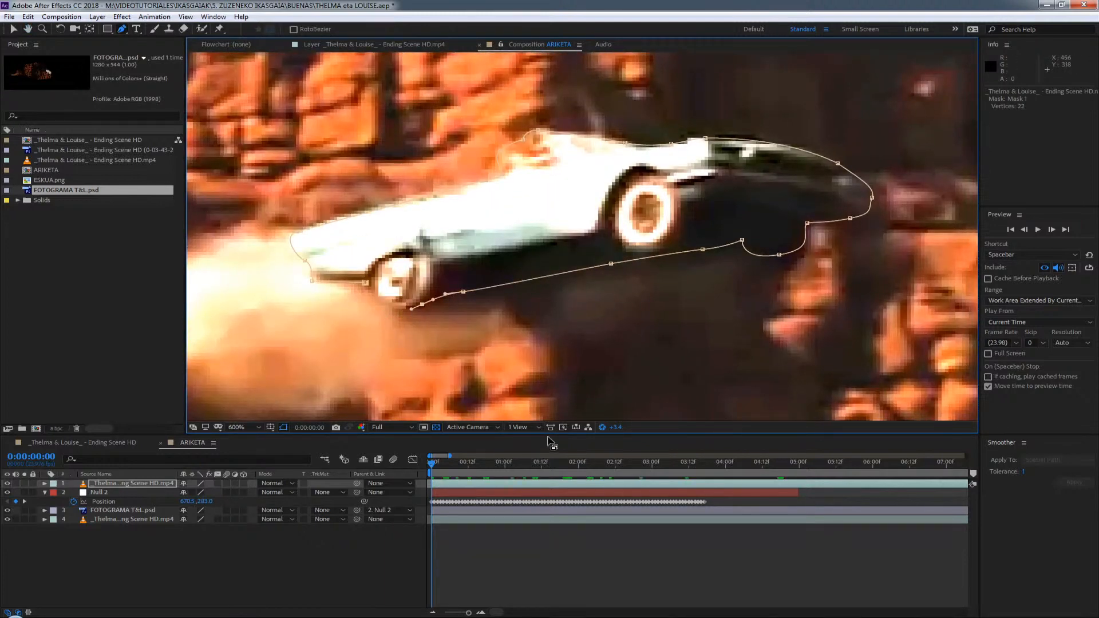
Reset the viewer exposure and close the mask around the rear wheel.
left_click(602, 428)
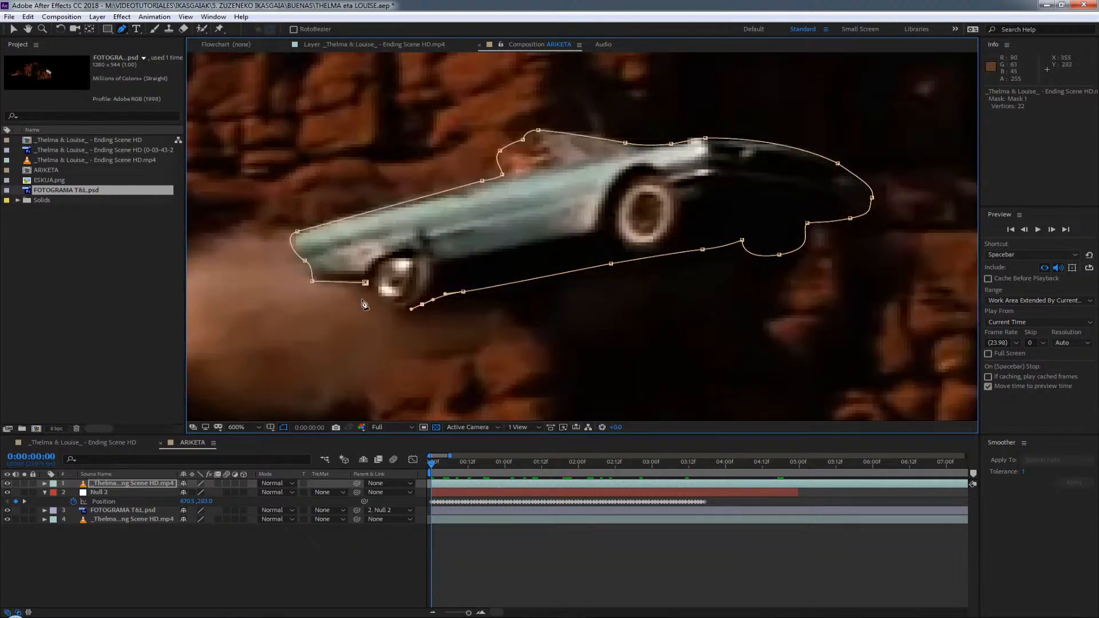
left_click_drag(382, 310, 373, 305)
left_click(365, 282)
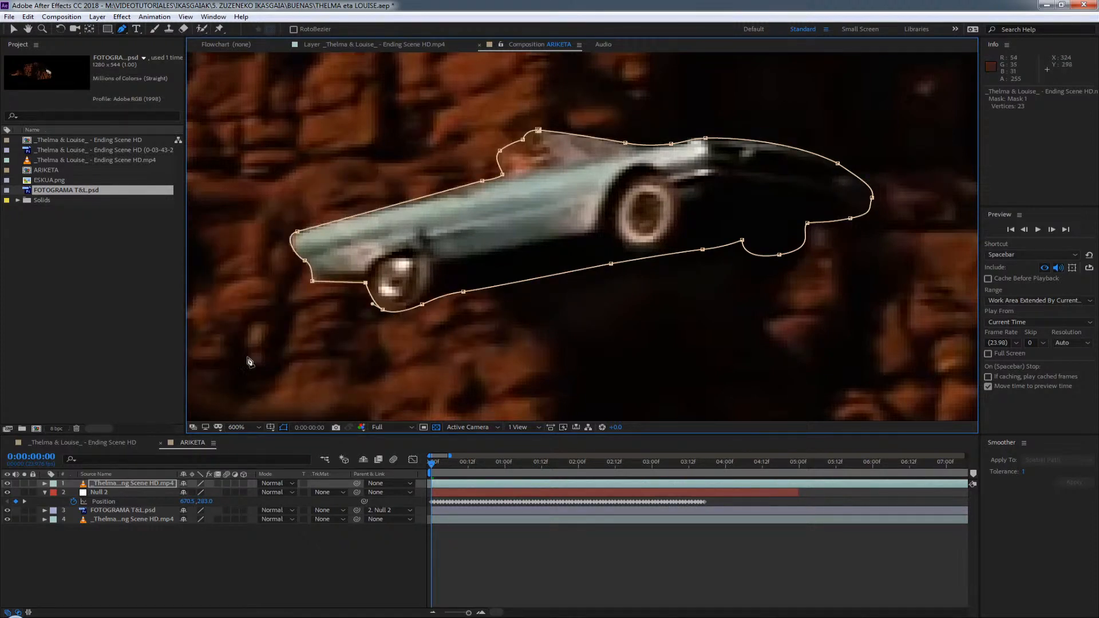
scroll(472, 280, "down", 4)
scroll(465, 282, "up", 1)
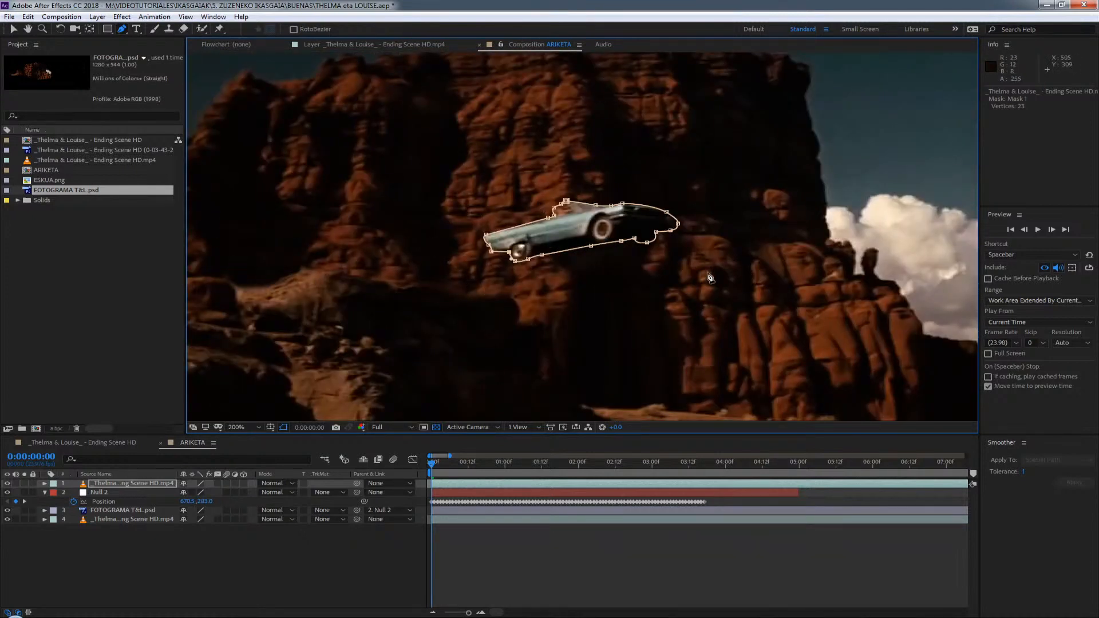
Enable Mask Path keyframing at the first frame, then reposition the whole mask over the car at 0:00:00:15.
key("m")
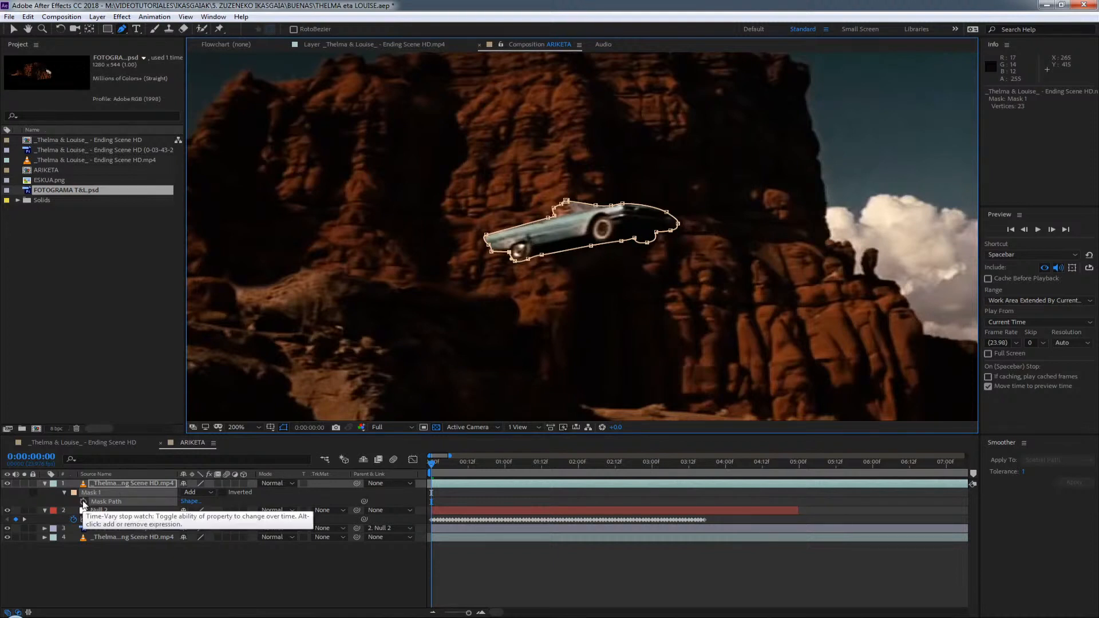
left_click(83, 502)
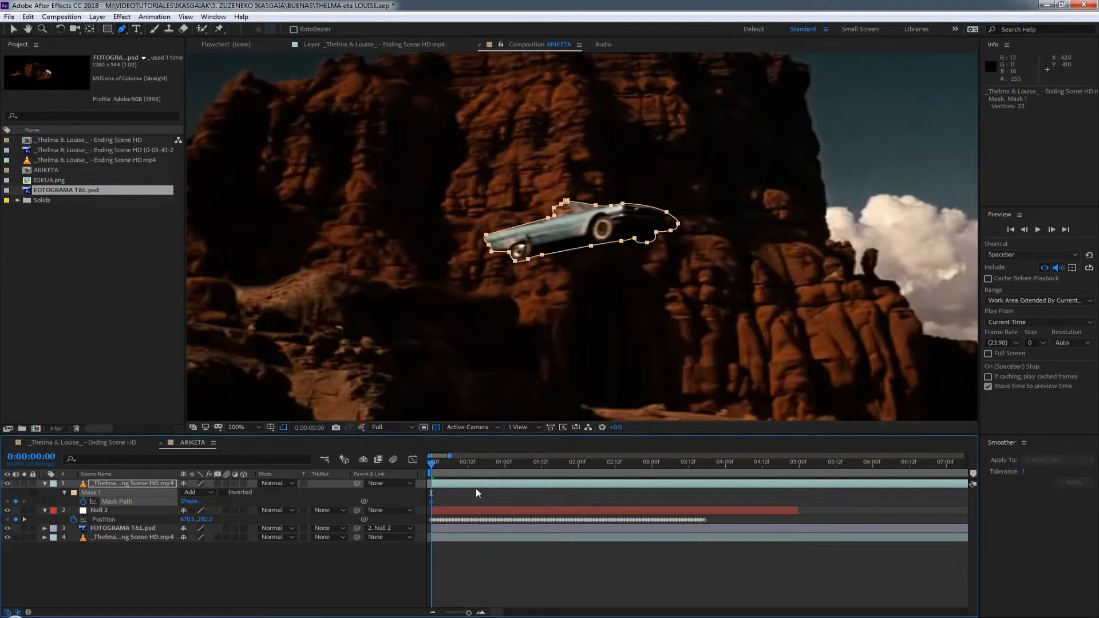
left_click_drag(436, 462, 477, 462)
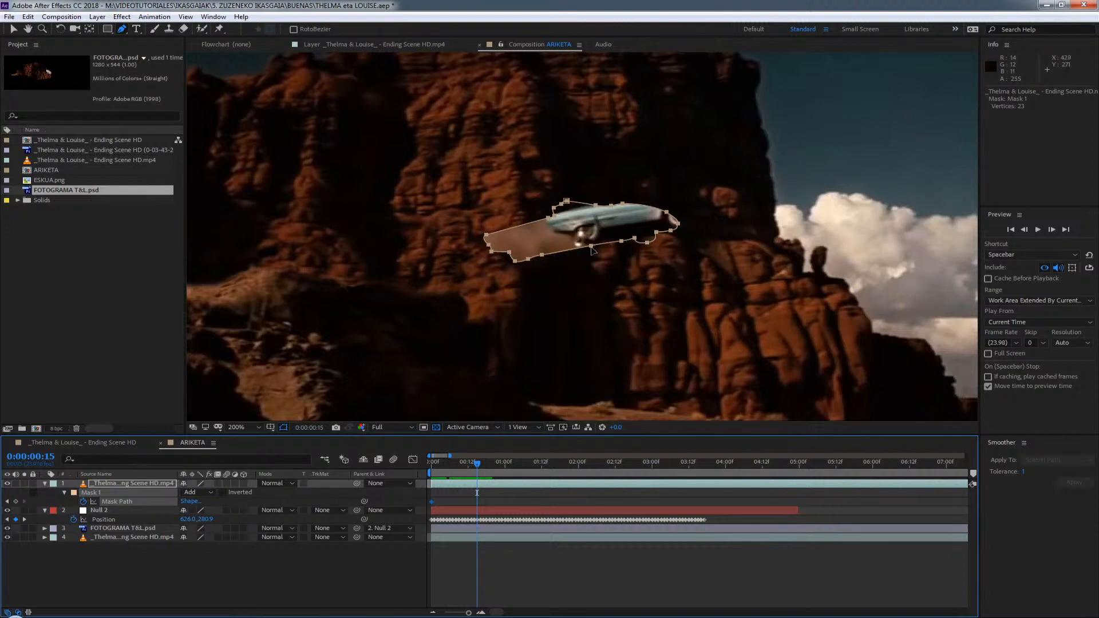
left_click_drag(592, 248, 662, 229)
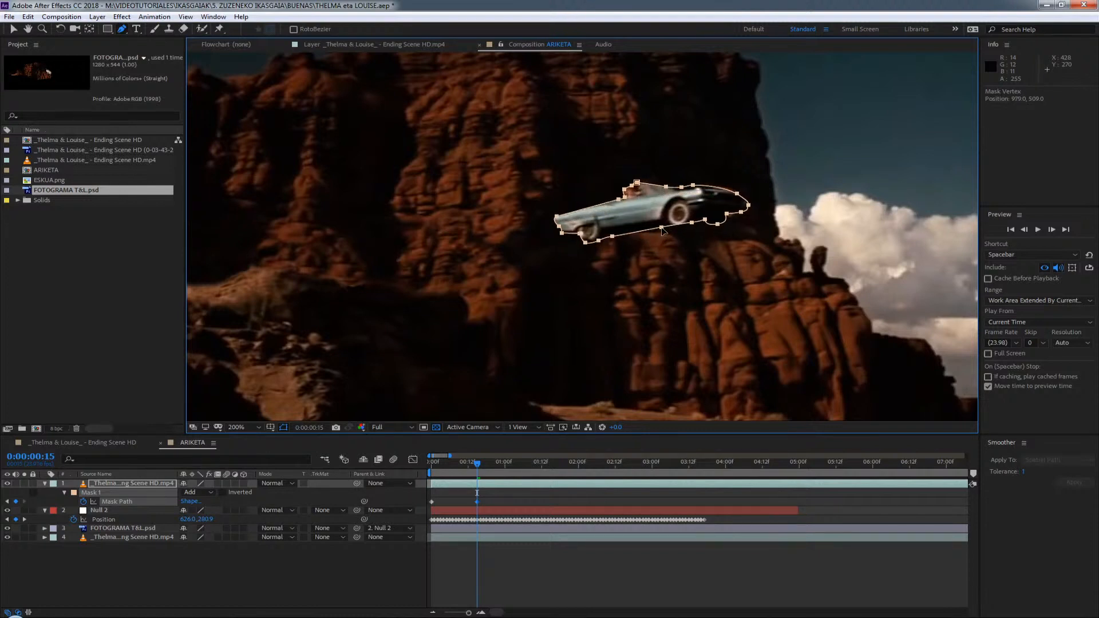
Refine the mask vertices at 0:00:00:15 around the car's tail, rear deck and passengers.
key("period")
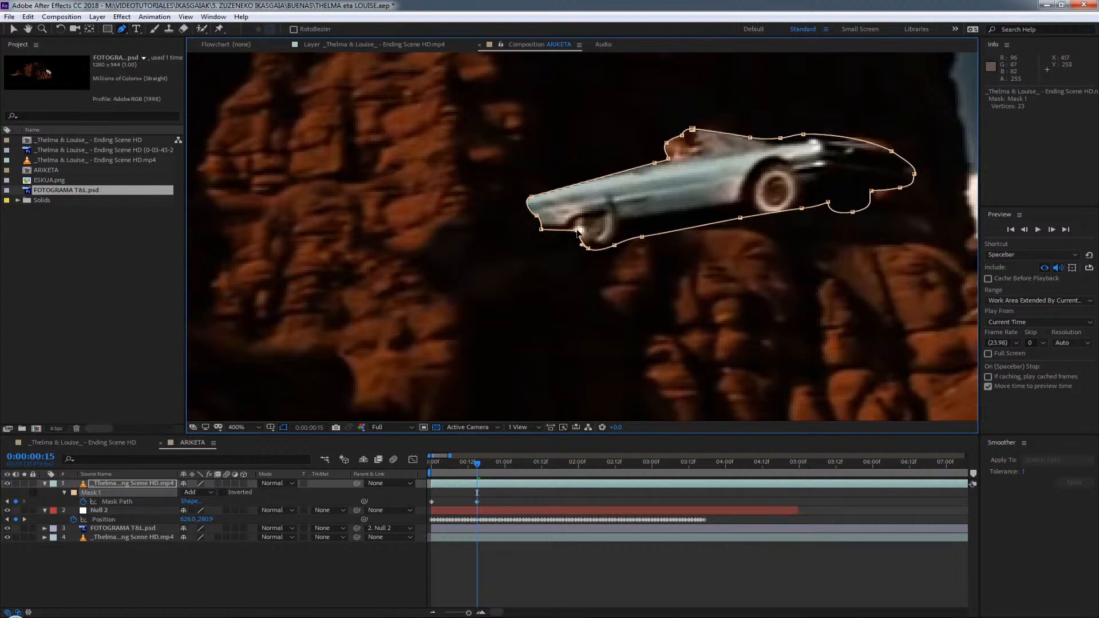
left_click_drag(574, 233, 564, 231)
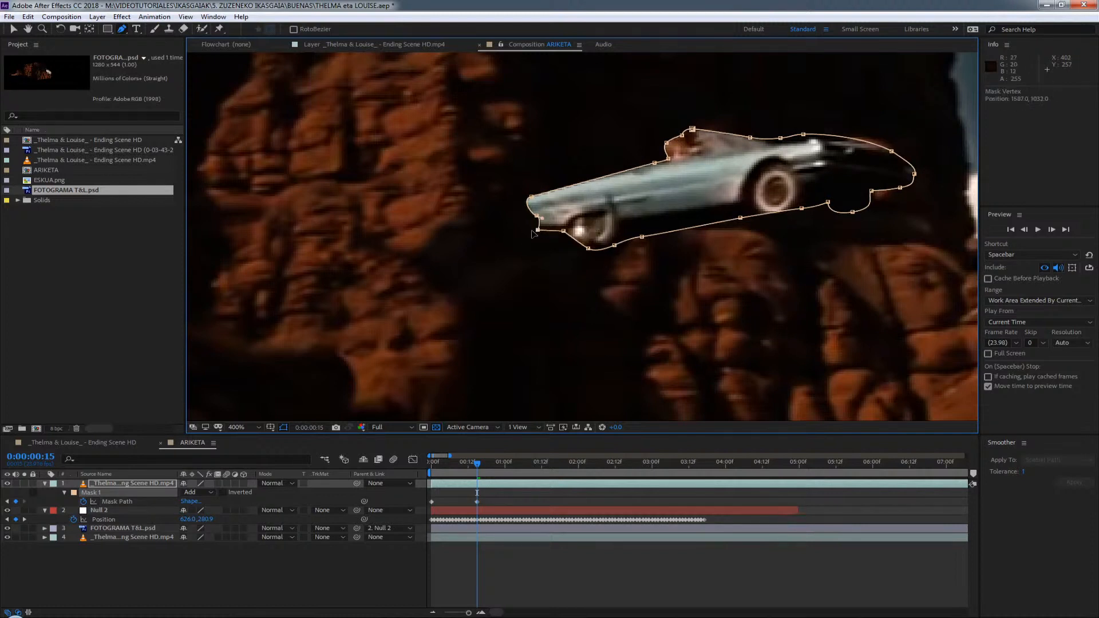
left_click_drag(538, 216, 513, 197)
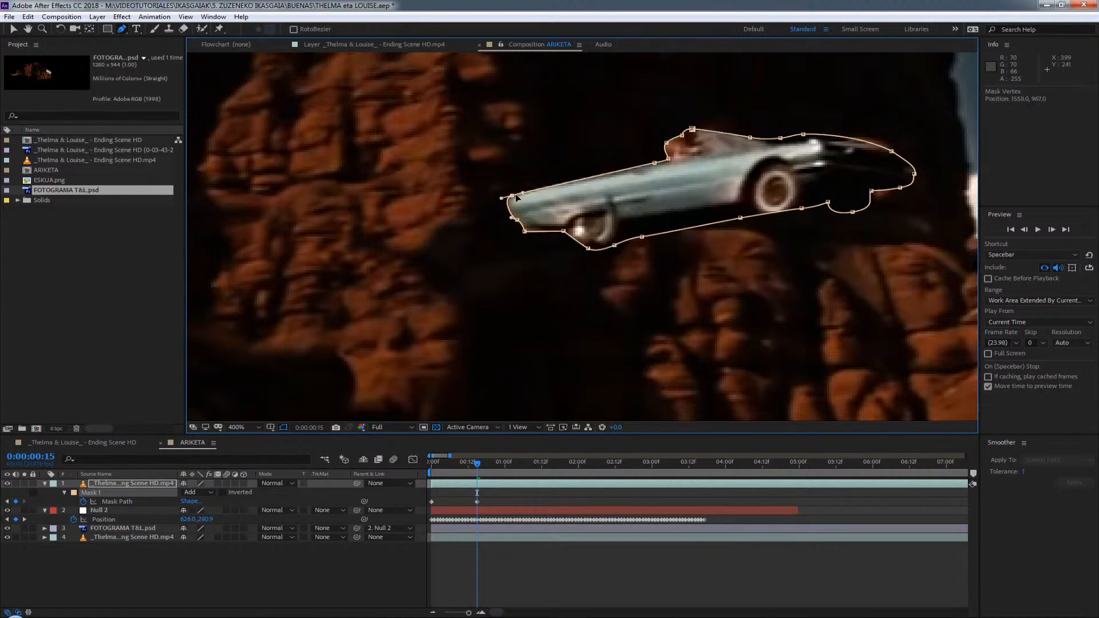
left_click_drag(650, 163, 623, 170)
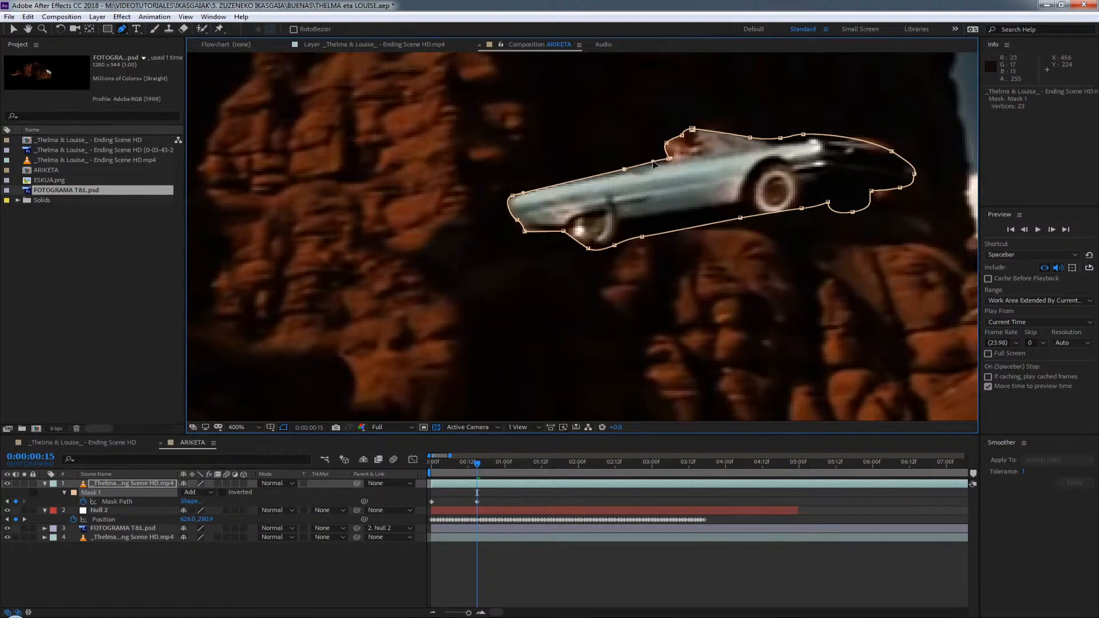
left_click(667, 159)
left_click_drag(667, 161, 660, 141)
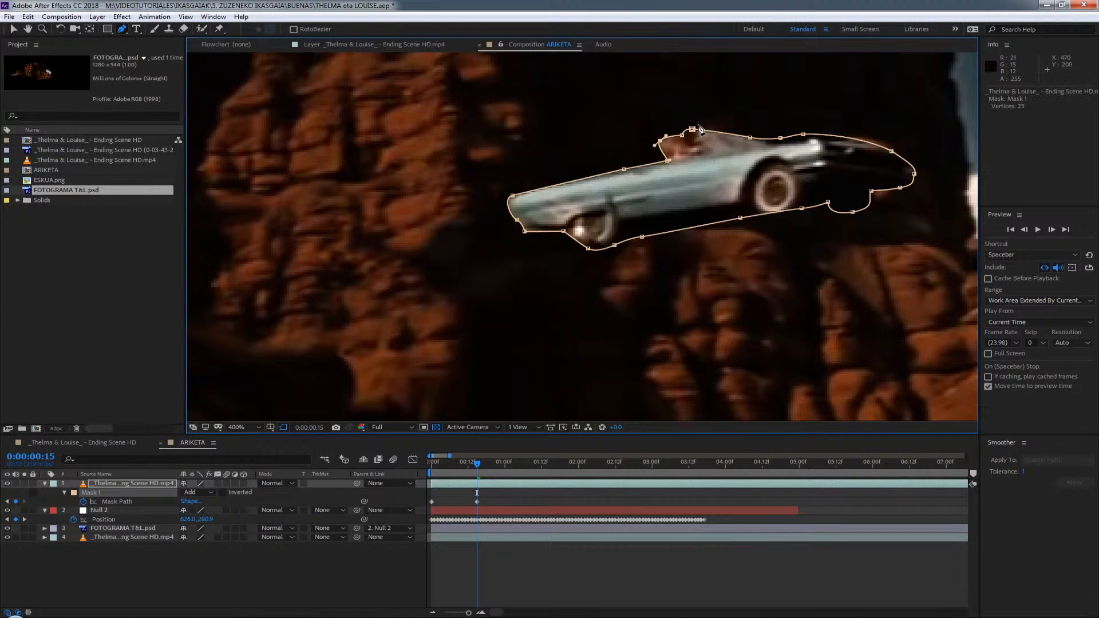
Adjust the mask vertices at 0:00:00:15 along the windshield, hood and nose of the car.
left_click(749, 137)
left_click_drag(780, 138, 808, 140)
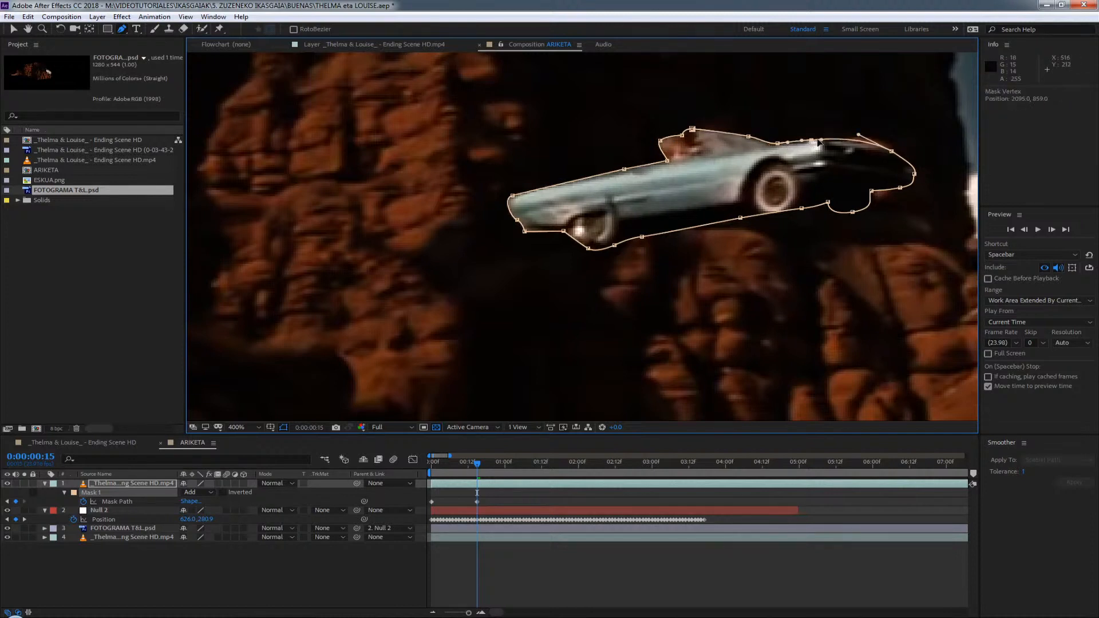
mouse_move(898, 151)
left_mouse_down()
mouse_move(910, 146)
mouse_move(899, 154)
left_mouse_up()
key("ctrl+z")
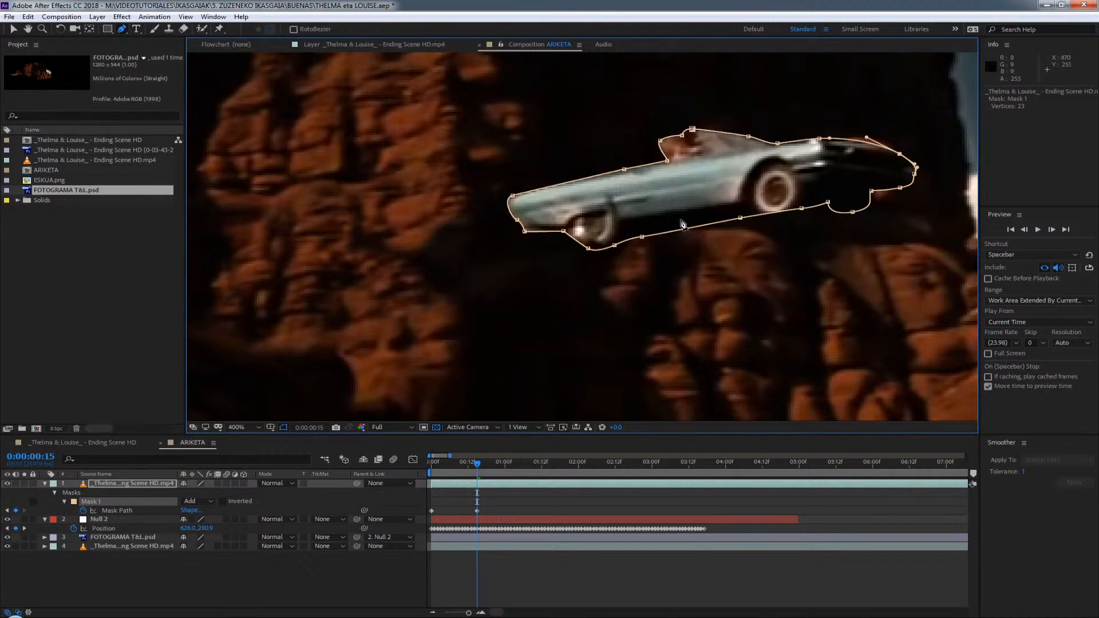
key("h")
left_click_drag(635, 223, 516, 259)
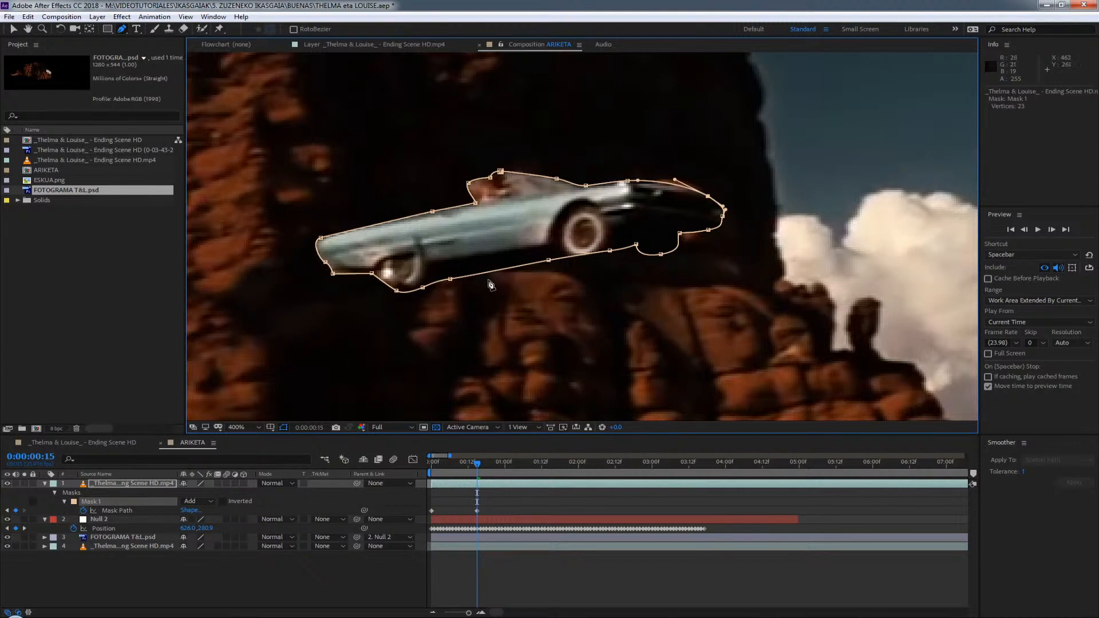
left_click_drag(548, 262, 531, 186)
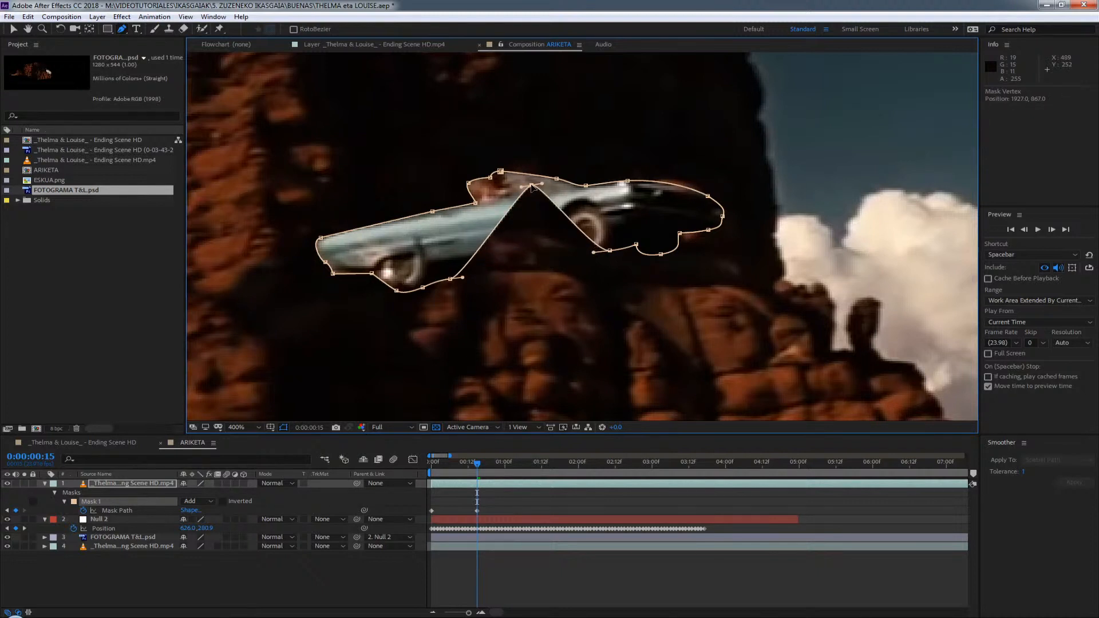
left_click_drag(531, 185, 542, 319)
key("ctrl+z")
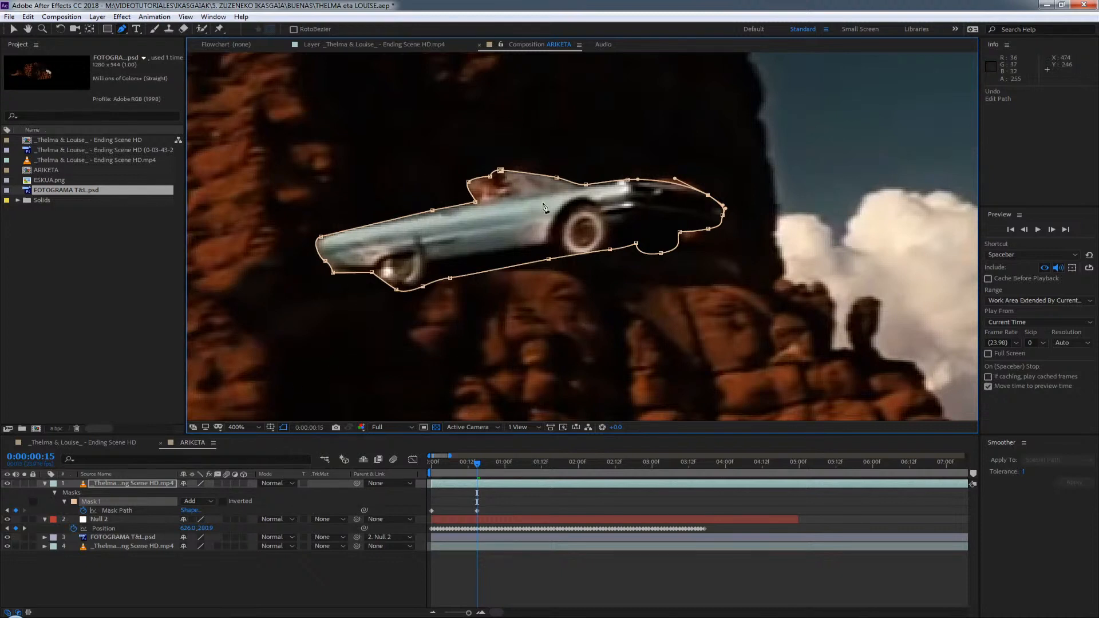
Set Mask 1's mode to None and adjust its vertices at 0:00:00:15 around the rear wheel, underside and hood.
left_click(210, 501)
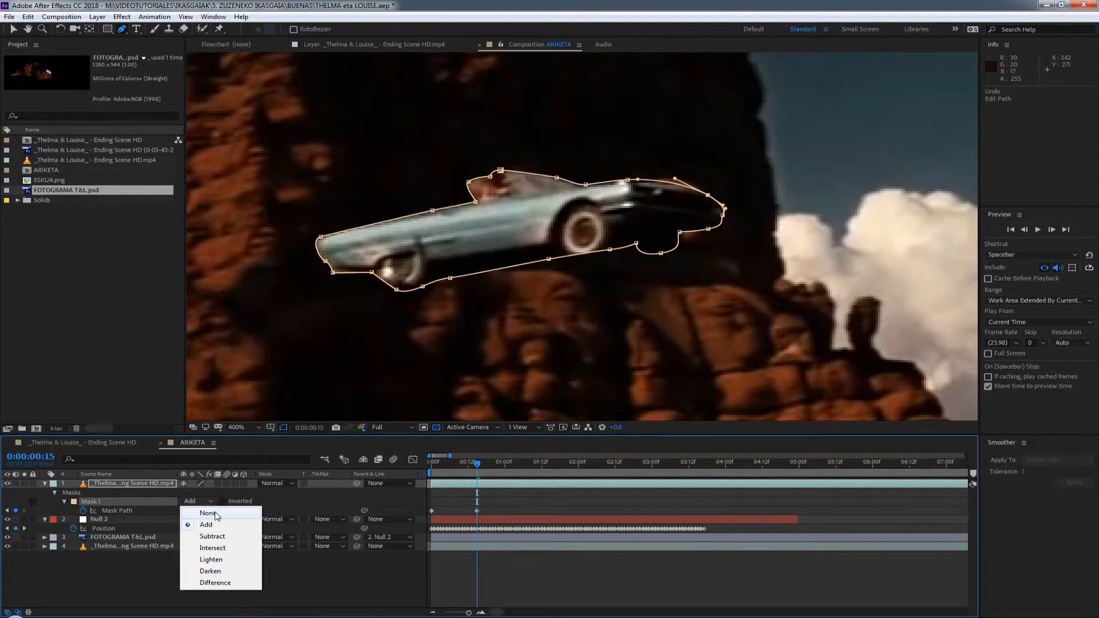
left_click(208, 514)
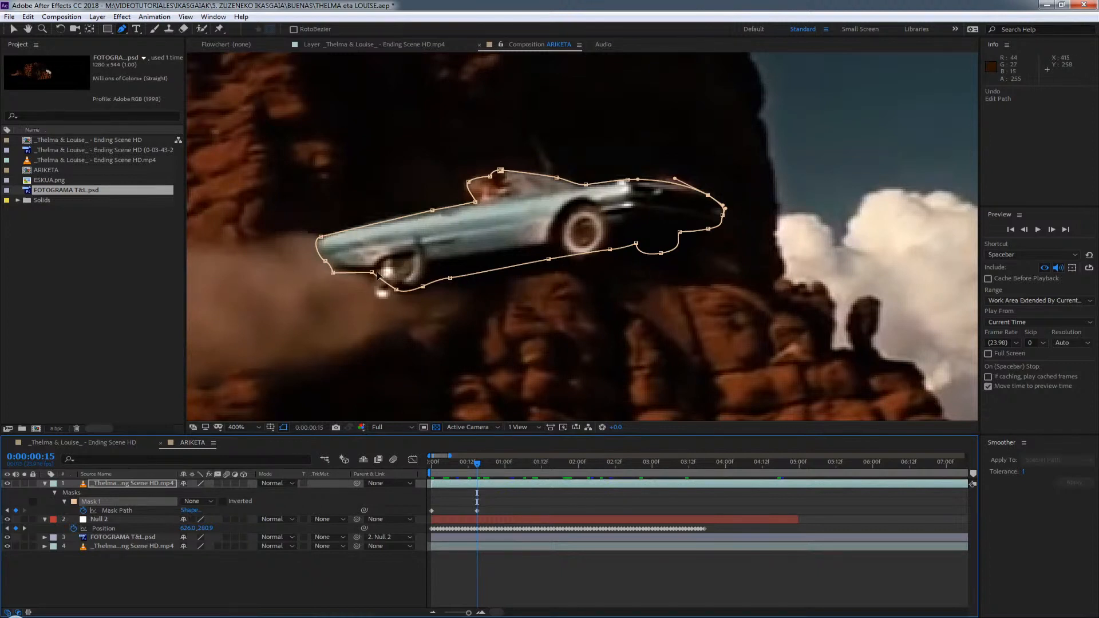
left_click_drag(372, 272, 391, 294)
left_click(428, 283)
left_click(438, 279)
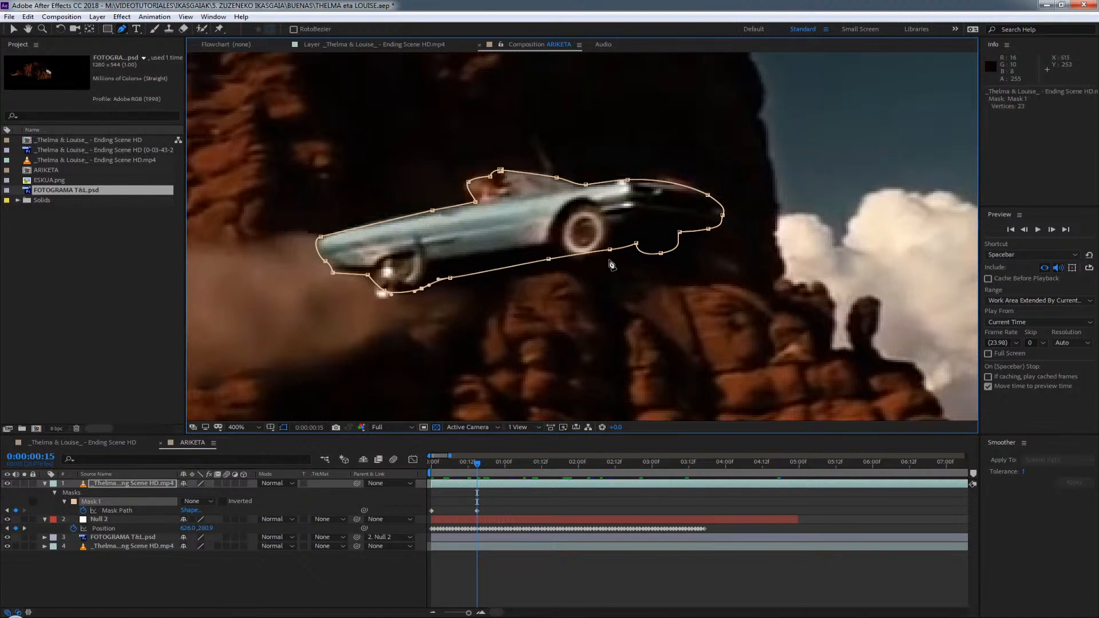
left_click_drag(610, 249, 560, 259)
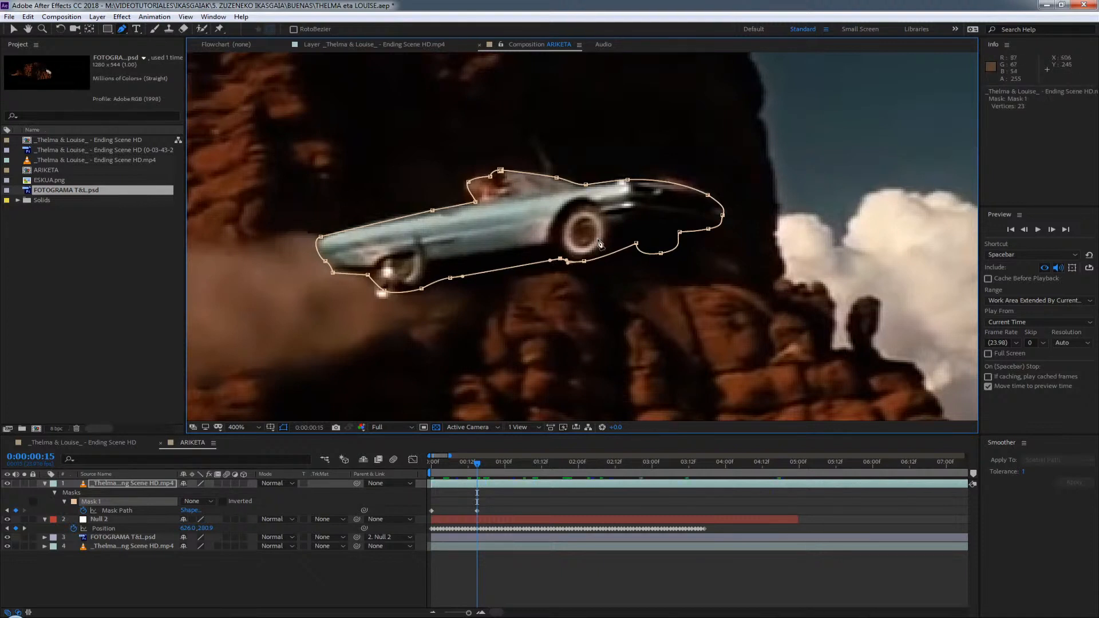
left_click_drag(725, 206, 629, 181)
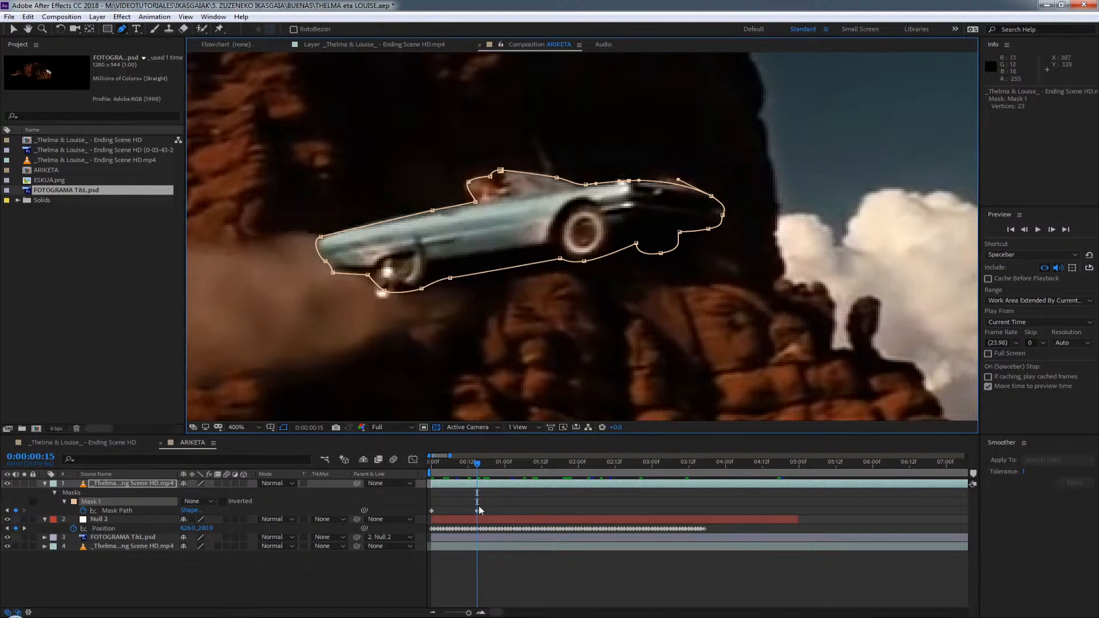
Set Mask 1's mode back to Add at the first frame and hide the mask outlines in the viewer.
left_click(45, 519)
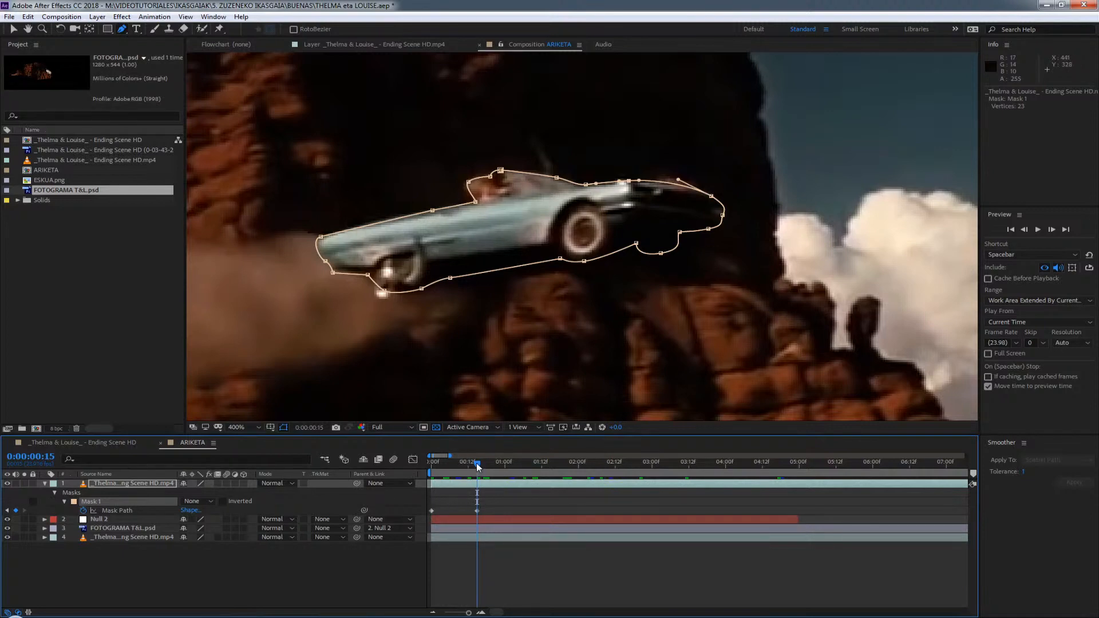
left_click_drag(478, 467, 428, 476)
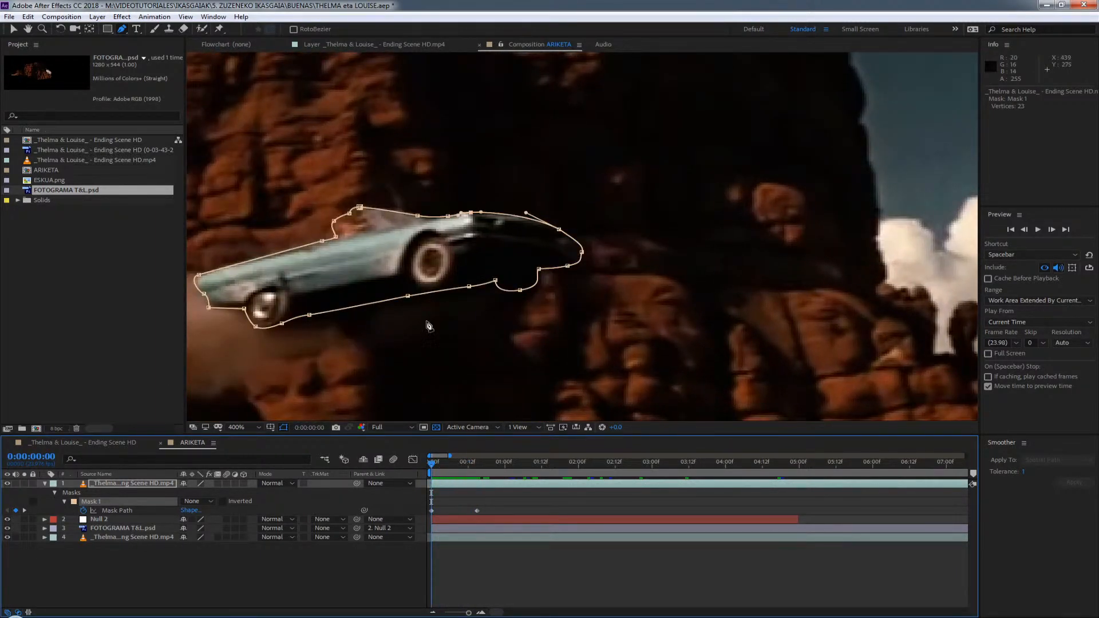
left_click_drag(428, 326, 571, 310)
left_click(243, 427)
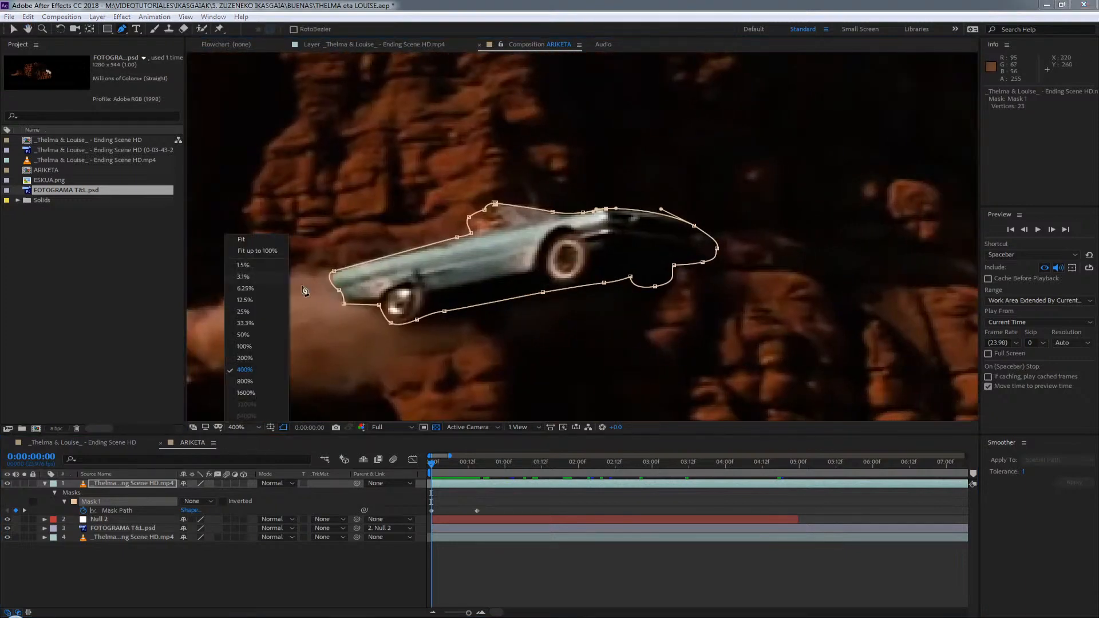
left_click(258, 251)
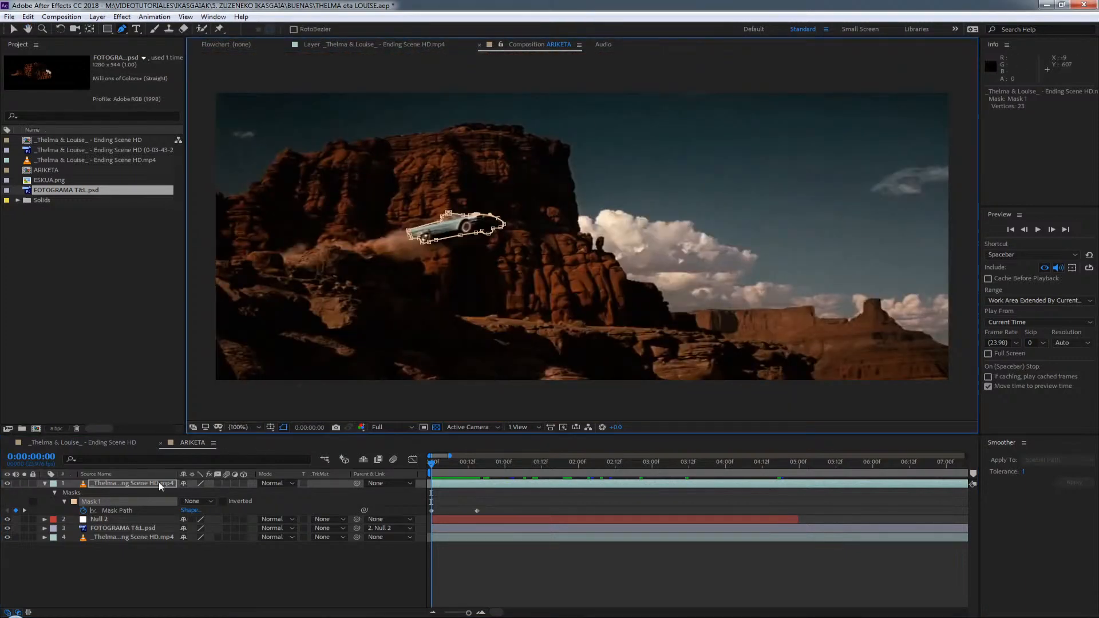
left_click(199, 502)
left_click(201, 518)
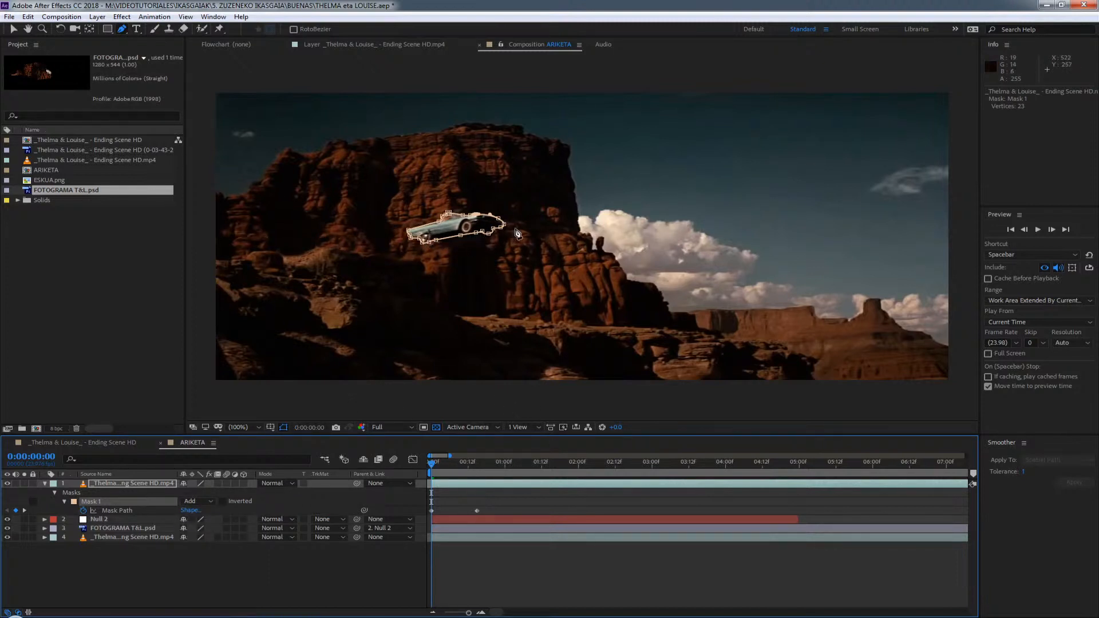
left_click(284, 427)
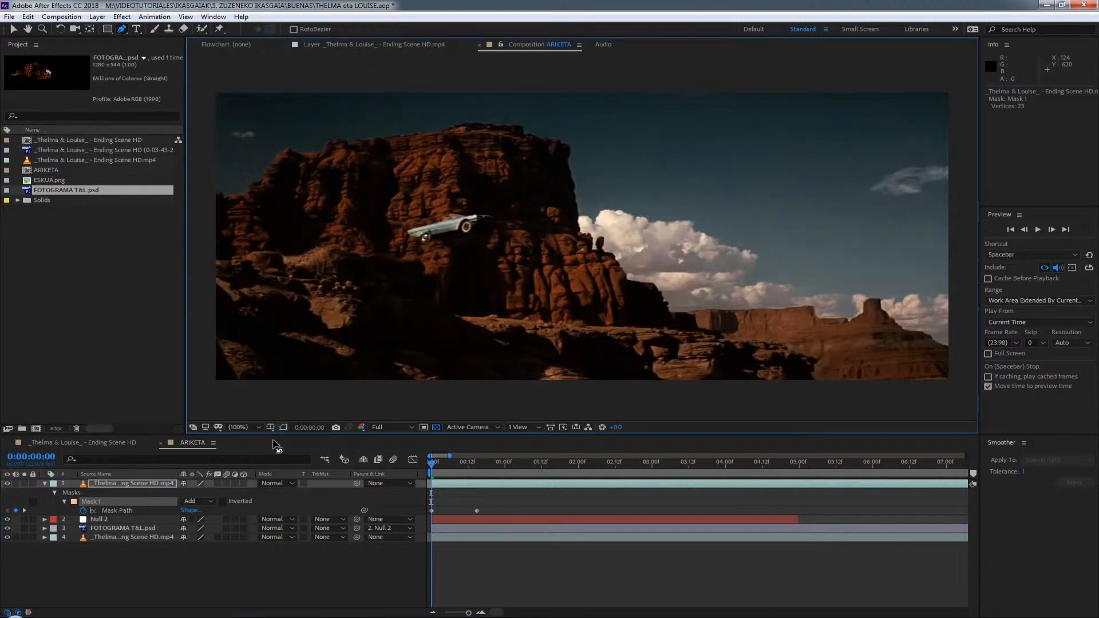
Preview the masked car's flight from the first frame.
left_click(421, 462)
key("space")
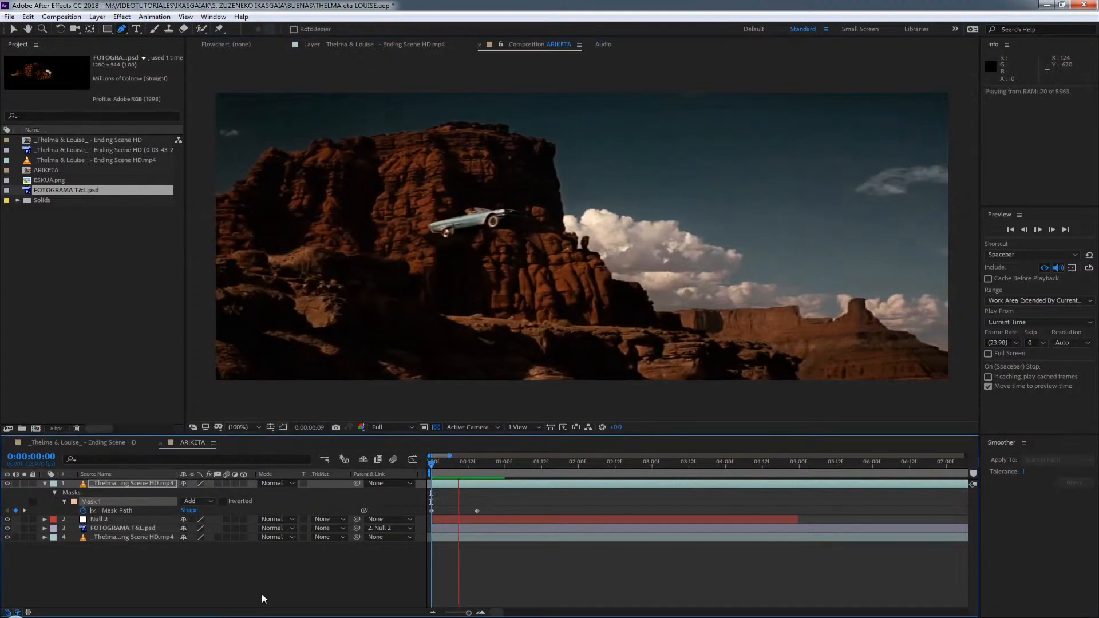
key("space")
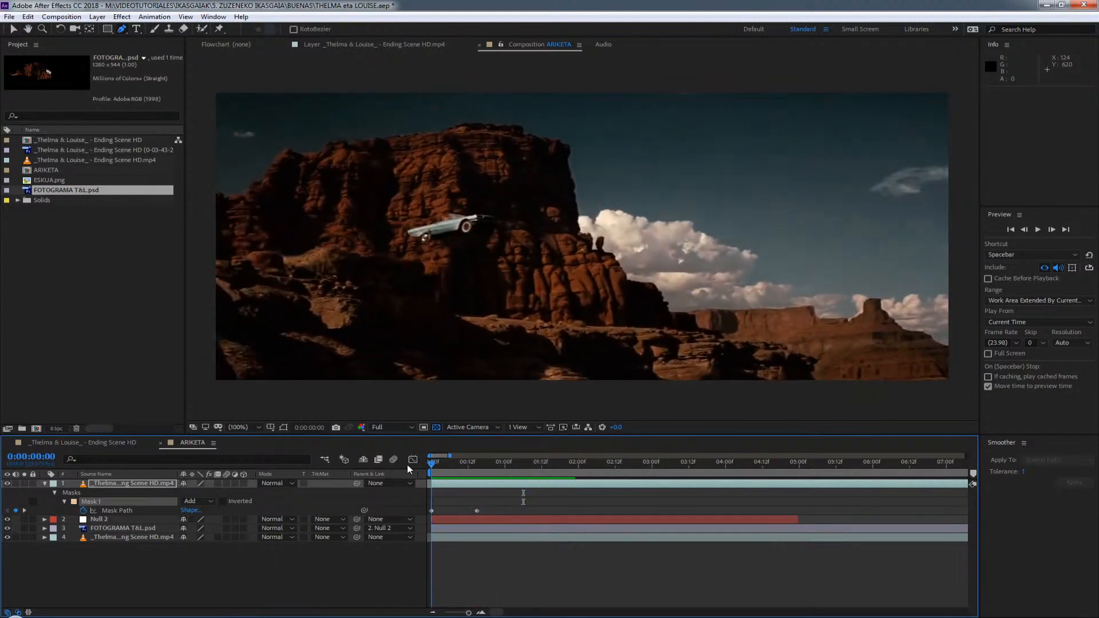
Show the mask outline at 0:00:00:09 and move the lower tail vertex inward against the car's rear edge.
left_click_drag(432, 464, 462, 471)
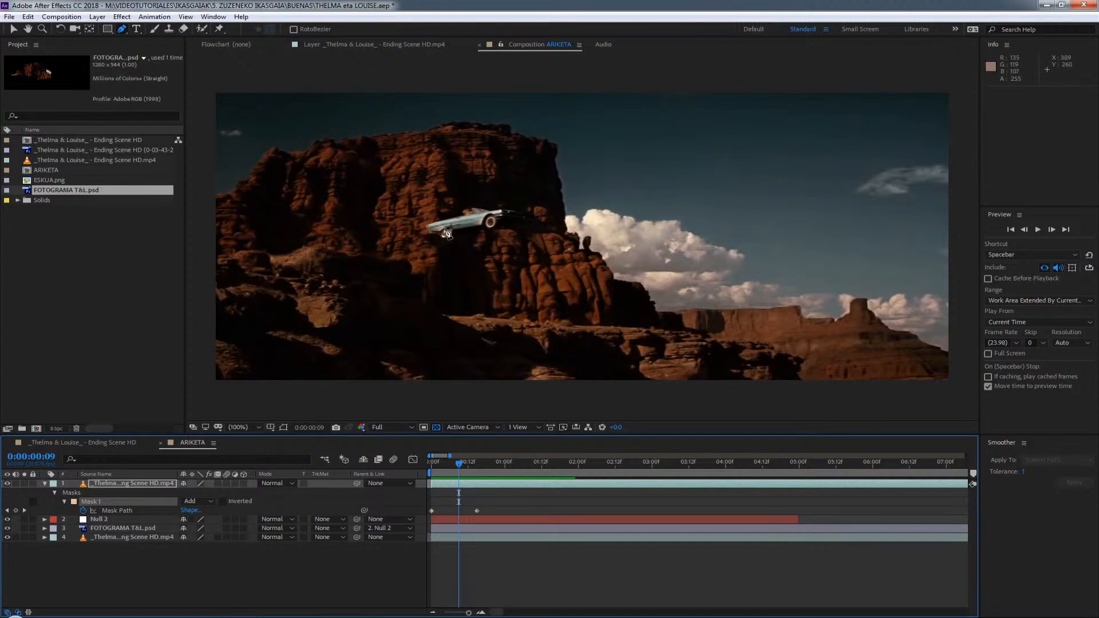
key("z")
left_click_drag(429, 239, 565, 183)
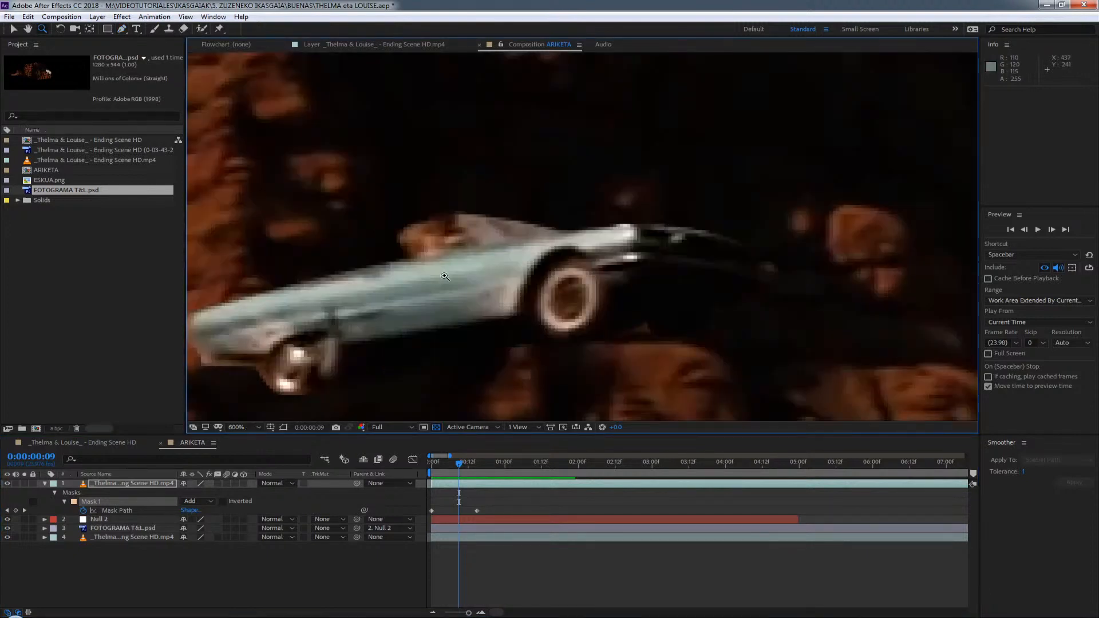
left_click_drag(445, 276, 491, 280)
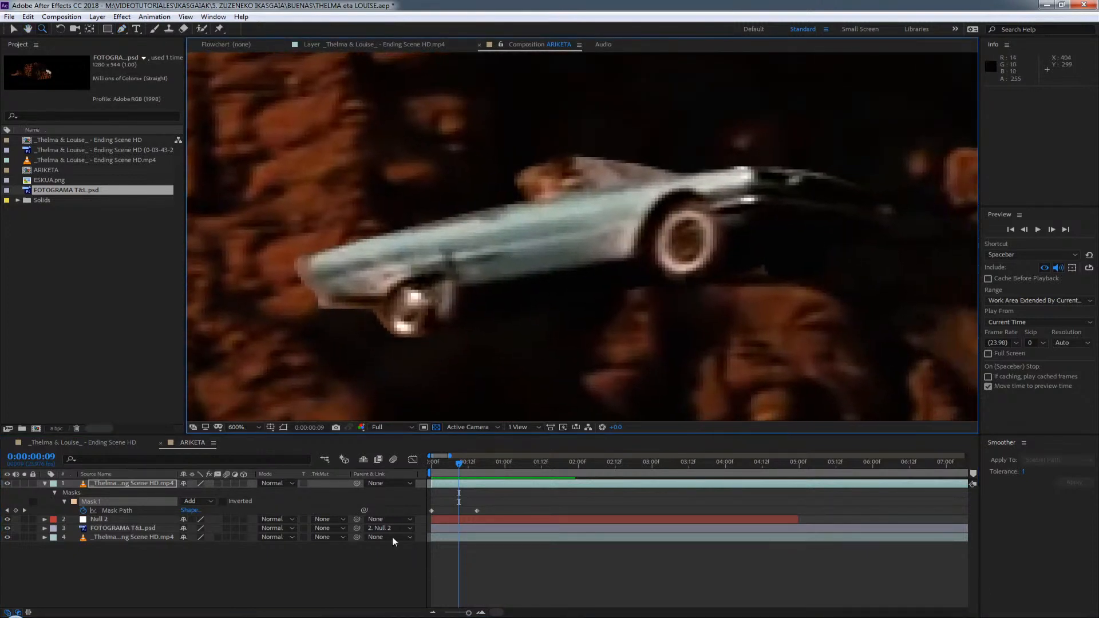
left_click(102, 510)
left_click(282, 427)
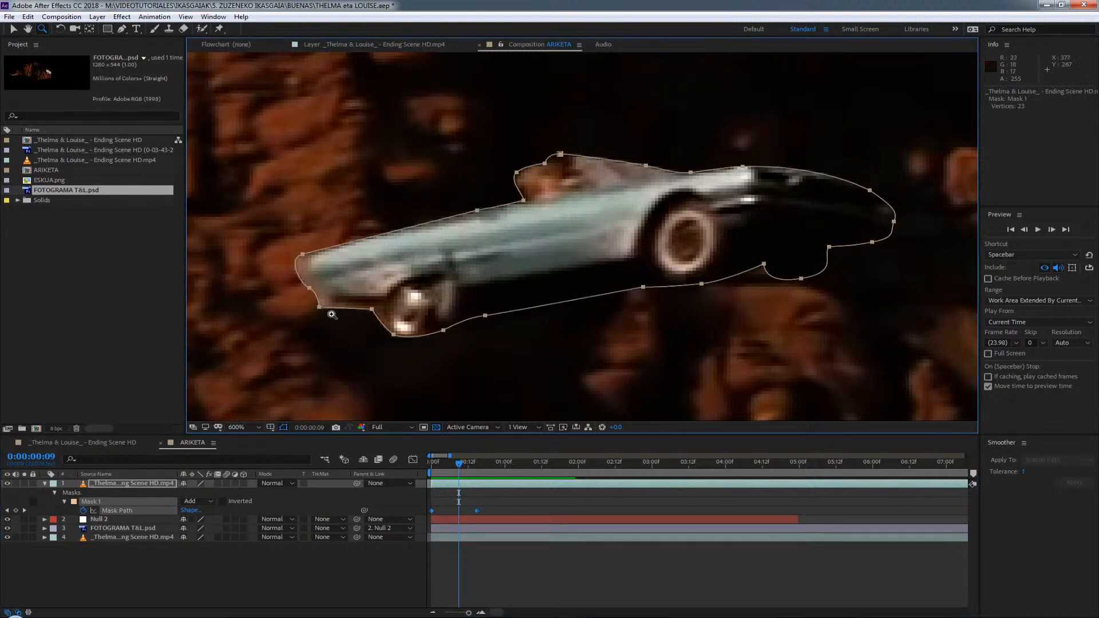
key("v")
key("p")
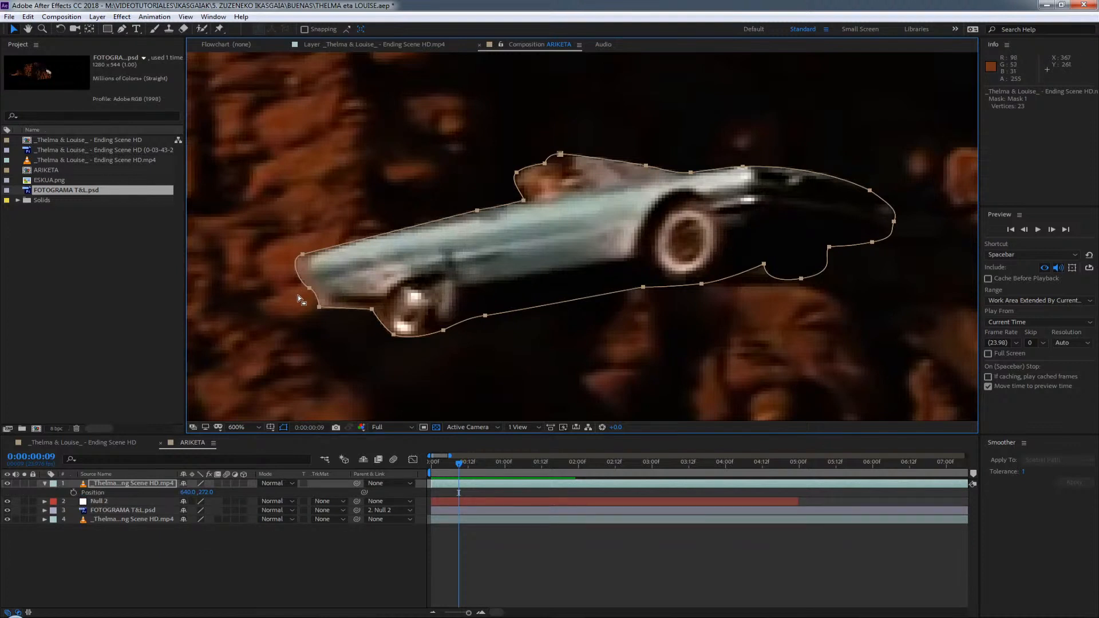
left_click_drag(299, 295, 315, 288)
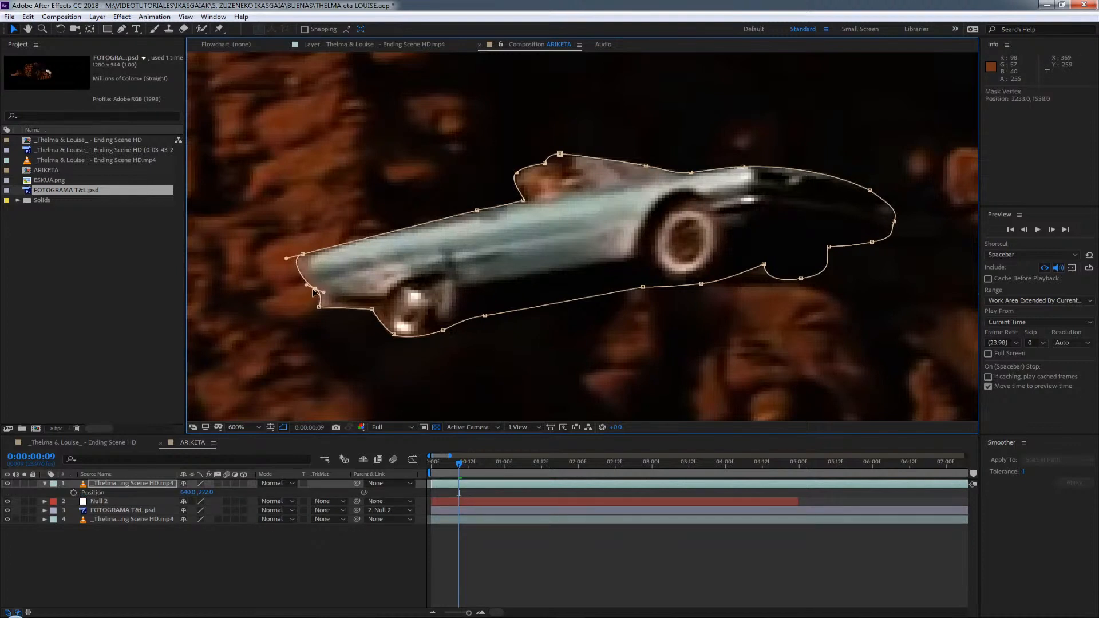
Set Mask 1's feather to 4.0 pixels and its expansion to -0.5 pixels.
key("m")
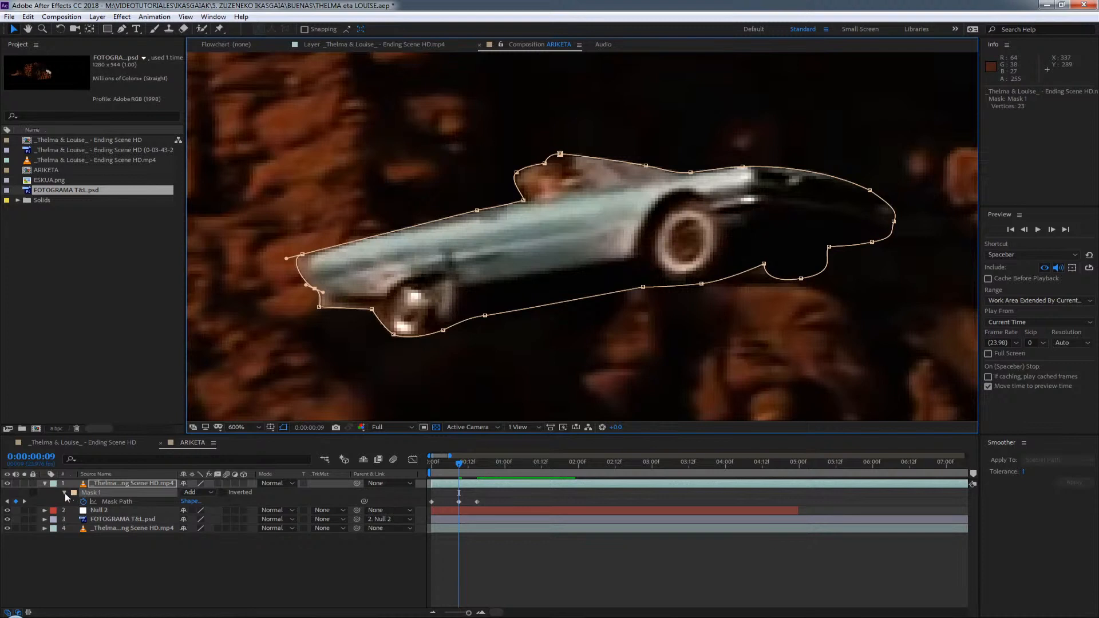
left_click(64, 493)
left_click(64, 493)
left_click(65, 493)
left_click(65, 493)
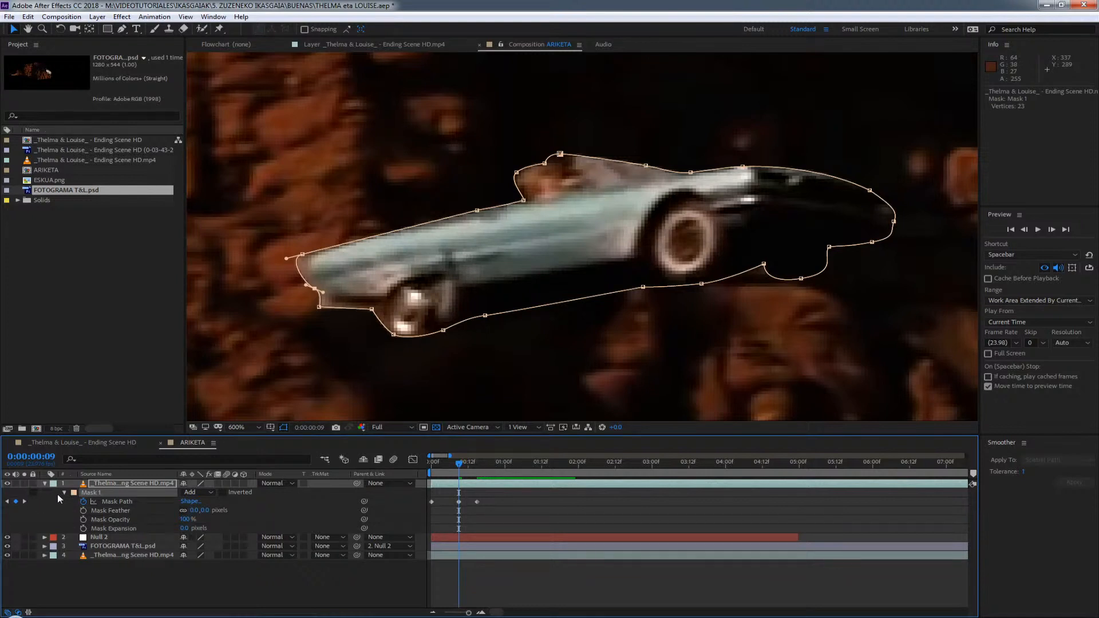
left_click(195, 510)
left_click(262, 509)
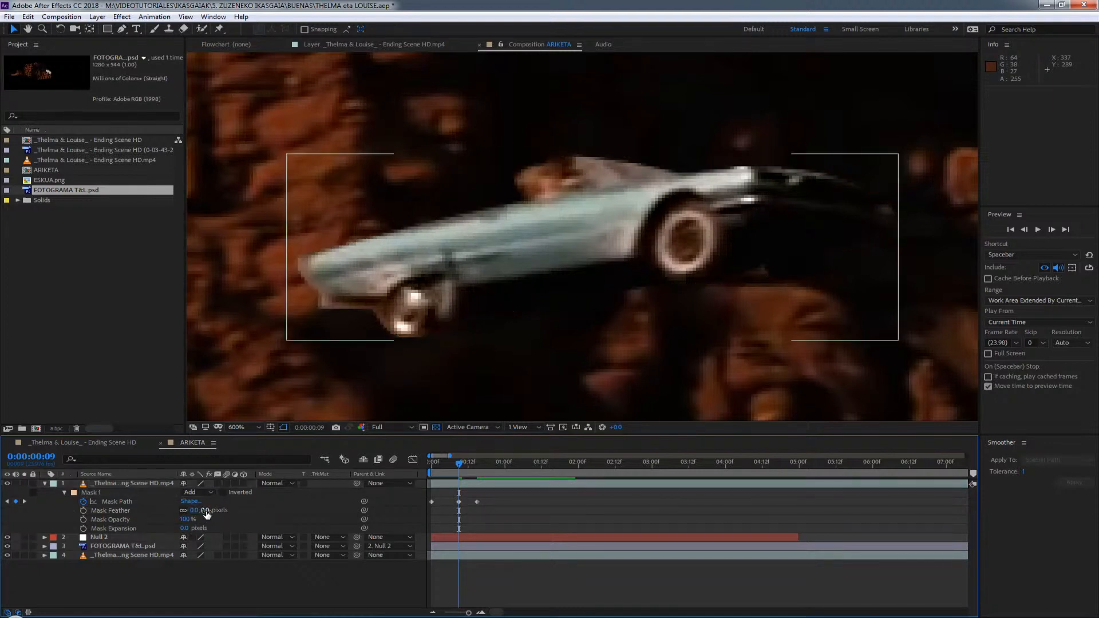
left_click_drag(205, 510, 209, 511)
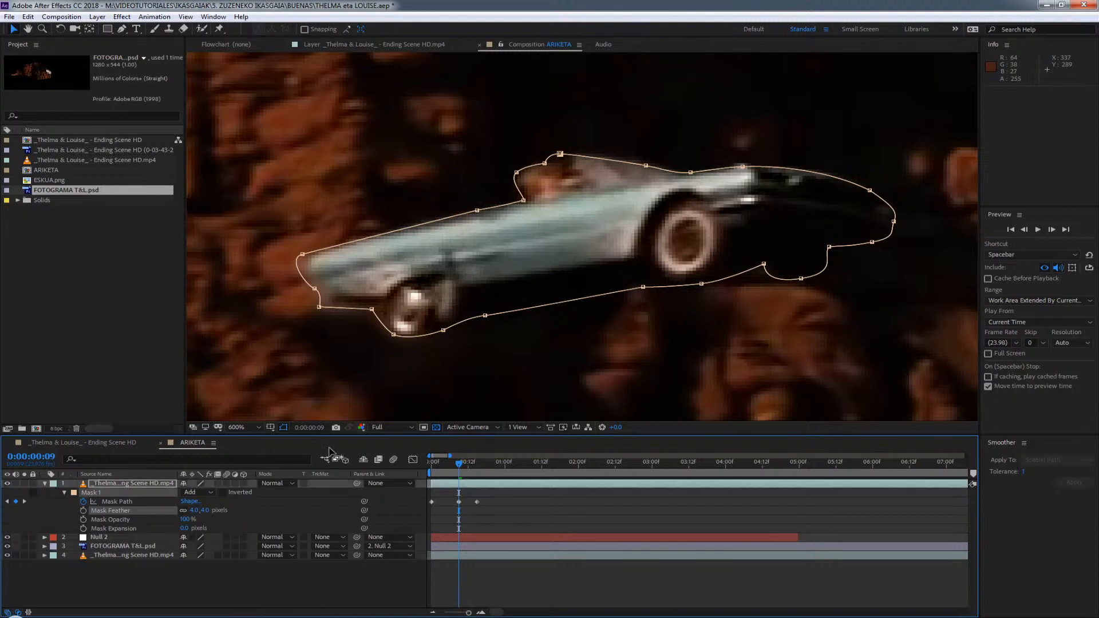
left_click(284, 428)
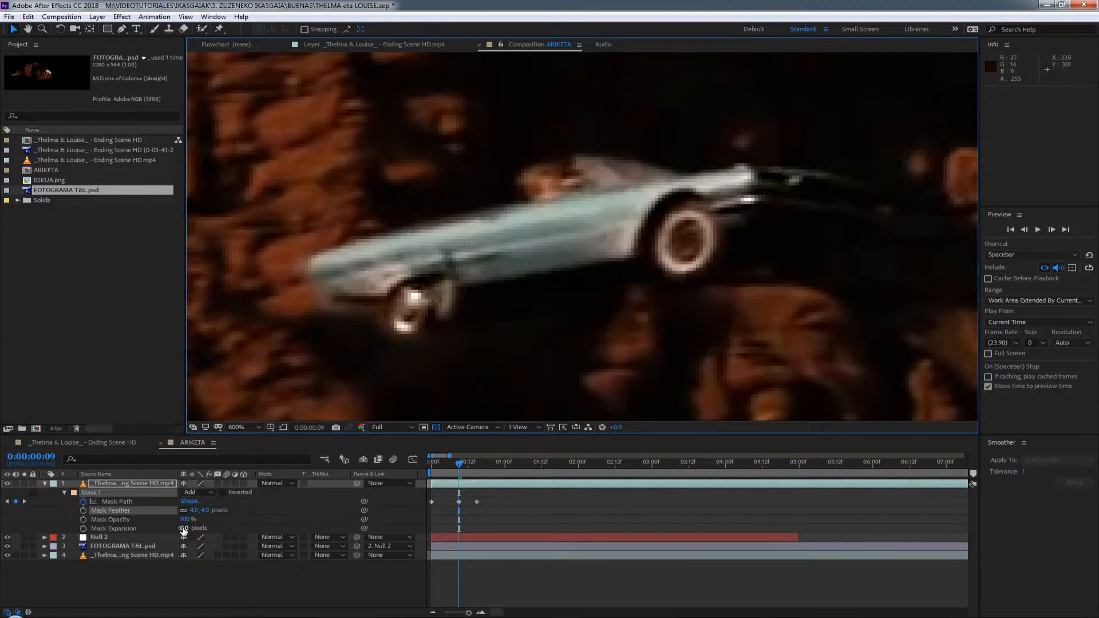
left_click_drag(183, 530, 173, 529)
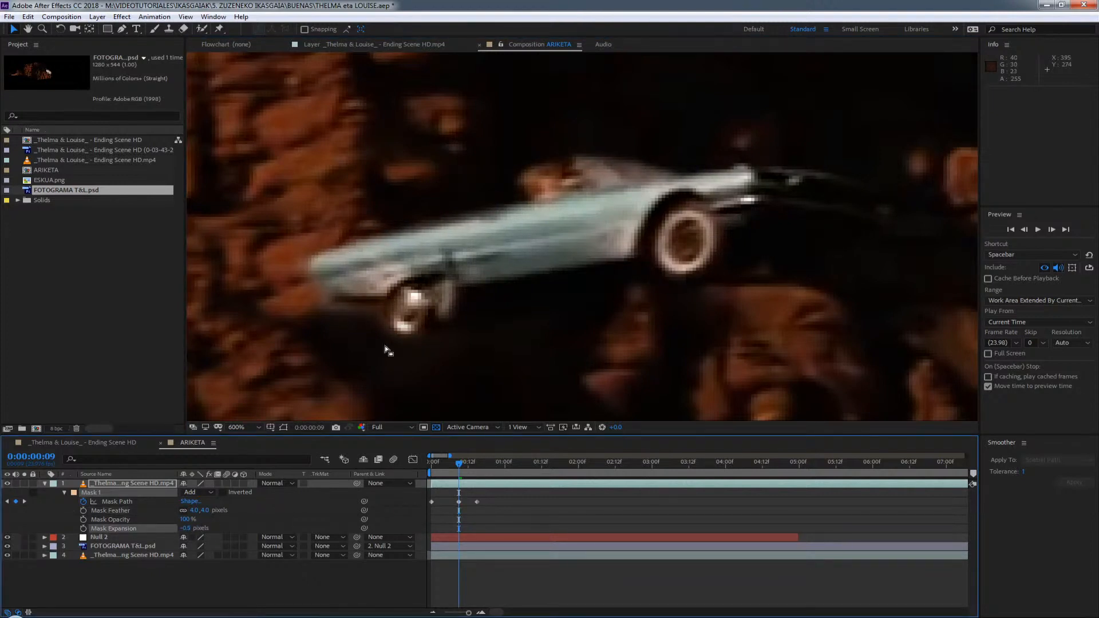
Show the mask outline at 0:00:00:03 and move the vertex below the car's front wheel slightly closer to the tyre.
mouse_move(458, 462)
left_mouse_down()
mouse_move(428, 464)
mouse_move(456, 467)
left_mouse_up()
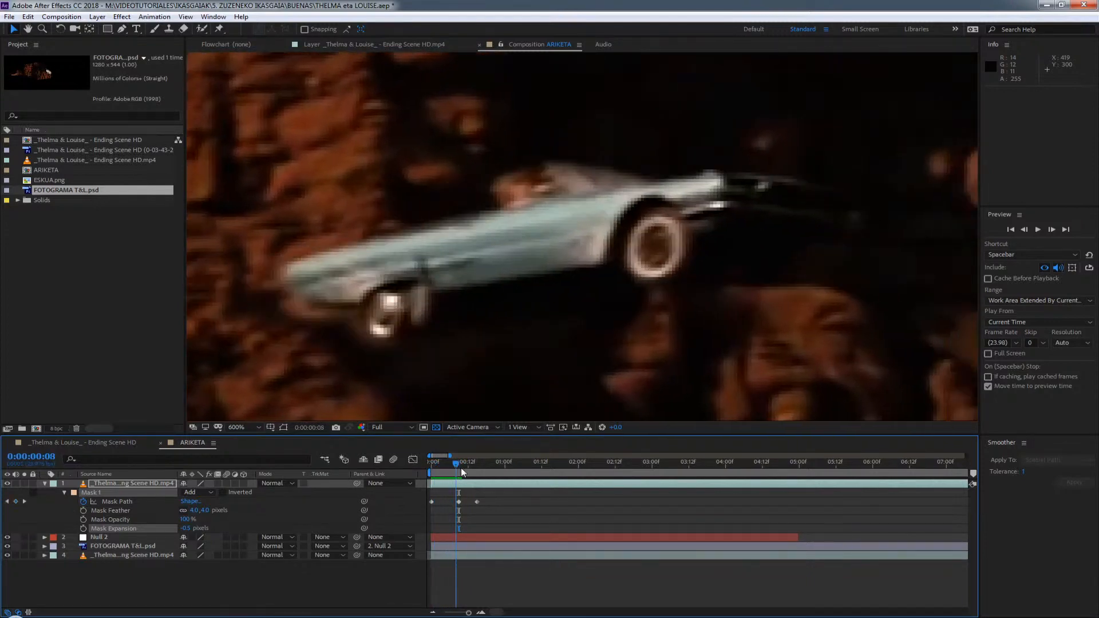
key("z")
left_click(566, 330, "alt")
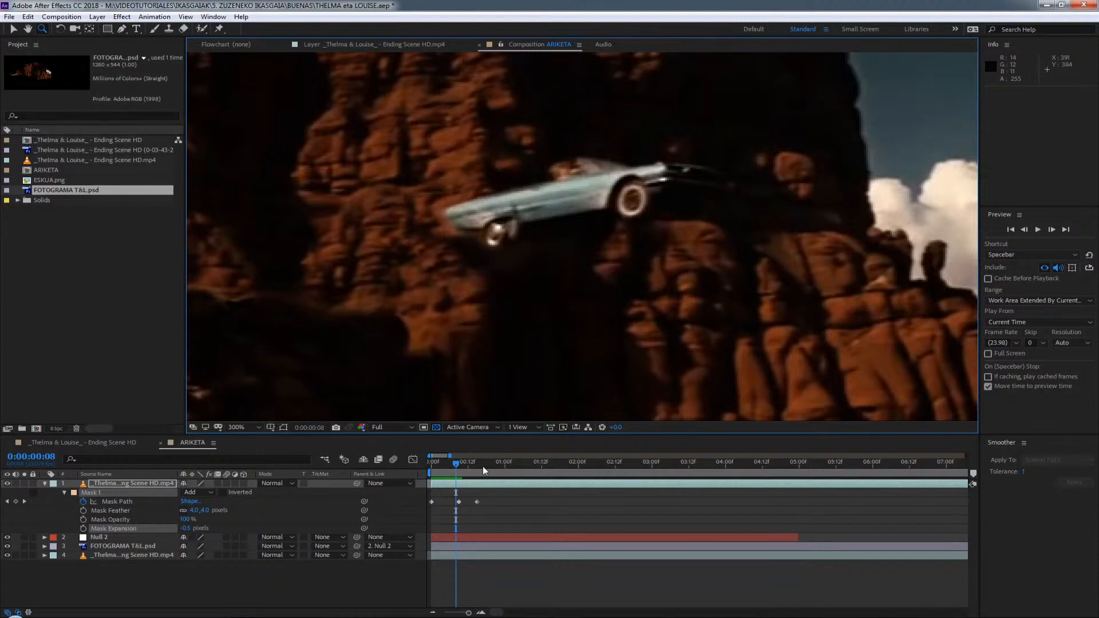
mouse_move(454, 462)
left_mouse_down()
mouse_move(417, 462)
mouse_move(441, 469)
left_mouse_up()
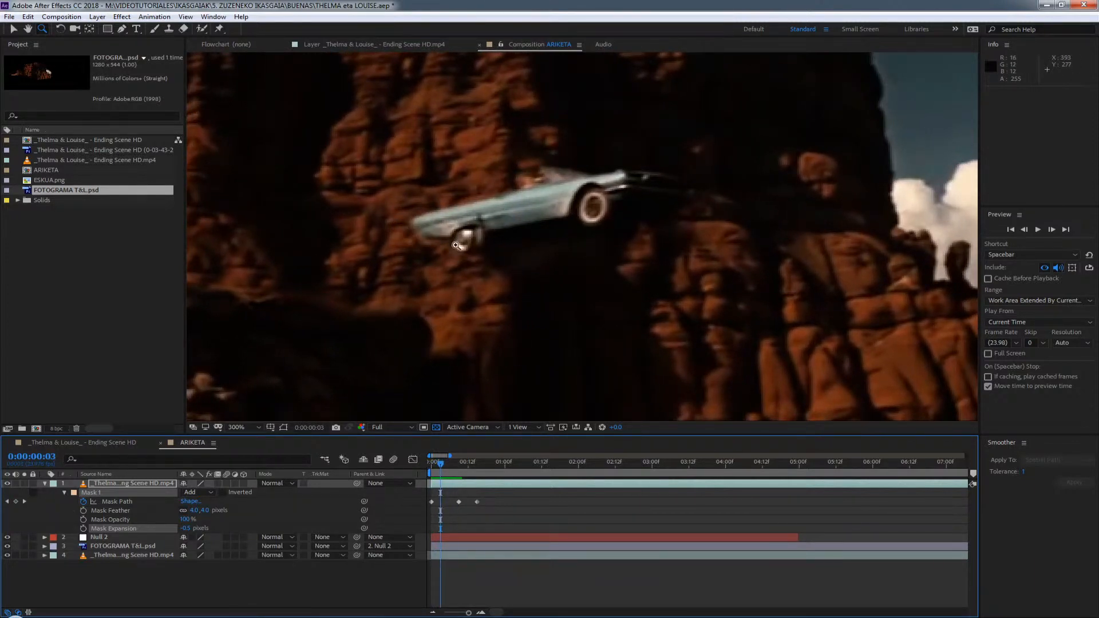
left_click(283, 427)
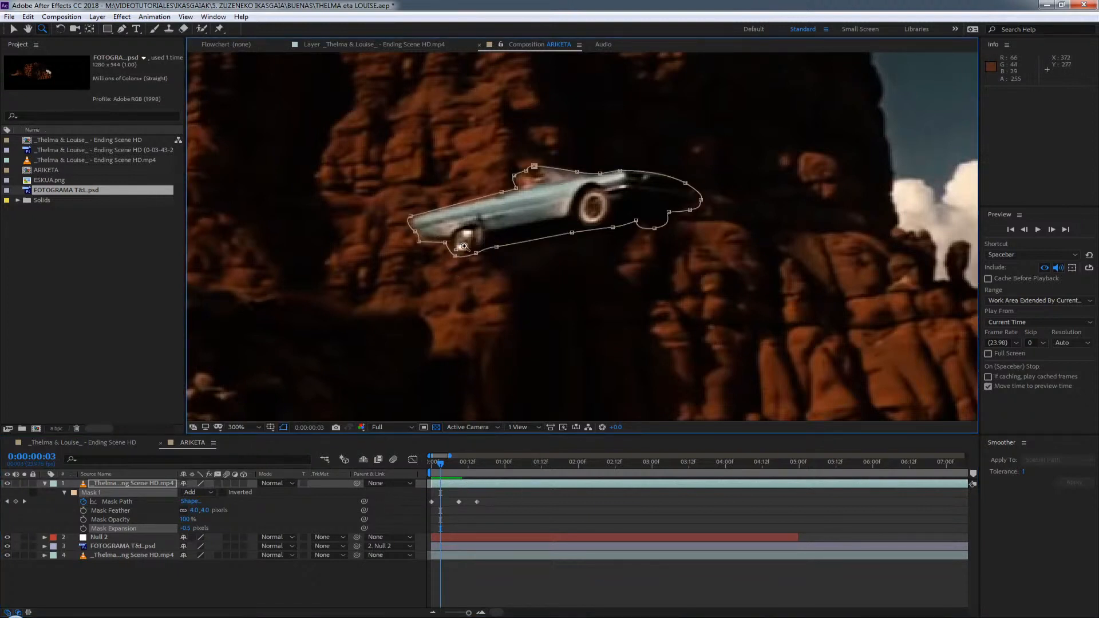
scroll(465, 248, "up", 5)
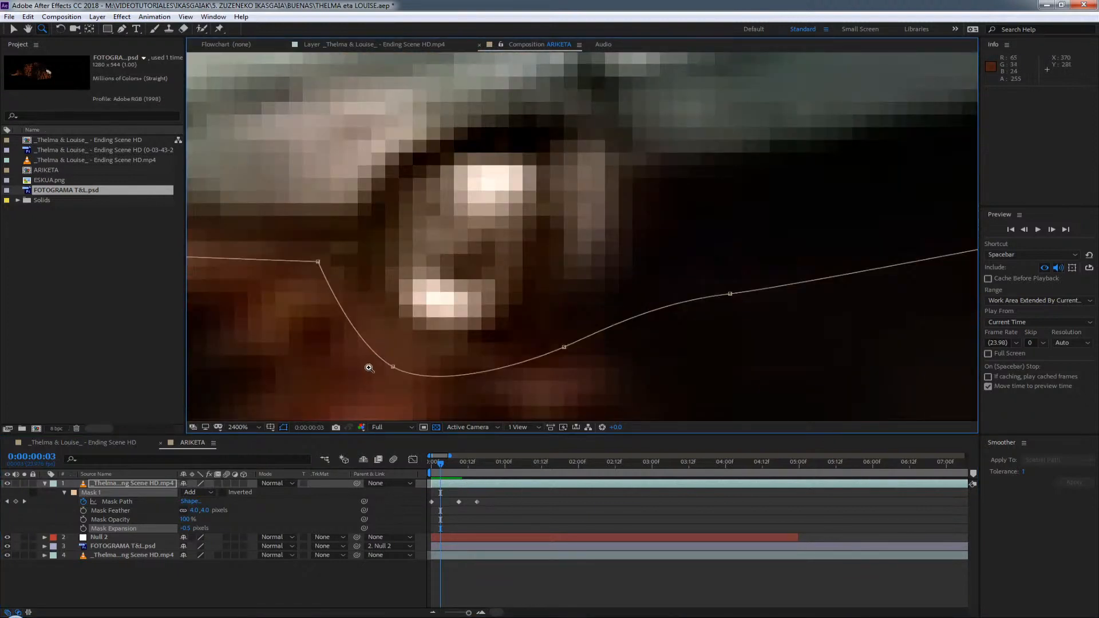
key("v")
left_click(393, 366)
left_click_drag(392, 366, 396, 364)
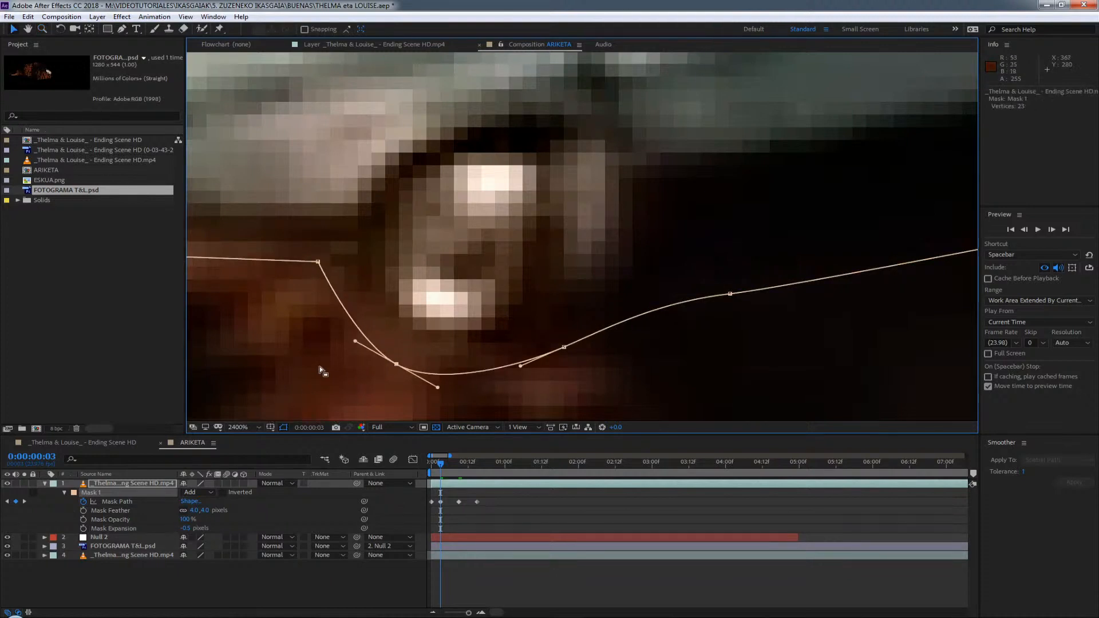
Move the mask vertex under the car's nose inward at 0:00:00:03 and check the mask's fit up to 0:00:01:00.
scroll(355, 304, "down", 5)
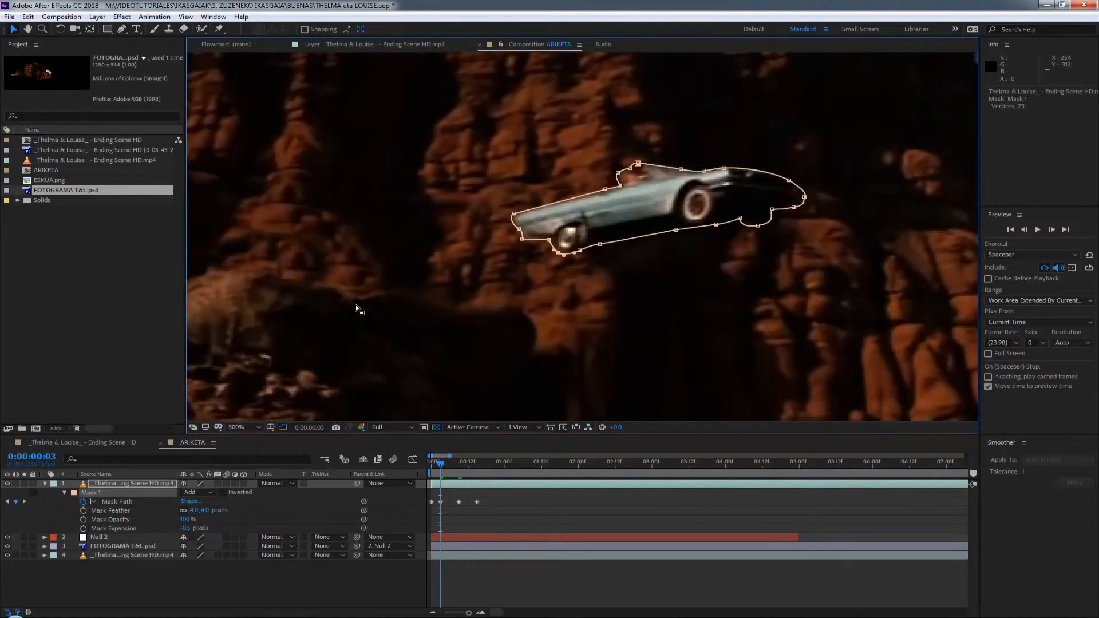
left_click_drag(522, 237, 535, 239)
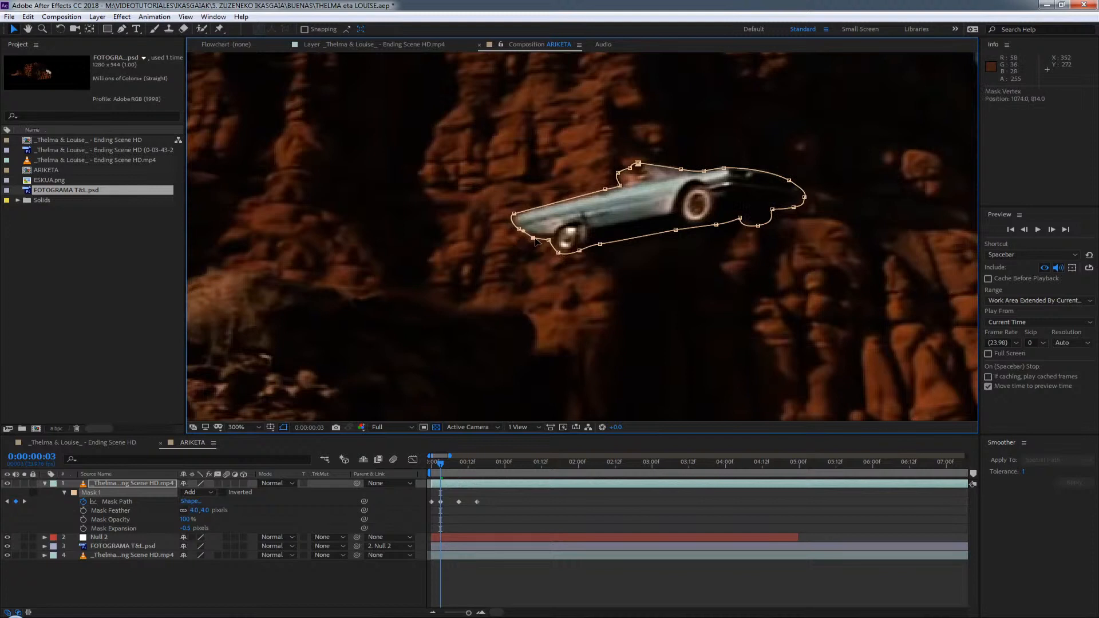
left_click_drag(601, 215, 372, 262)
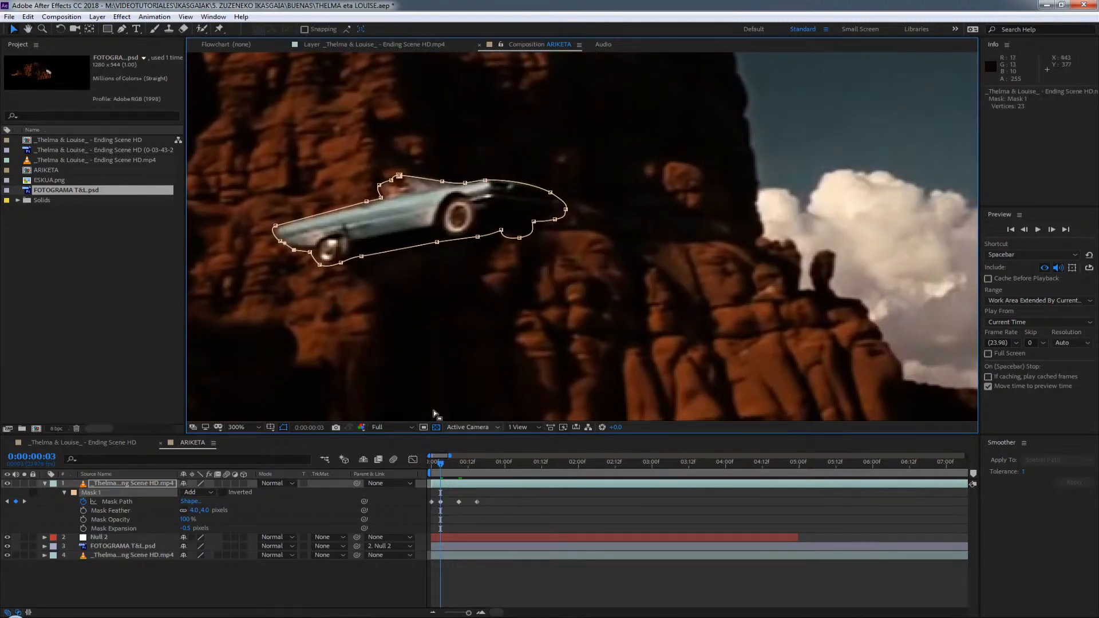
left_click_drag(458, 462, 491, 466)
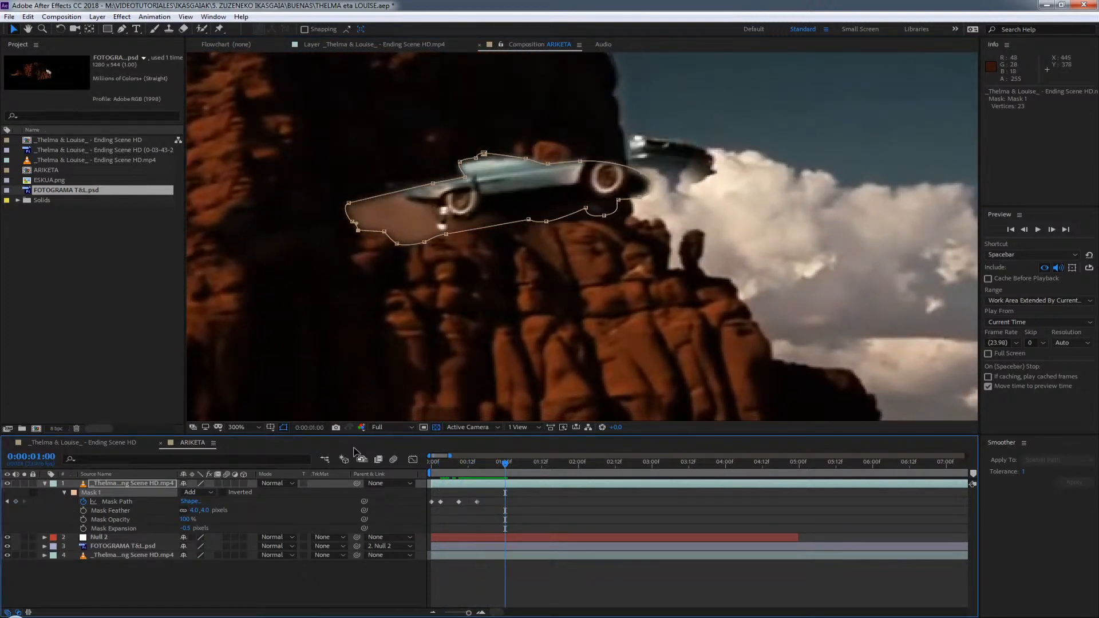
Open the _Thelma & Louise_ - Ending Scene HD composition at 0:03:44:08 and show the mask outline of layer 2.
left_click(100, 444)
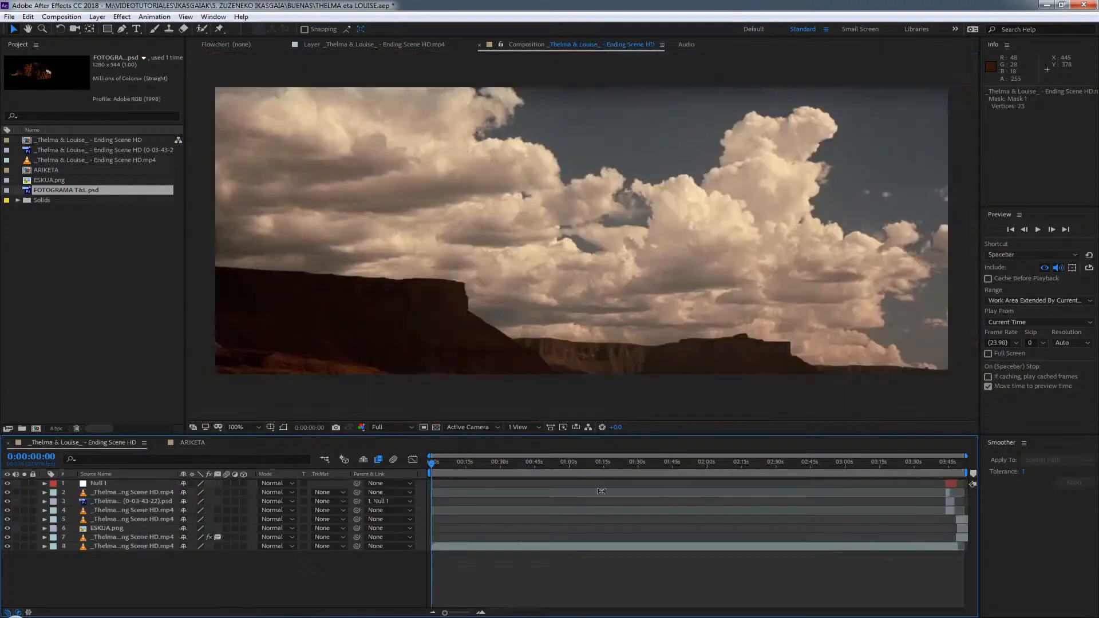
left_click_drag(930, 463, 947, 461)
key("v")
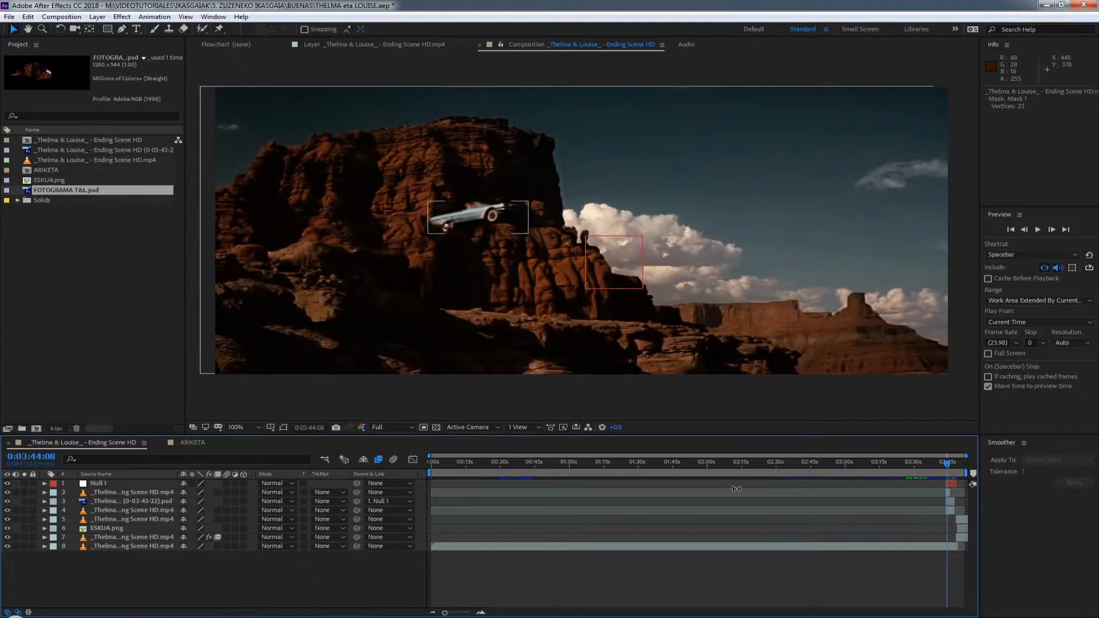
left_click(480, 612)
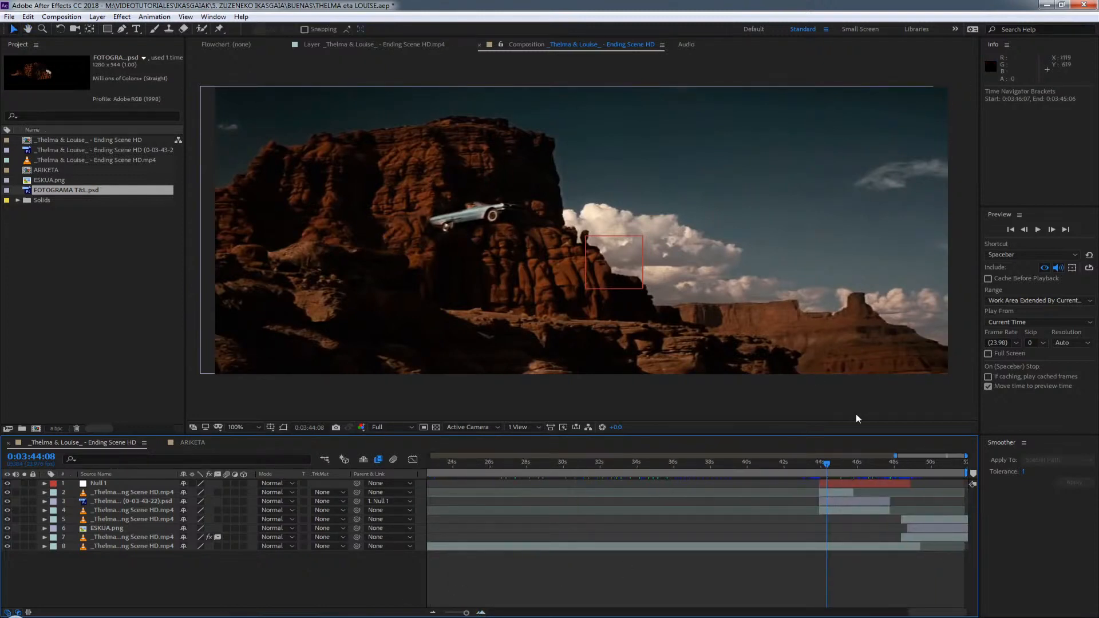
left_click(113, 491)
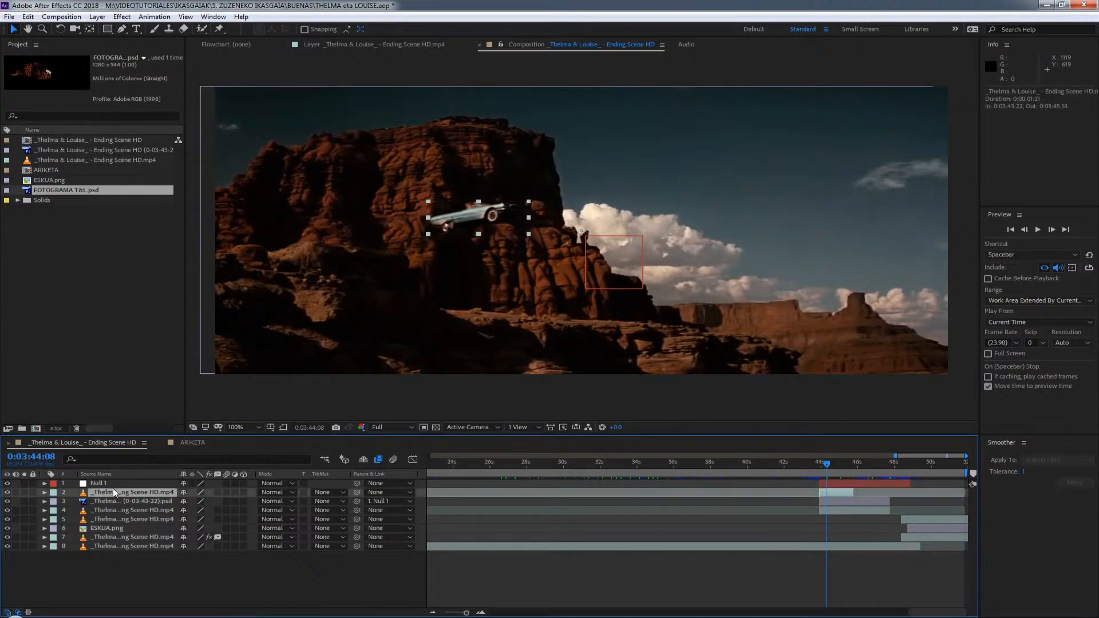
left_click(283, 427)
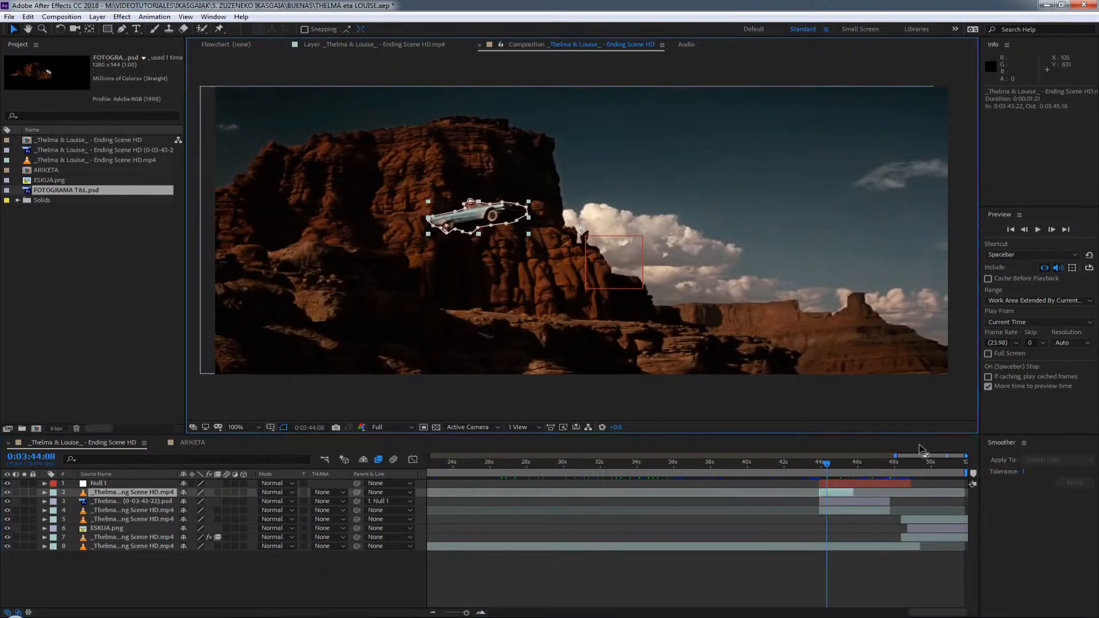
Reveal layer 2's Mask Path keyframes and inspect the car mask up to 0:03:45:06.
scroll(820, 543, "up", 3)
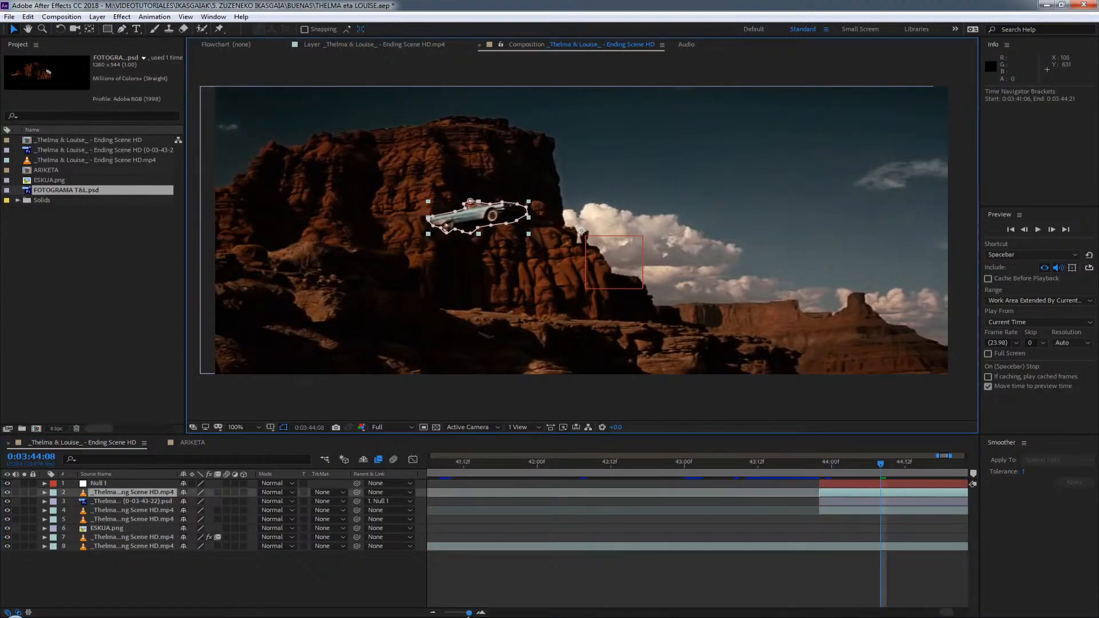
left_click_drag(942, 616, 944, 615)
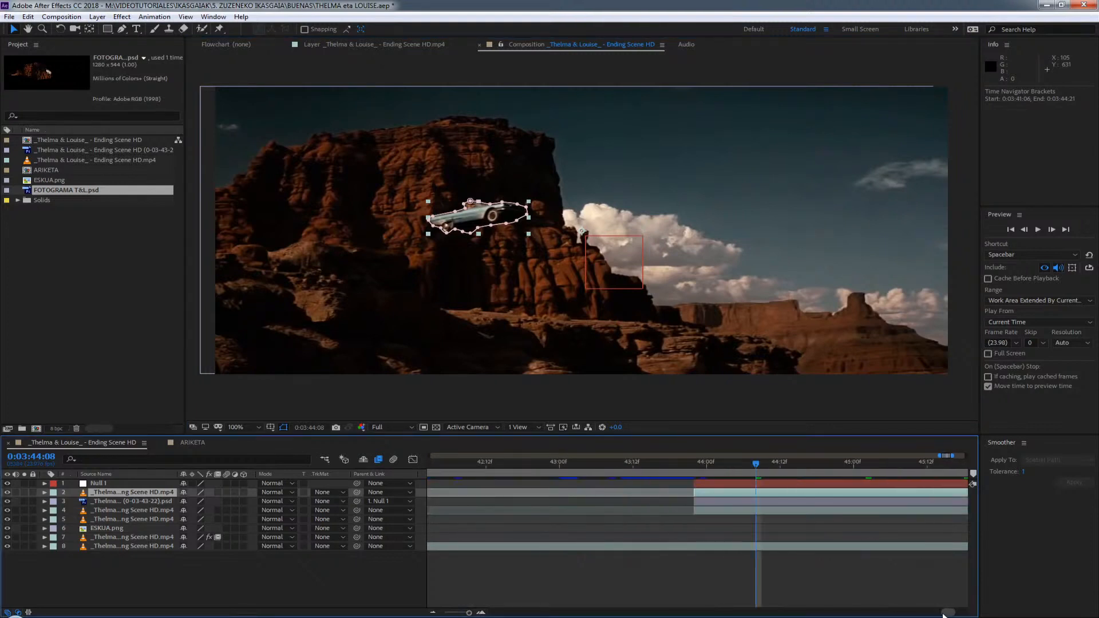
key("m")
left_click_drag(886, 551, 676, 547)
left_click_drag(548, 469, 688, 486)
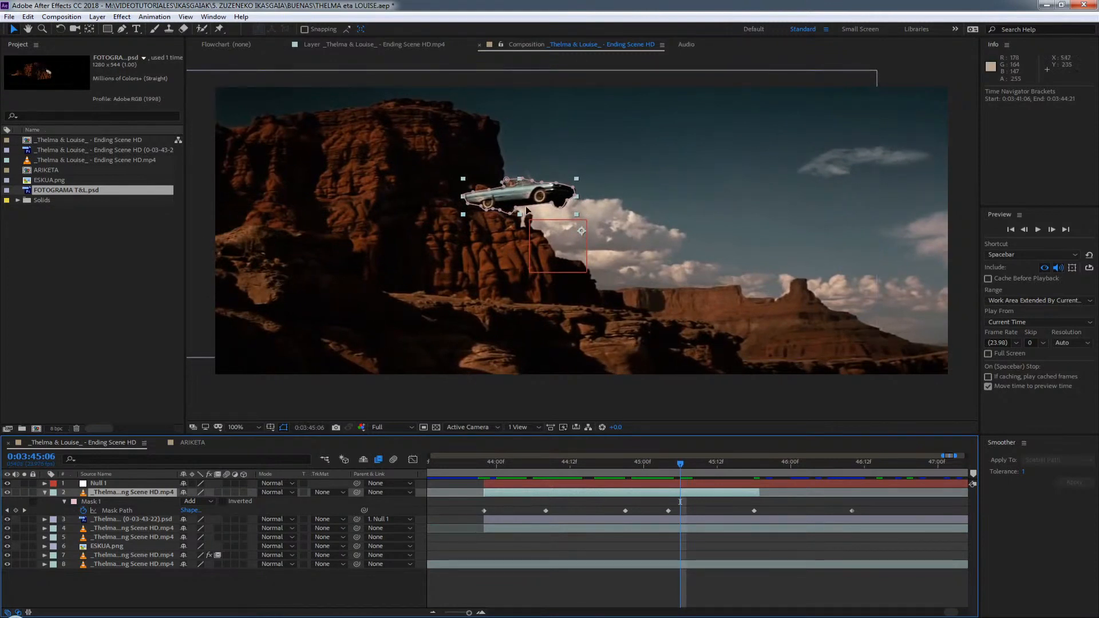
Examine how the car mask follows its keyframes up to 0:03:45:18 and how the shot continues to 0:03:46:20.
left_click(683, 462)
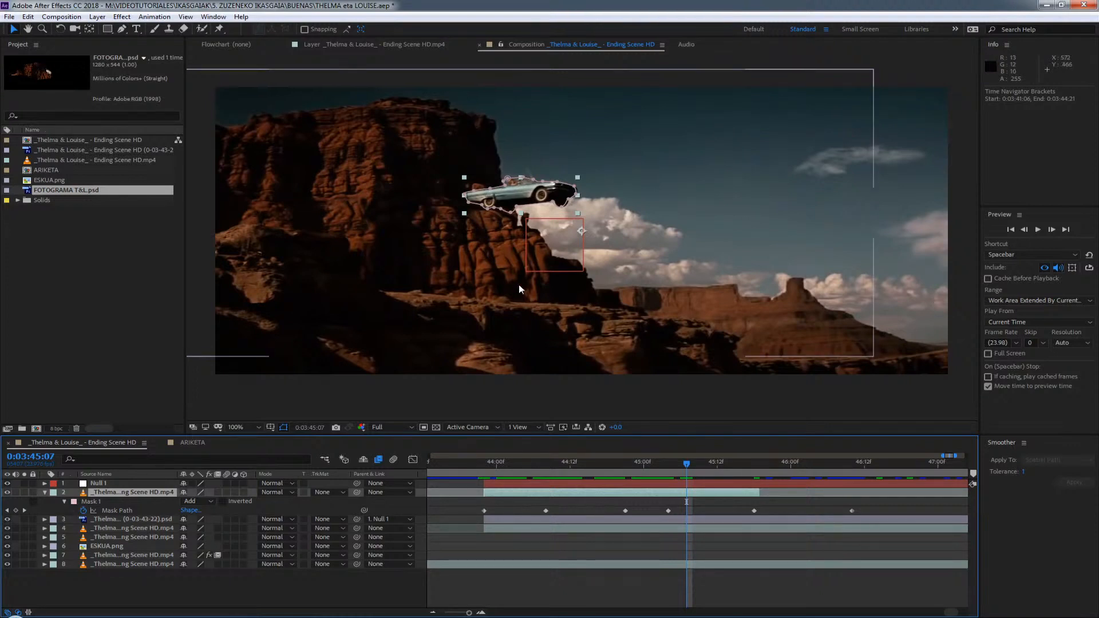
left_click_drag(688, 463, 736, 463)
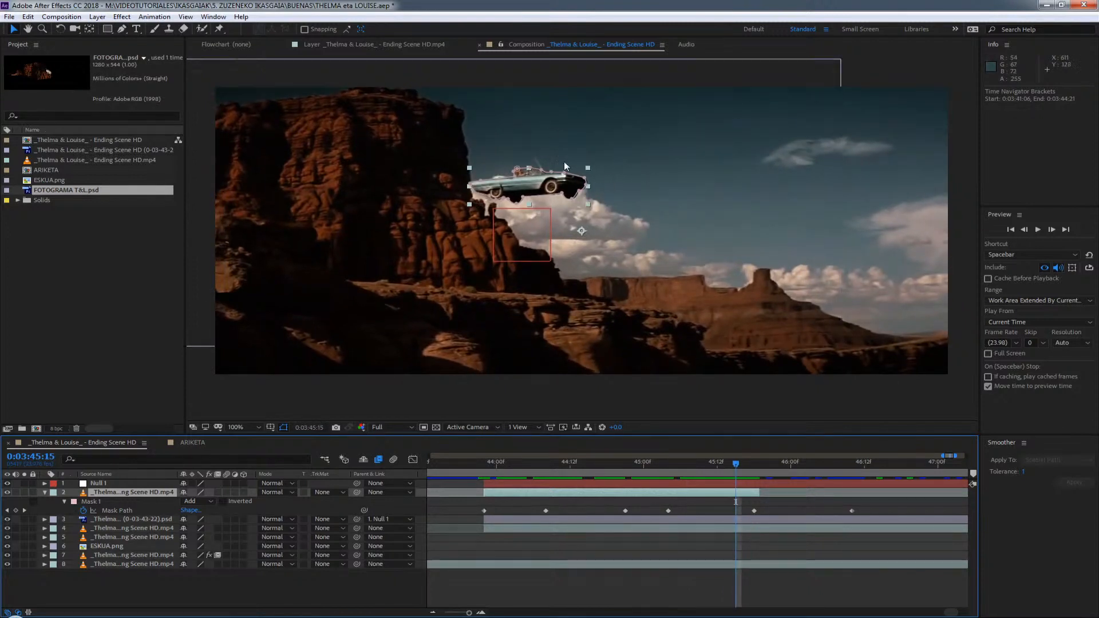
mouse_move(737, 464)
left_mouse_down()
mouse_move(827, 467)
mouse_move(709, 467)
mouse_move(740, 466)
left_mouse_up()
left_click(748, 463)
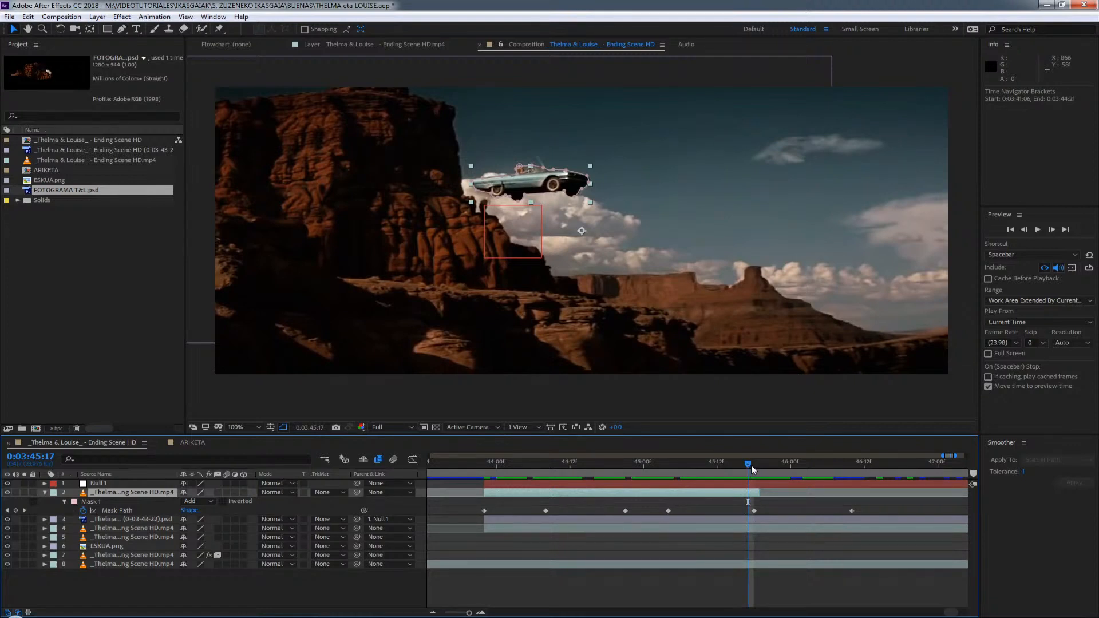
left_click(754, 463)
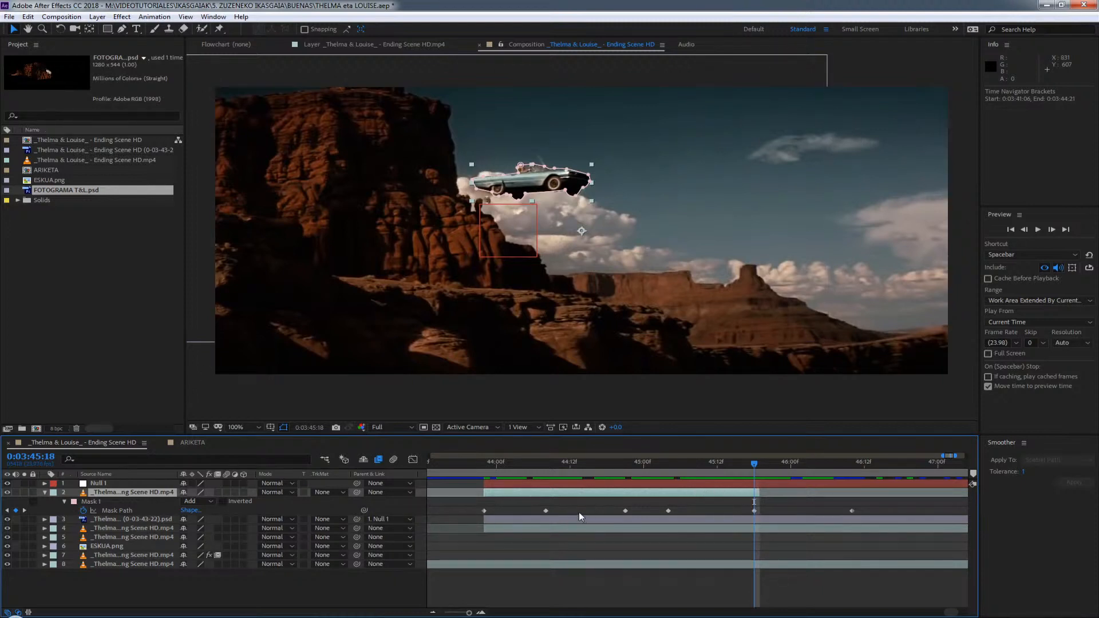
left_click(795, 508)
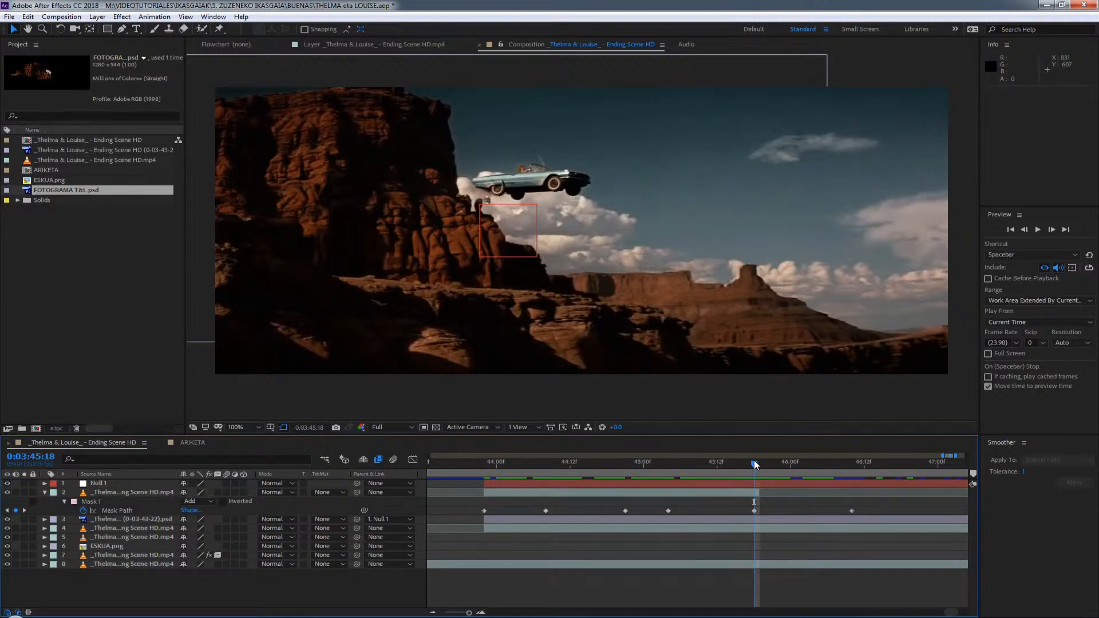
left_click_drag(754, 462, 695, 459)
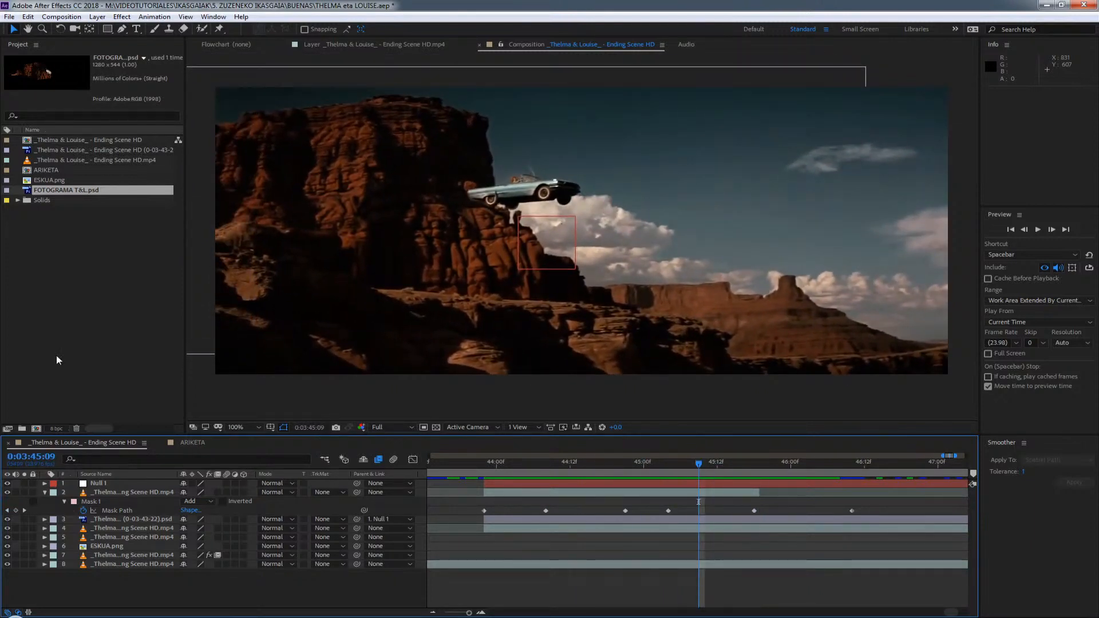
scroll(925, 544, "right", 5)
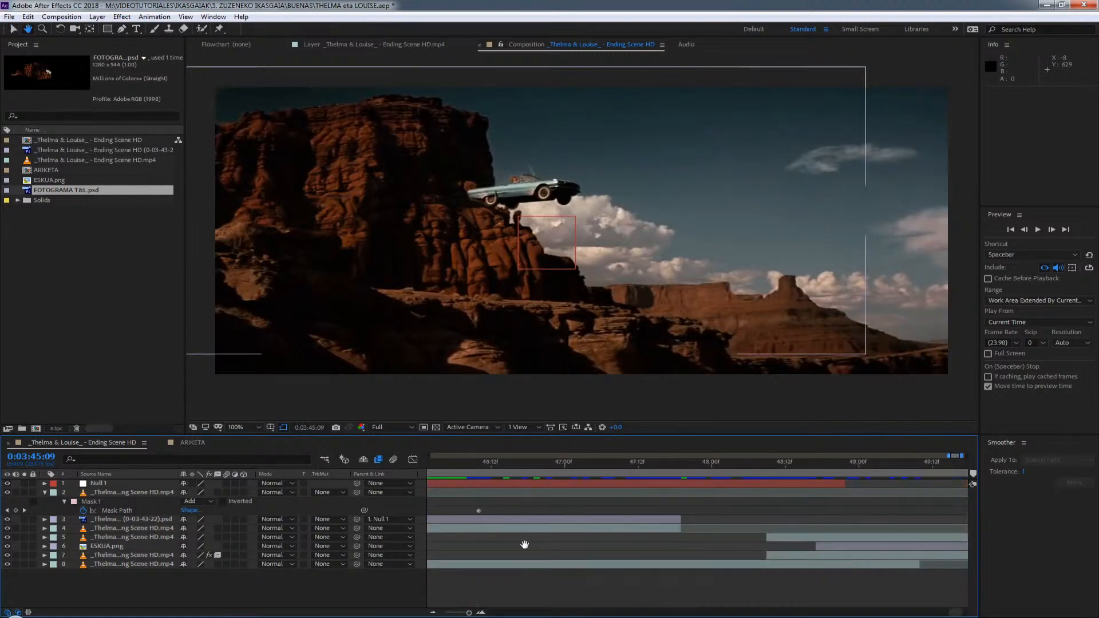
key("z")
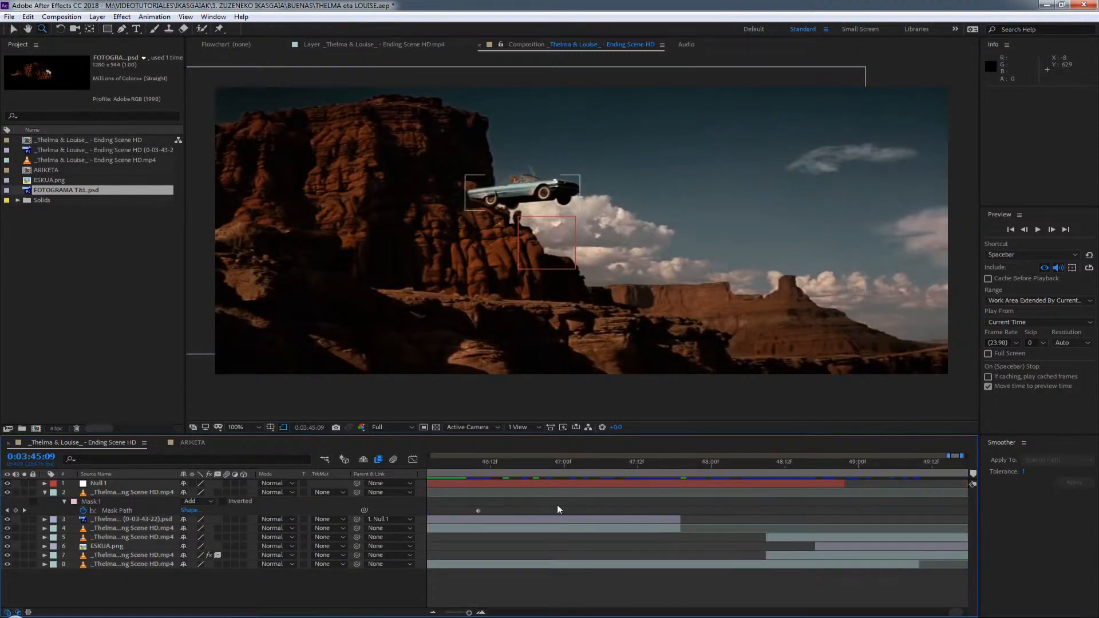
scroll(558, 504, "down", 3)
left_click_drag(531, 458, 632, 471)
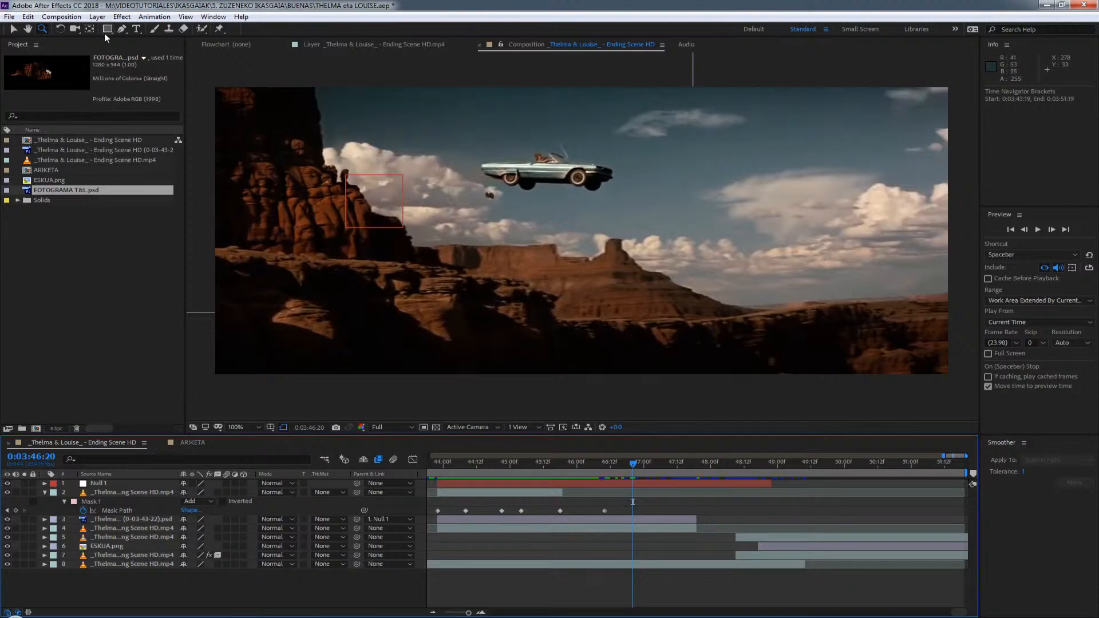
Return to the ARIKETA composition and set the current time to 0:00:00:00.
left_click(189, 442)
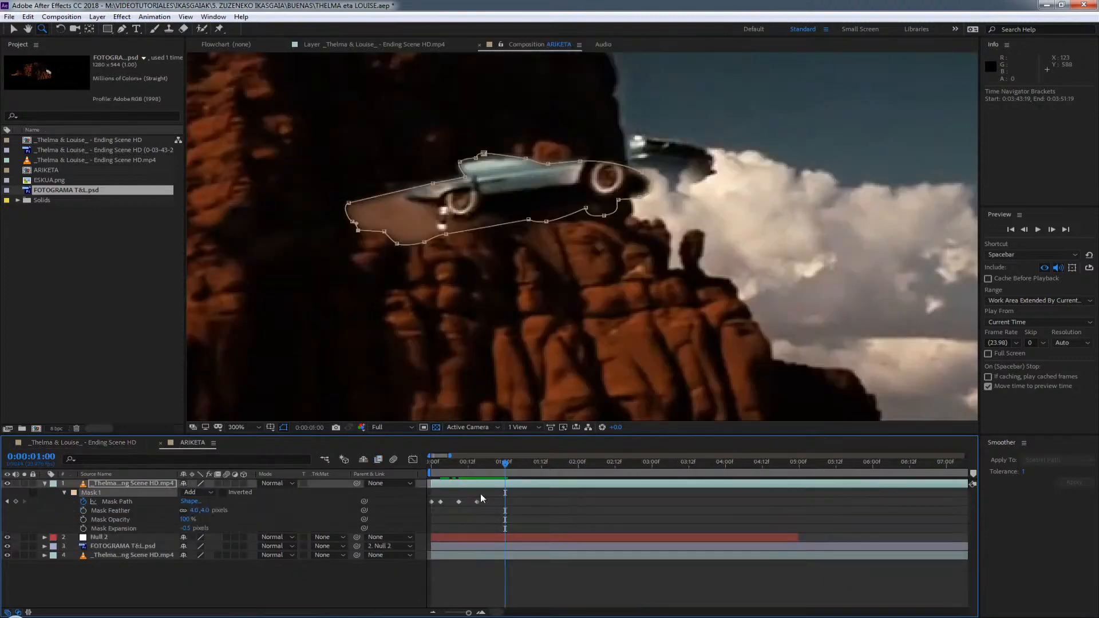
scroll(519, 316, "down", 3)
scroll(519, 317, "up", 1)
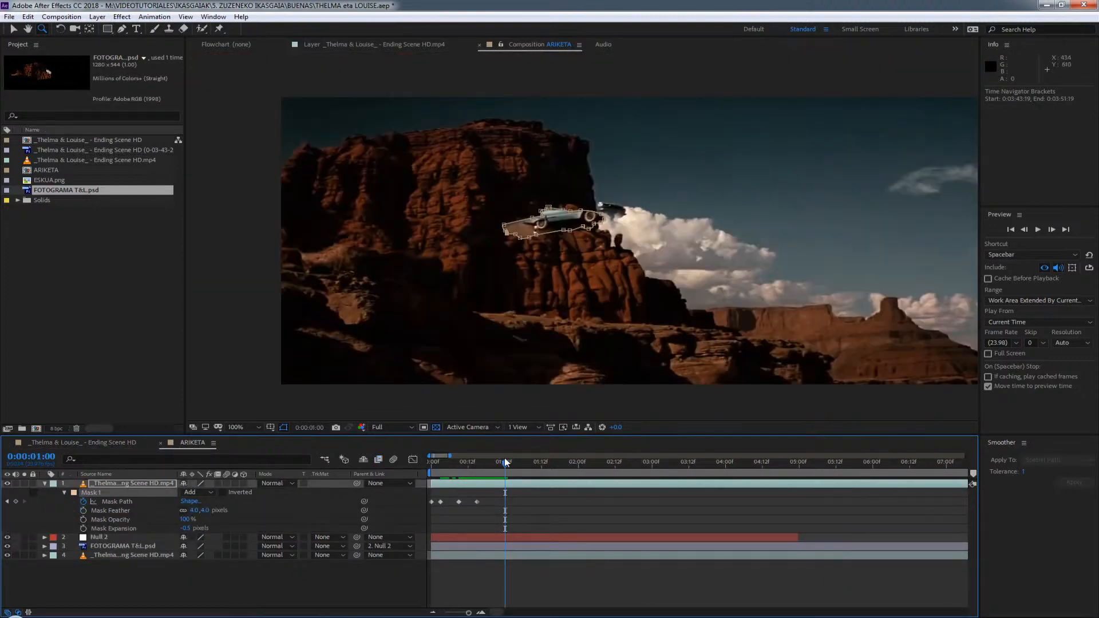
left_click_drag(505, 463, 409, 464)
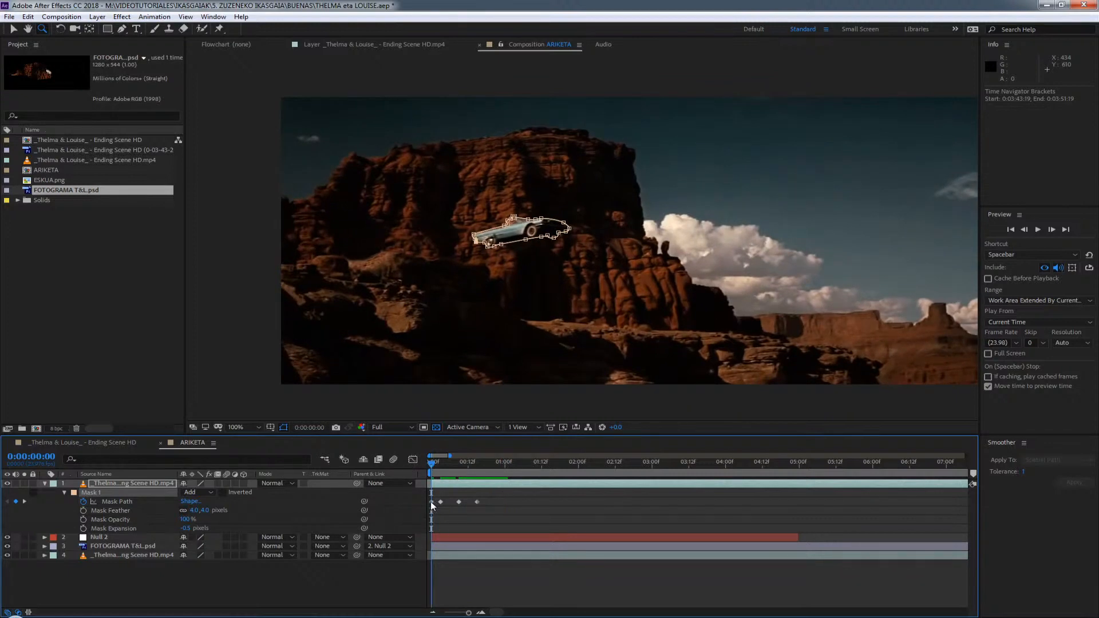
Copy masked car layer 2 from the _Thelma & Louise_ - Ending Scene HD composition and paste it into ARIKETA at 0:00:00:00.
left_click(118, 444)
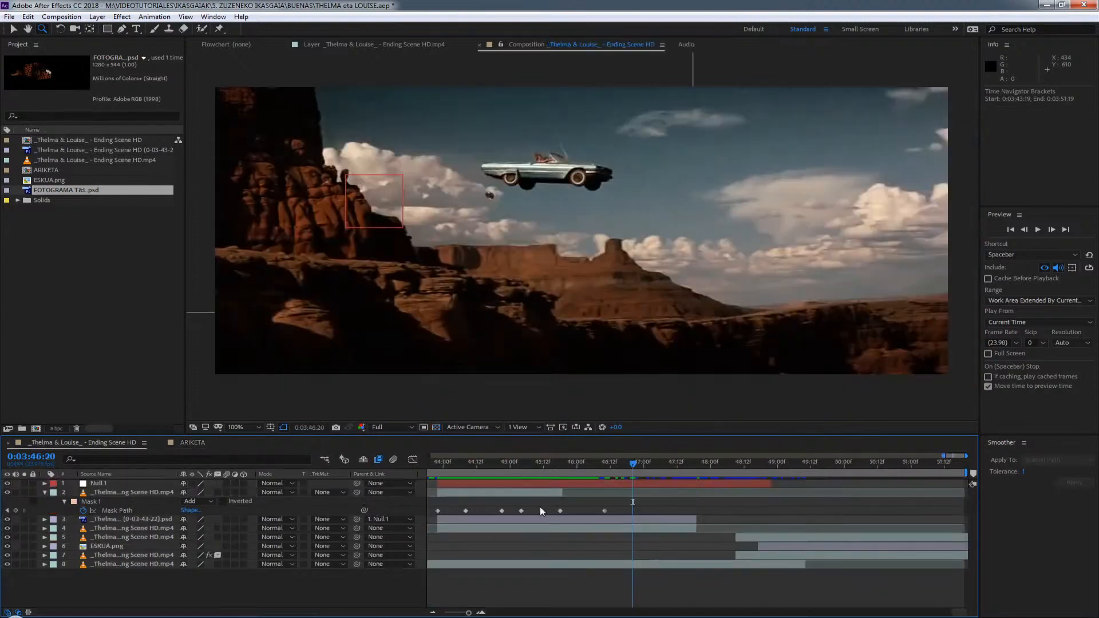
left_click(498, 492)
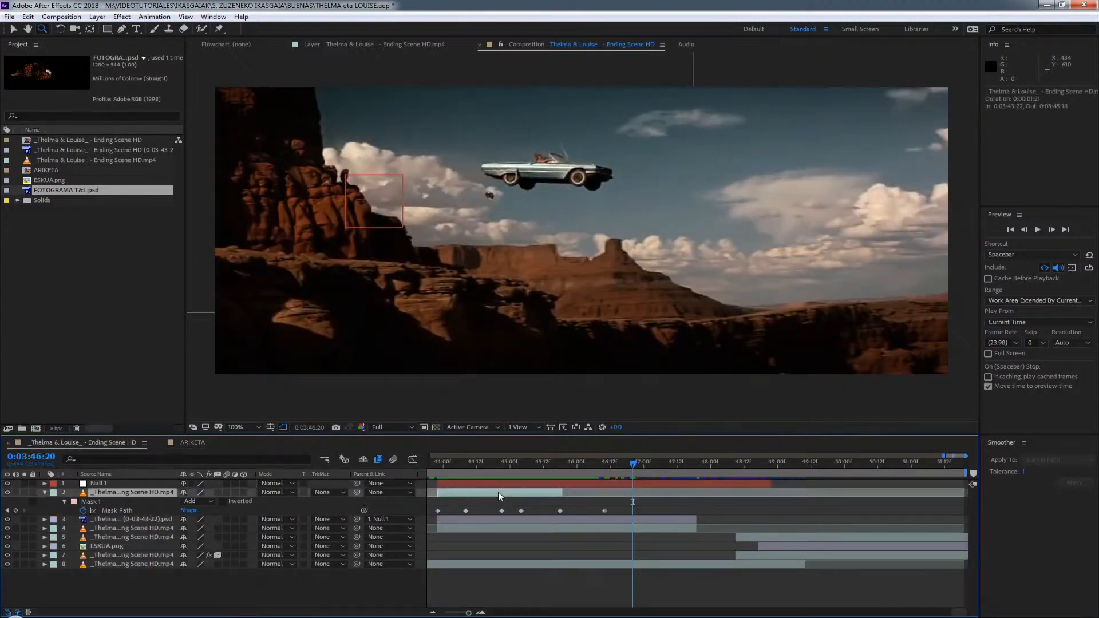
key("ctrl+c")
left_click_drag(519, 472, 664, 468)
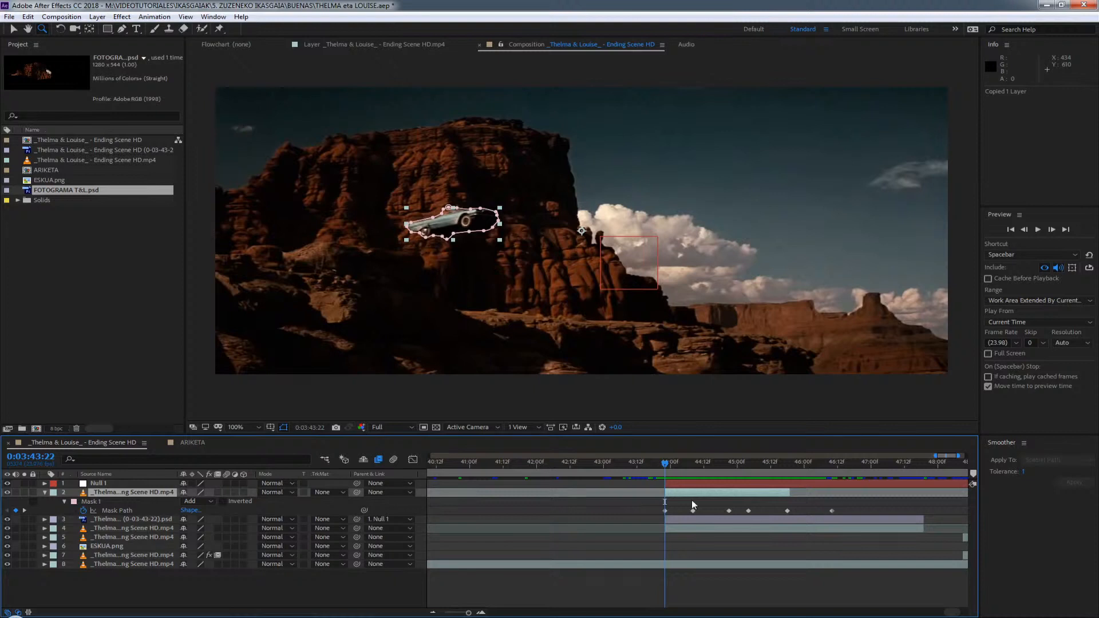
left_click(685, 485)
left_click(690, 494)
key("ctrl+c")
left_click(192, 443)
key("ctrl+v")
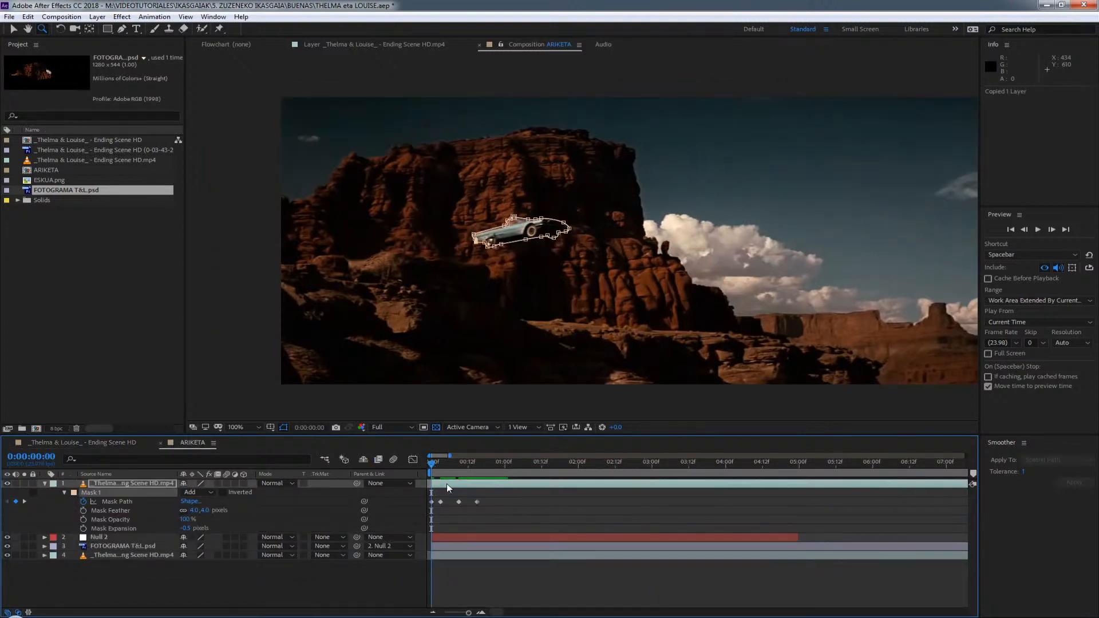
key("ctrl+v")
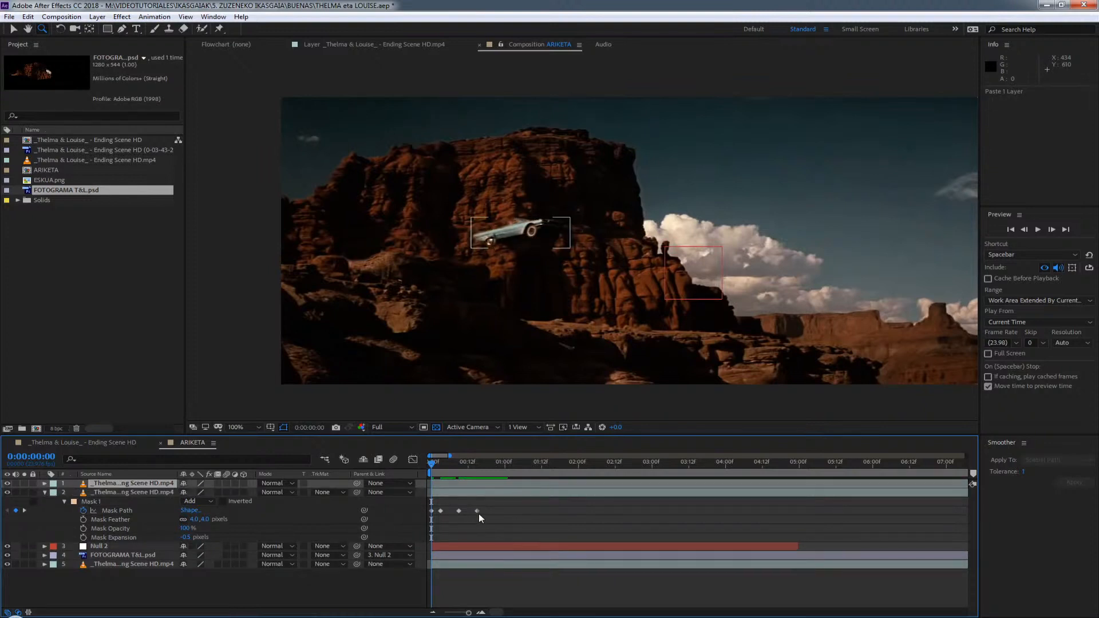
Delete the older masked car layer 2 from ARIKETA, keeping the newly pasted car layer at the top of the stack.
left_click(129, 493)
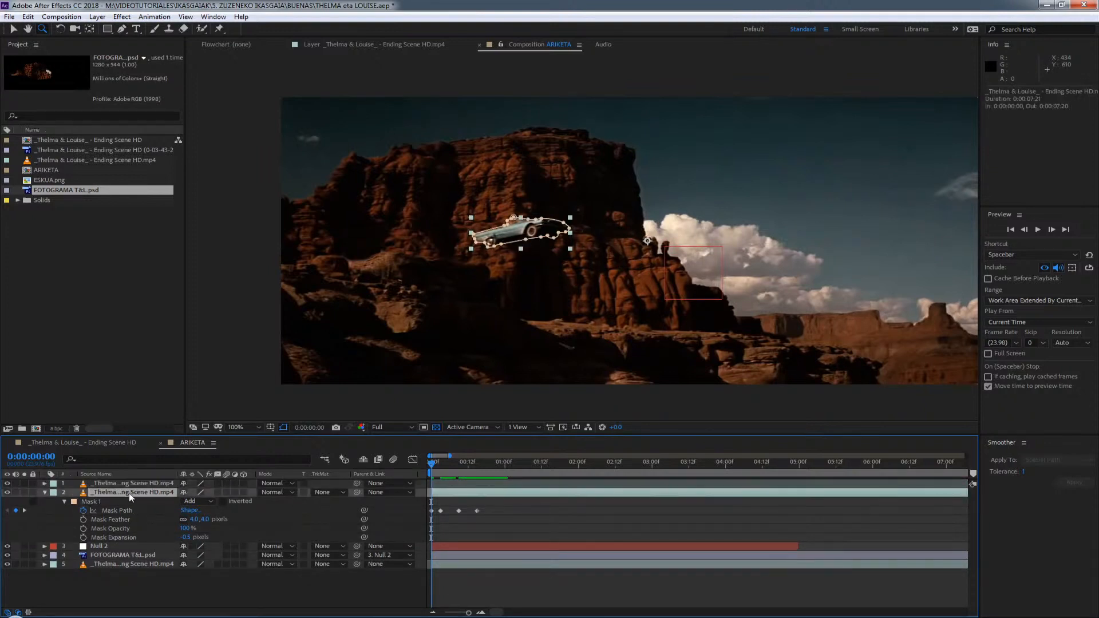
key("Delete")
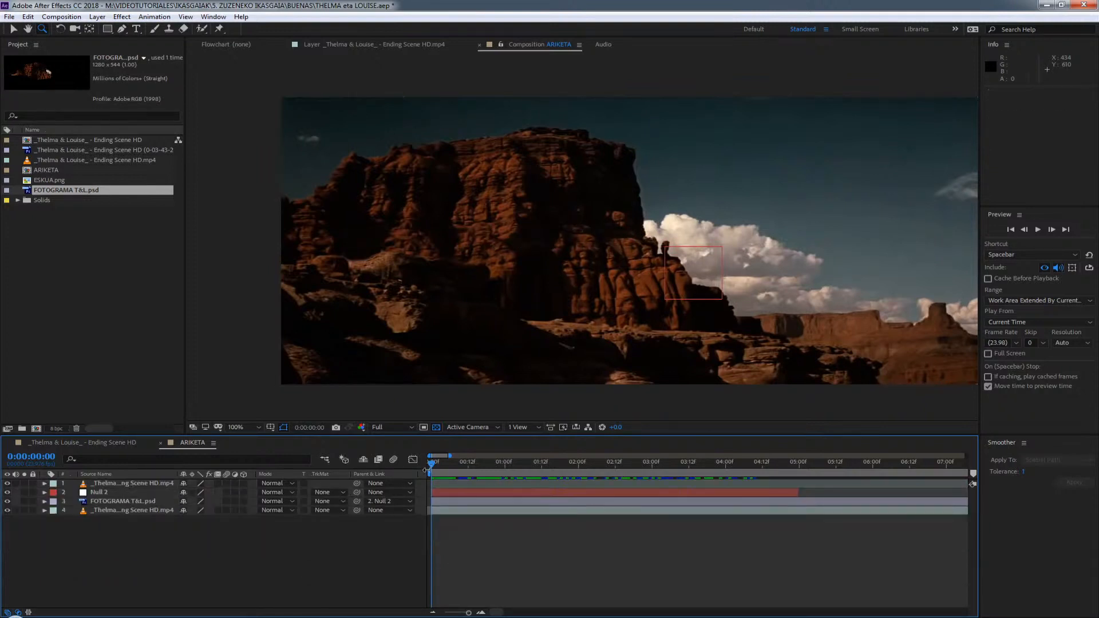
scroll(507, 536, "down", 3)
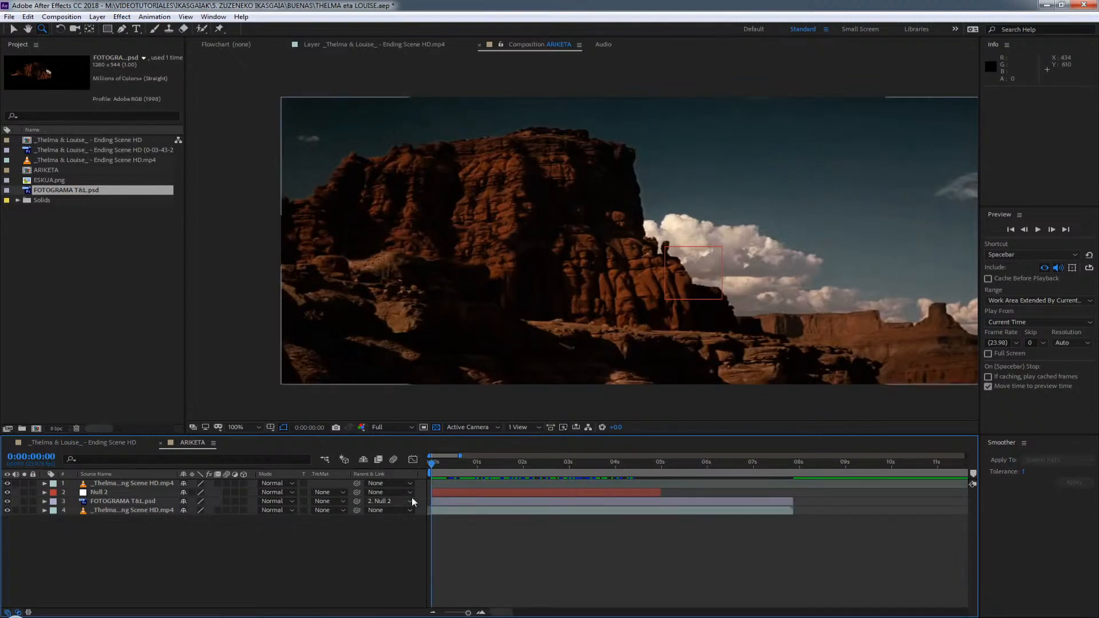
left_click(133, 484)
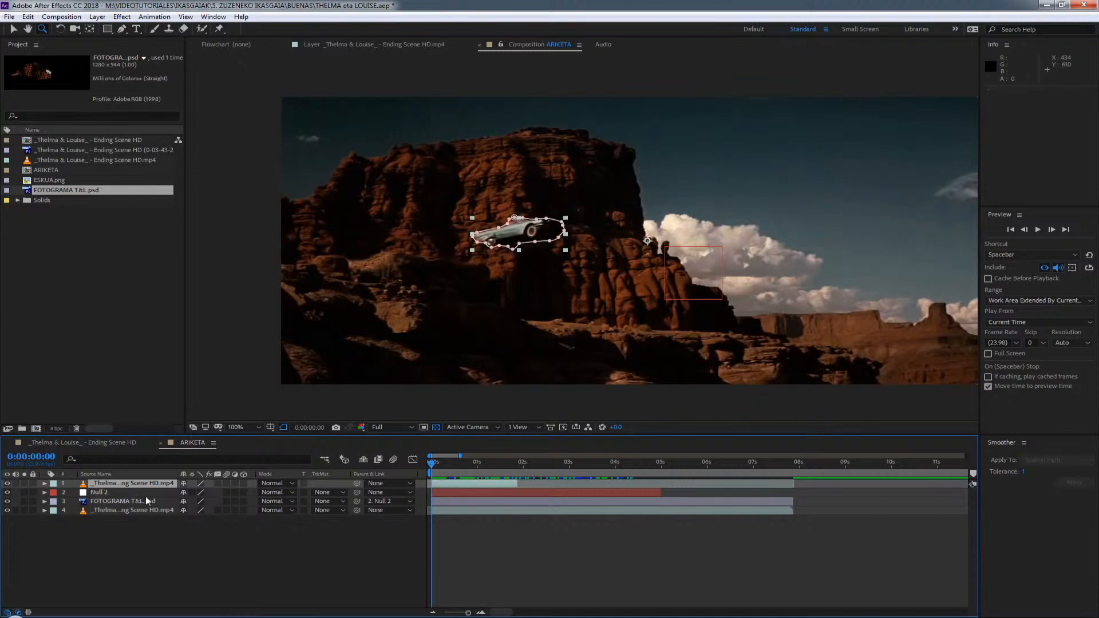
left_click(441, 463)
left_click_drag(450, 463, 389, 465)
left_click(550, 581)
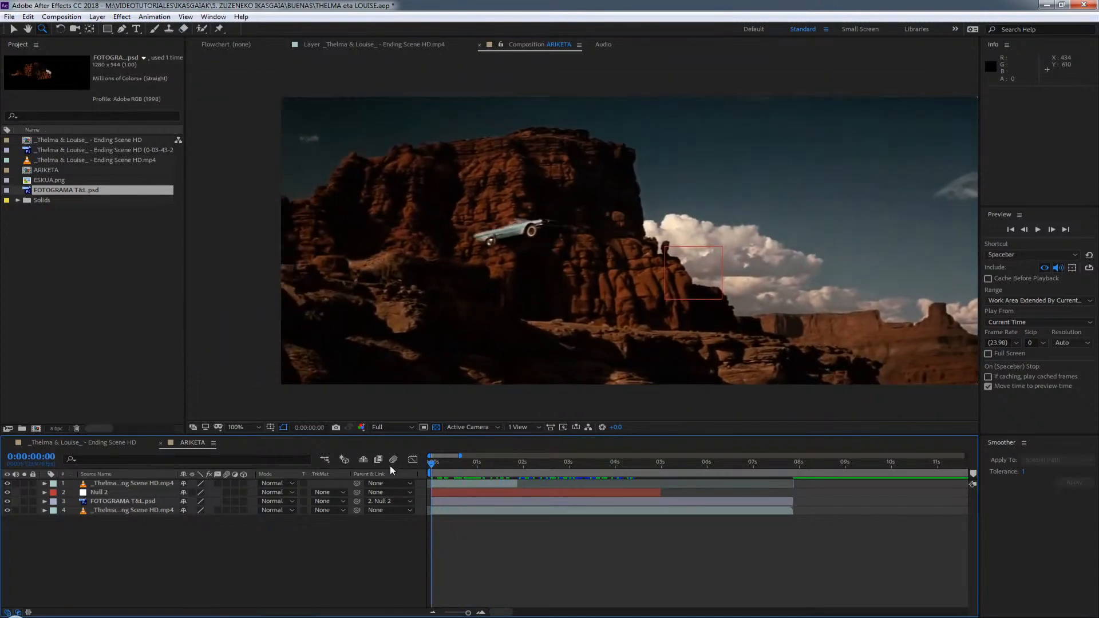
Review masked car layer 2 and its Mask Path keyframes in _Thelma & Louise_ - Ending Scene HD, returning to ARIKETA.
left_click(86, 444)
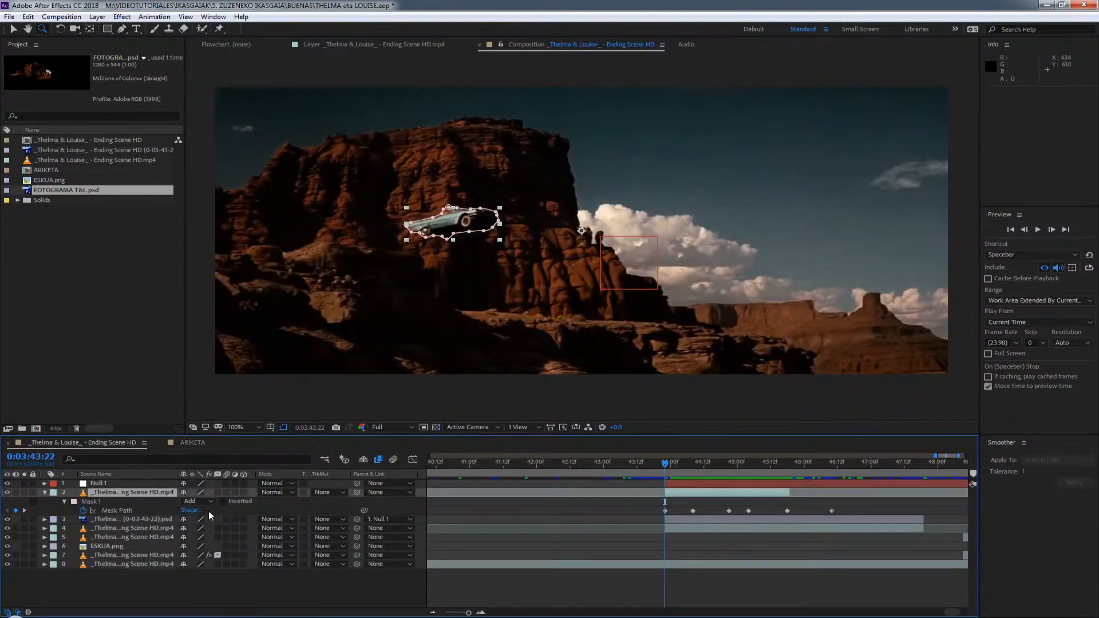
left_click(151, 504)
left_click(117, 492)
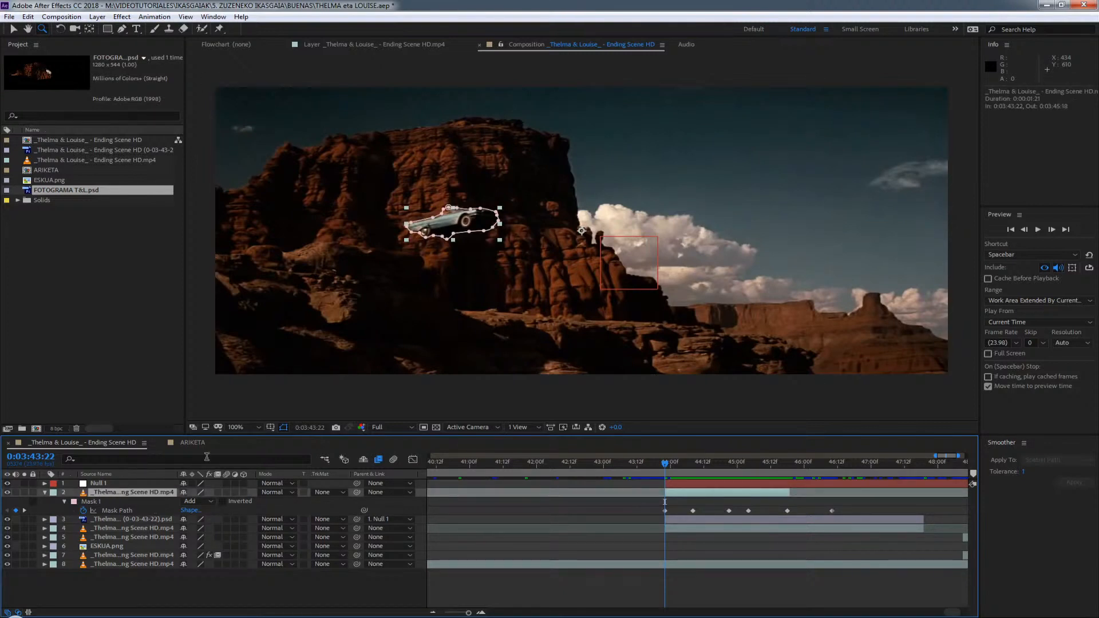
left_click(188, 444)
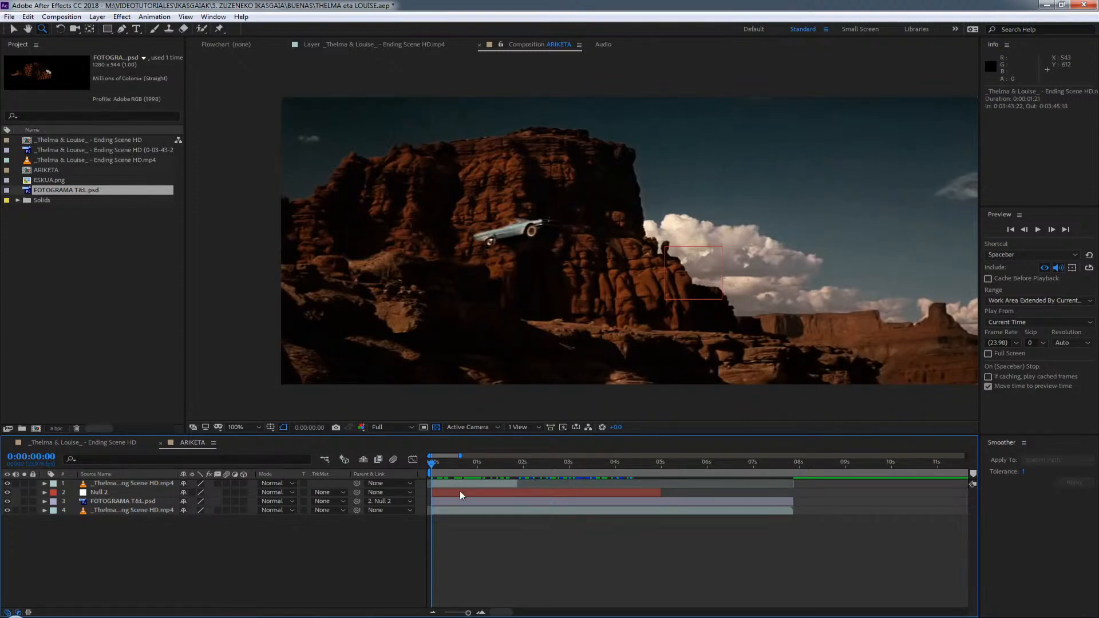
Try pasting the copied footage layer above base video layer 4 in ARIKETA, and undo the paste.
left_click(104, 499)
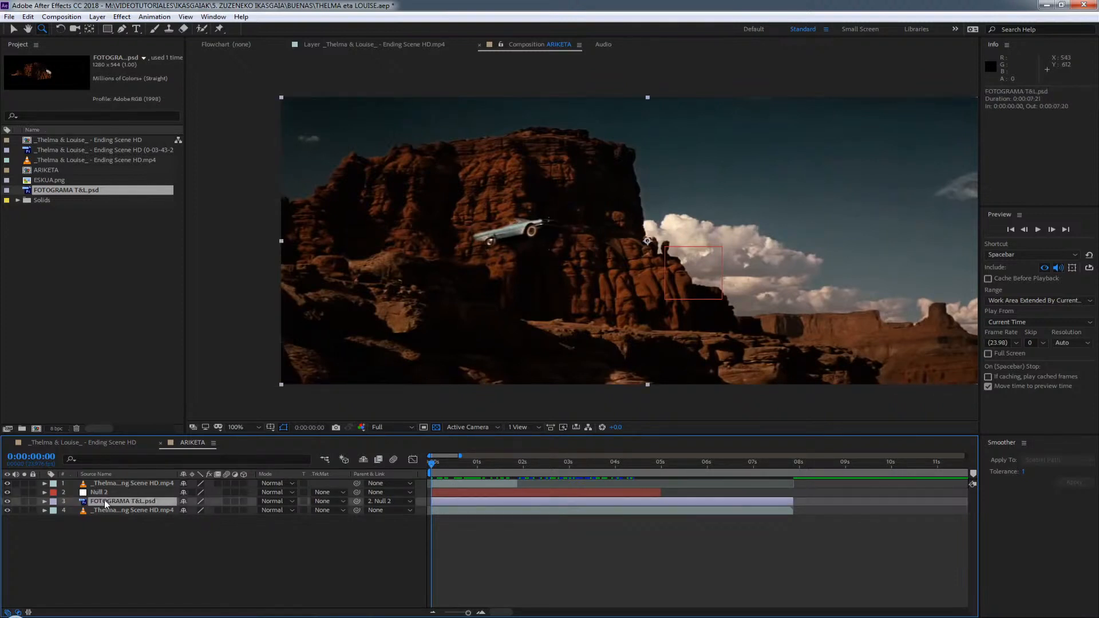
left_click(124, 544)
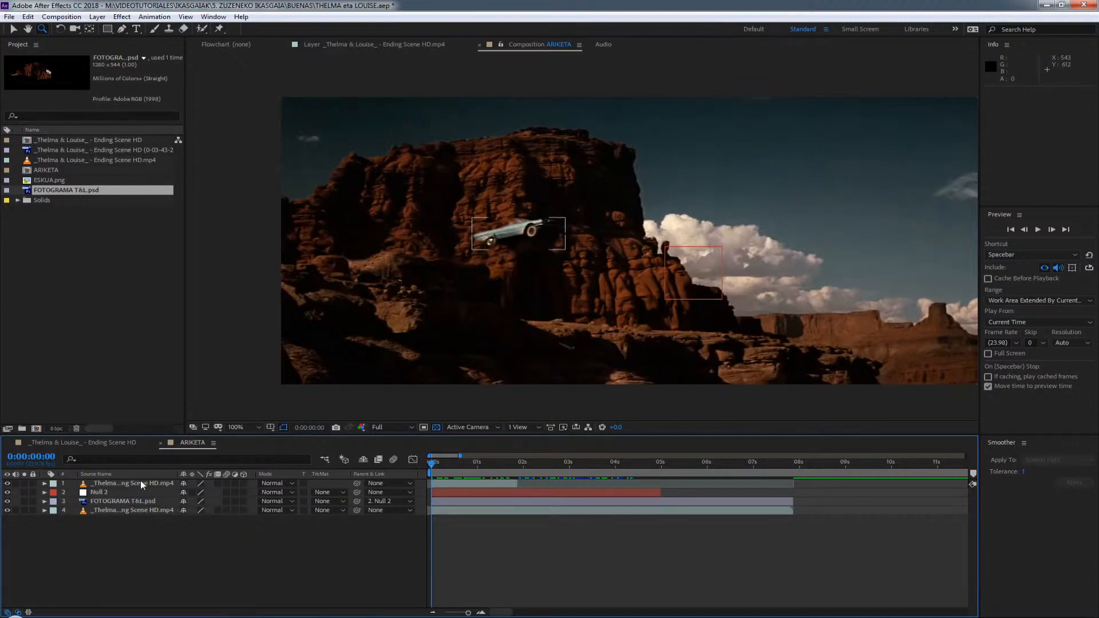
left_click(115, 511)
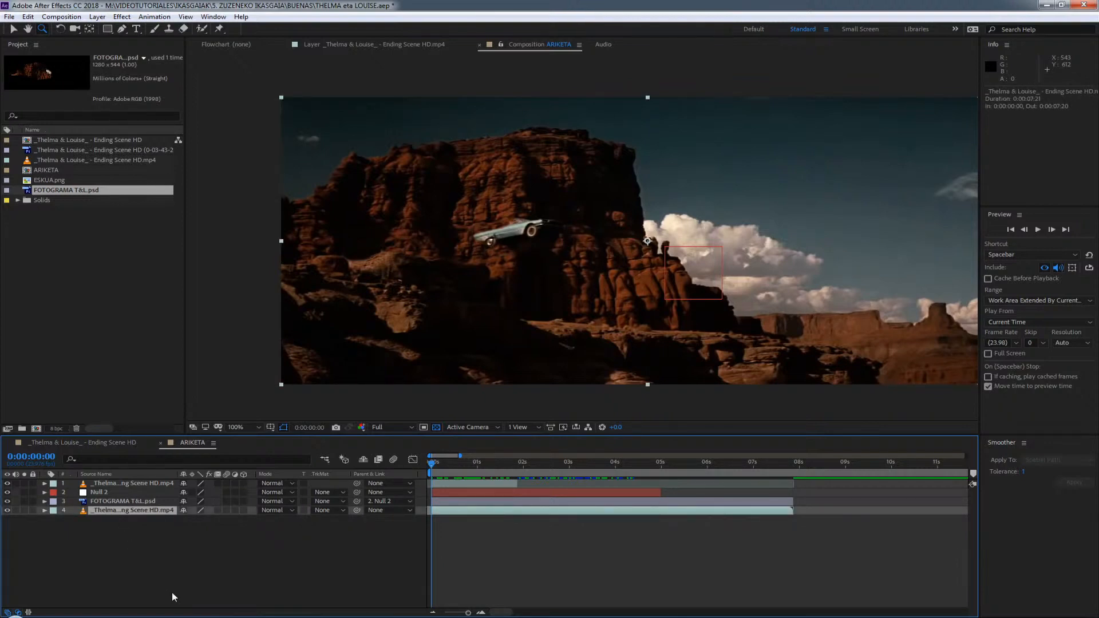
key("ctrl+v")
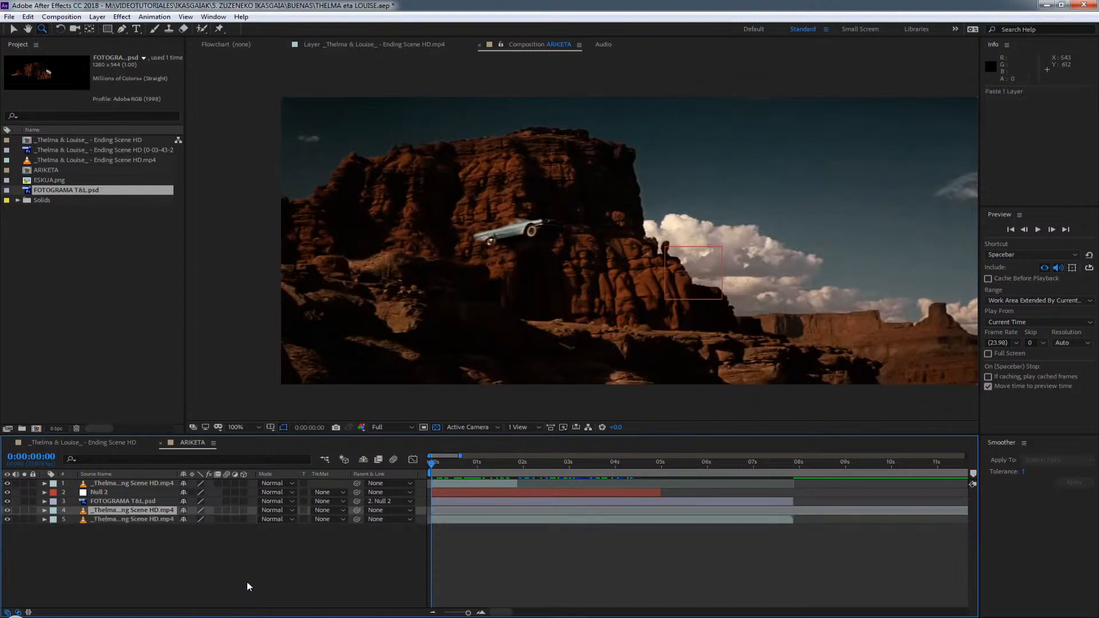
key("ctrl+z")
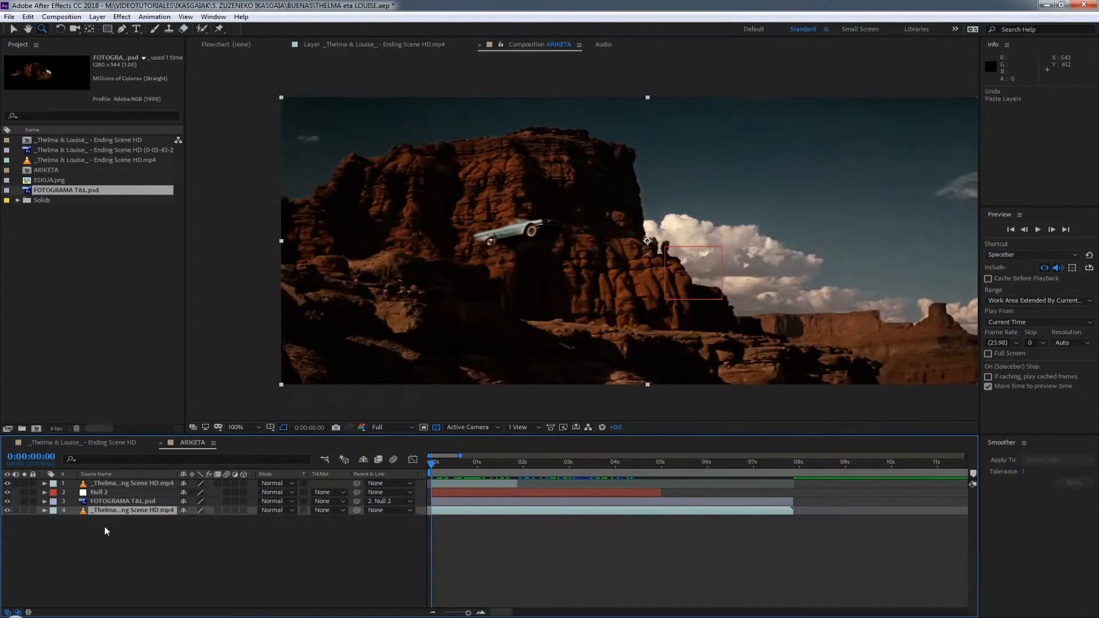
Play and scrub ARIKETA up to 0:00:05:13 to examine how the painted rock patch tracks the footage.
key("space")
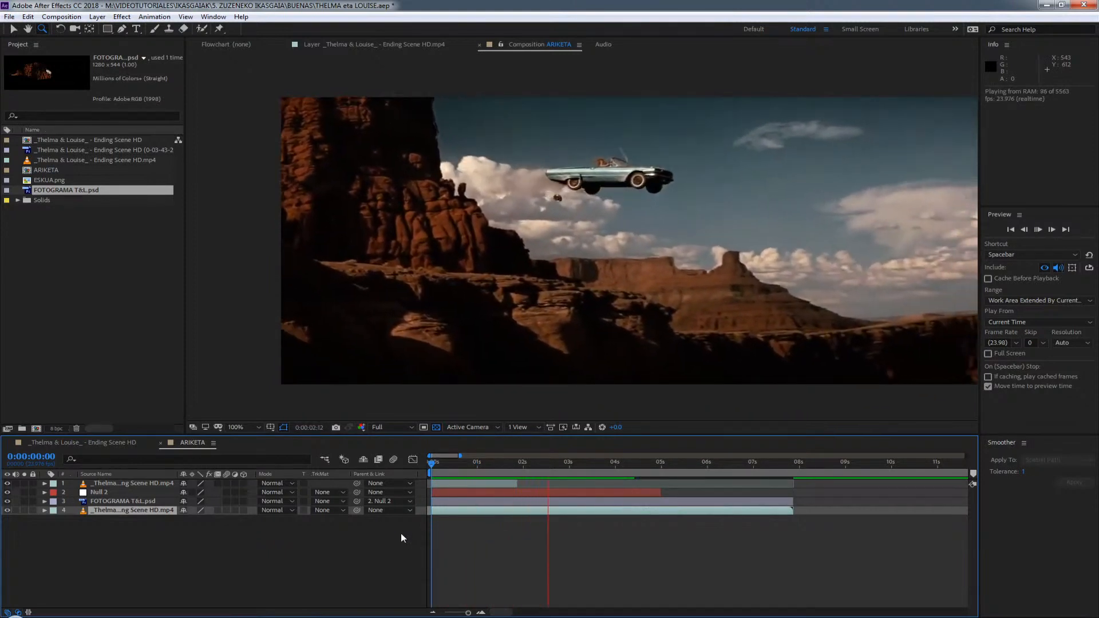
key("space")
left_click_drag(512, 463, 537, 463)
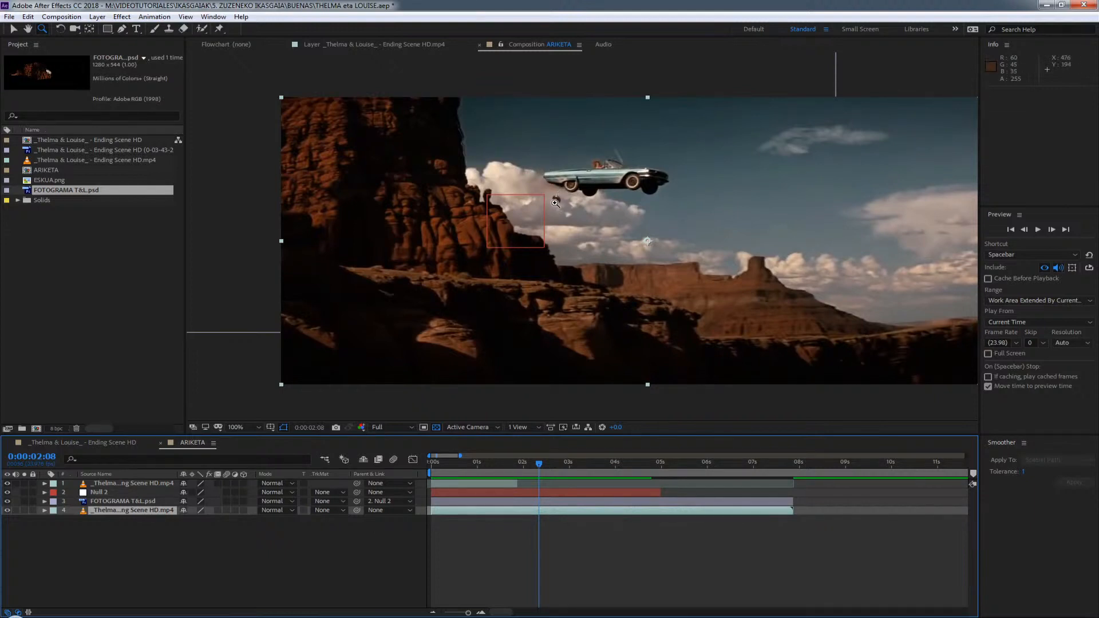
left_click_drag(539, 465, 572, 452)
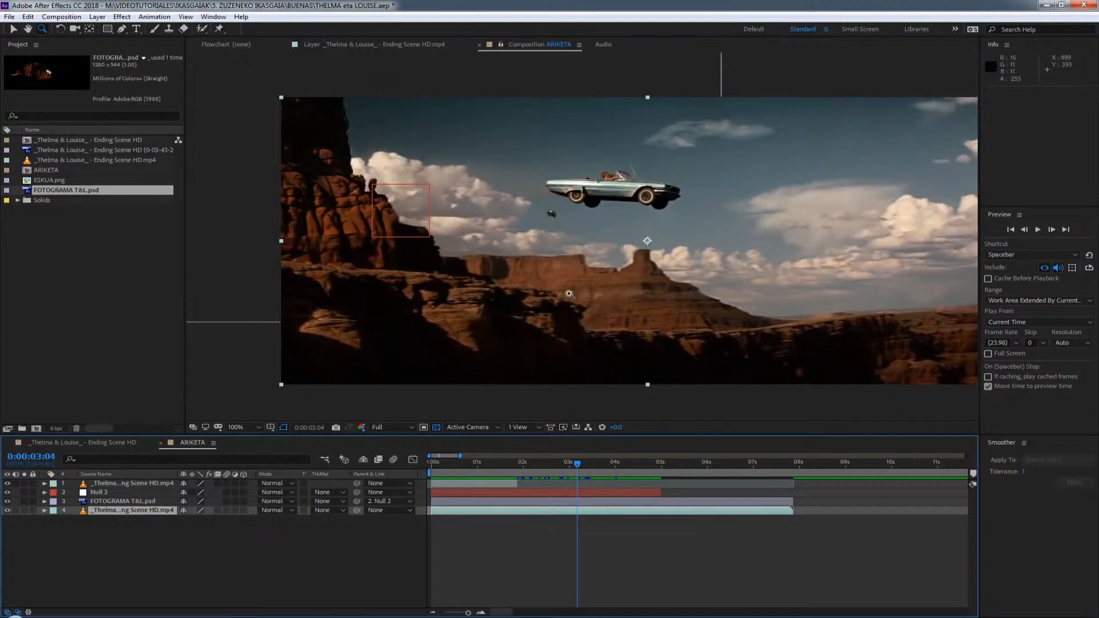
left_click_drag(582, 476, 611, 475)
key("space")
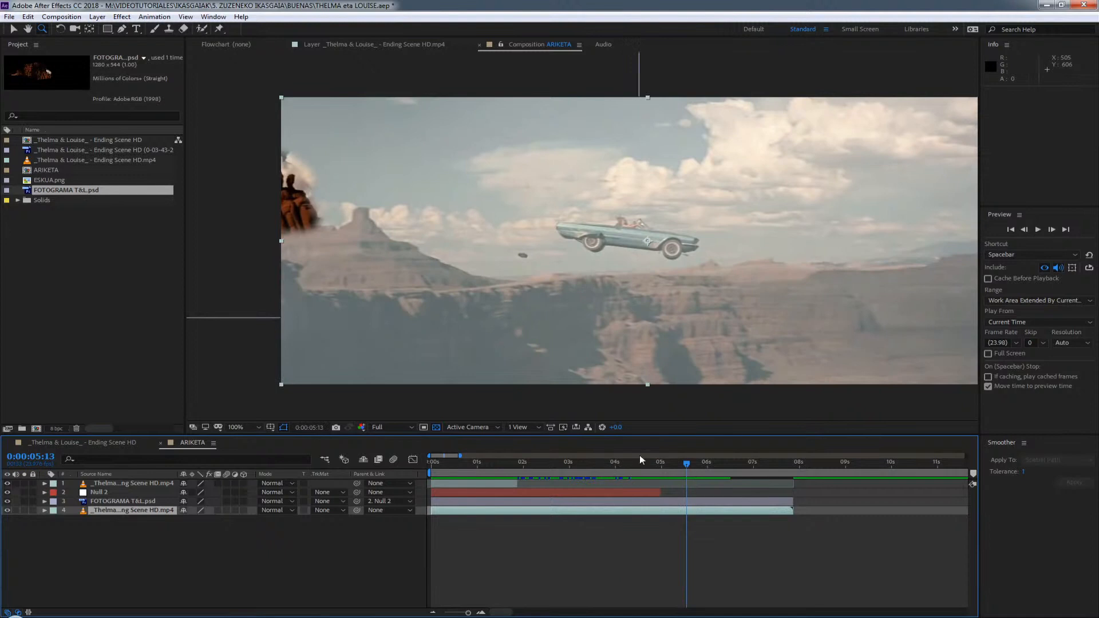
left_click(653, 468)
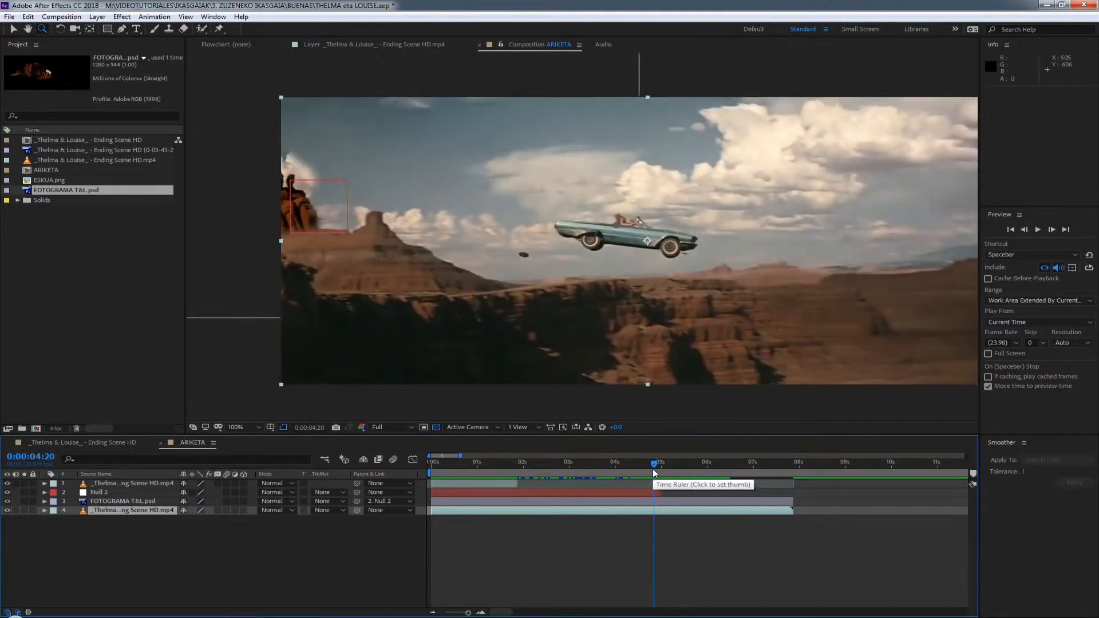
left_click_drag(651, 462, 627, 474)
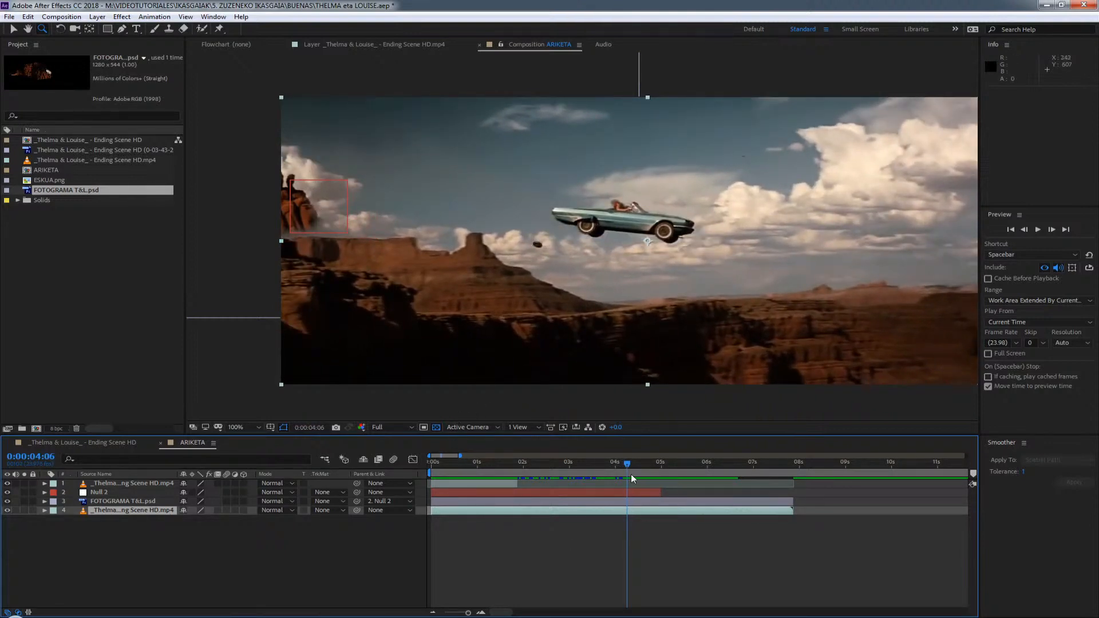
left_click_drag(628, 465, 599, 465)
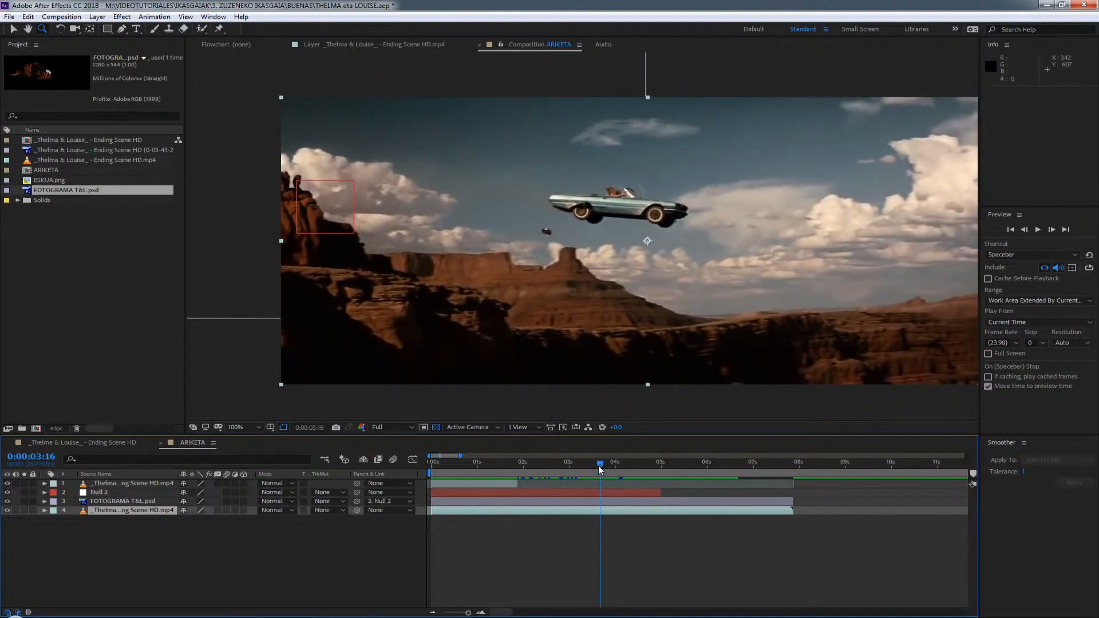
Step through the frames around 0:00:03:17 and set a first Position keyframe on FOTOGRAMA T&L.psd at 0:00:03:17.
left_click_drag(599, 465, 601, 466)
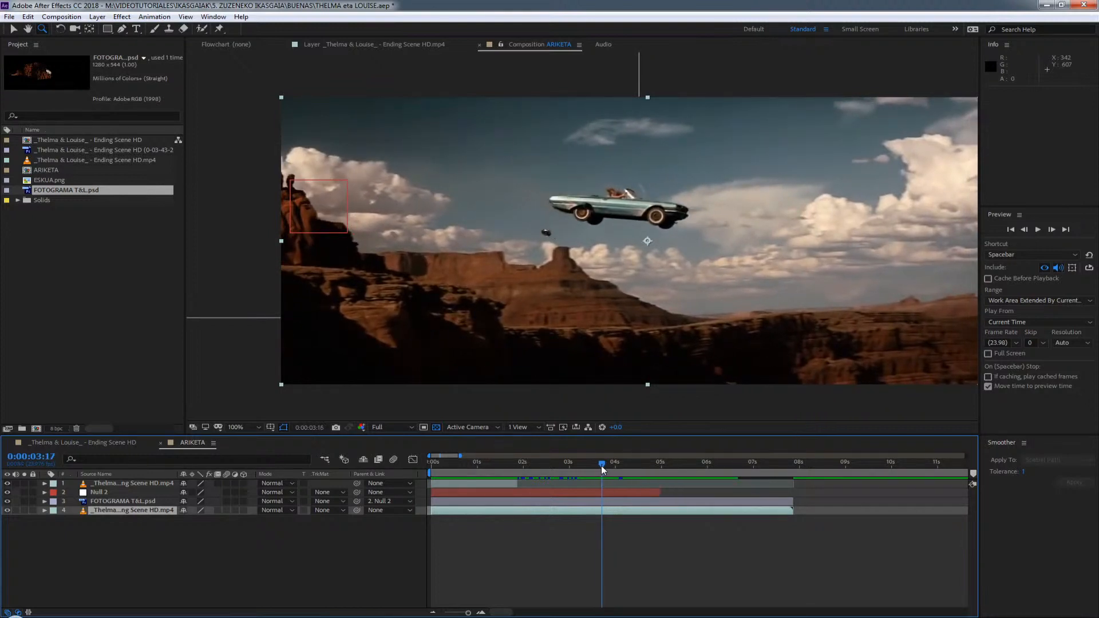
key("Page_Up")
key("Page_Down")
key("Page_Down")
key("Page_Up")
key("Page_Down")
key("Page_Up")
left_click(121, 501)
key("p")
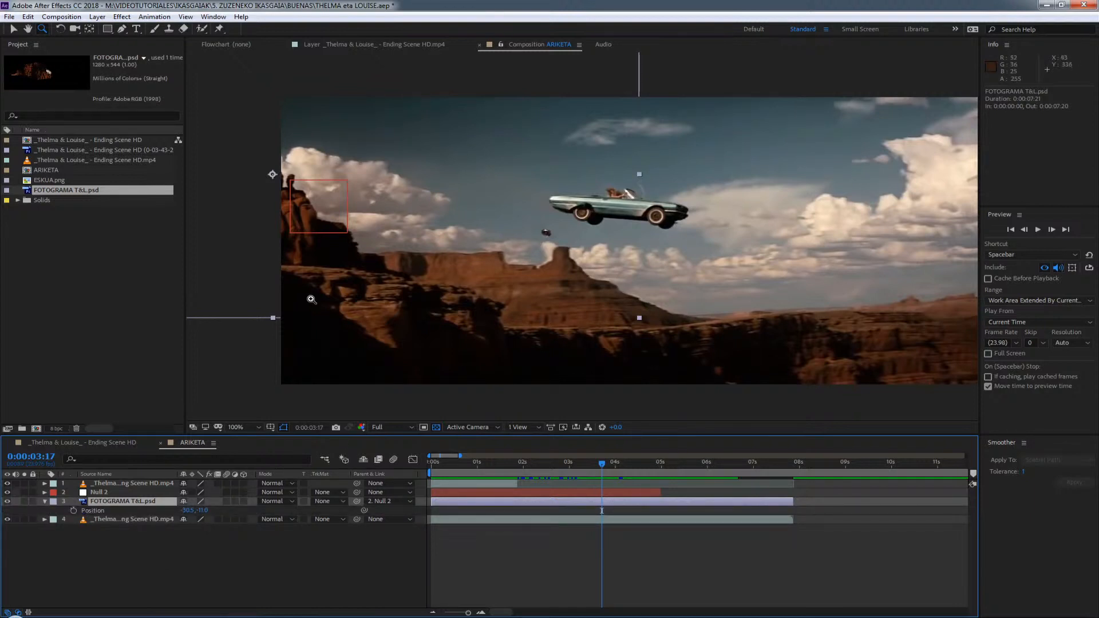
left_click(73, 511)
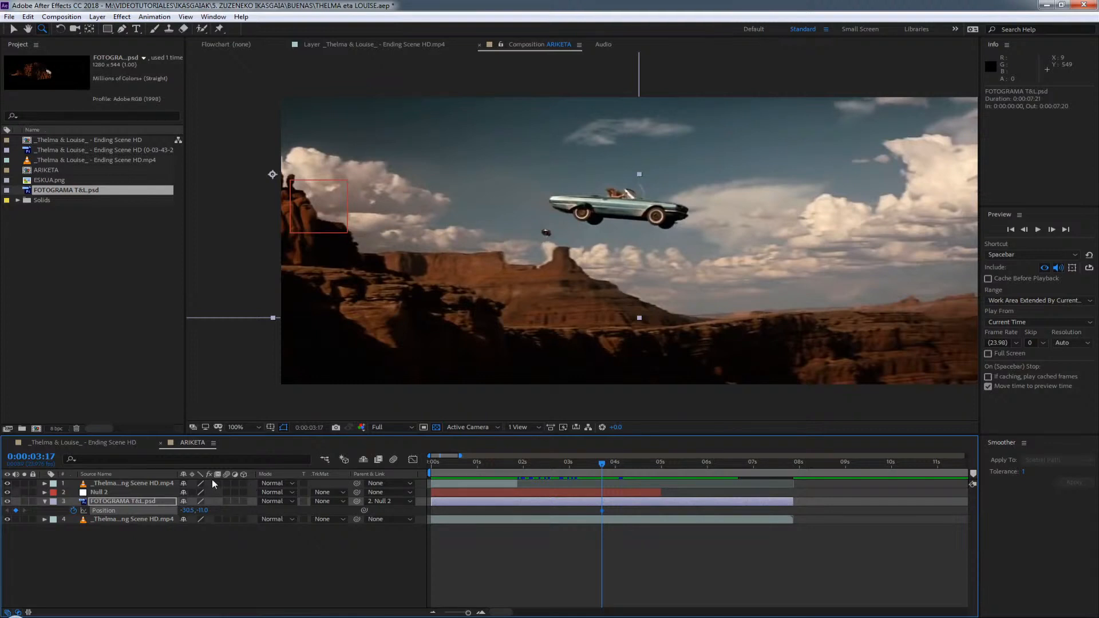
left_click(595, 503)
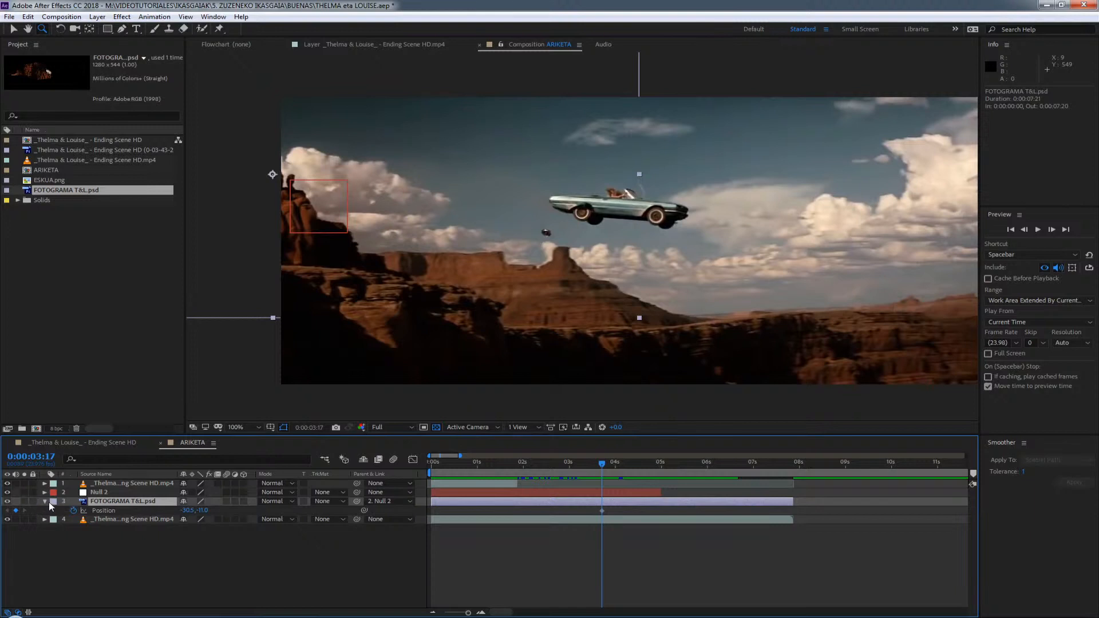
Compare the footage with FOTOGRAMA T&L.psd hidden, show the layer again at 0:00:03:19 and lower its opacity to 21%.
left_click(7, 502)
key("period")
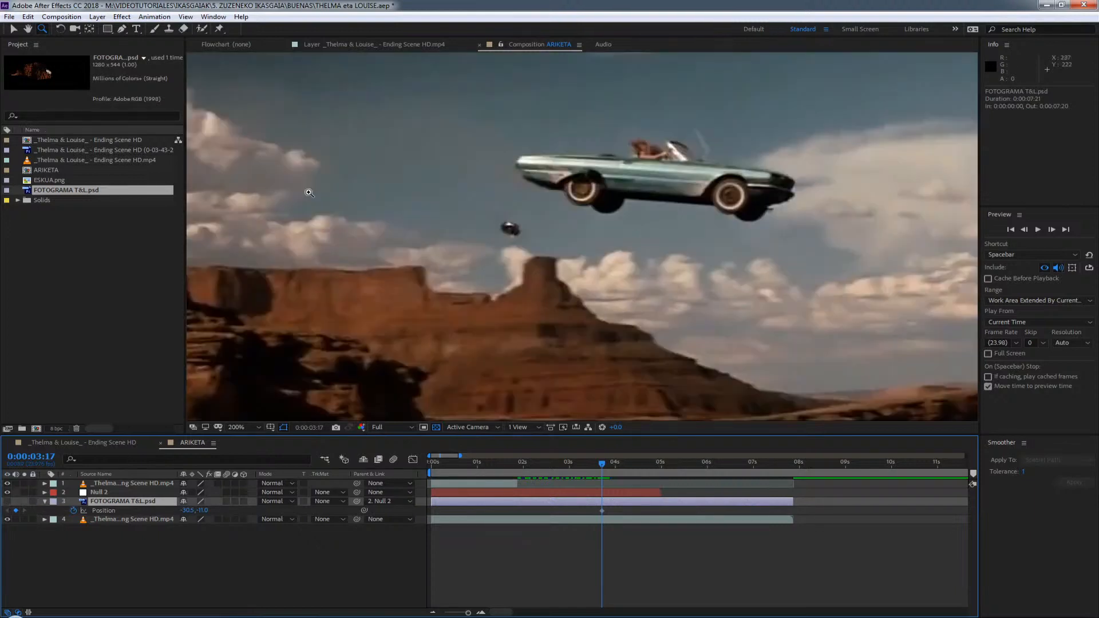
left_click_drag(501, 244, 861, 279)
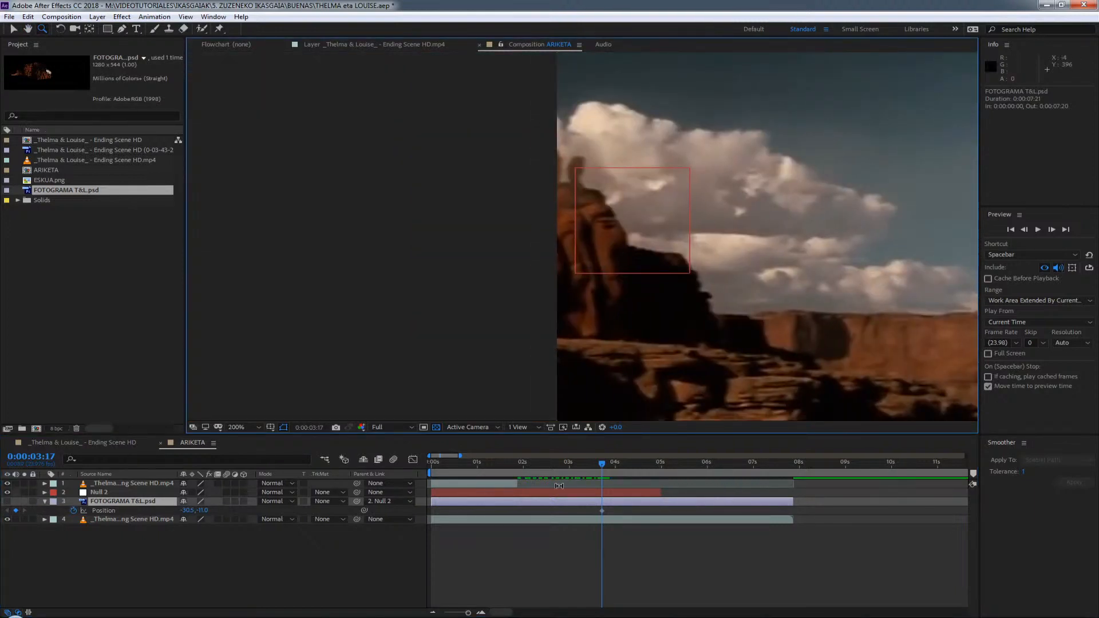
key("Page_Down")
key("Page_Down")
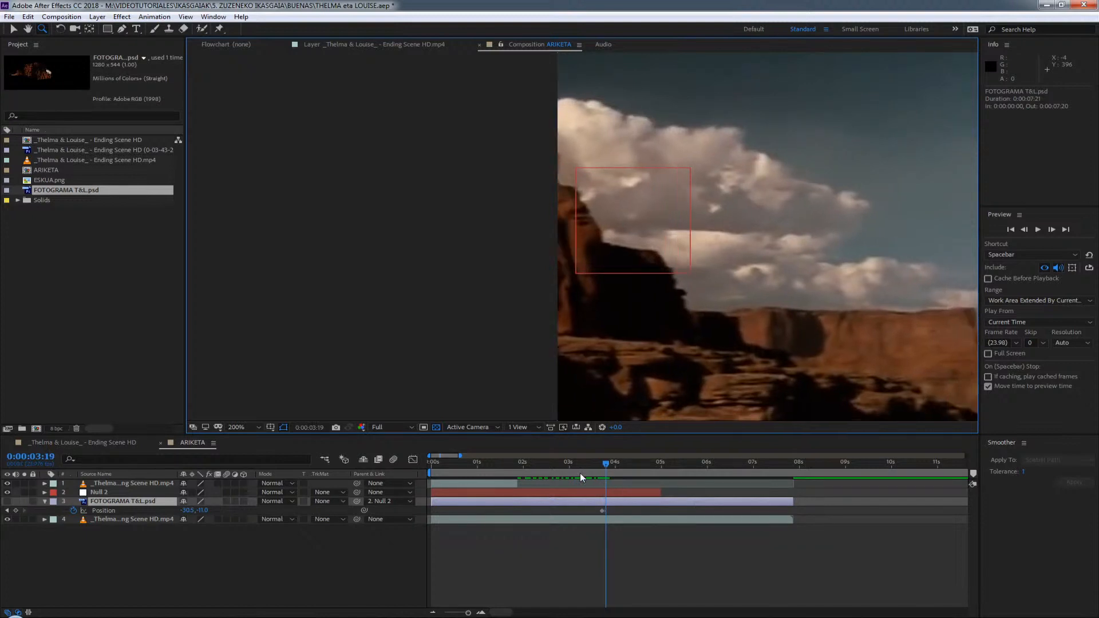
key("Page_Down")
key("Page_Up")
left_click(7, 502)
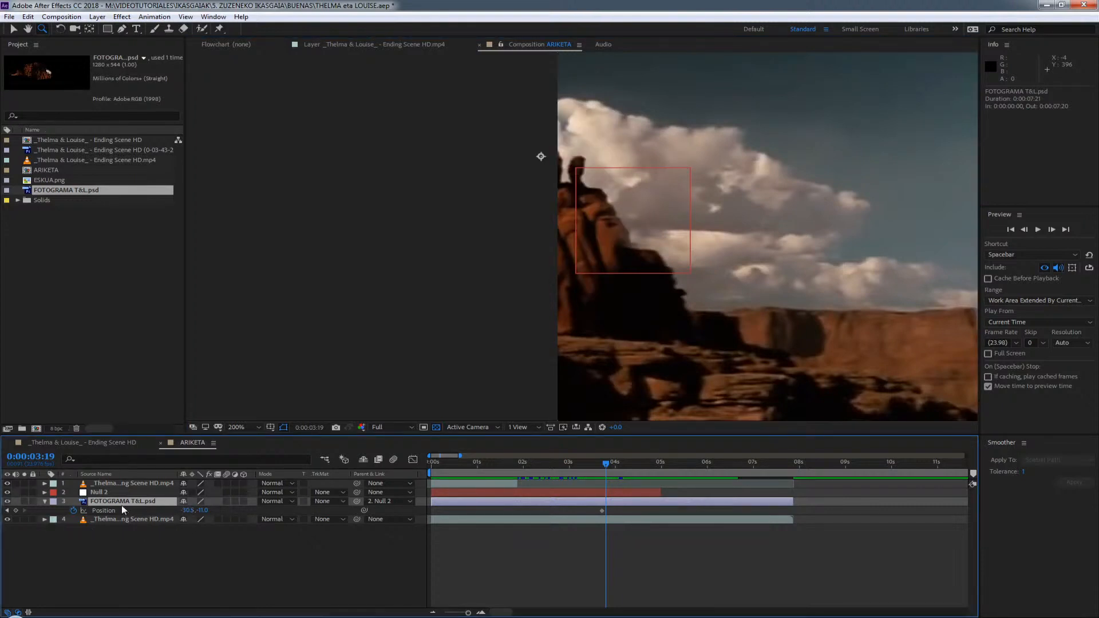
key("shift+t")
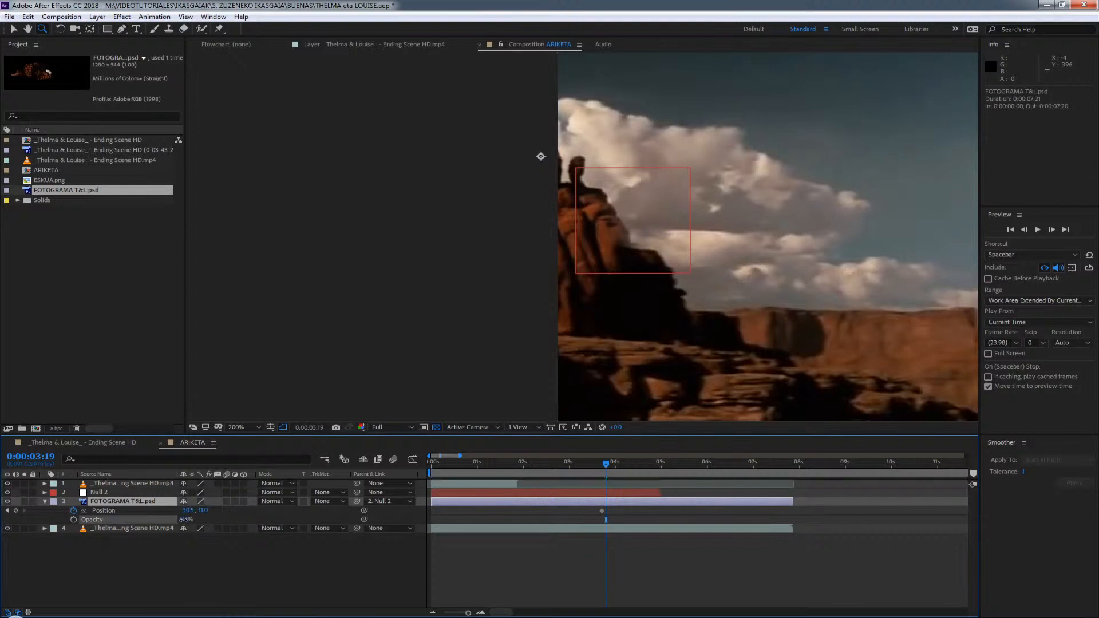
left_click_drag(187, 519, 151, 527)
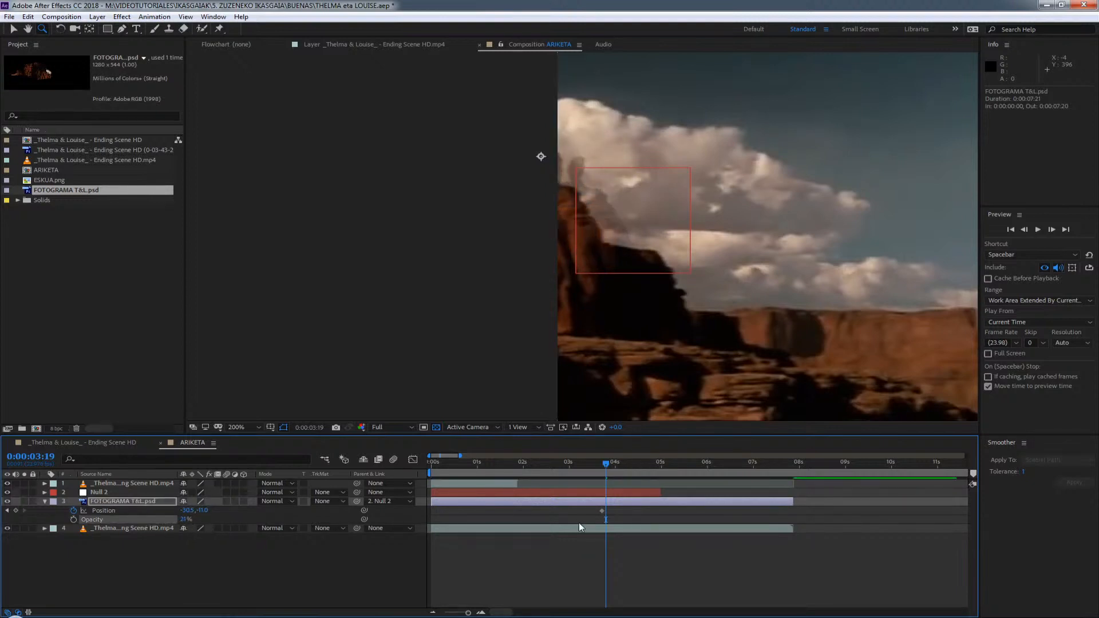
Move the rock patch onto the footage's rock at 0:00:03:19, keyframing its Position at -52.5, -15.0.
left_click(13, 28)
left_click_drag(639, 261, 606, 253)
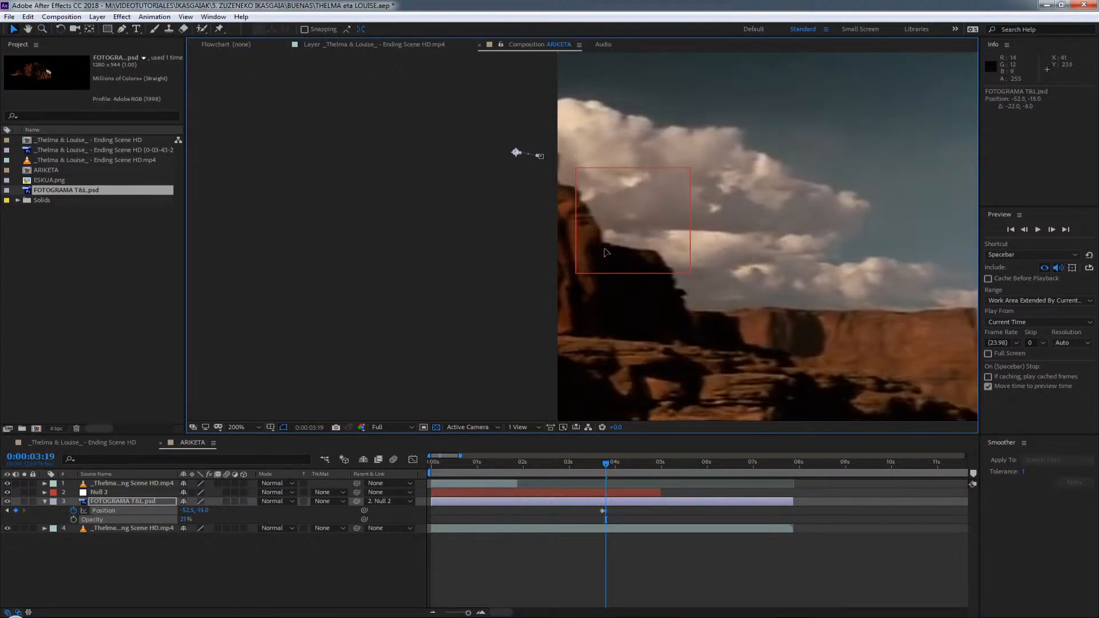
Keyframe the rock patch's Position at -88.0, -17.0 on 0:00:03:22 and set its opacity to 100%.
left_click(480, 612)
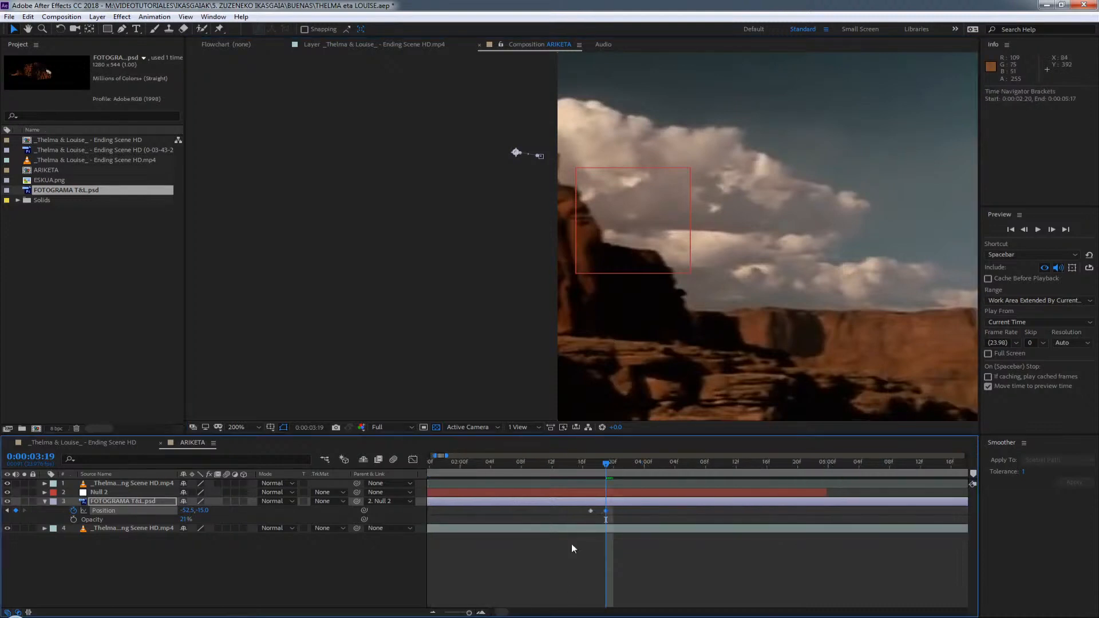
mouse_move(612, 464)
left_mouse_down()
mouse_move(582, 465)
mouse_move(628, 461)
left_mouse_up()
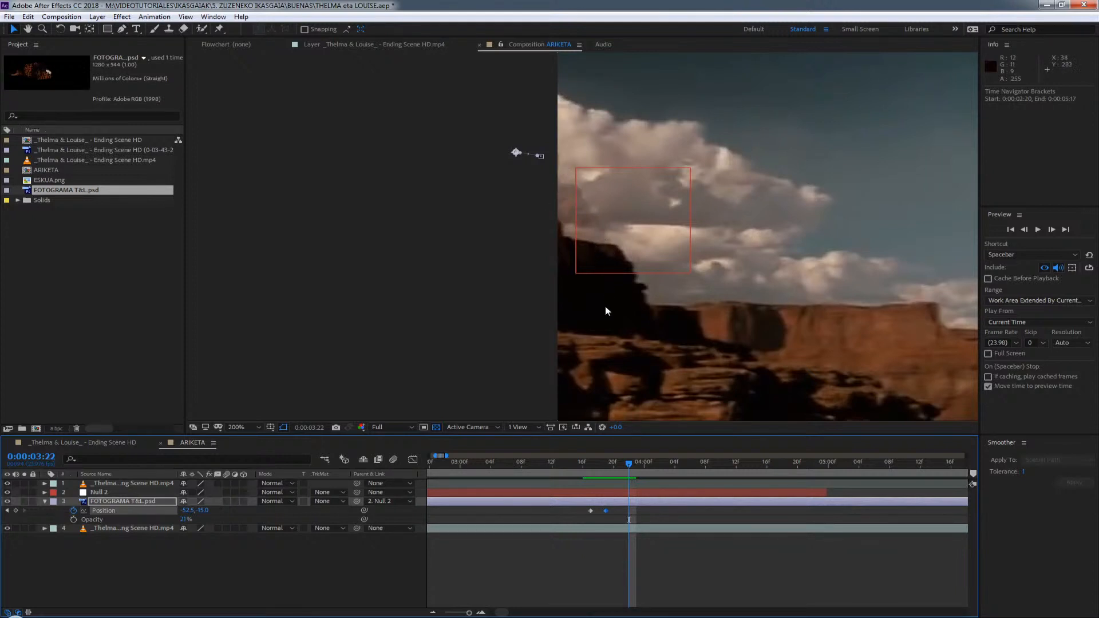
left_click_drag(599, 239, 556, 238)
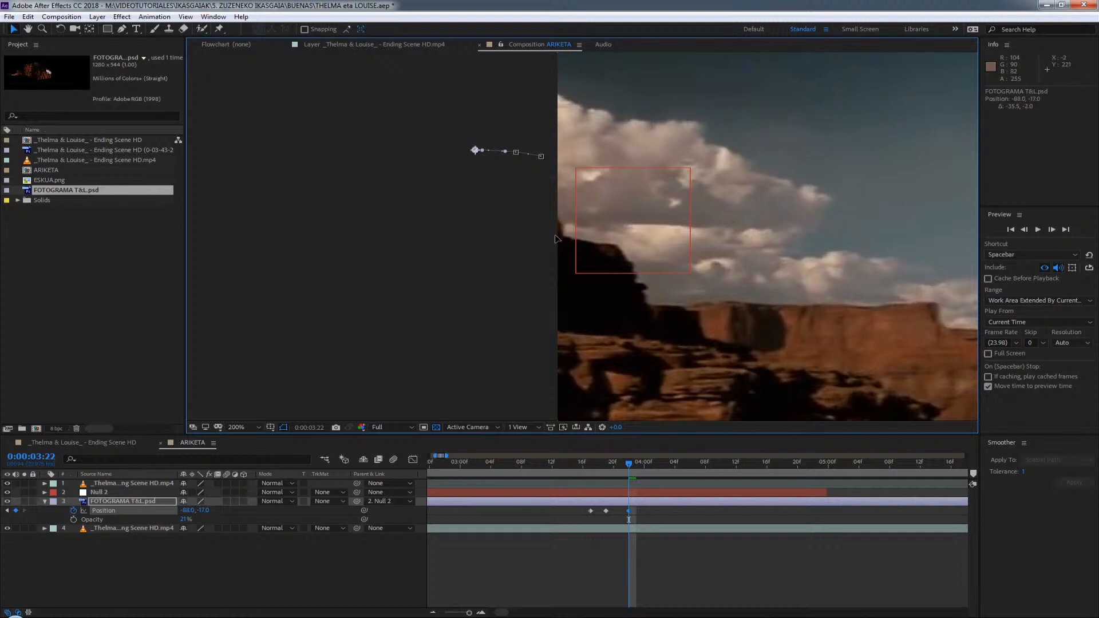
left_click(185, 522)
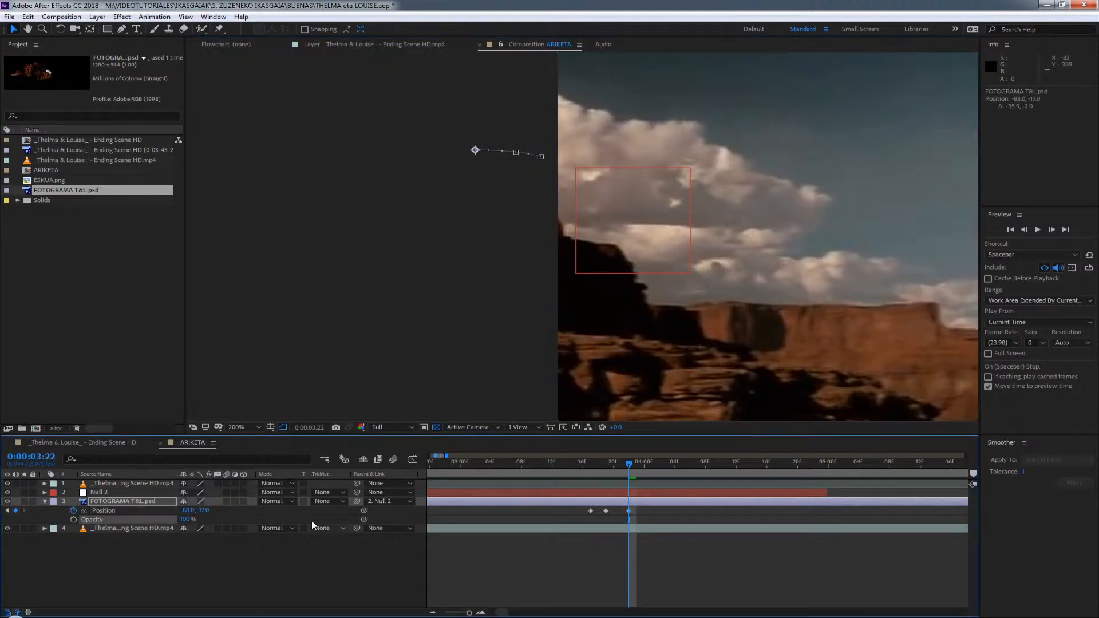
Undo the wrong trim, end FOTOGRAMA T&L.psd at 0:00:03:22 instead, and preview the result from 0:00:03:10.
key("ctrl+z")
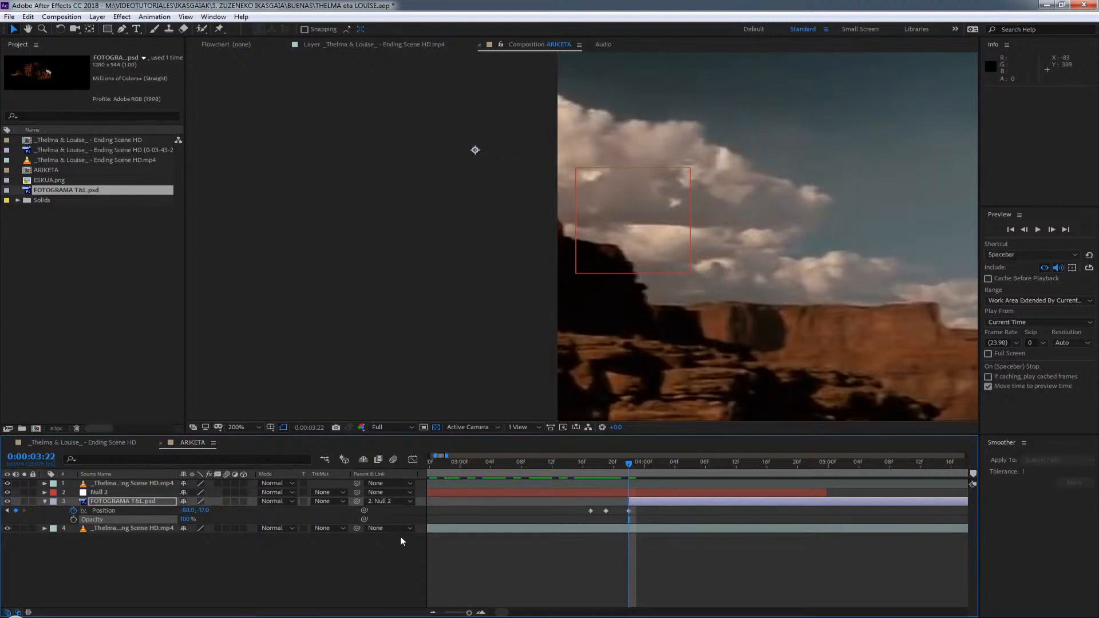
key("ctrl+z")
key("alt+]")
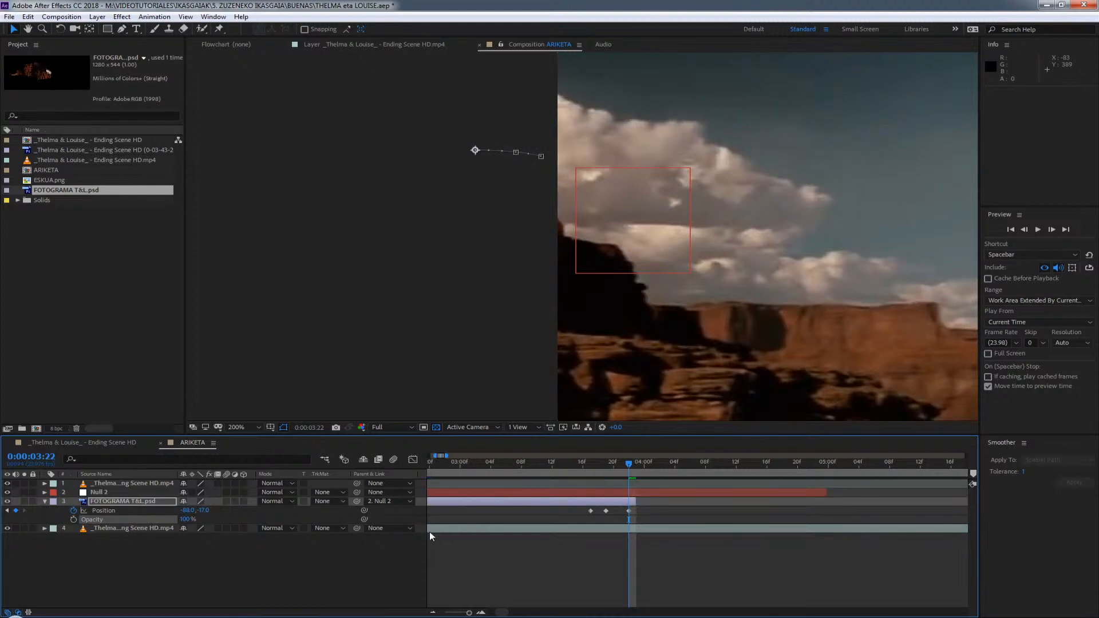
left_click_drag(560, 466, 526, 466)
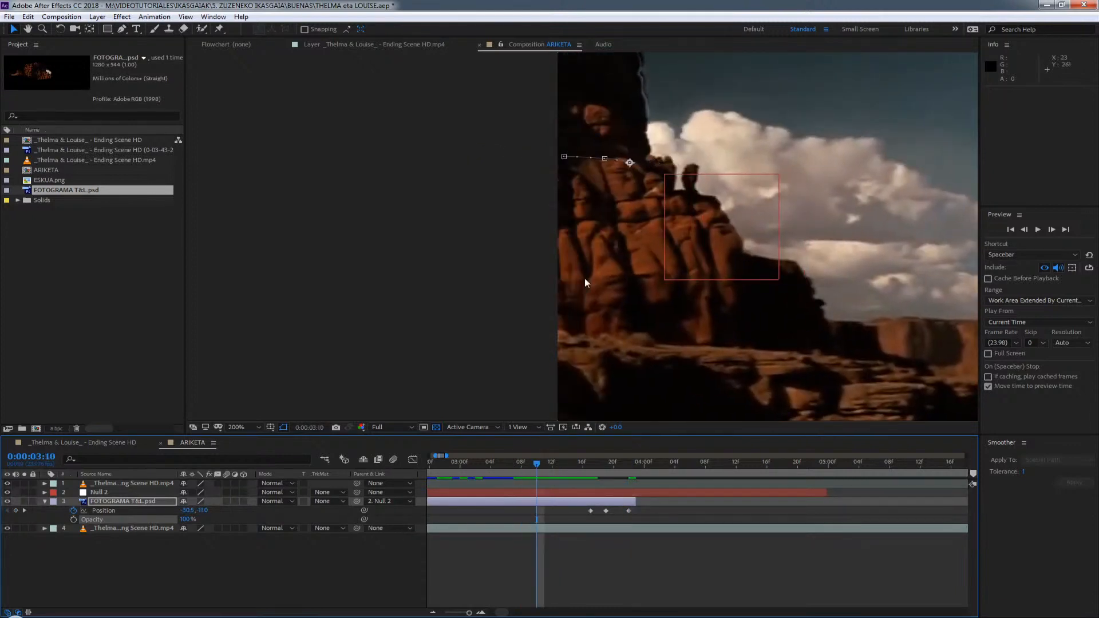
scroll(585, 278, "down", 2)
key("space")
key("space")
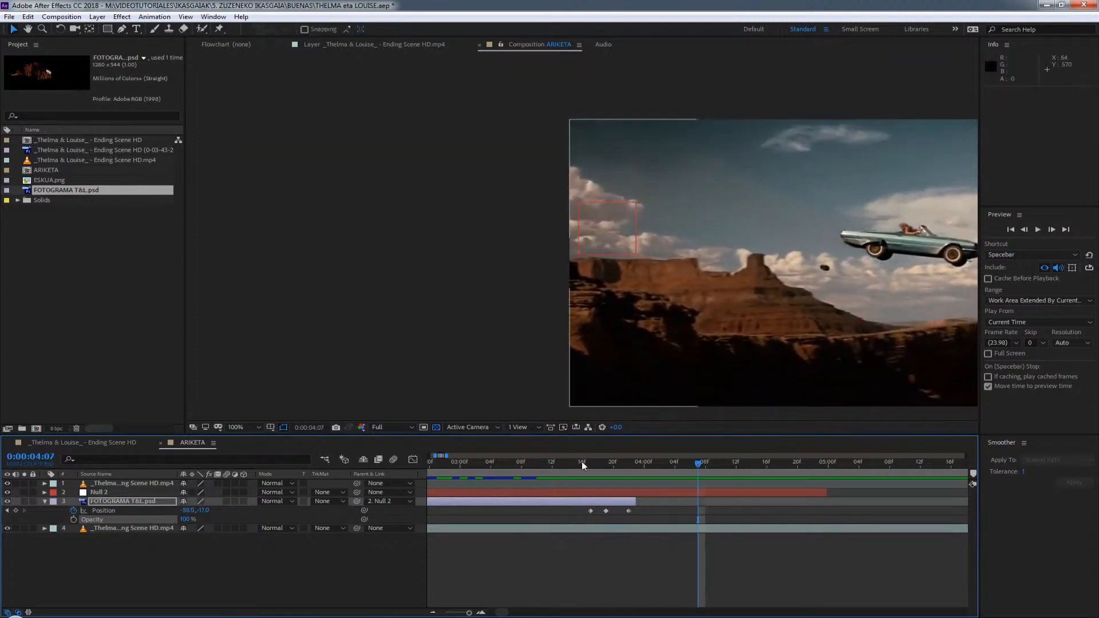
Reveal Null 2's Position keyframes and compare the rock's position on the frames 0:00:03:17 and 0:00:03:18.
left_click_drag(572, 464, 589, 490)
left_click(599, 493)
key("u")
left_click_drag(651, 318, 379, 304)
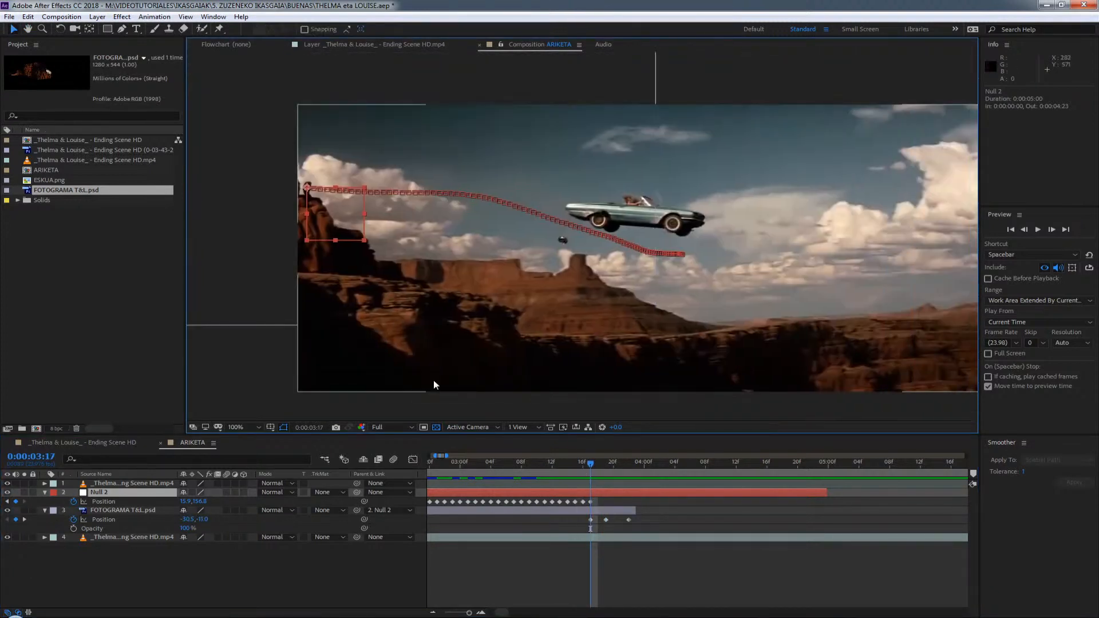
left_click(596, 462)
left_click(593, 468)
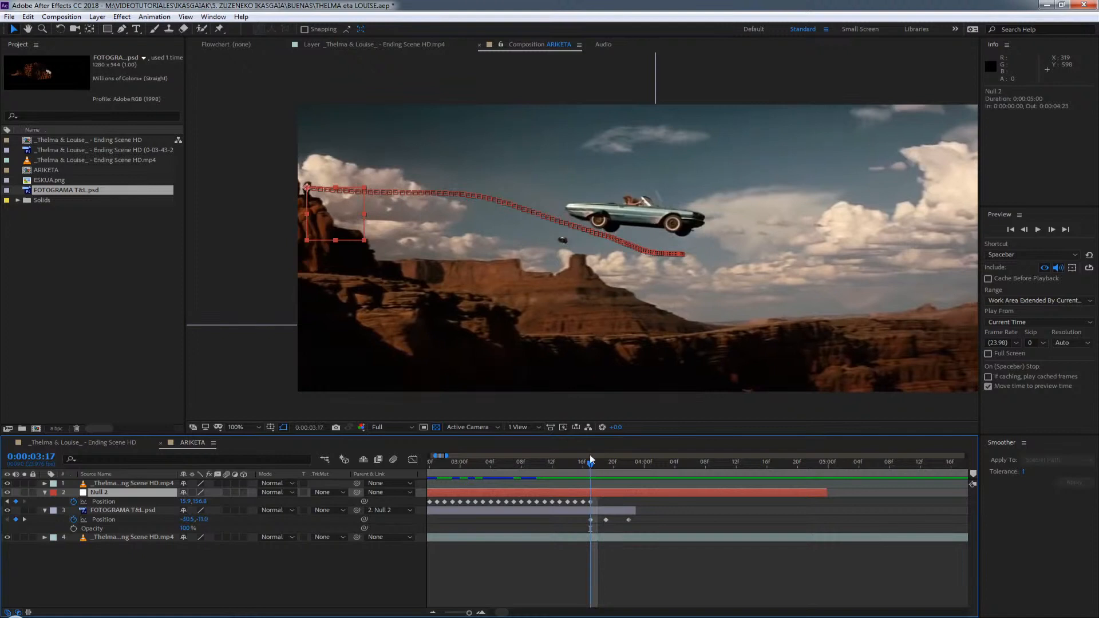
mouse_move(599, 461)
left_mouse_down()
mouse_move(611, 459)
mouse_move(582, 463)
mouse_move(625, 462)
mouse_move(574, 458)
mouse_move(598, 461)
left_mouse_up()
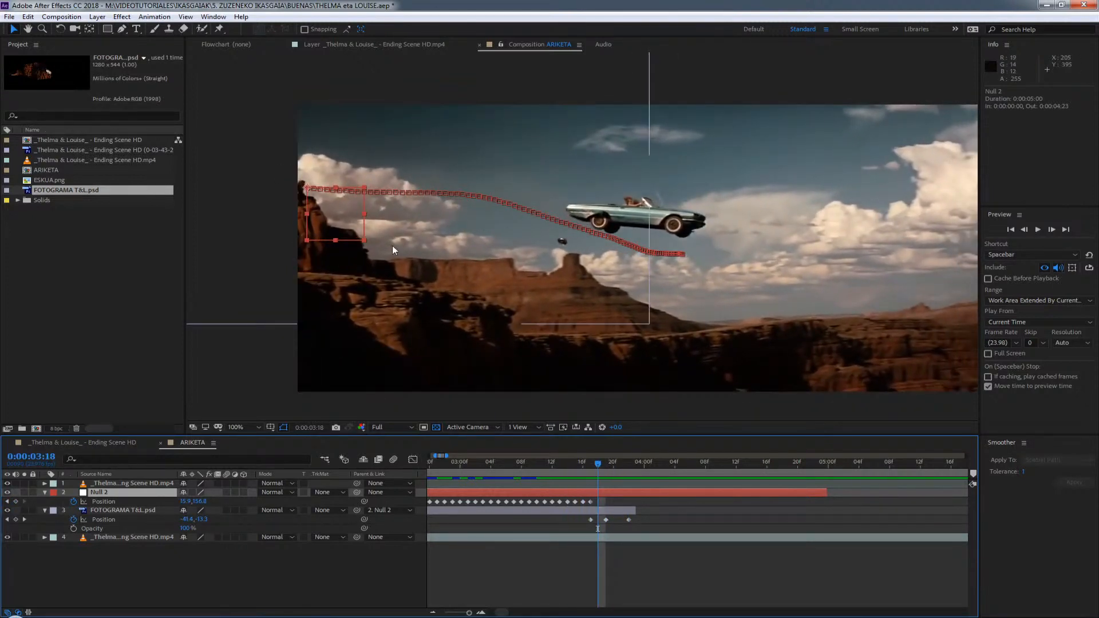
mouse_move(598, 463)
left_mouse_down()
mouse_move(585, 462)
mouse_move(601, 466)
left_mouse_up()
left_click(690, 518)
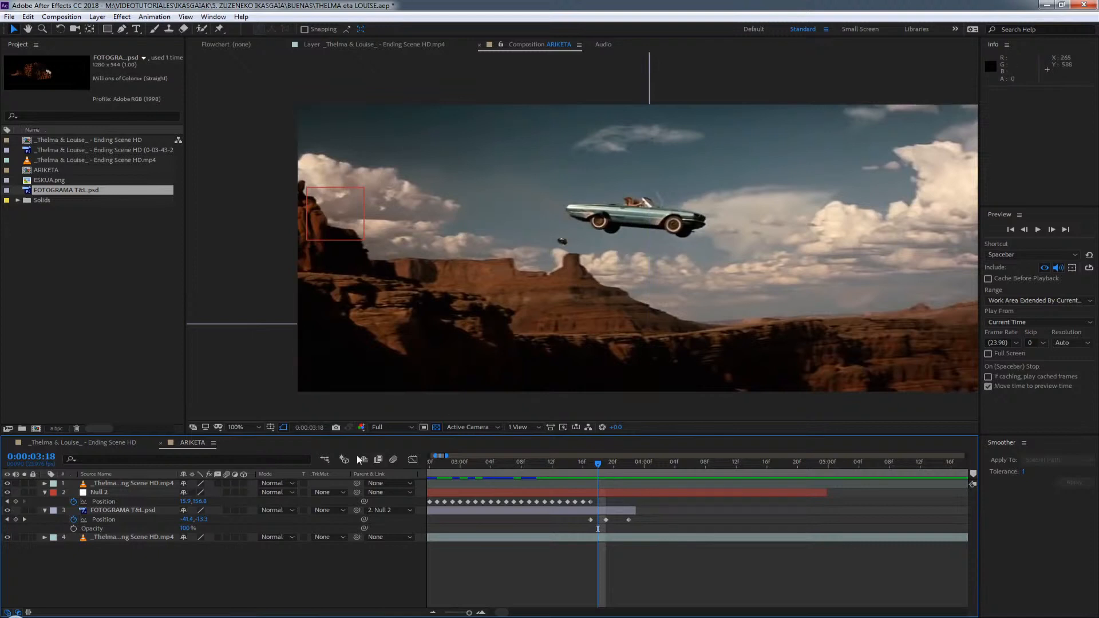
Hide the Null 2 layer and check the composite up to 0:00:03:22.
left_click(282, 428)
left_click(542, 495)
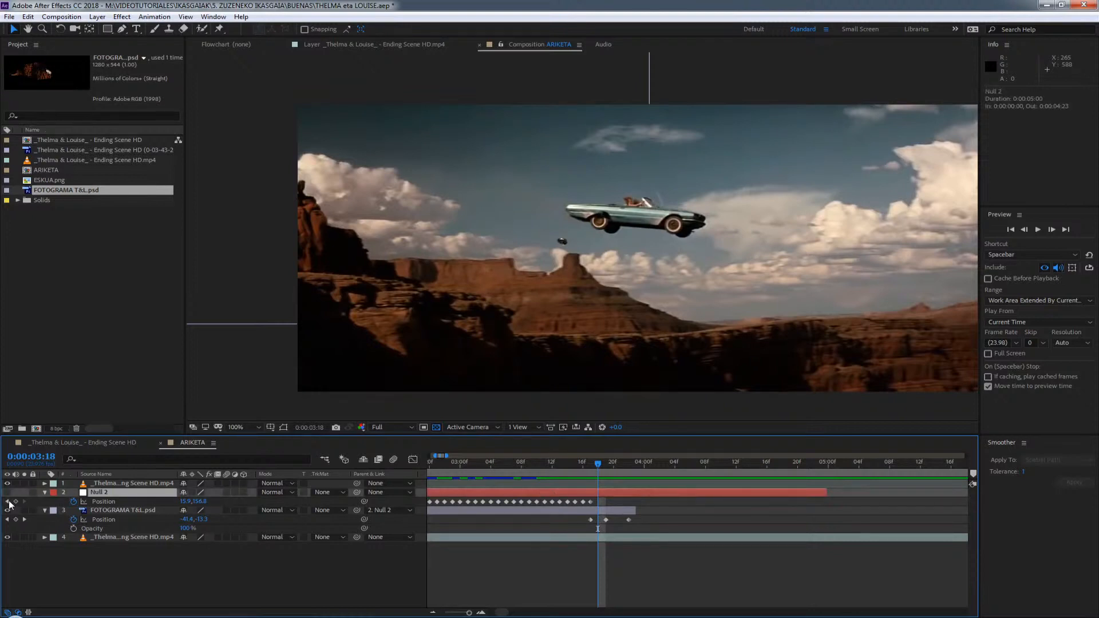
left_click(7, 492)
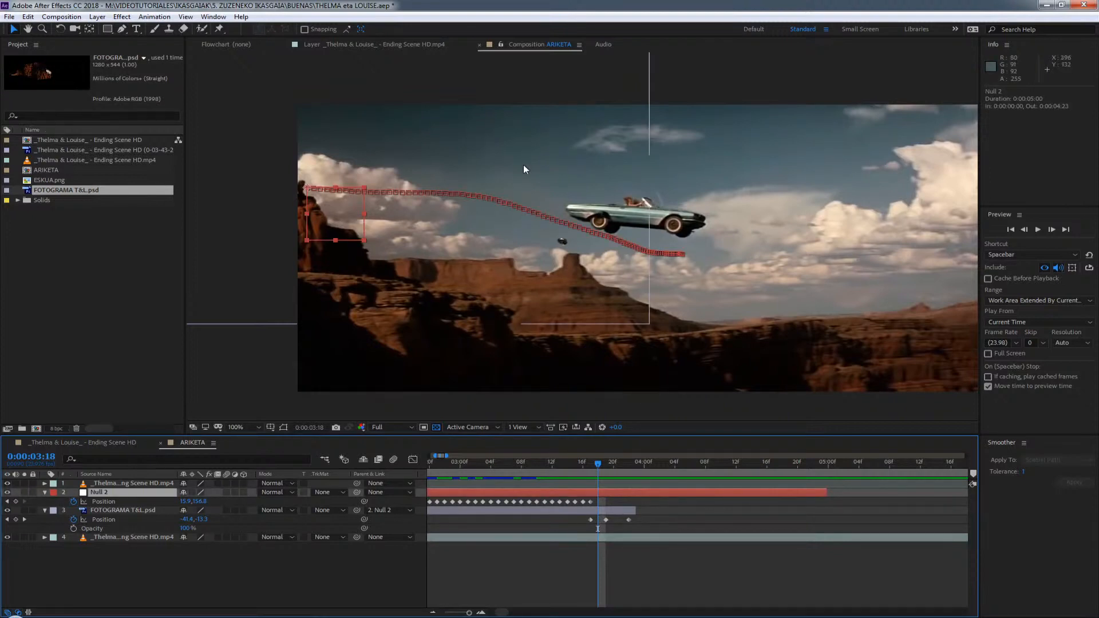
left_click(6, 493)
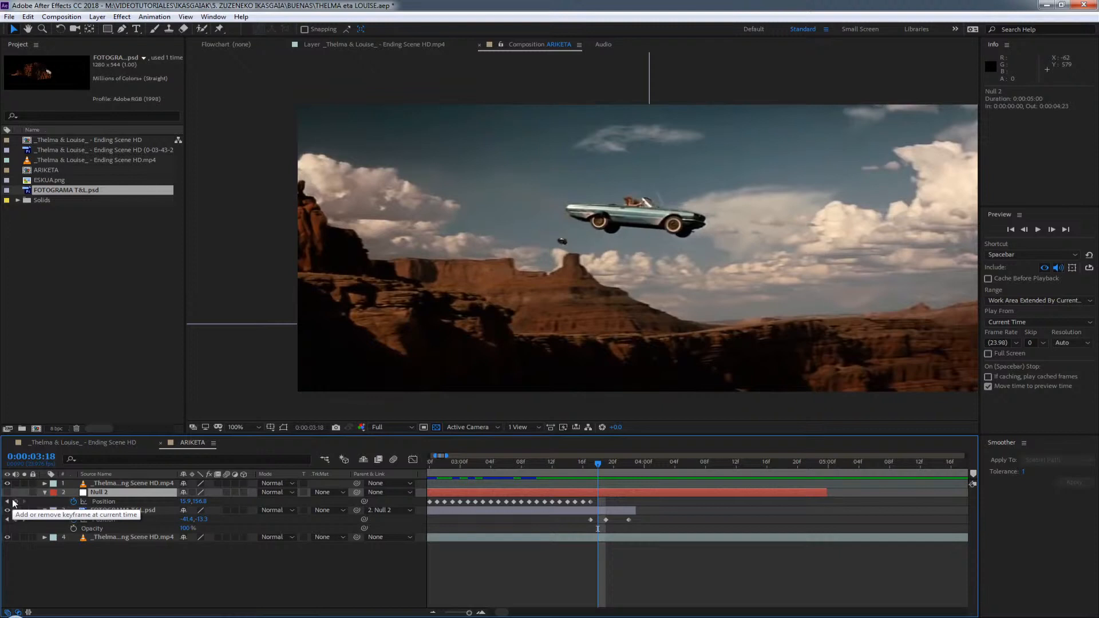
left_click_drag(599, 462, 631, 488)
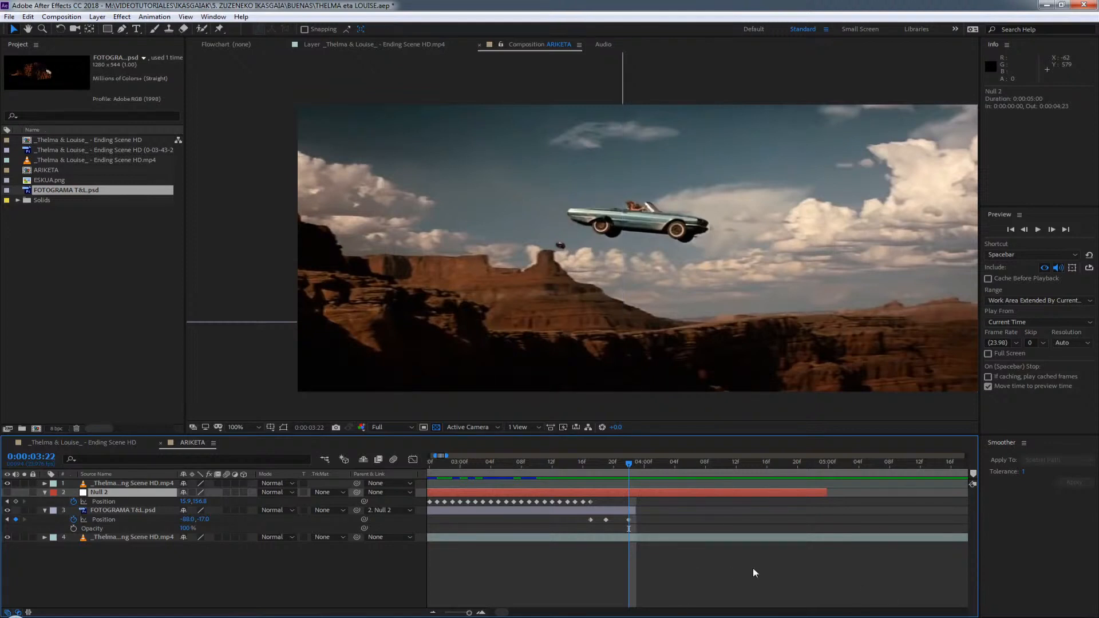
Trim the bottom footage layer to end at 0:00:04:17 and duplicate it.
scroll(751, 569, "down", 2)
left_click_drag(692, 462, 762, 469)
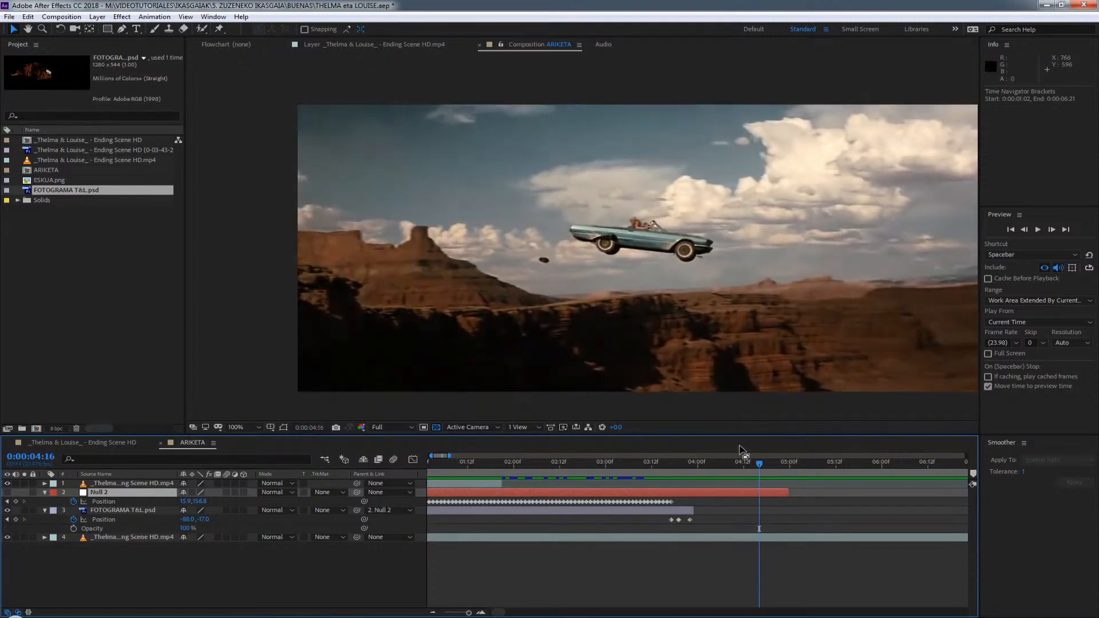
left_click(765, 533)
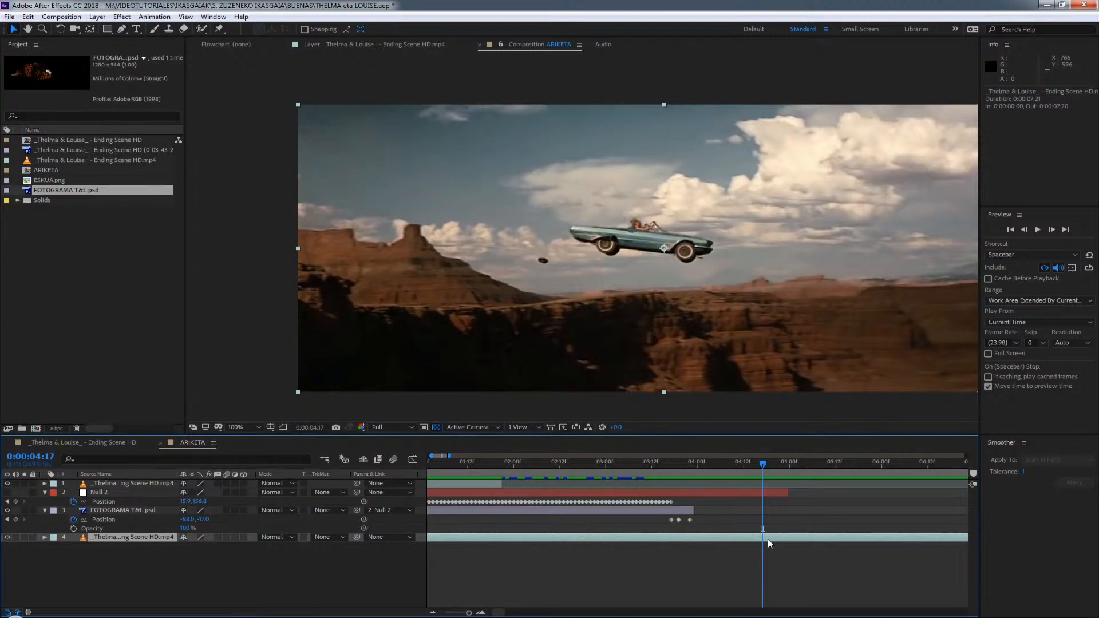
key("alt+bracketright")
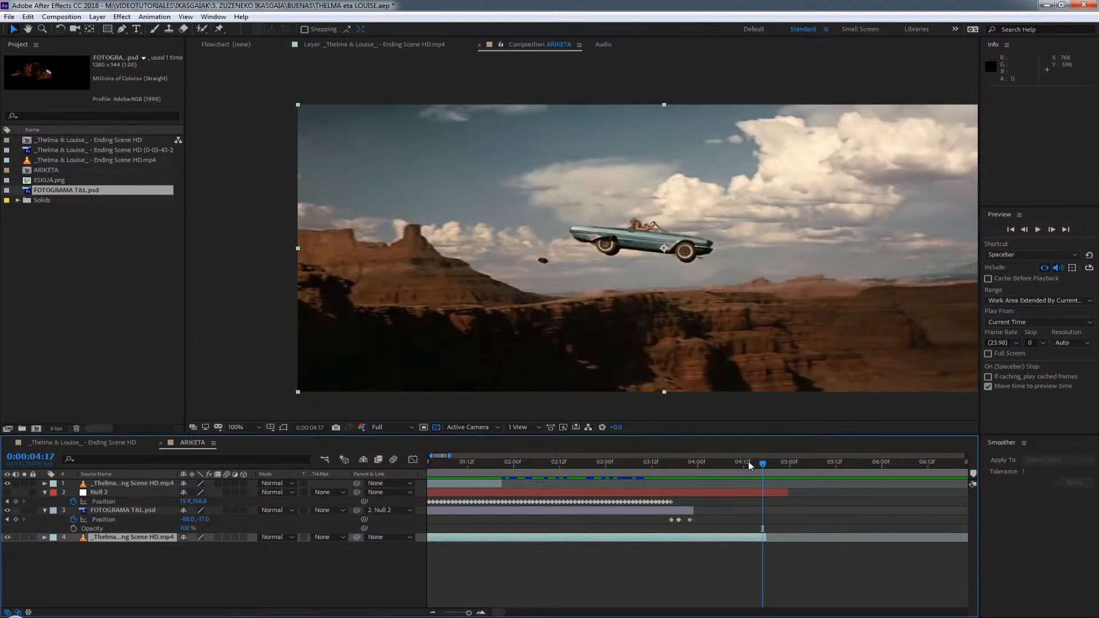
mouse_move(761, 462)
left_mouse_down()
mouse_move(705, 473)
mouse_move(762, 478)
left_mouse_up()
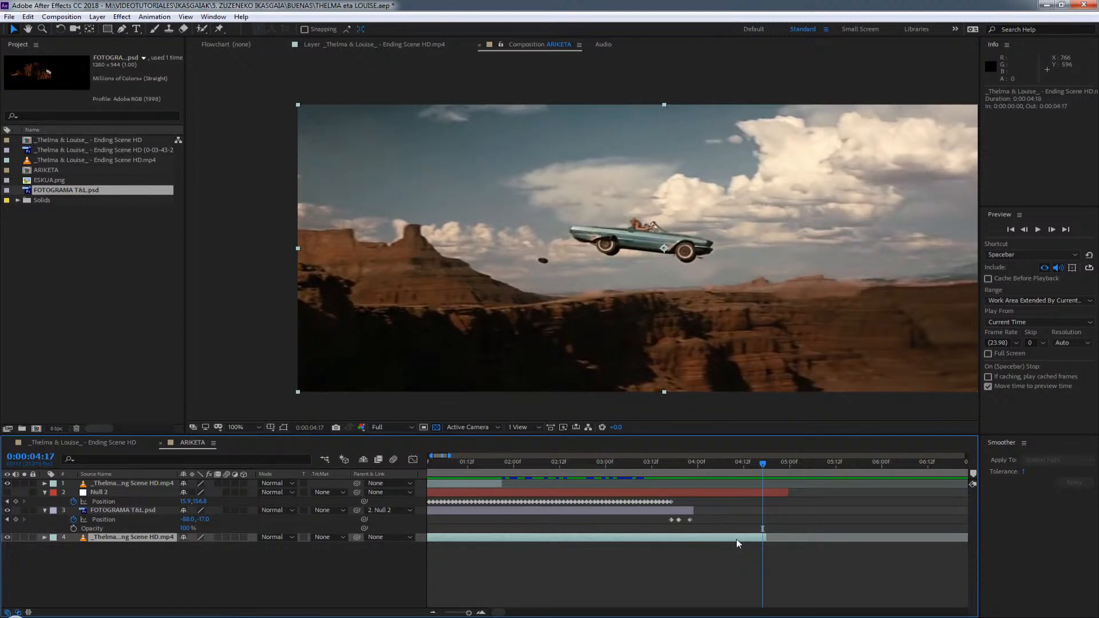
key("ctrl+d")
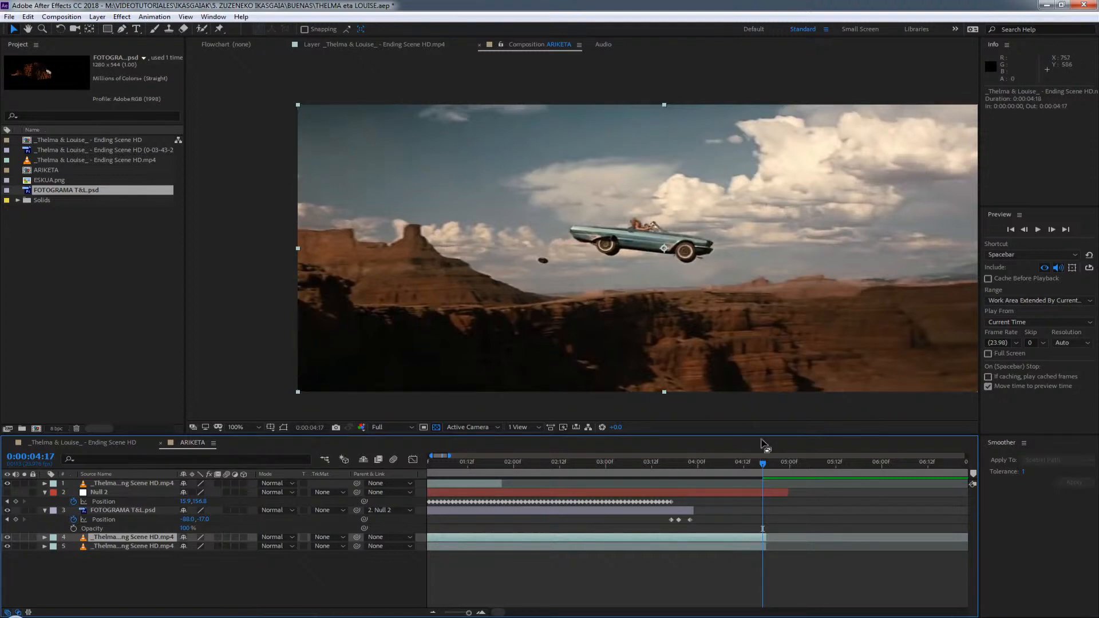
mouse_move(762, 461)
left_mouse_down()
mouse_move(681, 492)
mouse_move(764, 483)
left_mouse_up()
Enable Time Remapping on the upper copy of the trimmed footage and add a Time Remap keyframe at 0:00:04:17.
right_click(107, 539)
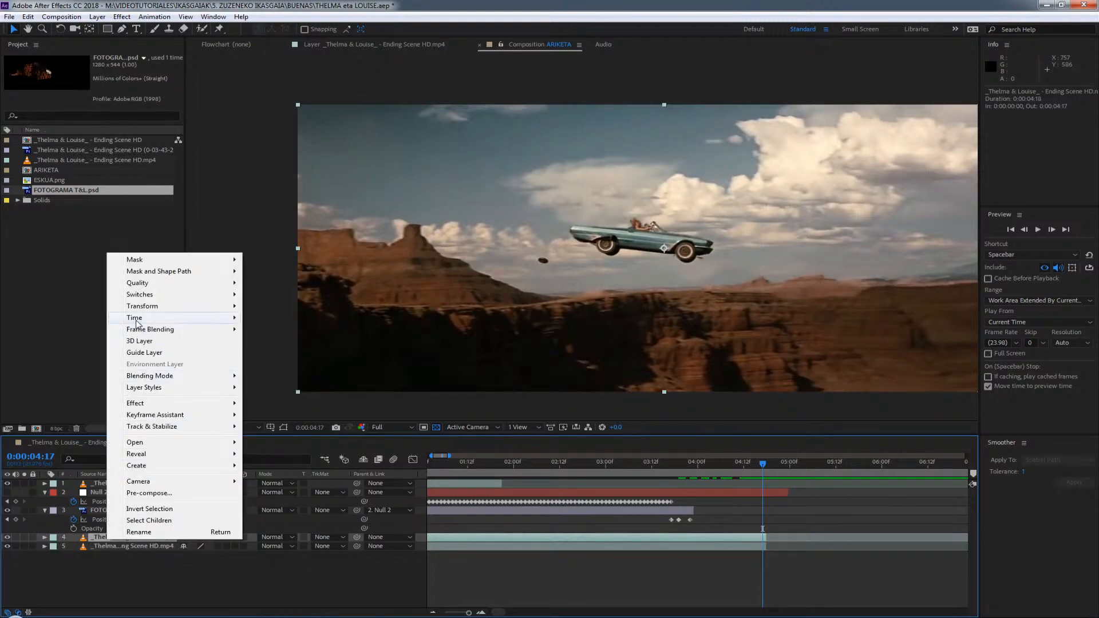
mouse_move(148, 322)
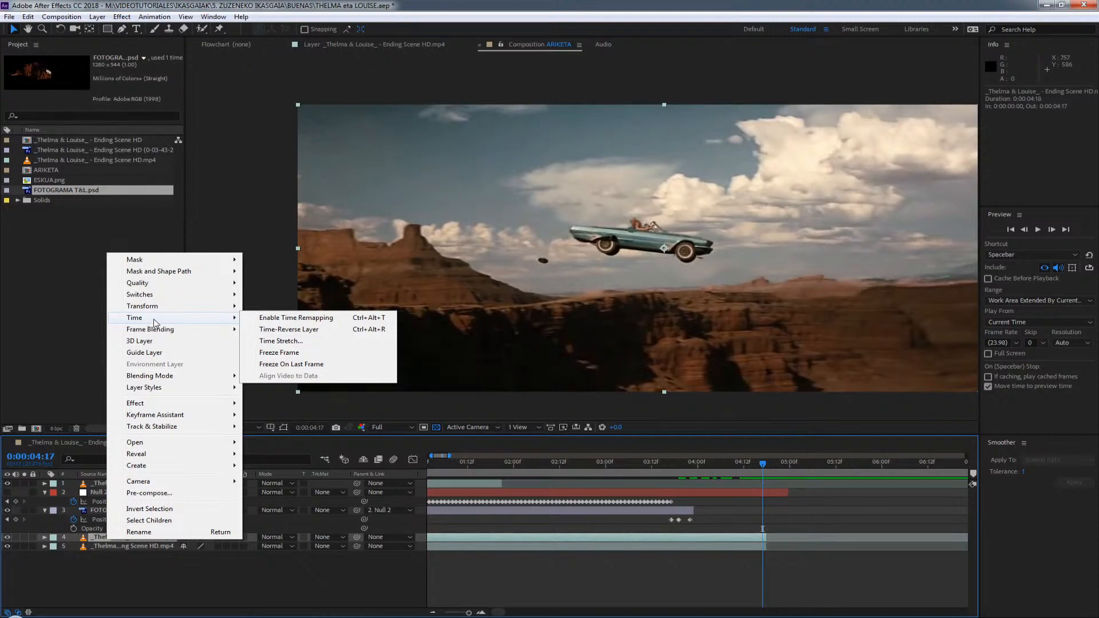
left_click(318, 318)
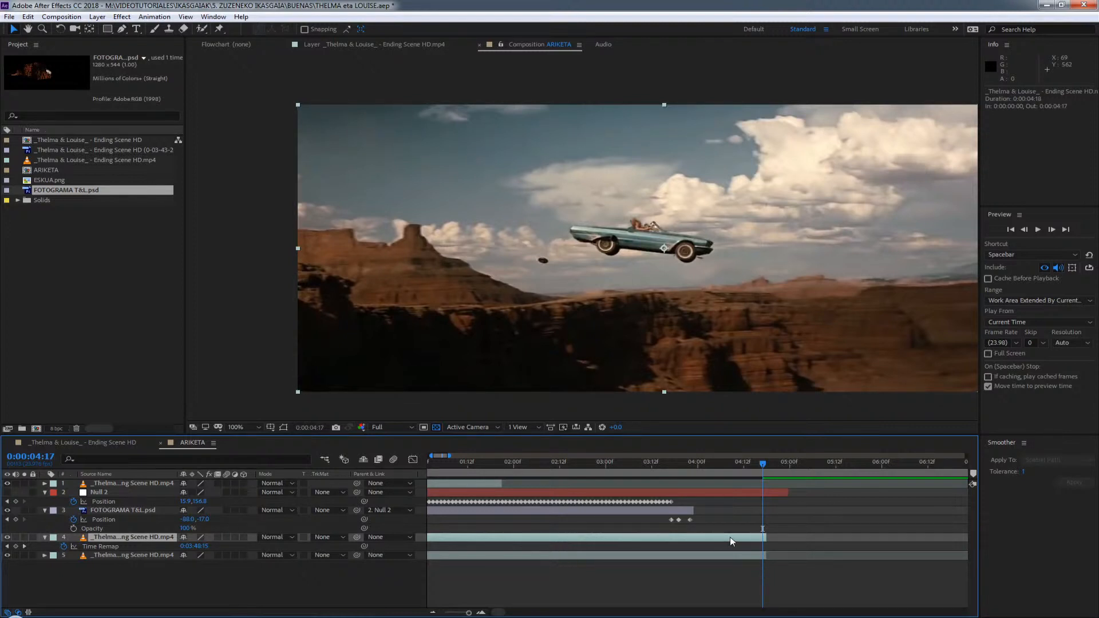
left_click(16, 546)
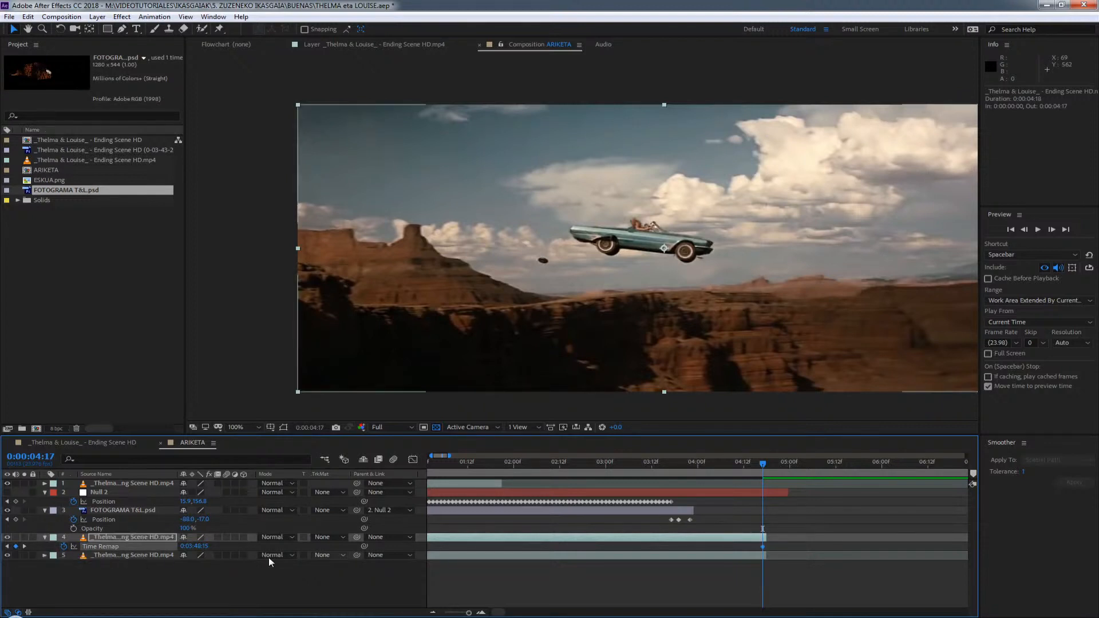
Add a Time Remap keyframe at 0:00:04:07 on the footage copy and trim the layer to start there.
key("Page_Up")
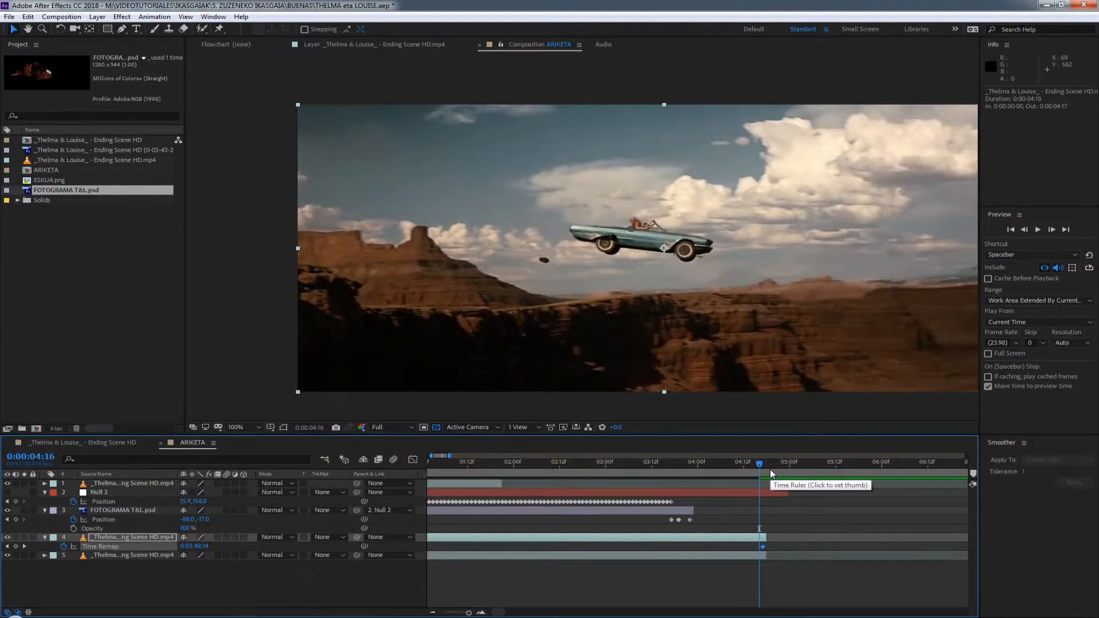
key("Page_Up")
key("Page_Up")
key("Page_Up")
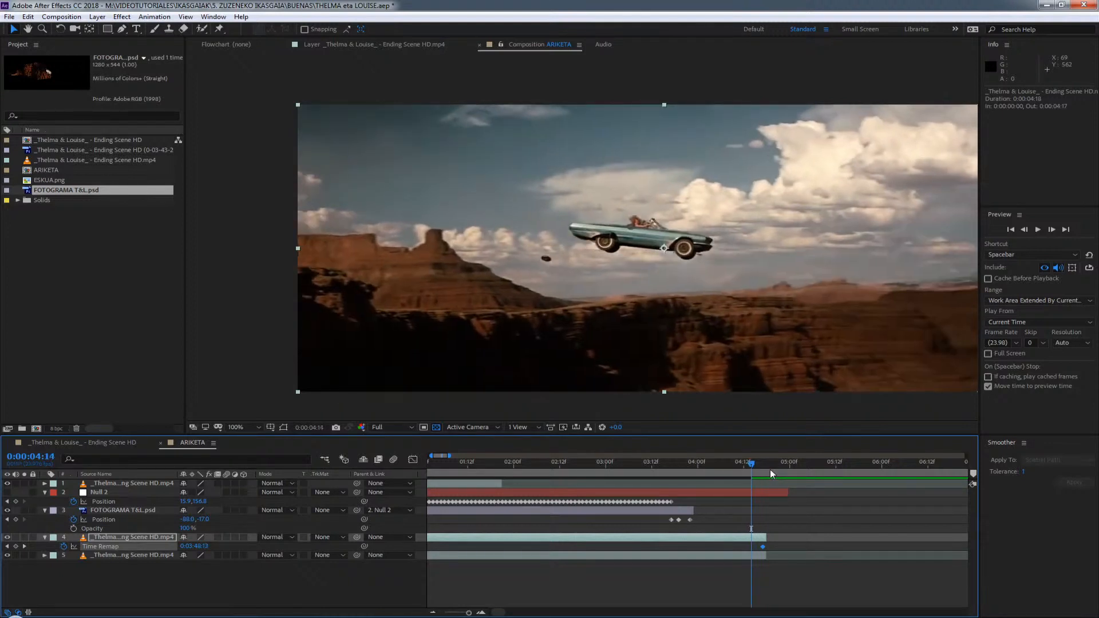
key("Page_Up")
key("Page_Up")
key("Page_Up")
key("Page_Up")
key("Page_Up")
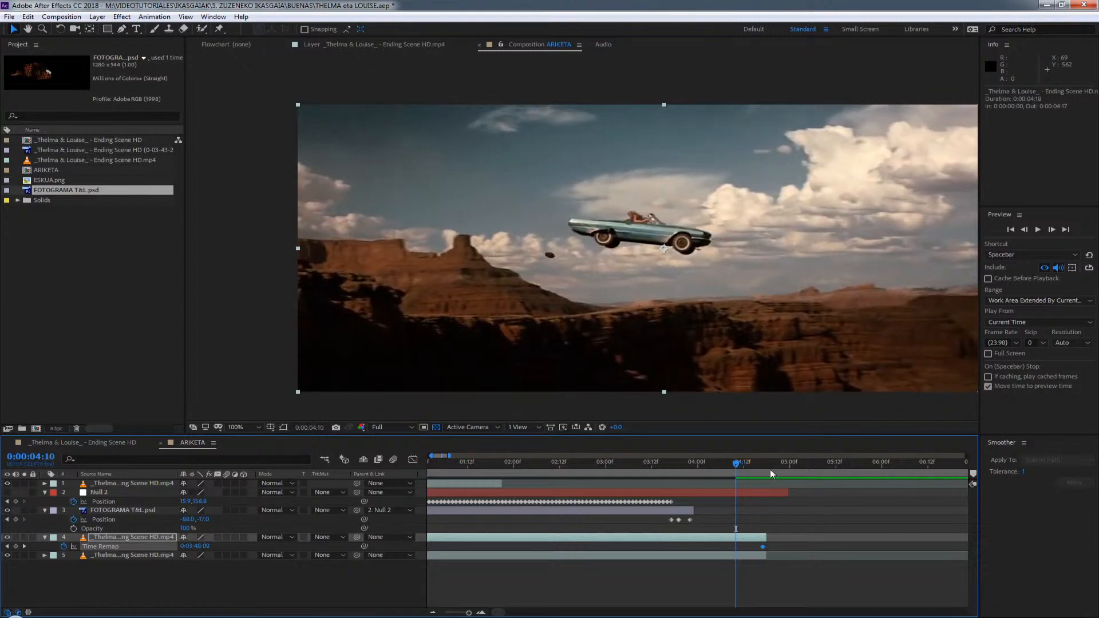
key("Page_Up")
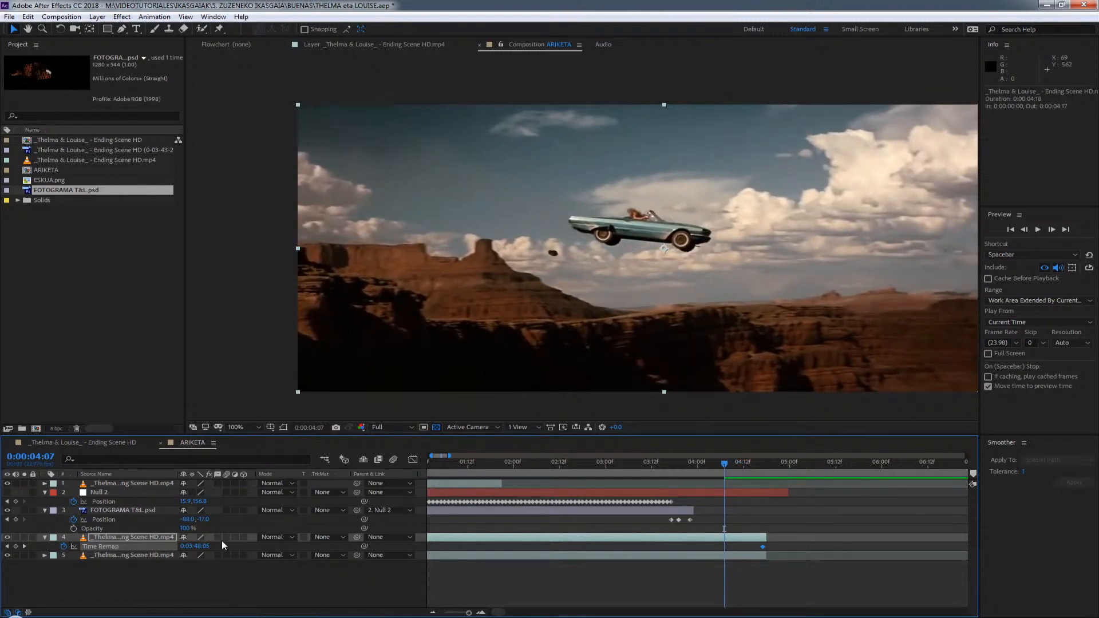
left_click(16, 547)
left_click(663, 503)
key("alt+bracketleft")
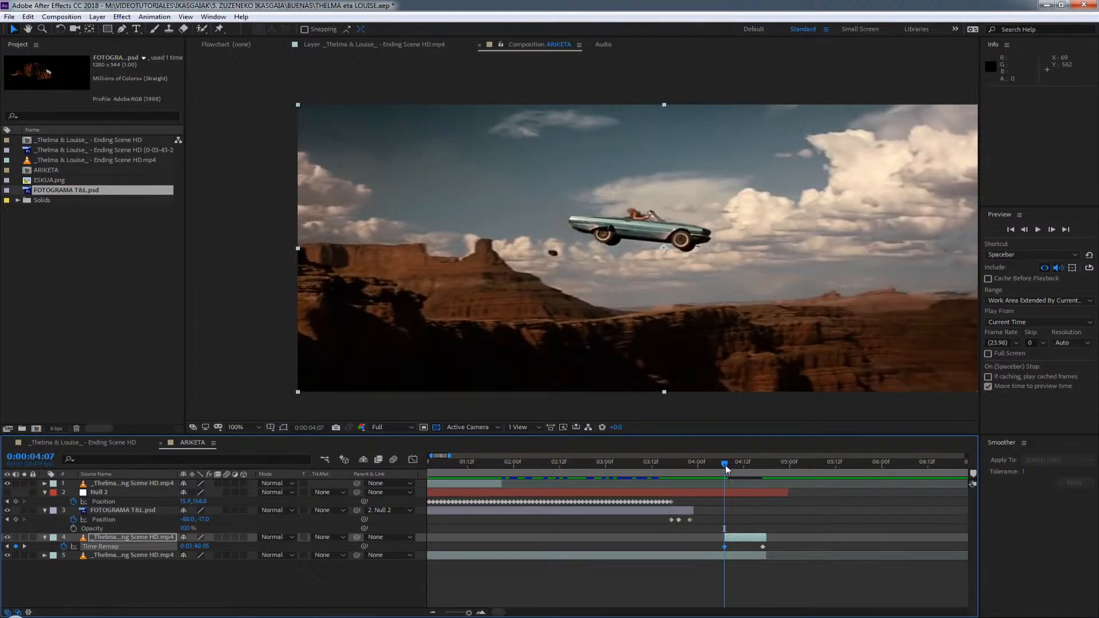
Extend the time-remapped copy's end to 0:00:07:20, closing the Wacom Desktop Center window that interrupts.
left_click_drag(726, 466, 761, 476)
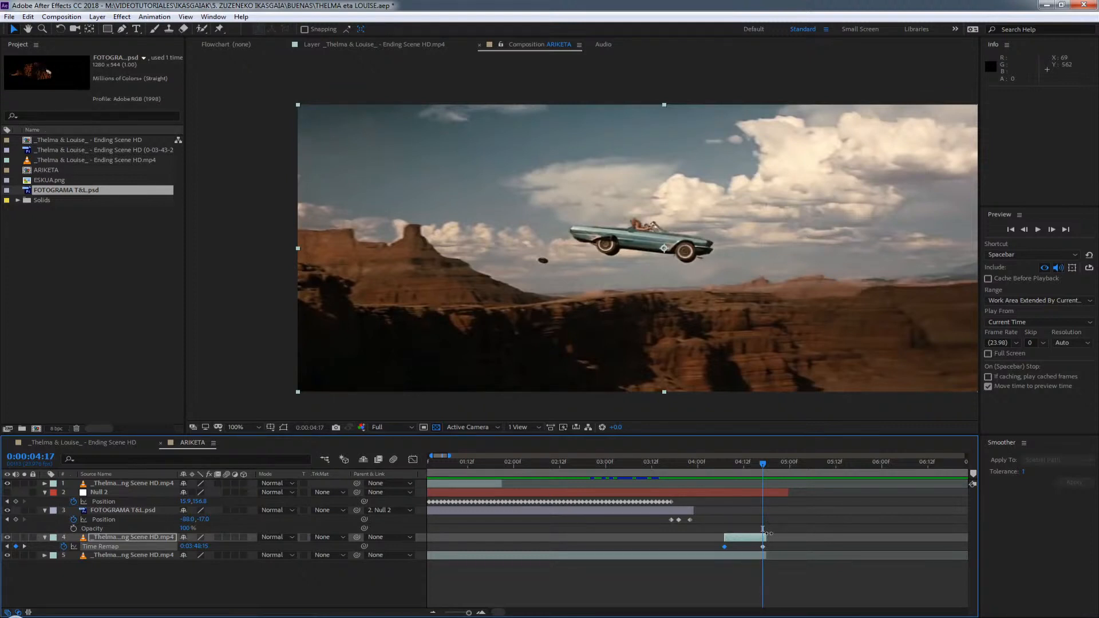
left_click_drag(766, 537, 908, 537)
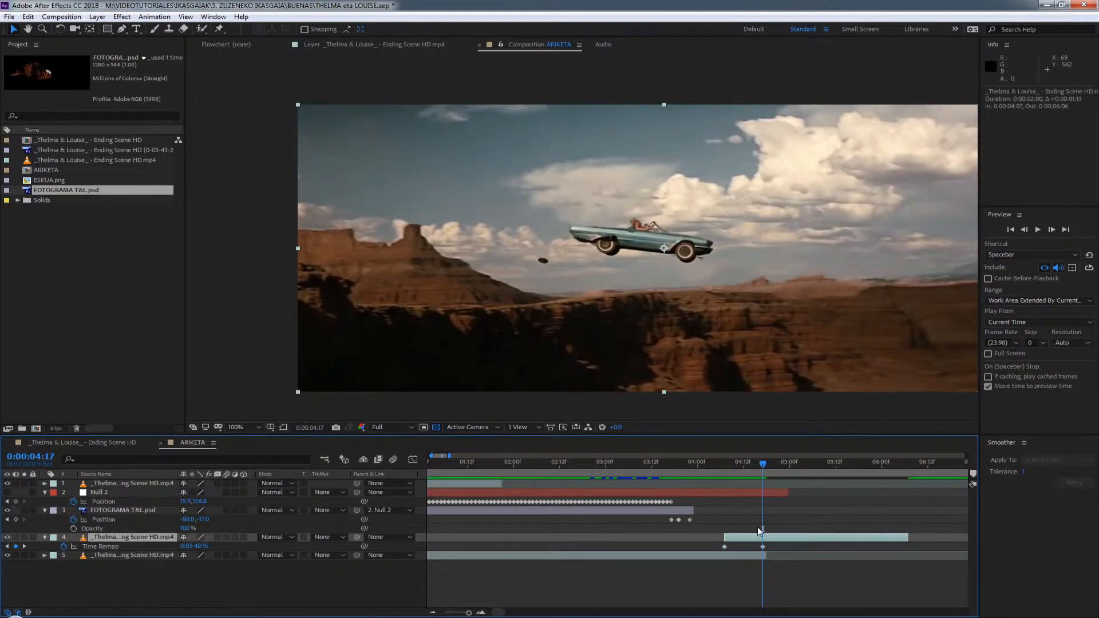
mouse_move(722, 617)
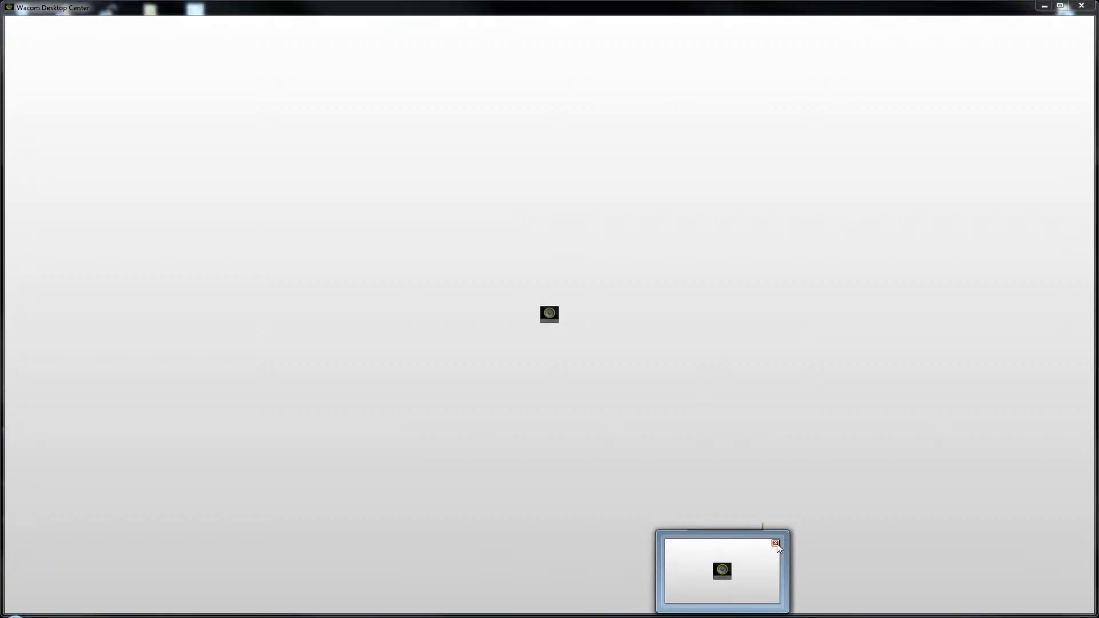
left_click(775, 543)
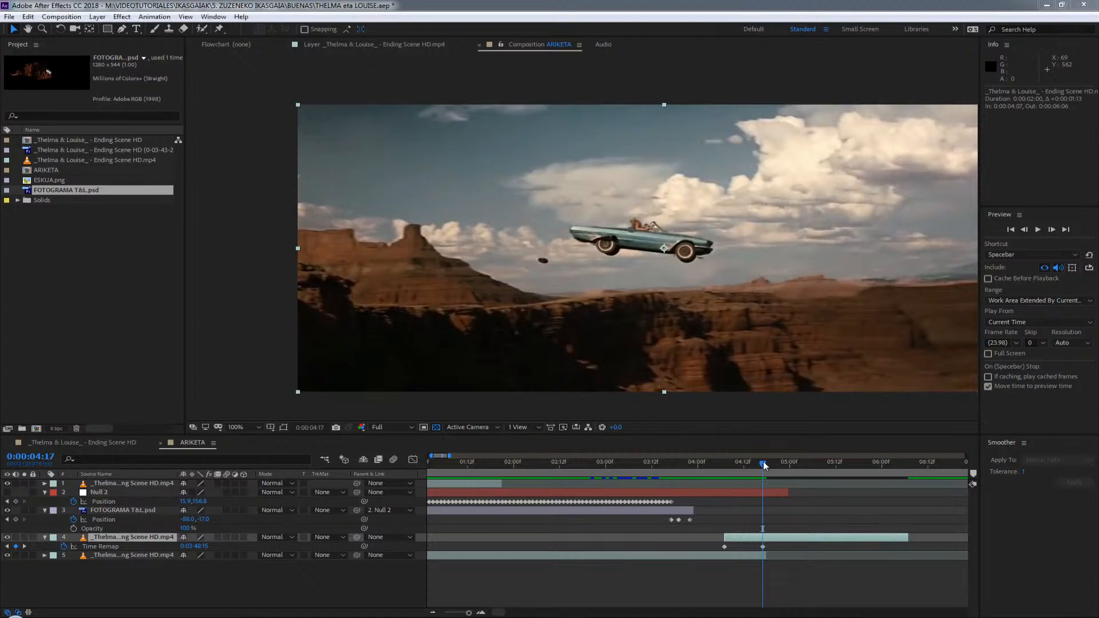
left_click_drag(764, 461, 904, 461)
left_click_drag(907, 537, 665, 553)
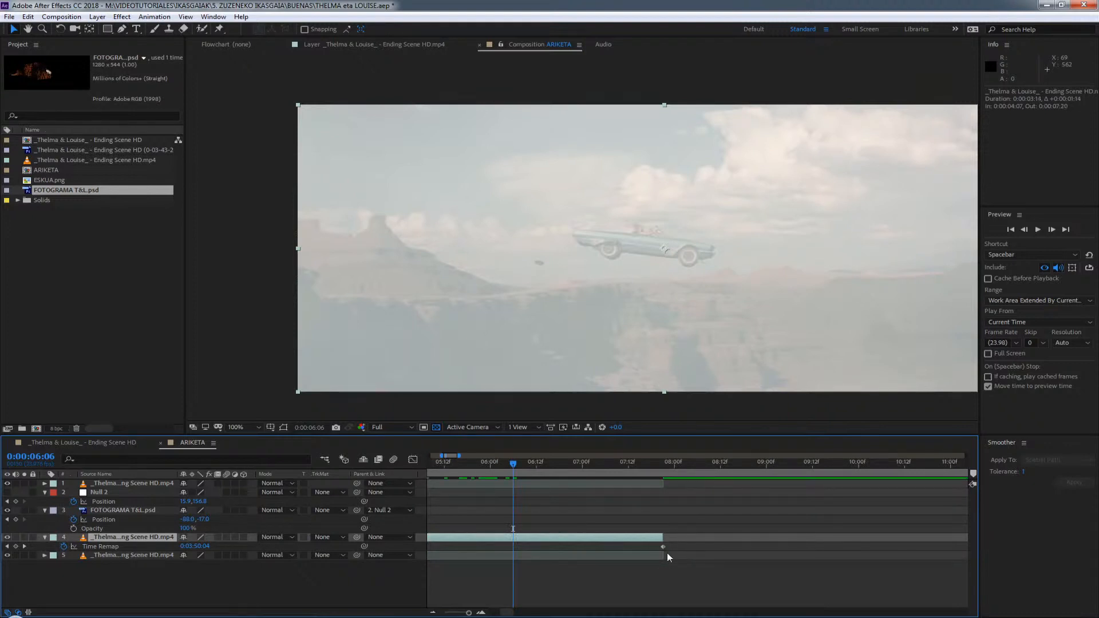
Move the last Time Remap keyframe of the footage copy onto the layer's final frame at 0:00:07:20.
left_click_drag(468, 613, 468, 614)
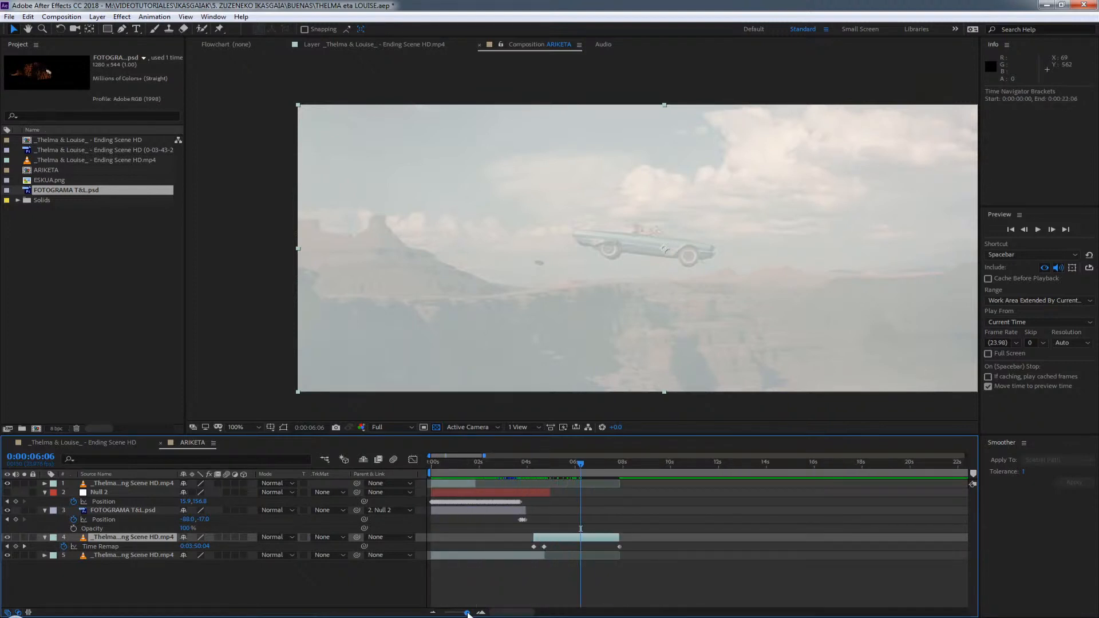
left_click_drag(578, 464, 614, 470)
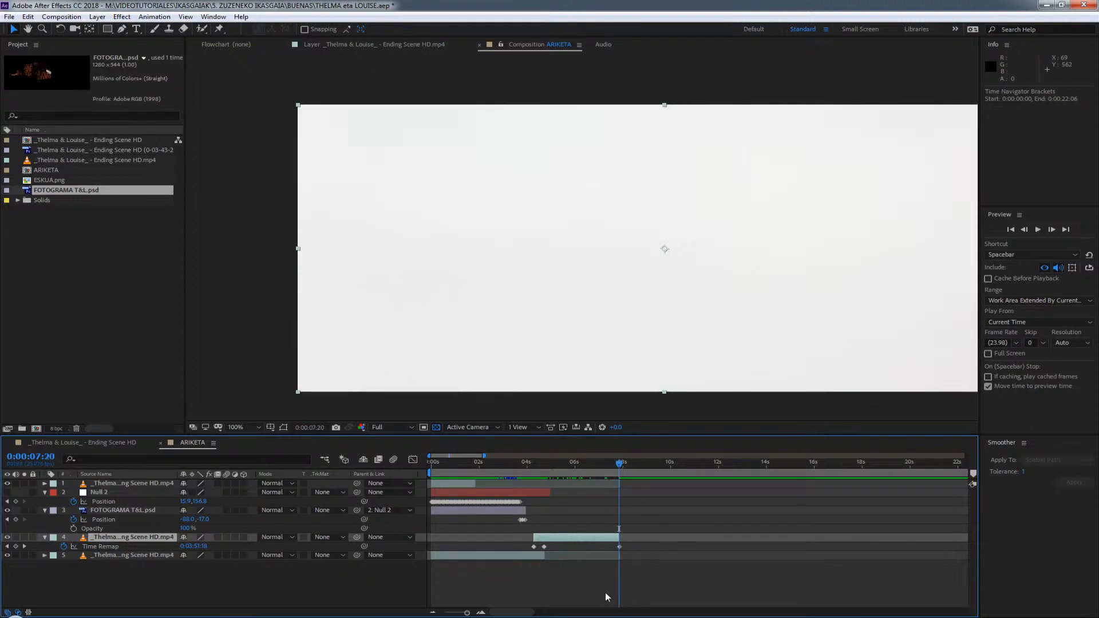
left_click(620, 546)
left_click(481, 612)
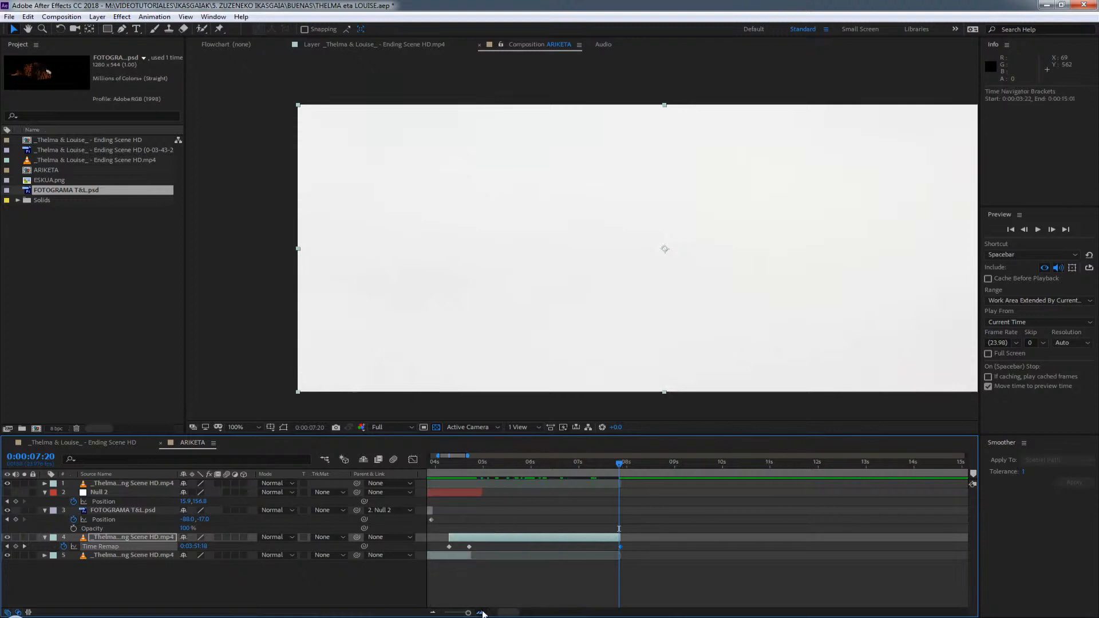
left_click_drag(561, 581, 732, 580)
left_click(794, 547)
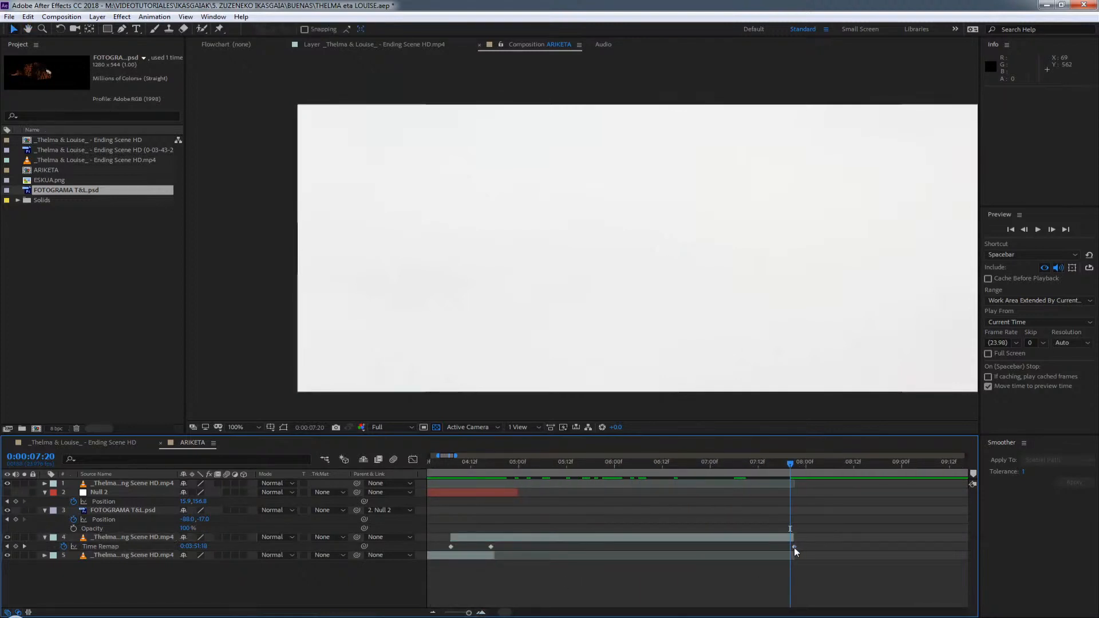
left_click(793, 545)
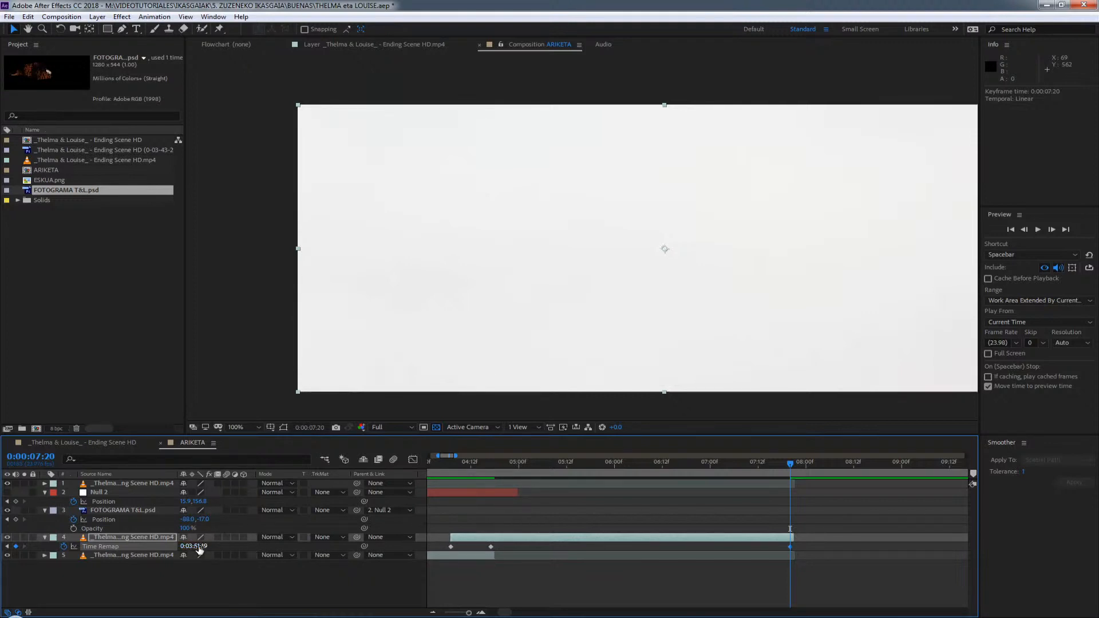
Copy the Time Remap keyframe at 0:00:04:17 and paste it over the last one at 0:00:07:20 to freeze the frame.
left_click(491, 546)
key("ctrl+c")
left_click(779, 538)
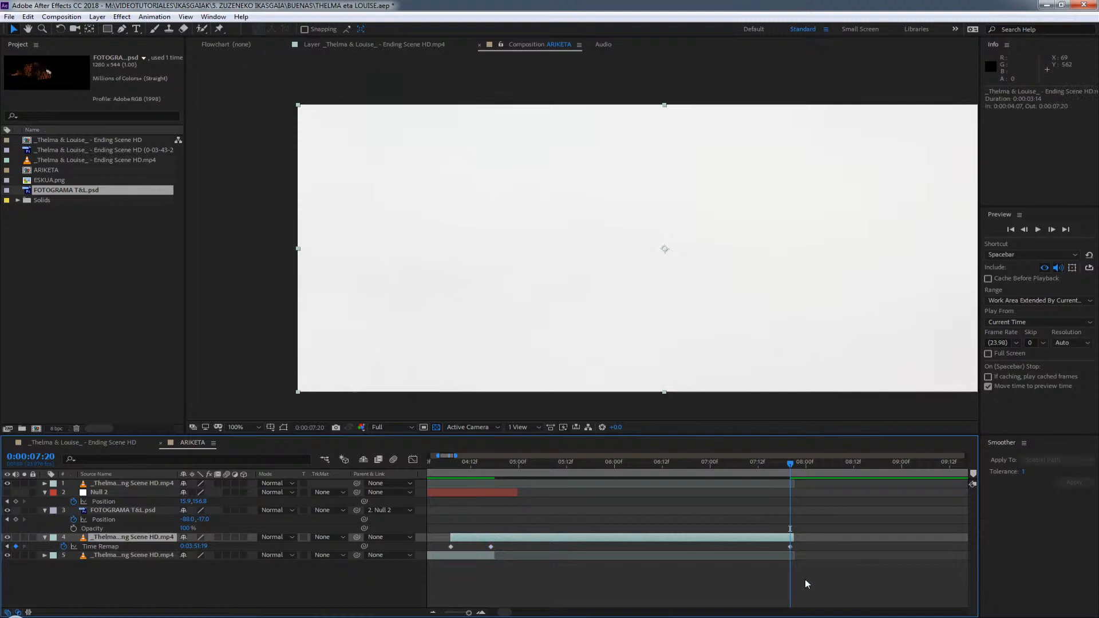
key("ctrl+v")
Preview the time-remapped footage, repeatedly checking how the car stops between 0:00:04:09 and 0:00:04:17.
left_click(785, 463)
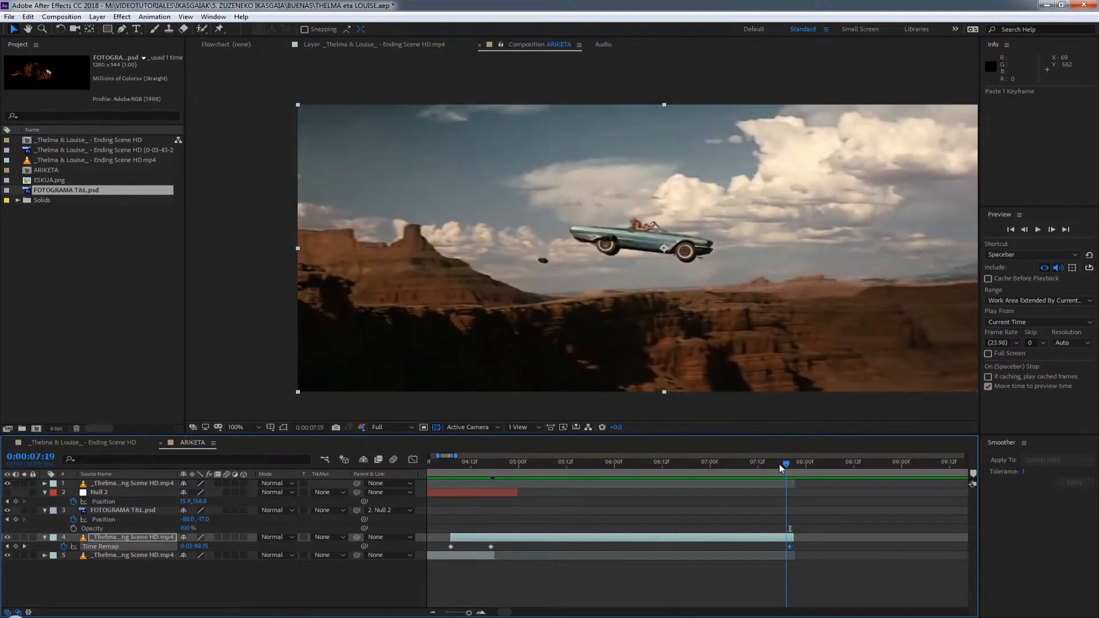
left_click_drag(779, 463, 534, 471)
left_click(463, 464)
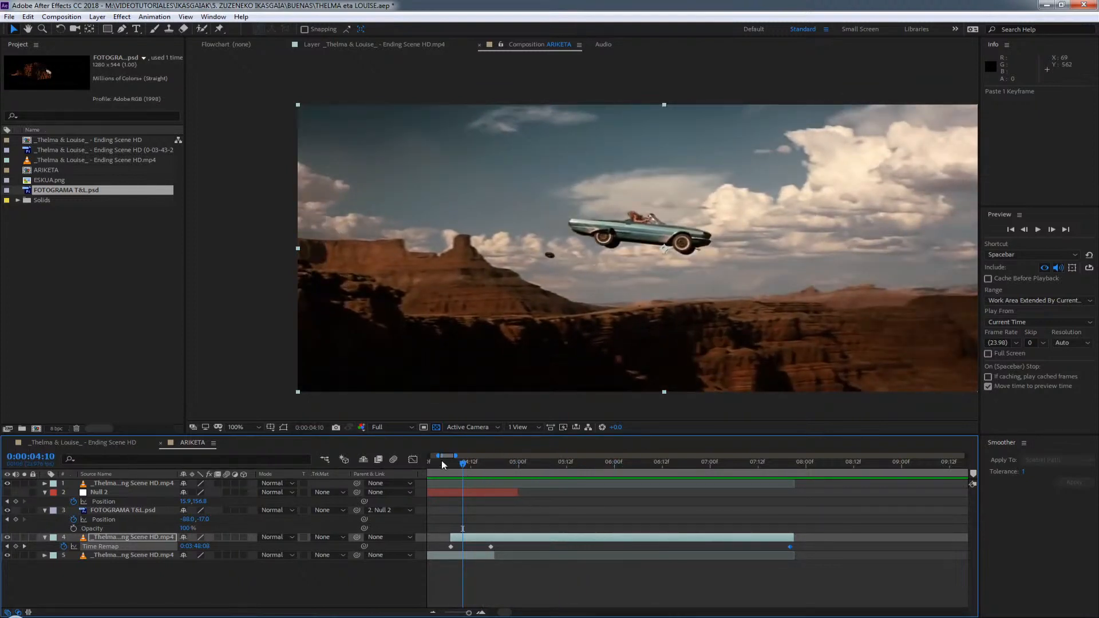
left_click_drag(466, 464, 491, 464)
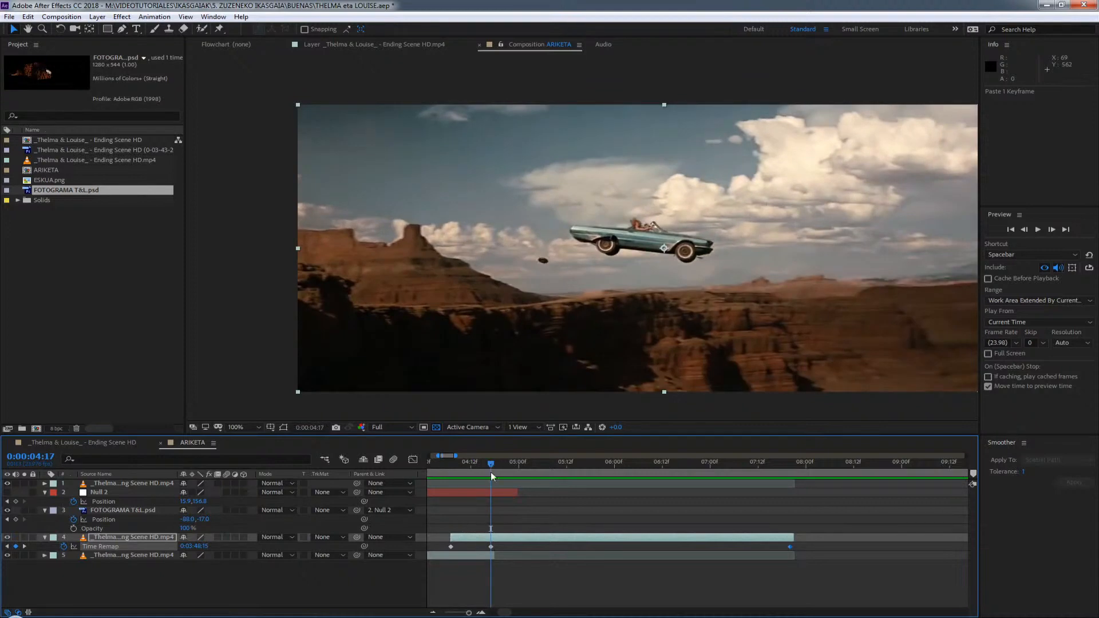
left_click(466, 463)
key("space")
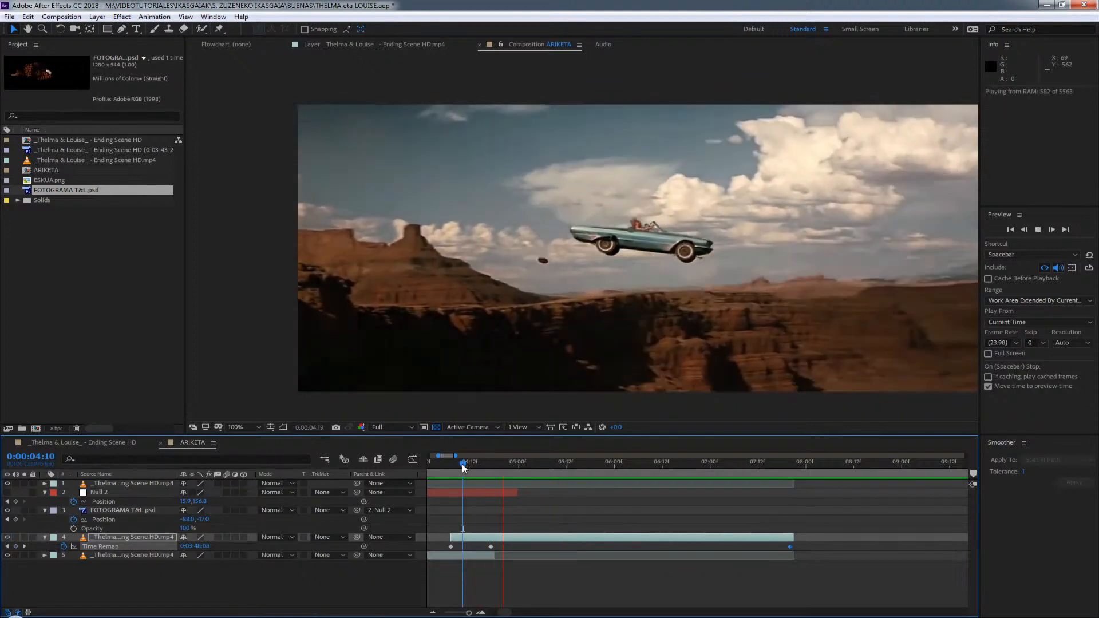
key("space")
left_click(466, 463)
key("space")
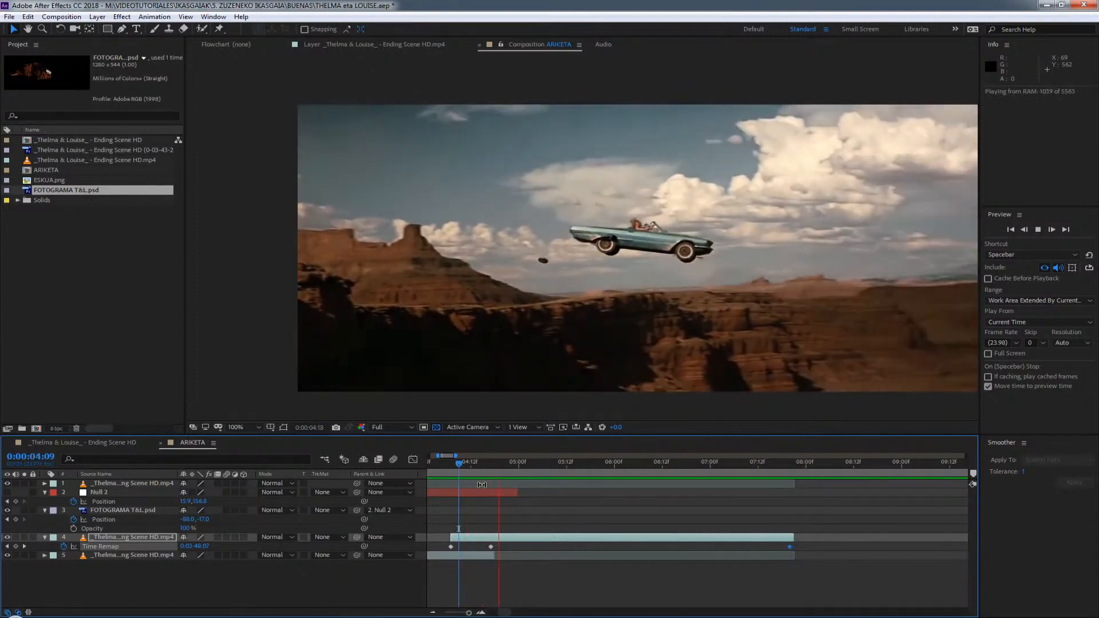
key("space")
left_click_drag(464, 459, 490, 457)
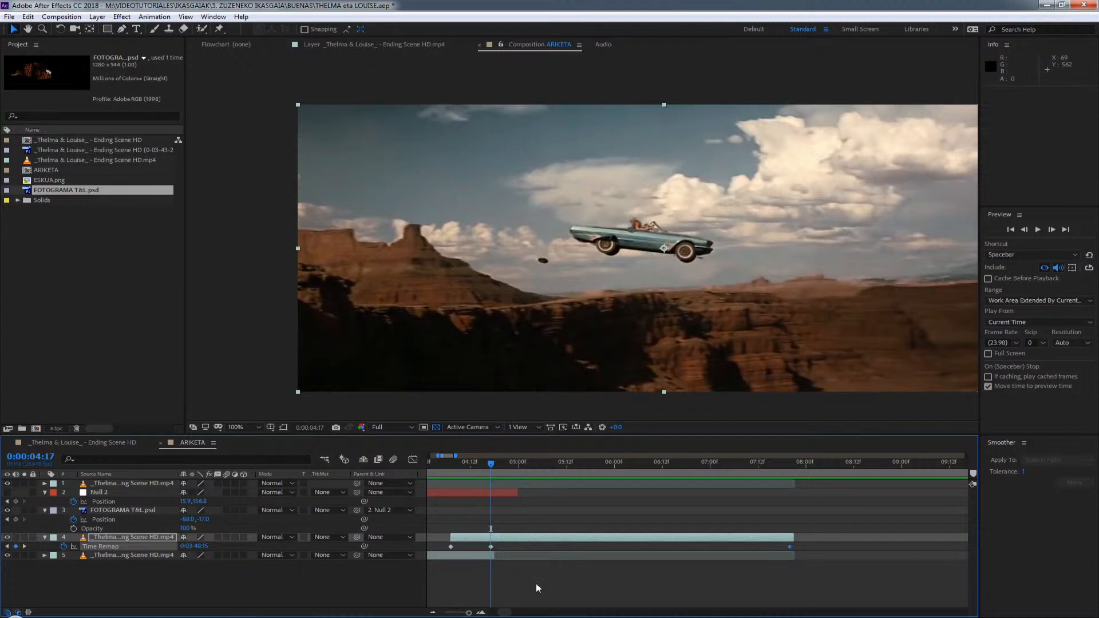
Apply Easy Ease In to the Time Remap keyframe at 0:00:04:17 and move it to 0:00:05:03.
left_click(491, 547)
right_click(491, 547)
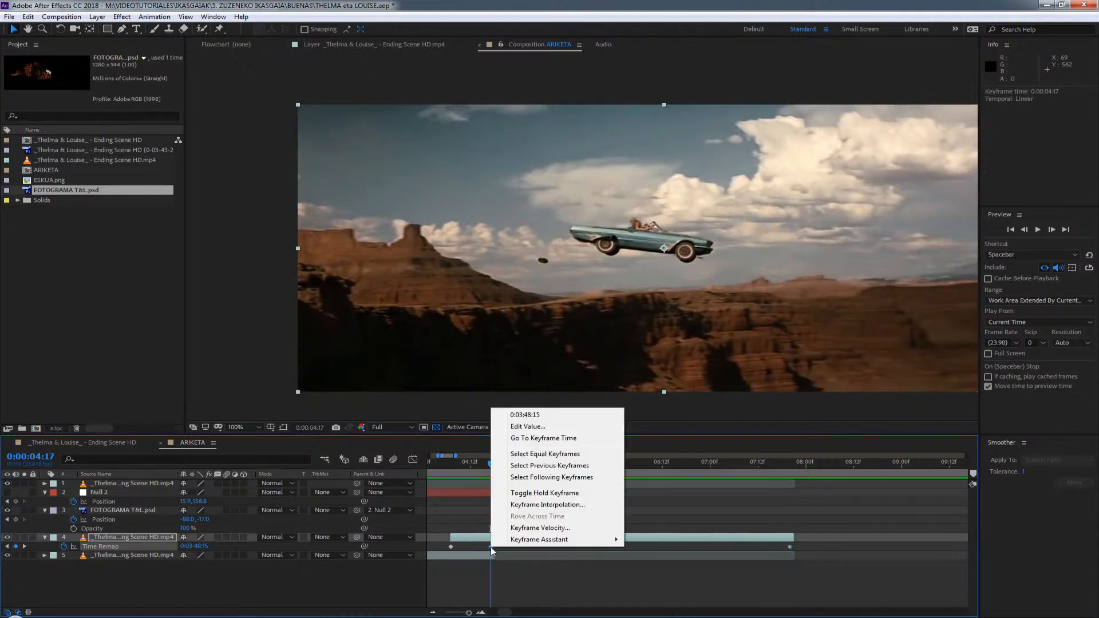
mouse_move(524, 542)
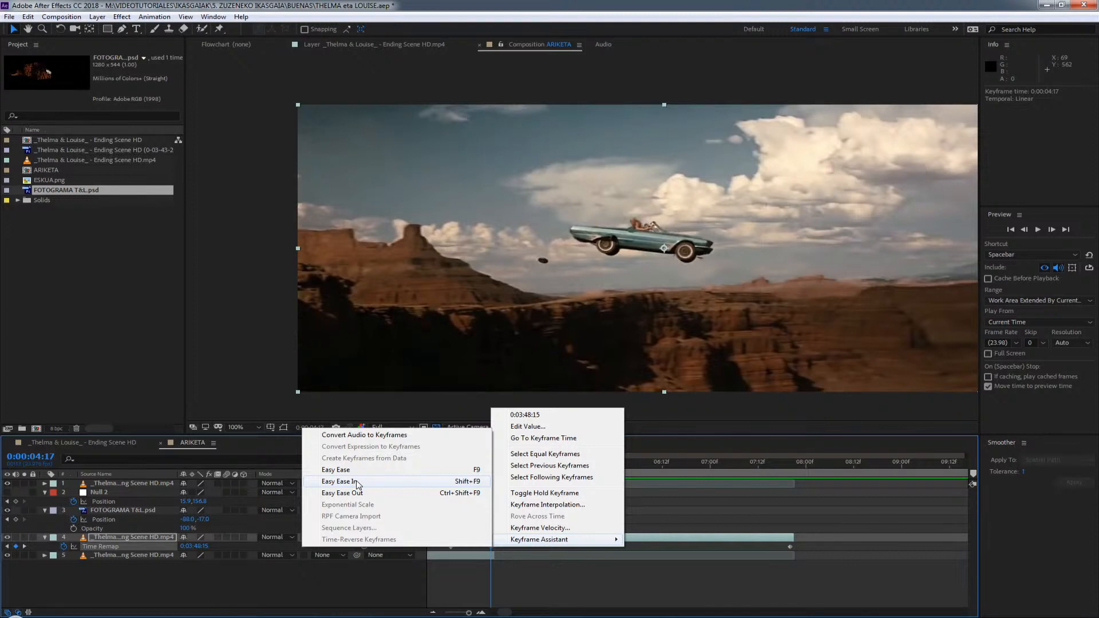
left_click(357, 484)
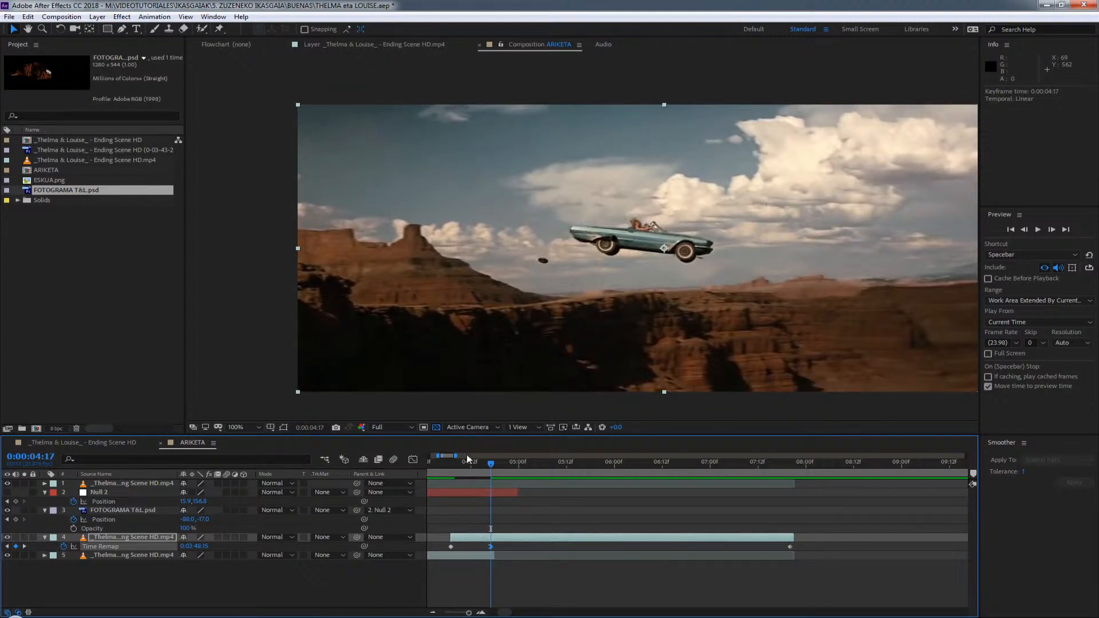
left_click_drag(451, 462, 492, 462)
left_click_drag(490, 546, 530, 548)
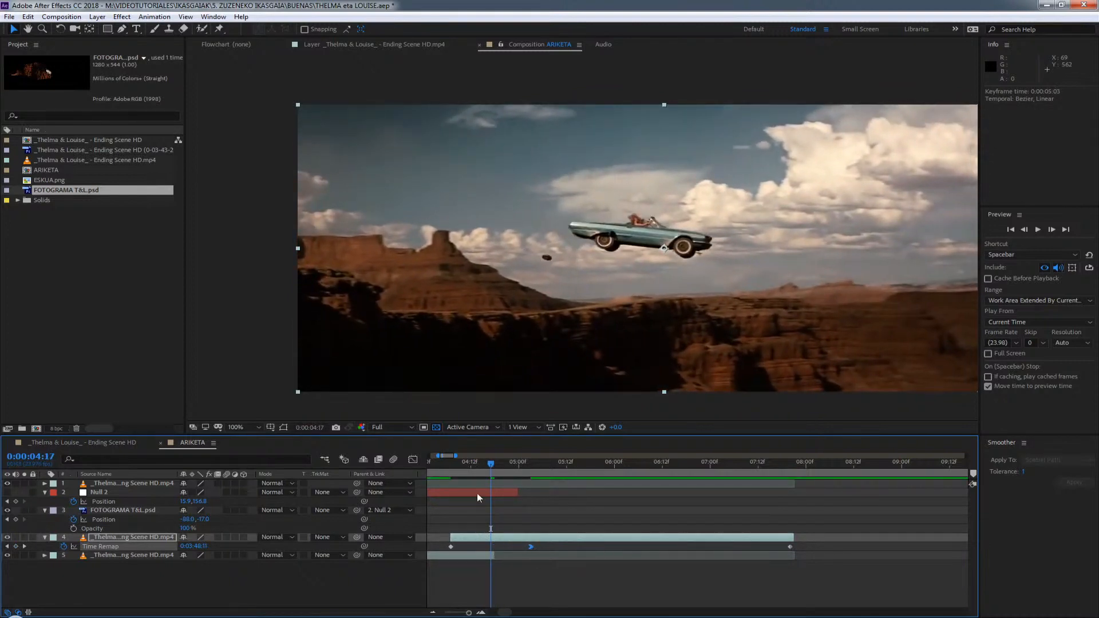
Play and scrub the eased slowdown between 0:00:04:03 and 0:00:05:03 to check the car's motion.
left_click(434, 463)
key("space")
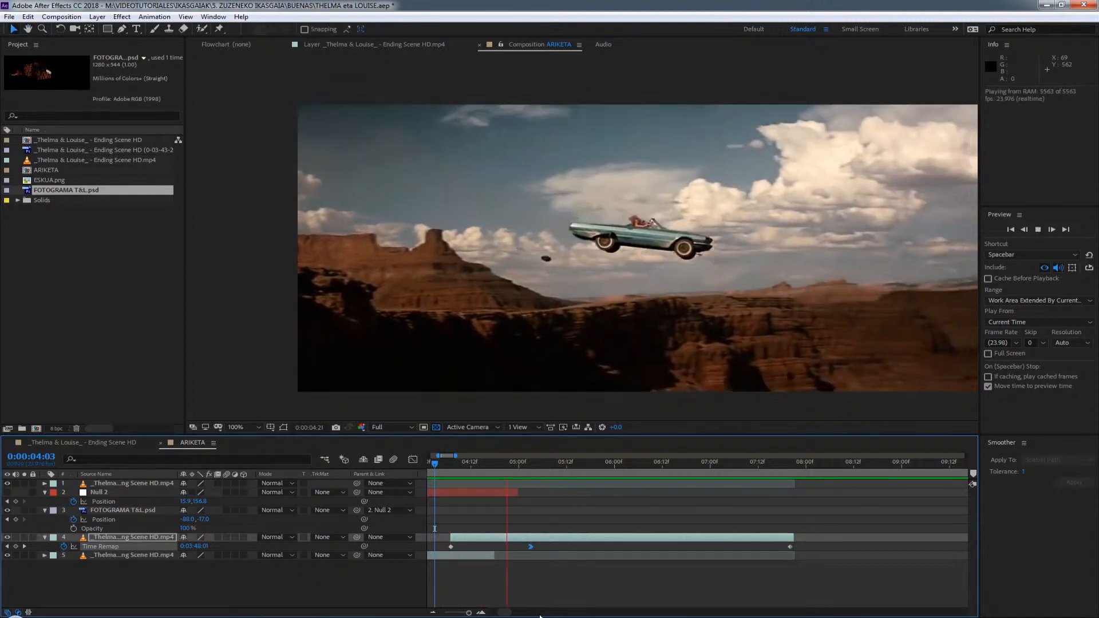
key("space")
left_click(438, 463)
key("space")
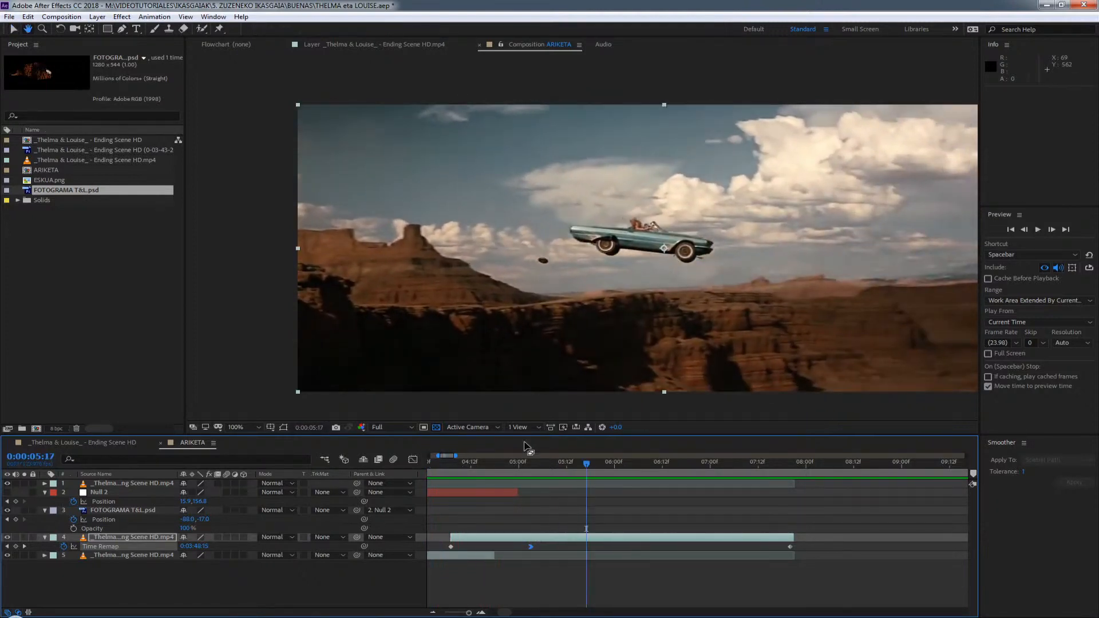
left_click(491, 463)
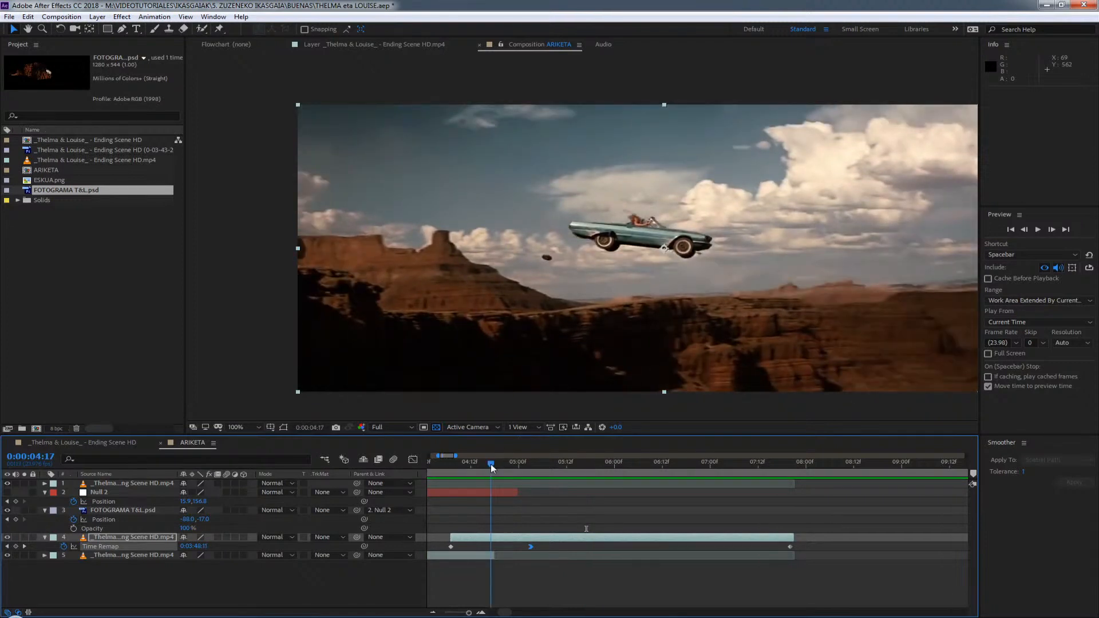
left_click_drag(489, 464, 532, 470)
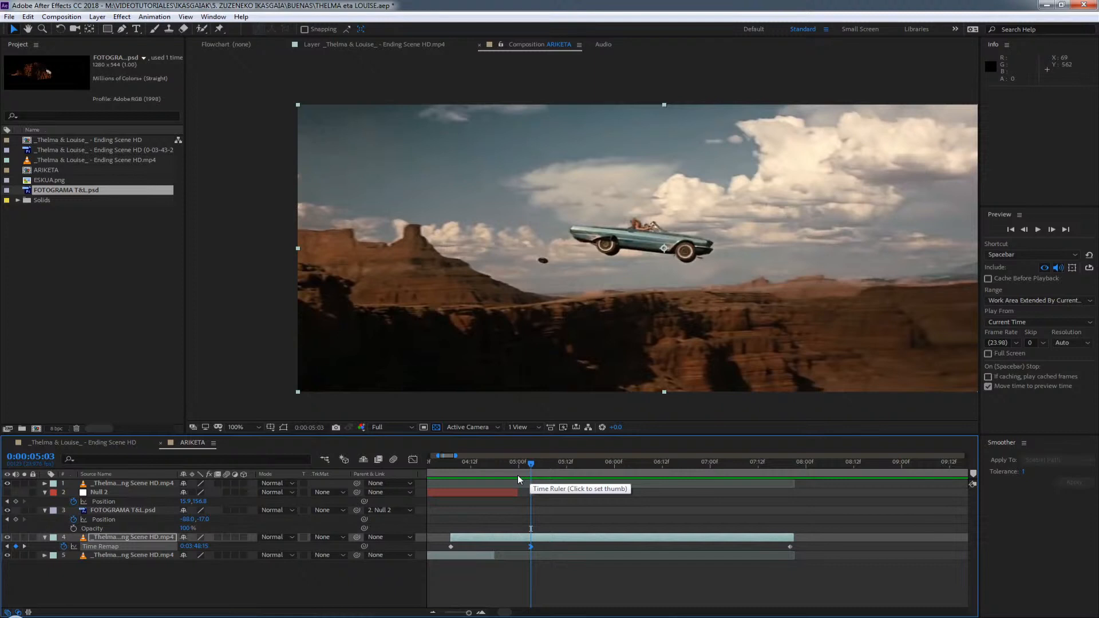
left_click(462, 462)
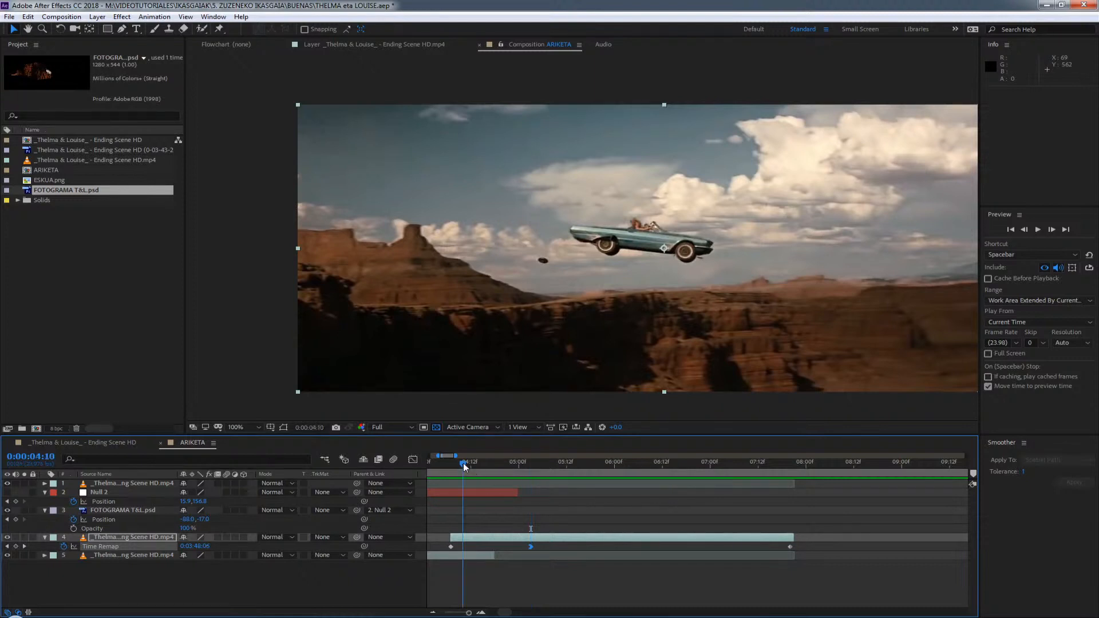
key("space")
left_click(486, 462)
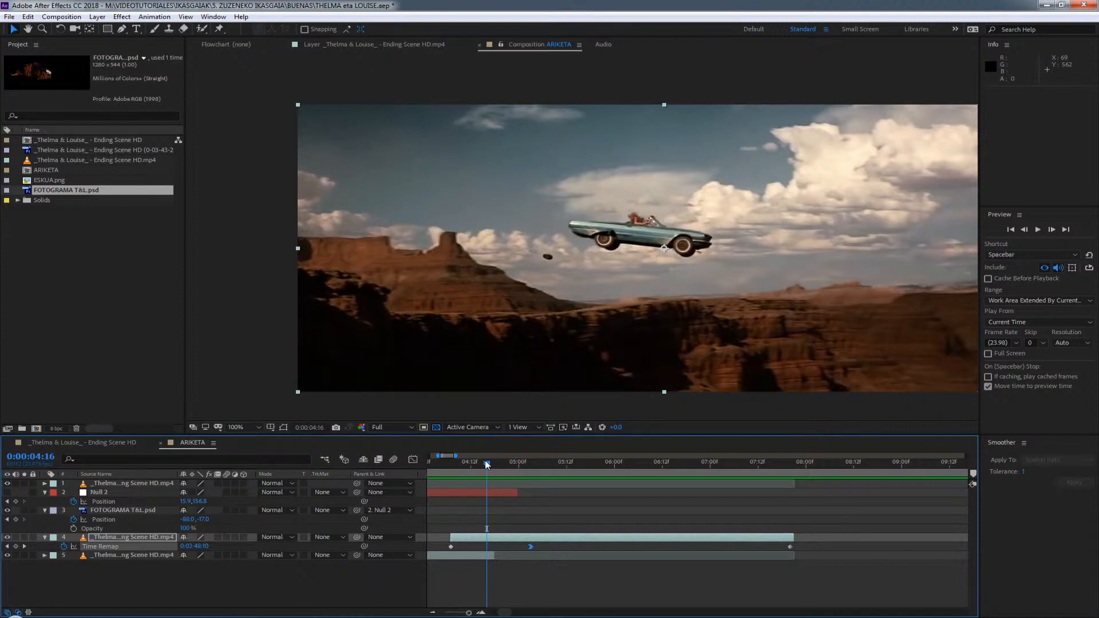
left_click_drag(490, 462, 528, 462)
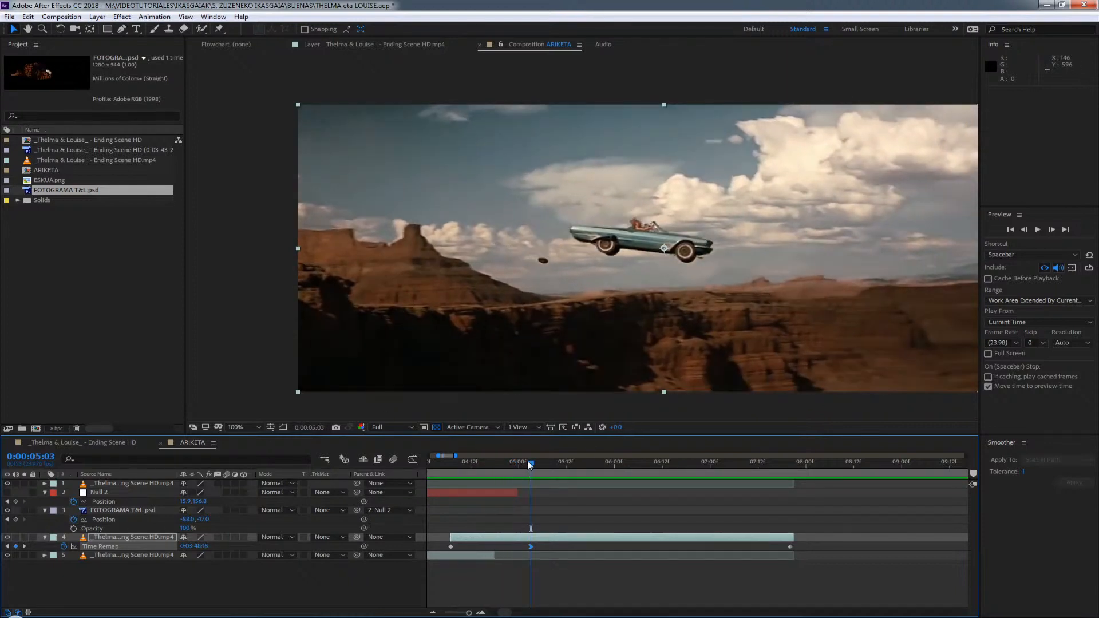
In an enlarged Graph Editor view, extend the 0:00:05:03 Time Remap keyframe's incoming ease handle back to 0:00:04:07.
left_click(412, 460)
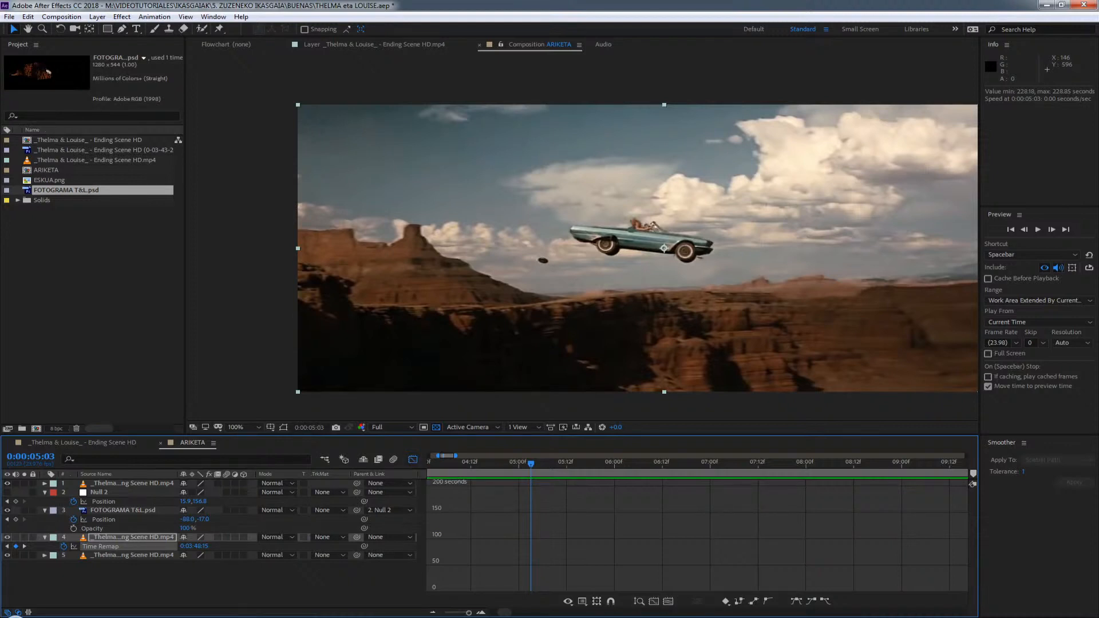
left_click(667, 601)
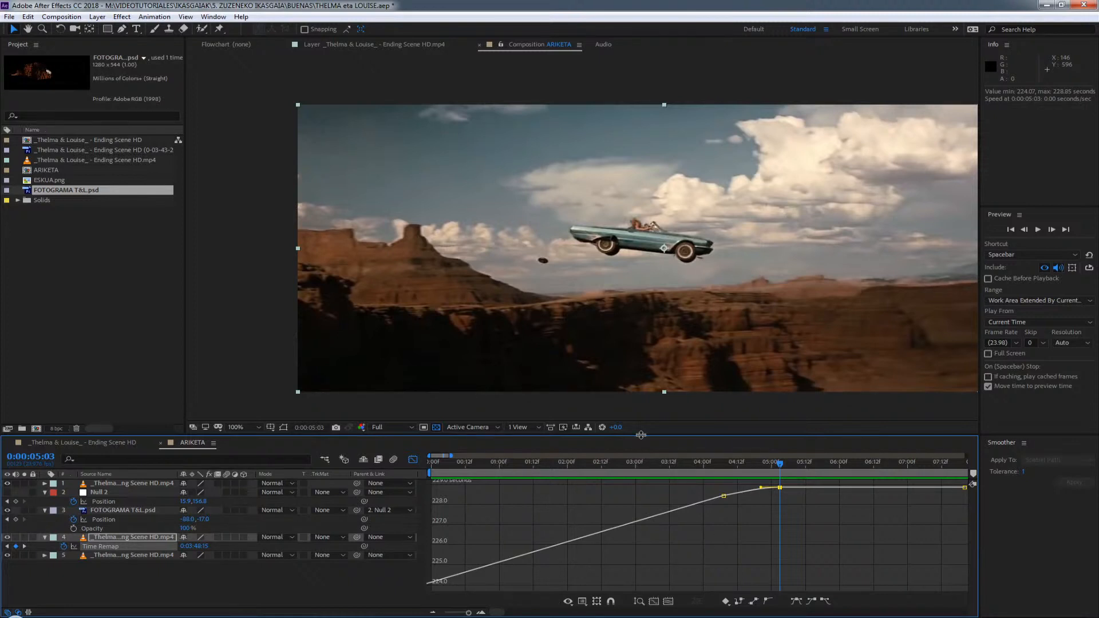
left_click_drag(641, 435, 647, 286)
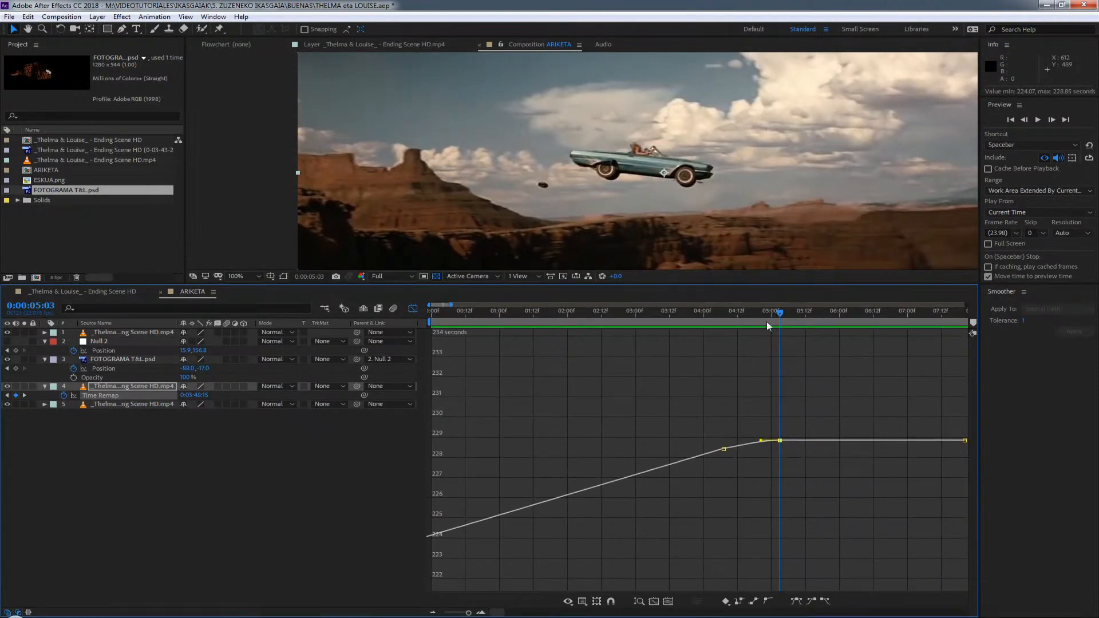
left_click_drag(767, 322, 719, 362)
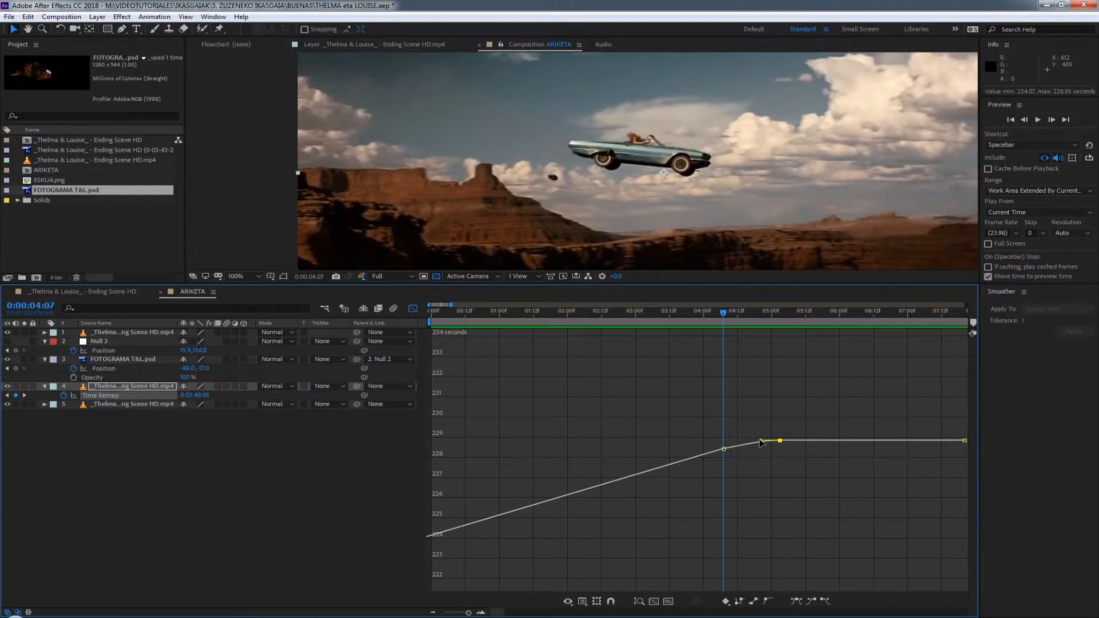
left_click_drag(760, 442, 734, 444)
Preview the reshaped time-remap curve from about 0:00:04:00 and examine the slowdown between 0:00:04:07 and 0:00:05:03.
key("space")
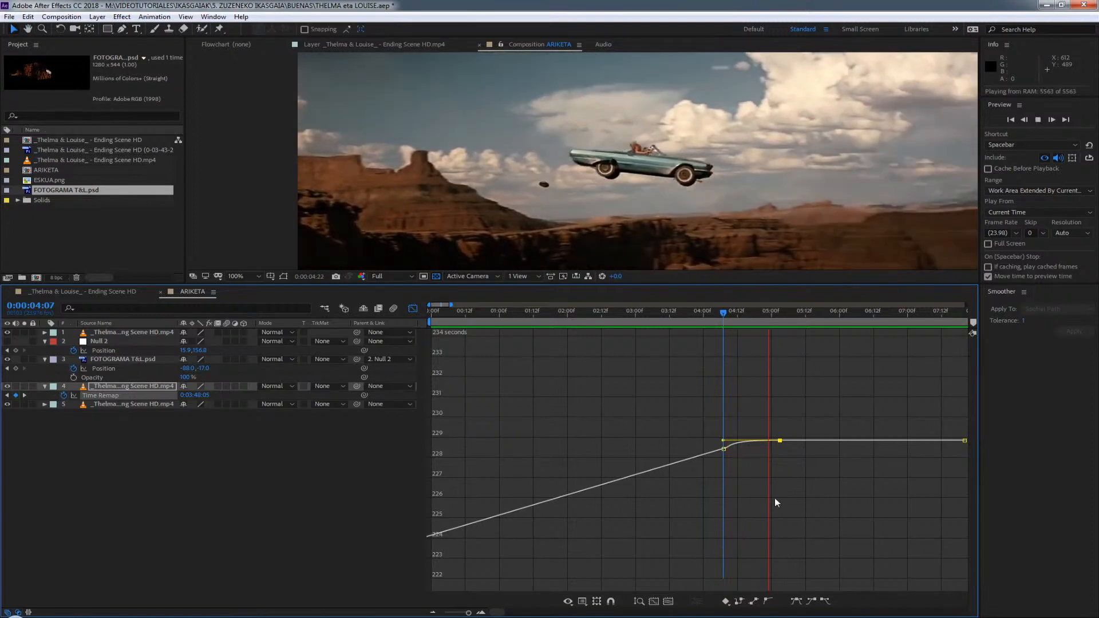
key("space")
left_click(705, 329)
key("space")
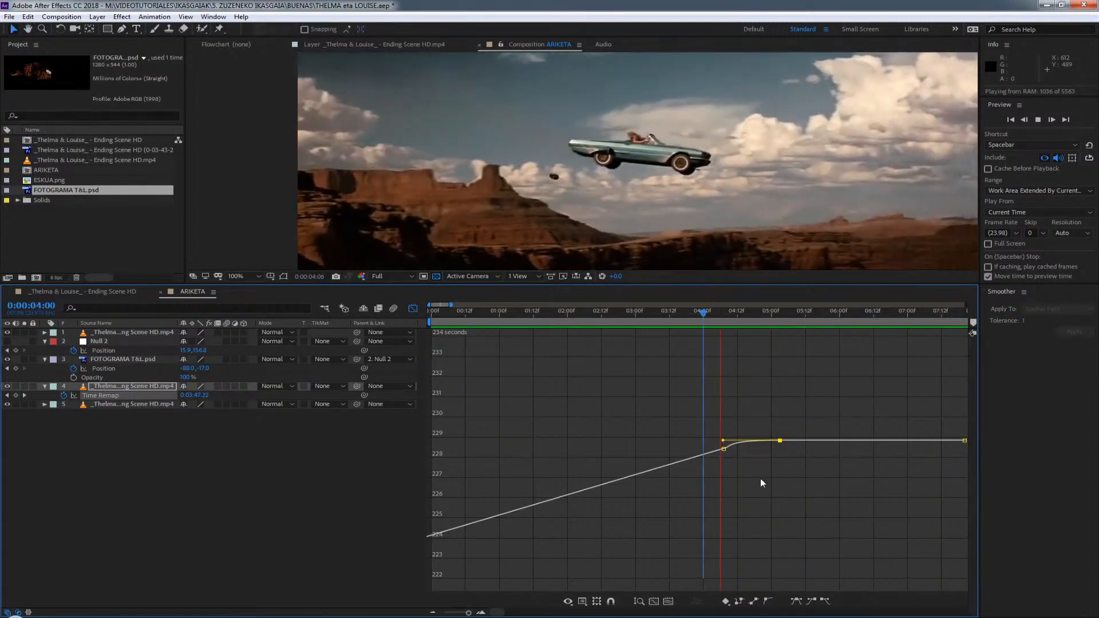
key("space")
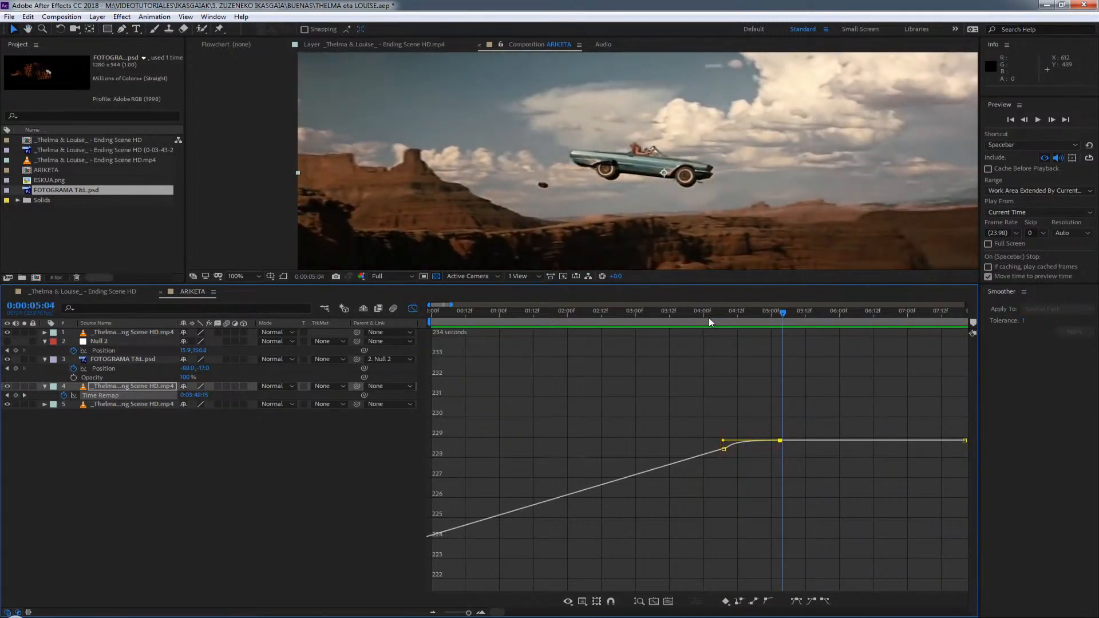
key("space")
key("space")
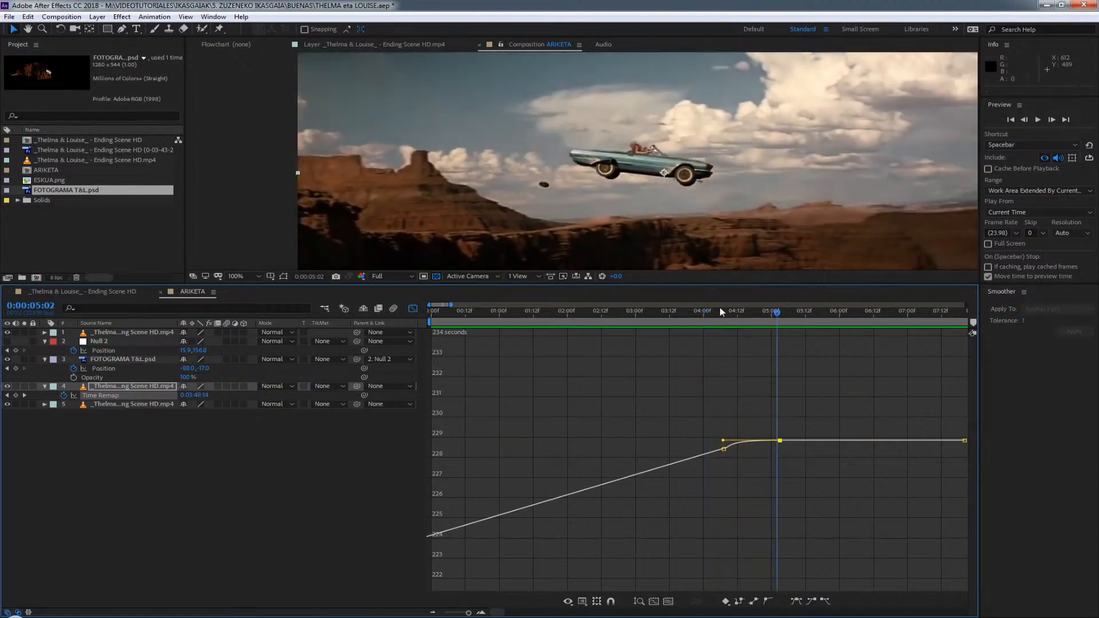
left_click_drag(722, 311, 723, 312)
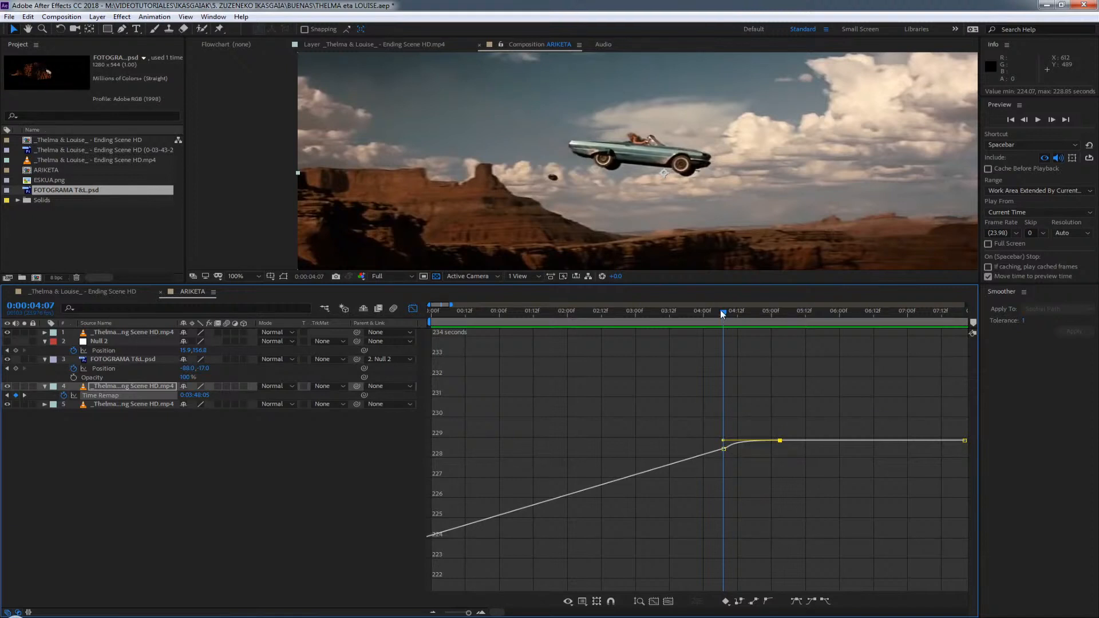
left_click_drag(720, 310, 777, 316)
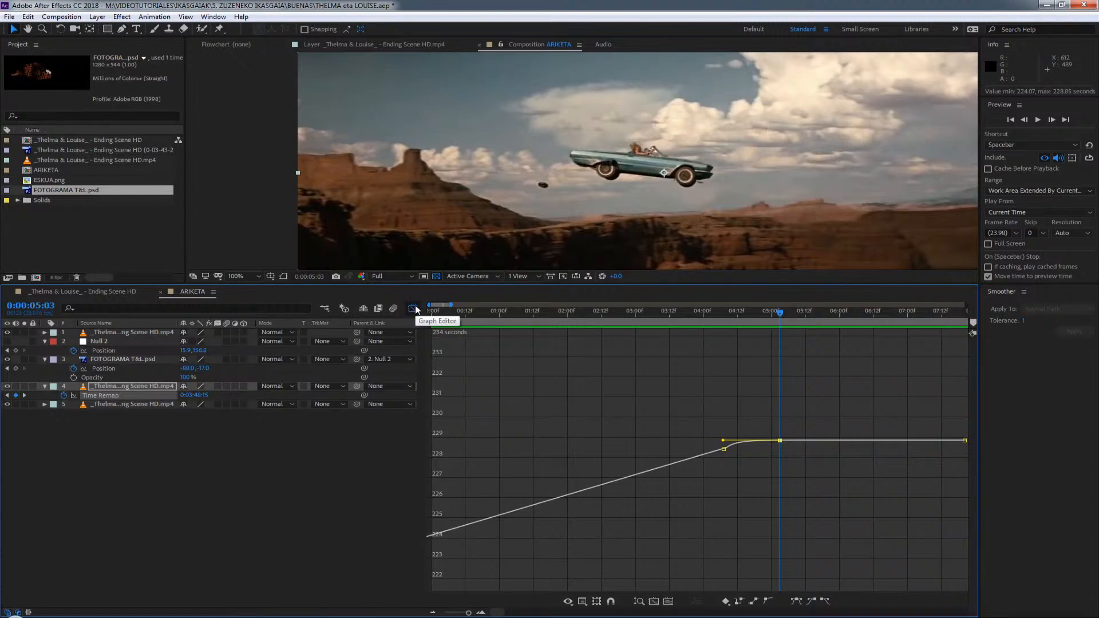
Close the Graph Editor and play the composition from 0:00:03:21.
left_click(415, 308)
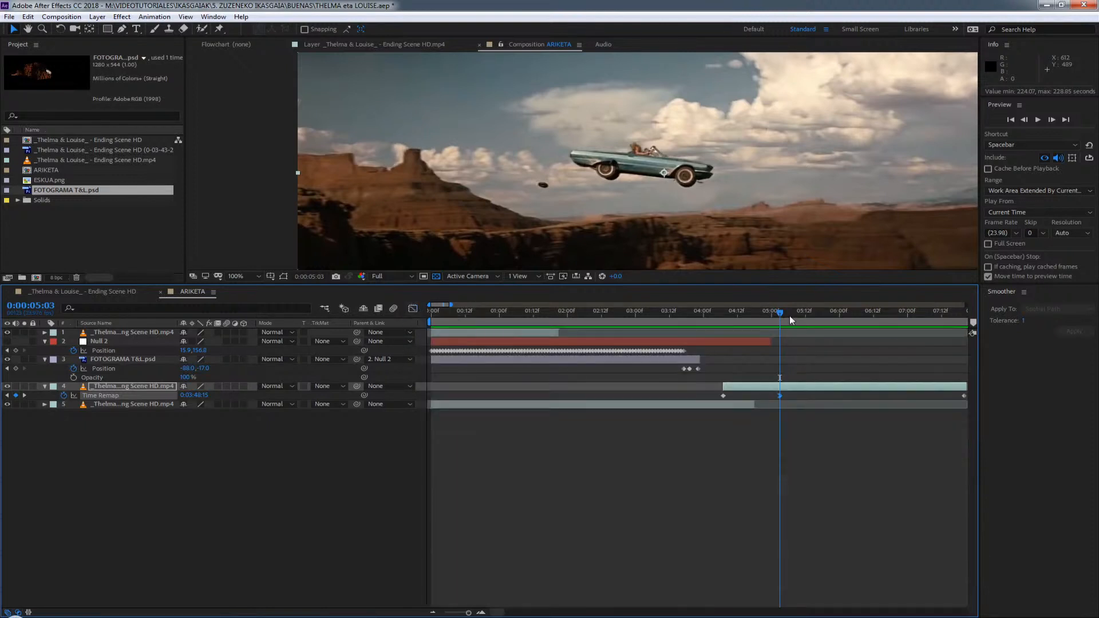
left_click_drag(790, 319, 696, 310)
key("space")
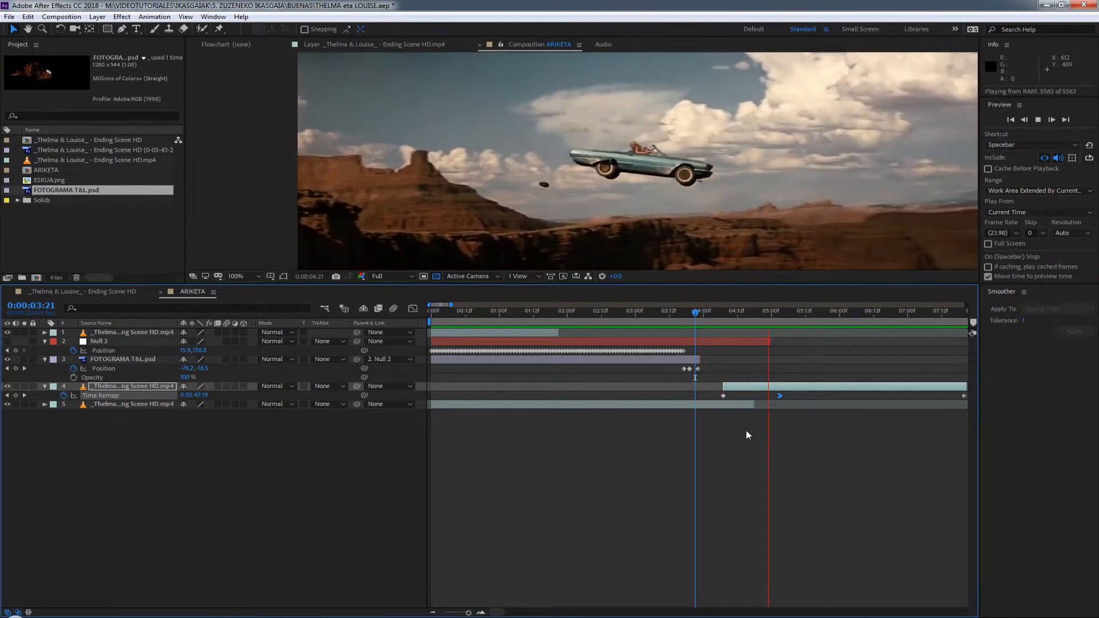
Enlarge the composition view above the timeline and play the ARIKETA composition from 0:00:03:14.
key("space")
key("minus")
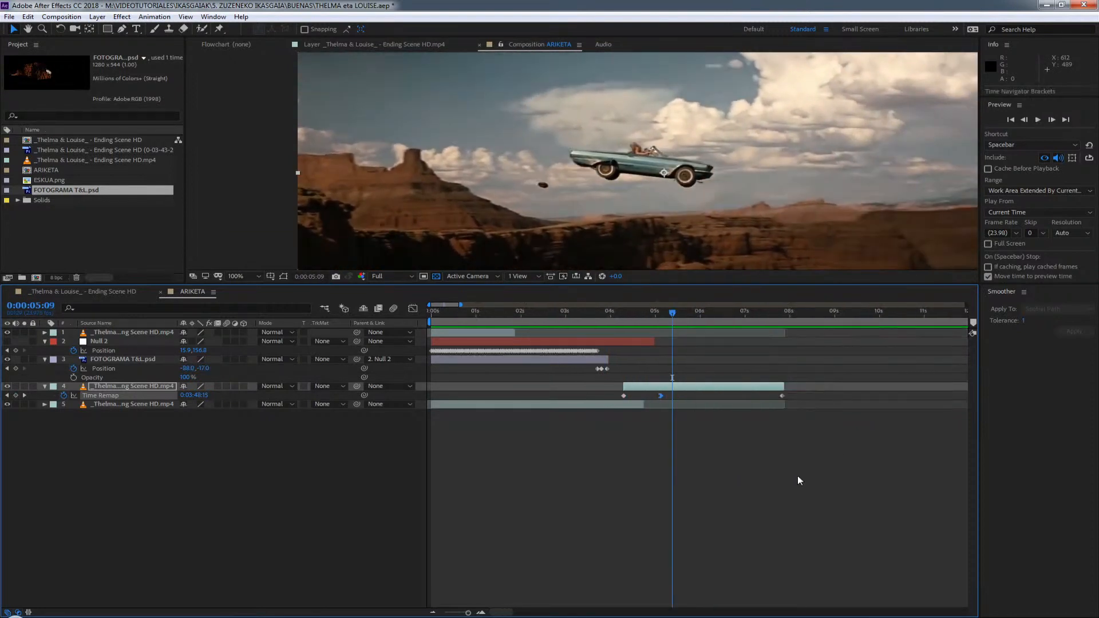
left_click(616, 314)
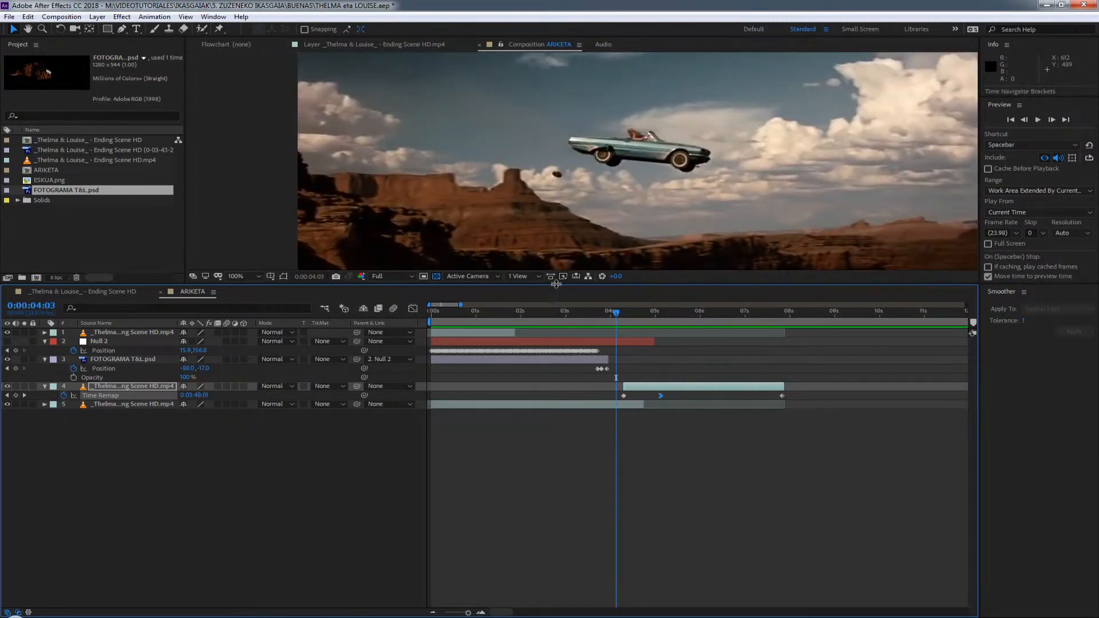
left_click_drag(556, 289, 555, 417)
left_click(592, 442)
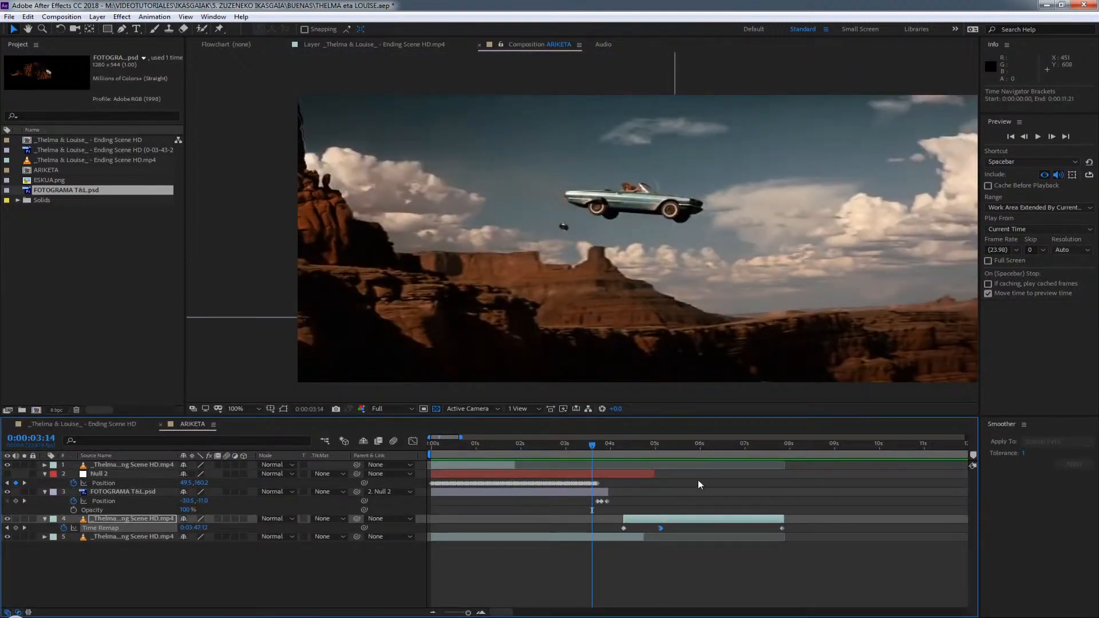
key("space")
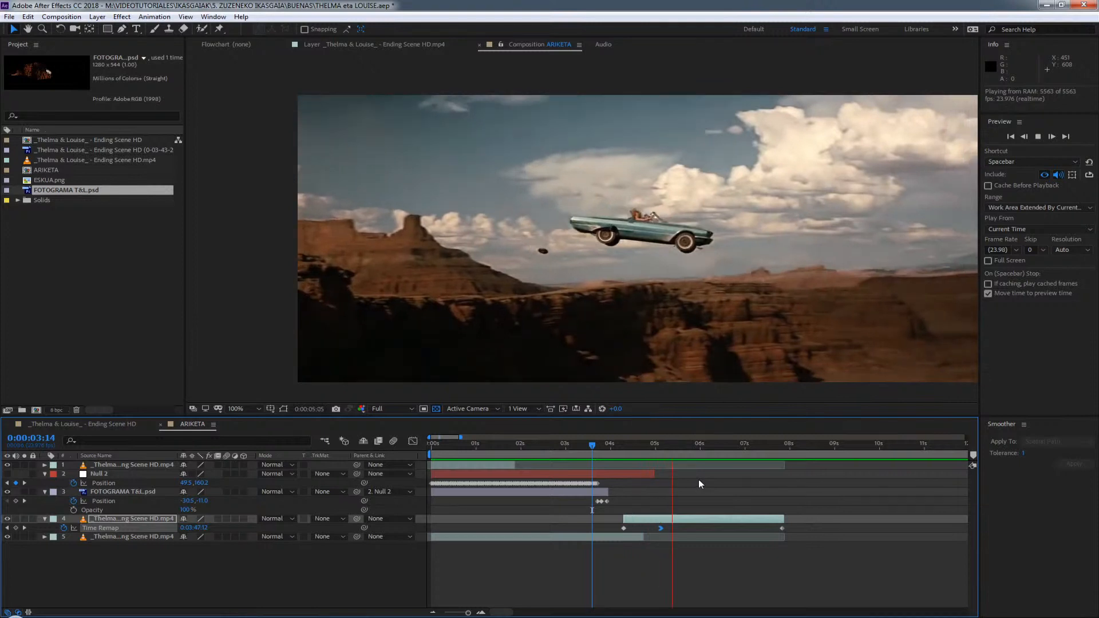
Play the slowdown from 0:00:04:06 and scrub back to 0:00:04:17 to examine the time-remapped frames.
left_click(621, 442)
key("space")
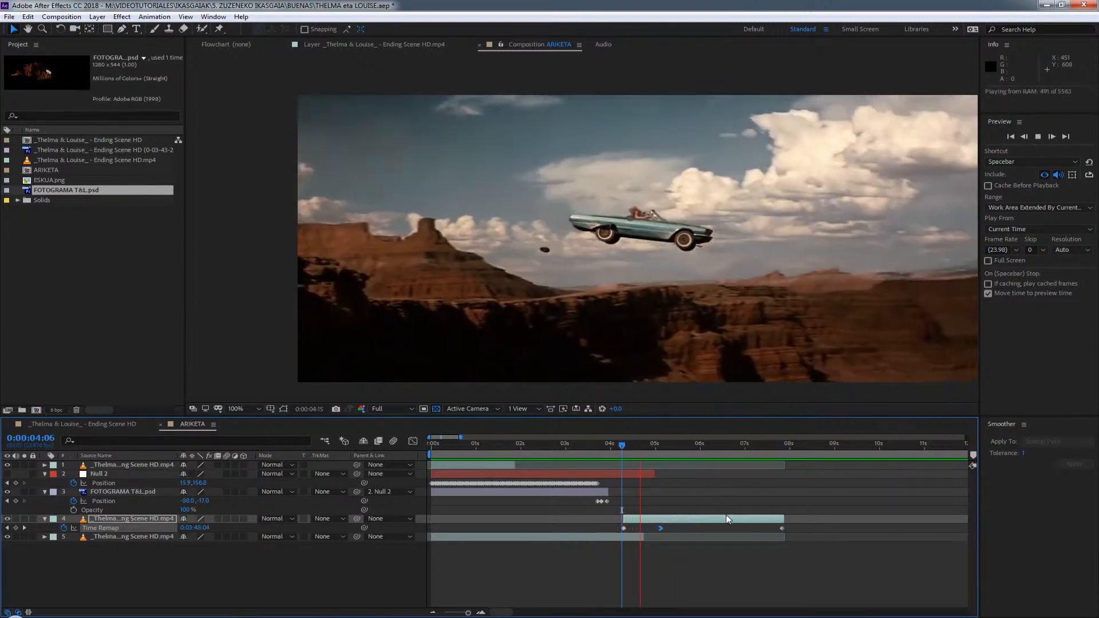
key("space")
left_click(665, 444)
left_click_drag(665, 443, 647, 465)
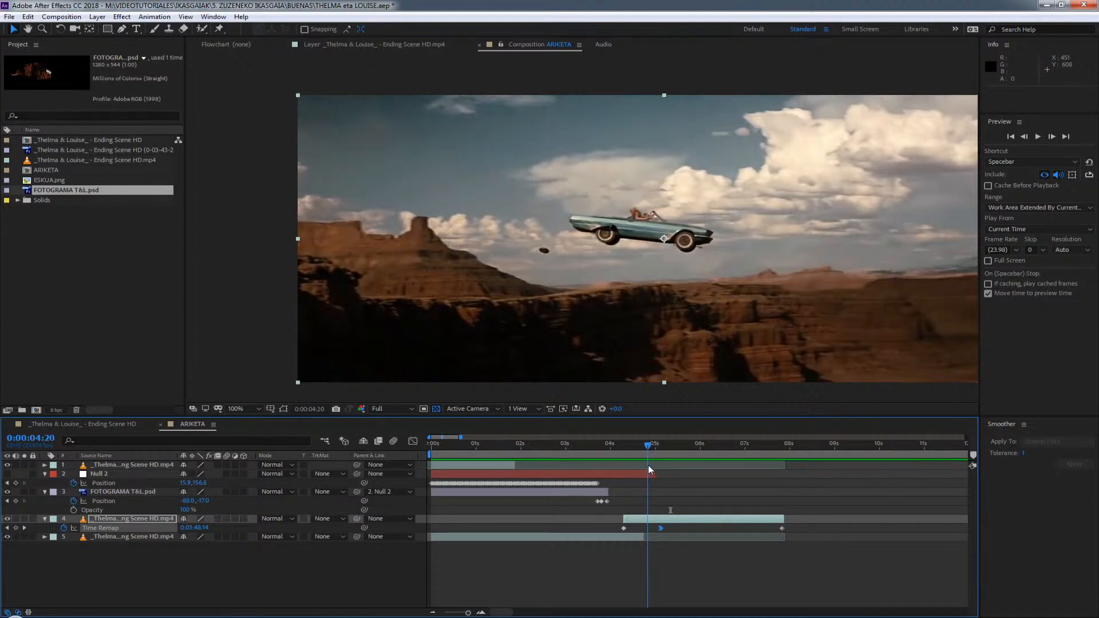
mouse_move(649, 470)
left_mouse_down()
mouse_move(656, 461)
mouse_move(630, 462)
mouse_move(660, 453)
mouse_move(642, 457)
left_mouse_up()
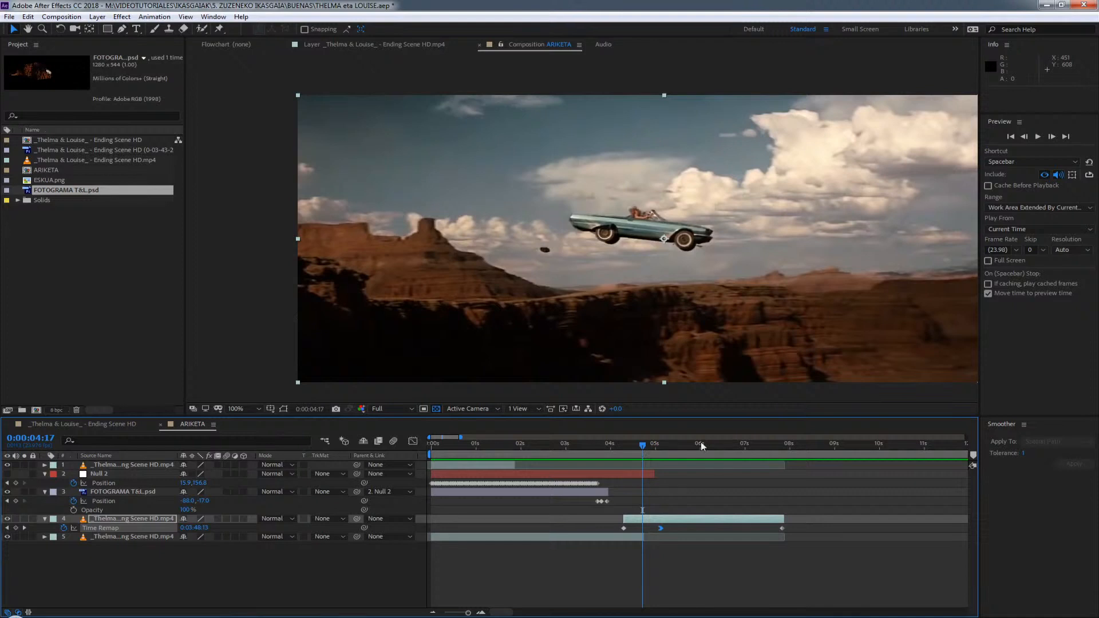
Enable frame blending for the composition and for the time-remapped footage on layer 4.
left_click(377, 441)
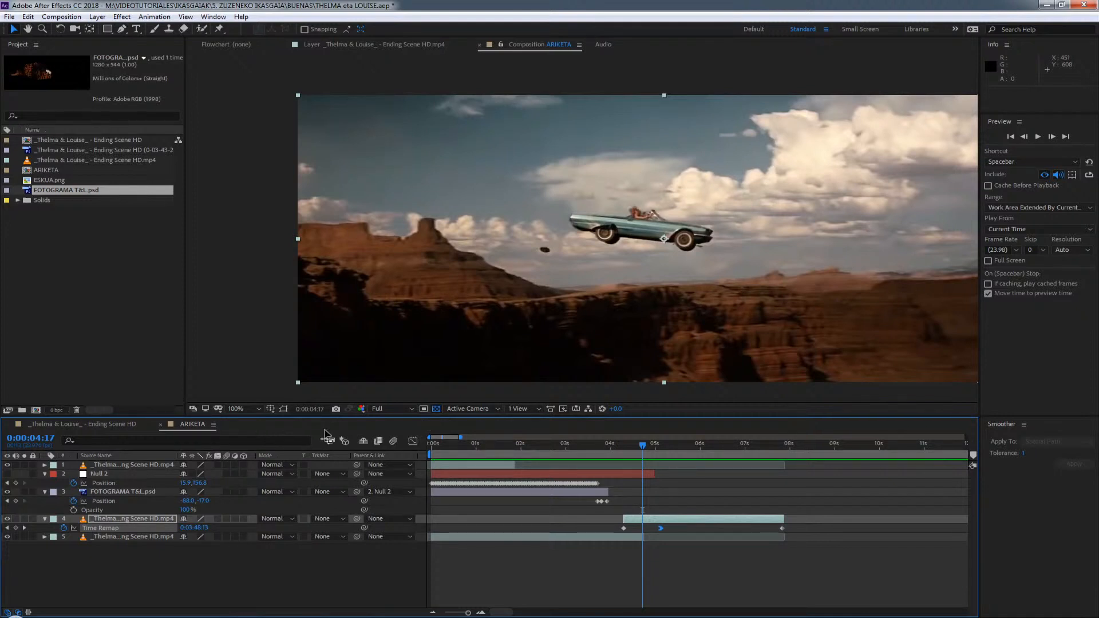
left_click(380, 441)
left_click(217, 519)
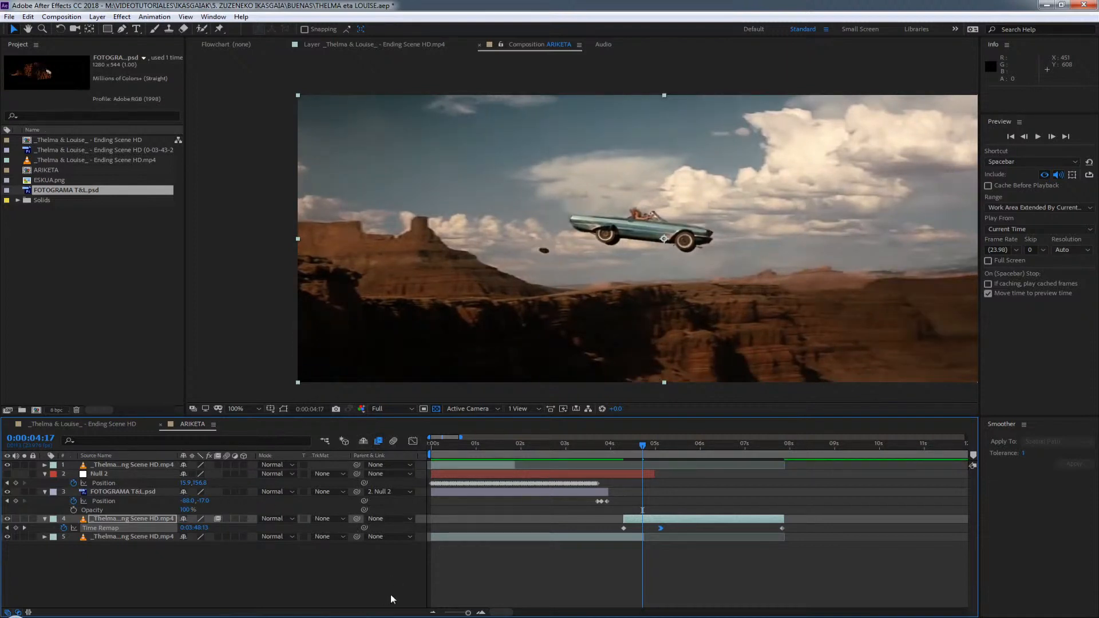
Preview the frame-blended slowdown several times from 0:00:03:09, 0:00:03:07 and 0:00:03:11 to check the car's motion.
left_click_drag(646, 438, 611, 441)
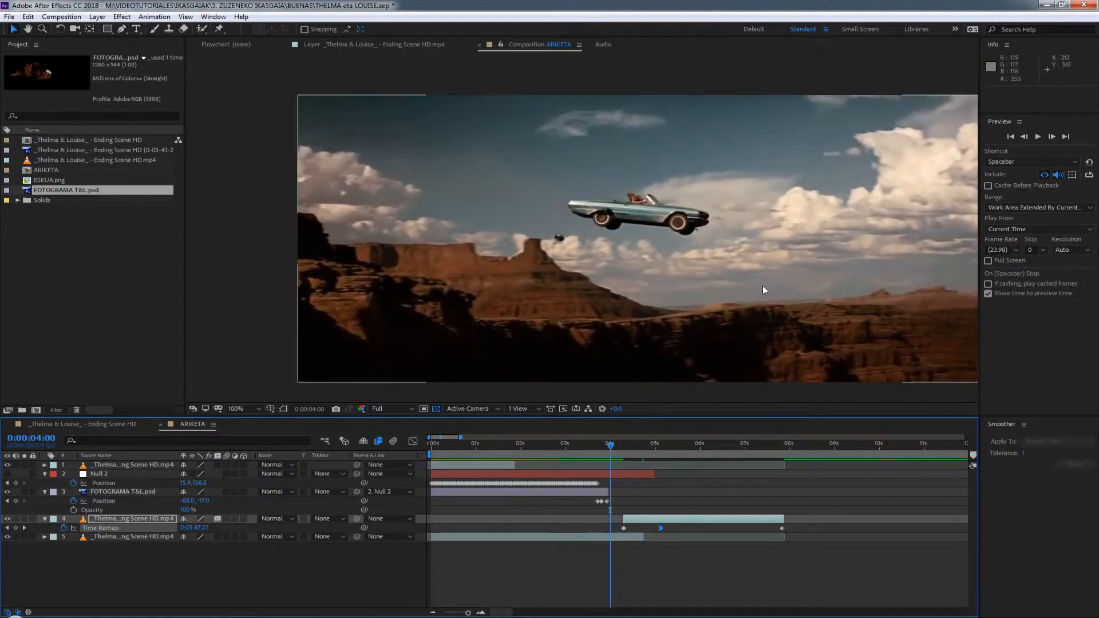
key("h")
left_click_drag(765, 290, 664, 269)
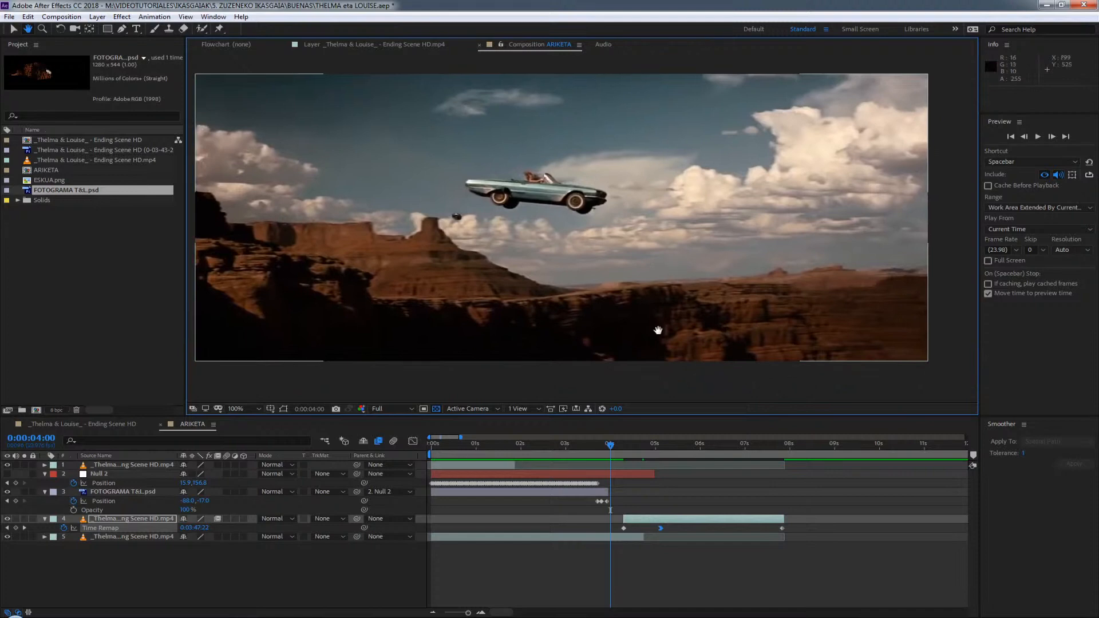
key("v")
key("space")
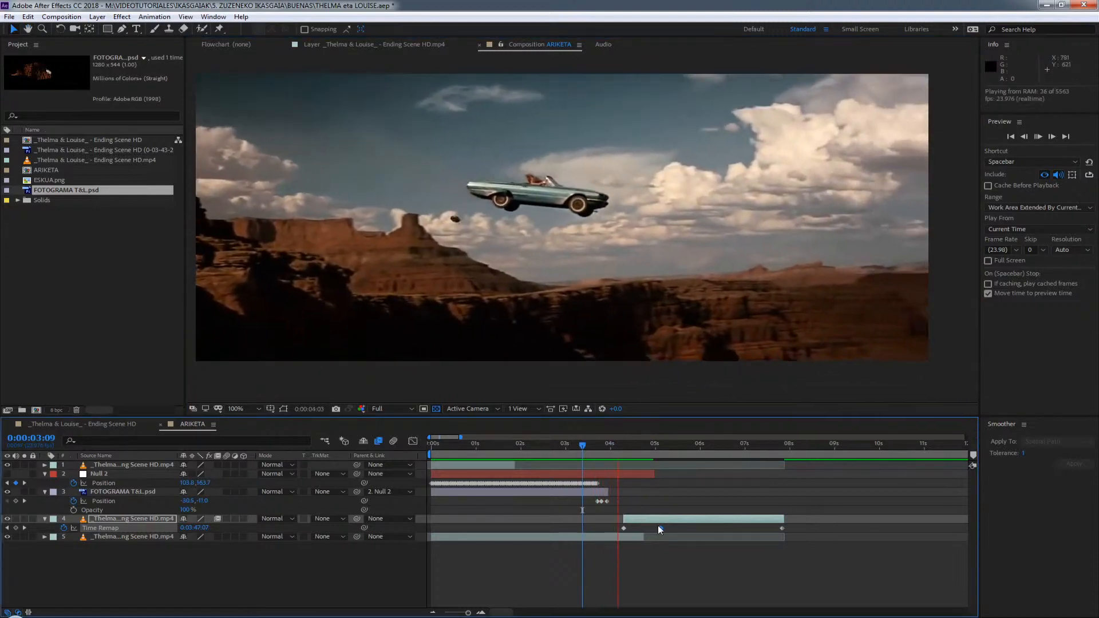
key("space")
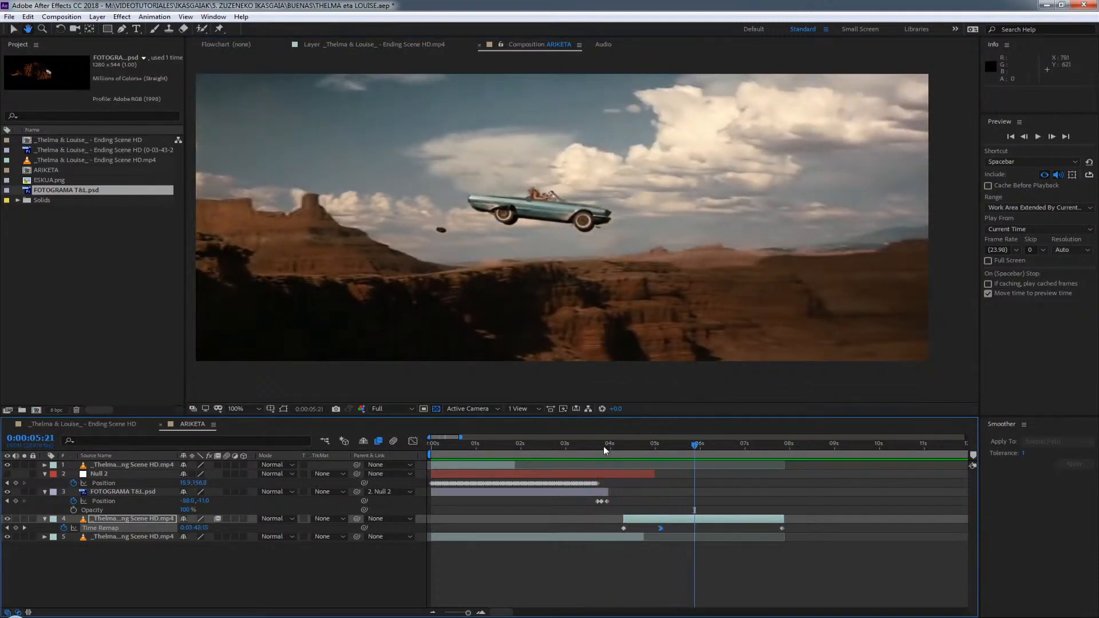
key("space")
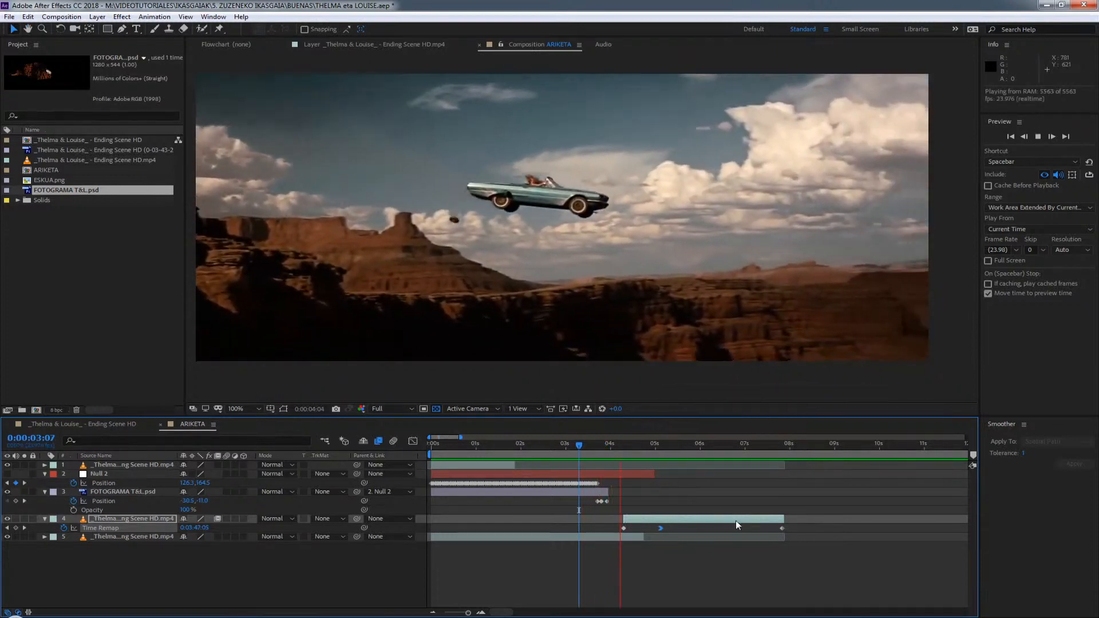
key("space")
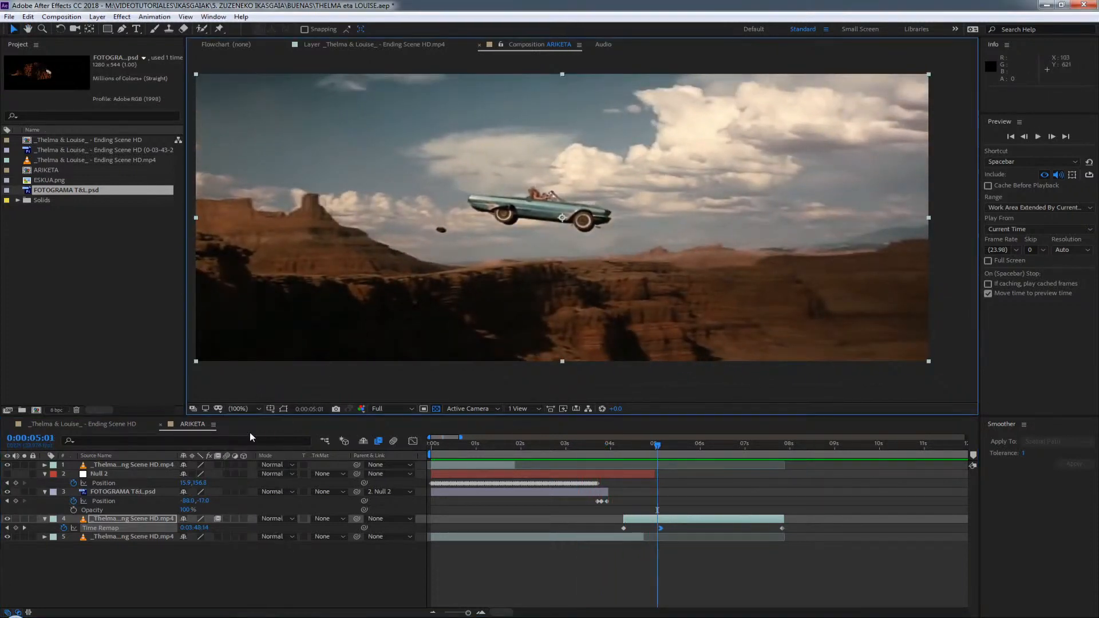
left_click(586, 444)
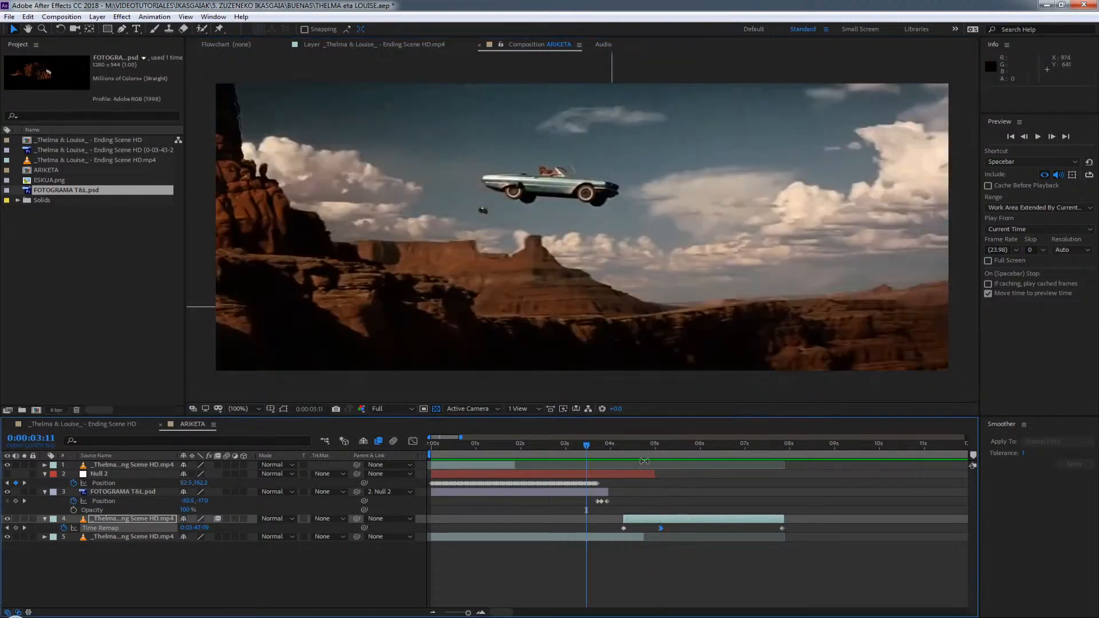
key("space")
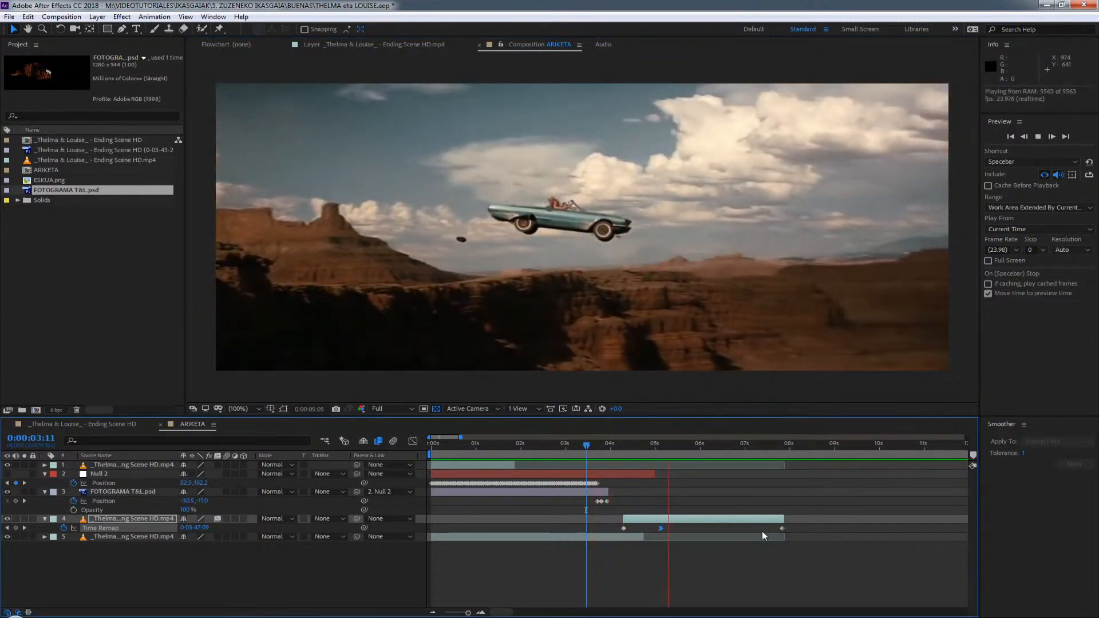
key("space")
left_click(612, 444)
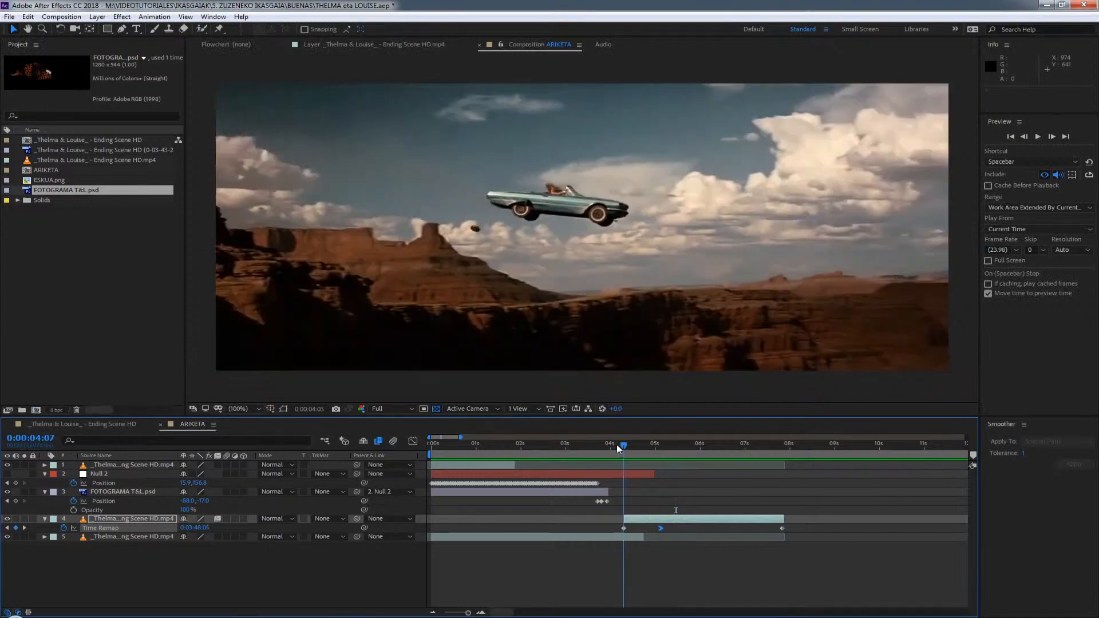
In the Graph Editor, shorten the 0:00:05:03 Time Remap keyframe's incoming ease handle to just after 0:00:04:07, and return to the layer view.
left_click(413, 441)
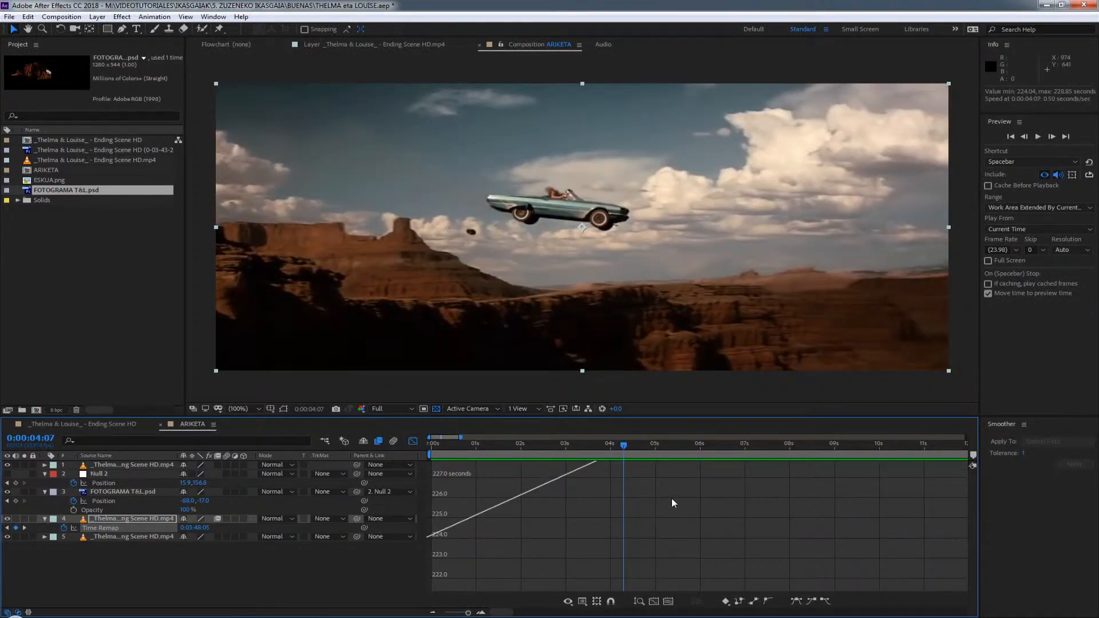
left_click_drag(689, 491, 687, 563)
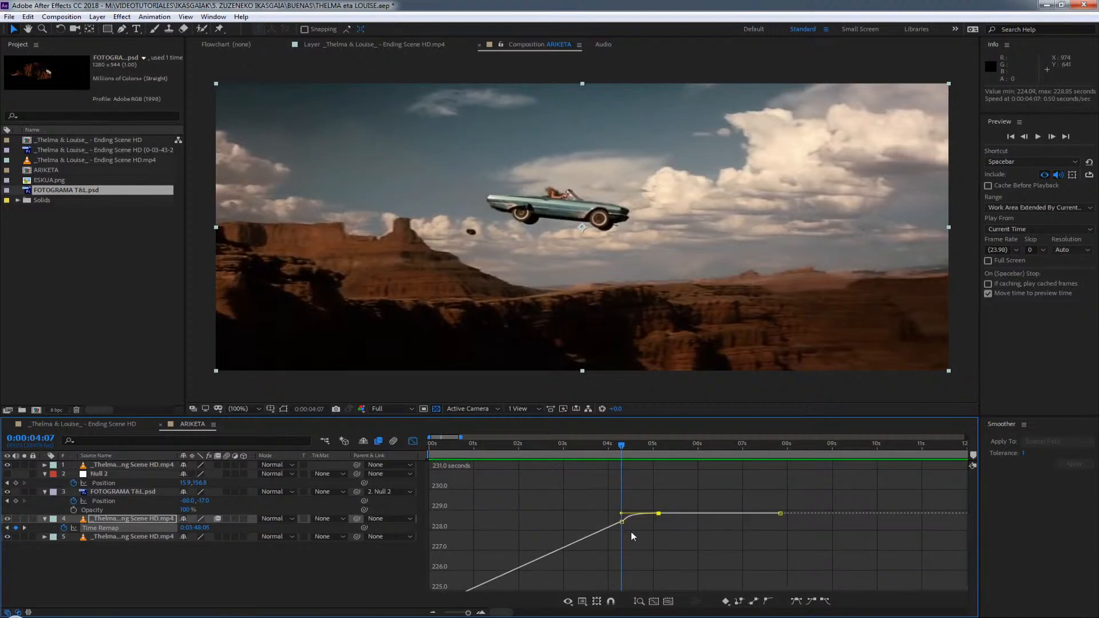
scroll(638, 533, "up", 4)
mouse_move(576, 523)
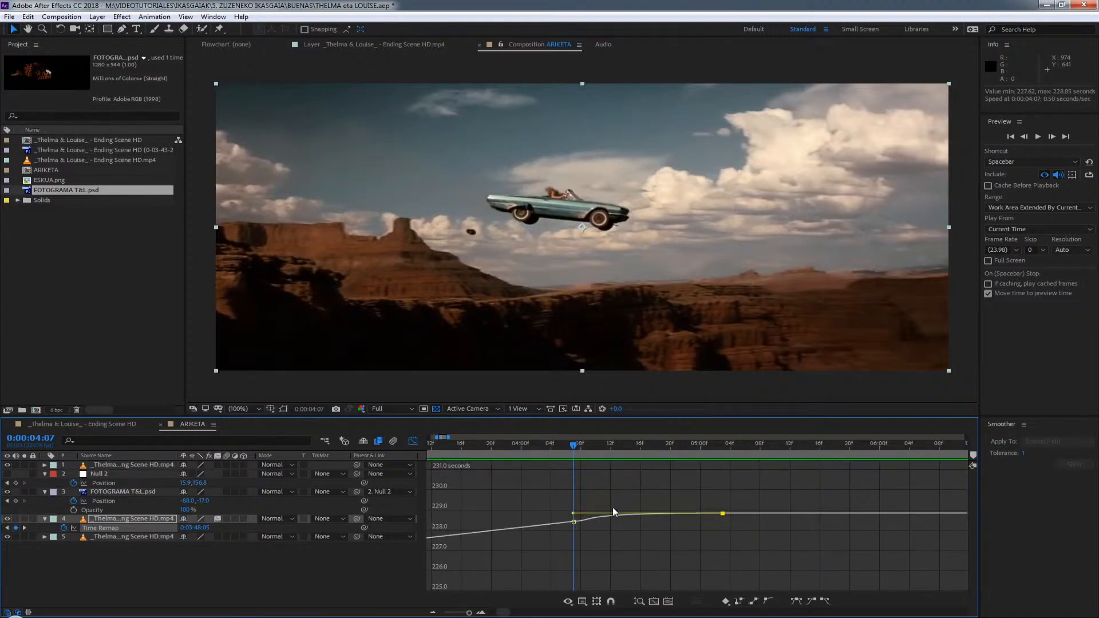
left_click(574, 522)
left_click_drag(574, 513, 590, 514)
left_click(416, 442)
Preview the adjusted slowdown from 0:00:04:04 and from 0:00:03:17.
left_click(553, 446)
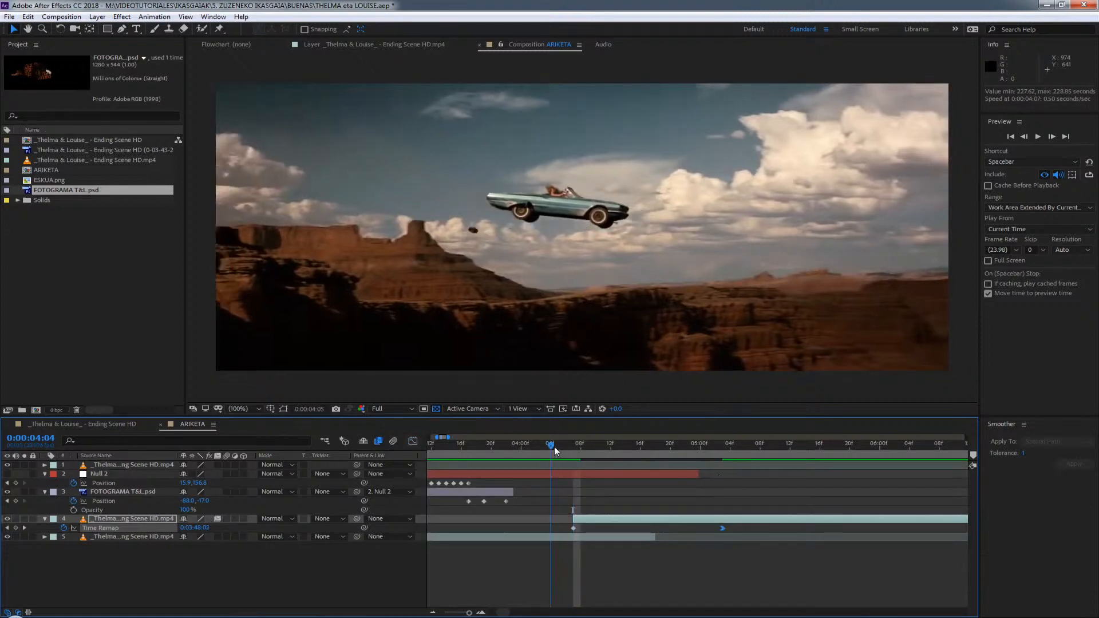
key("space")
key("space")
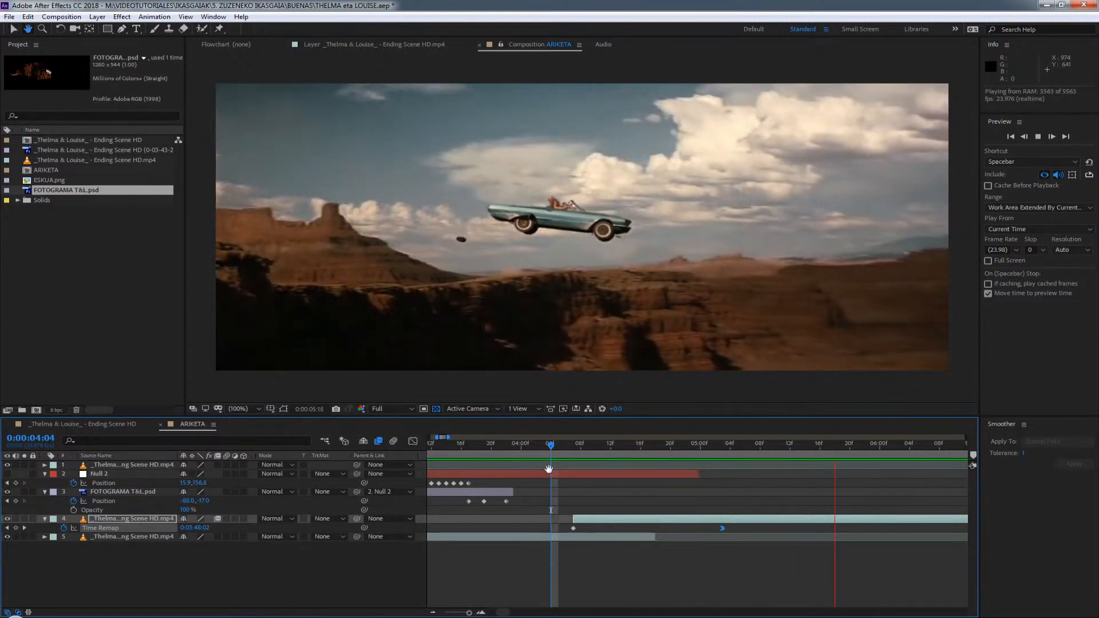
left_click(472, 447)
key("space")
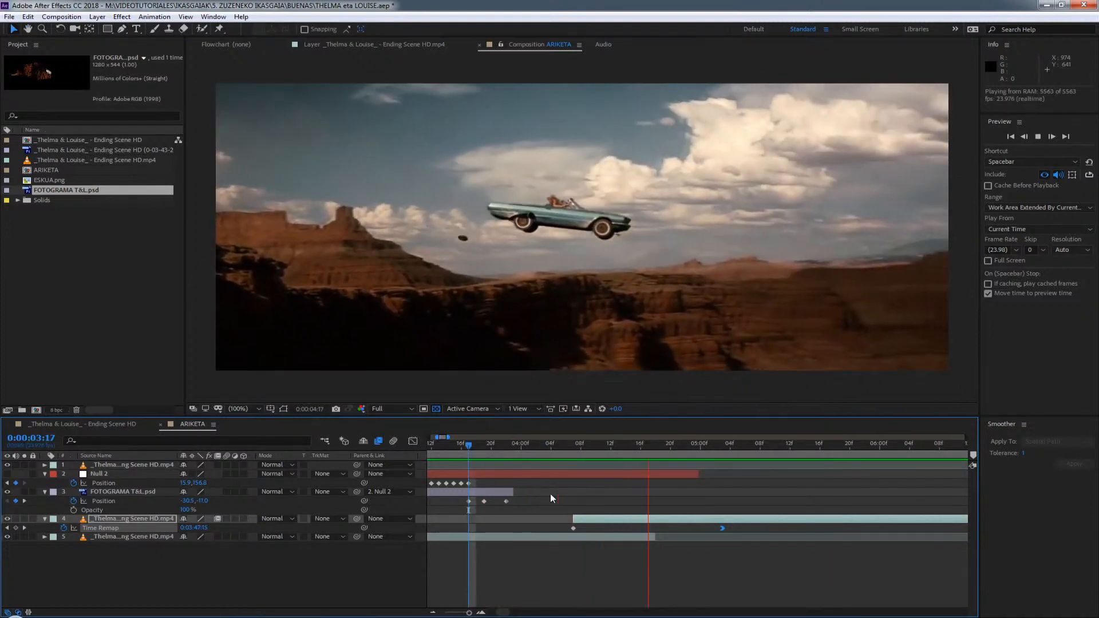
key("space")
scroll(667, 243, "down", 2)
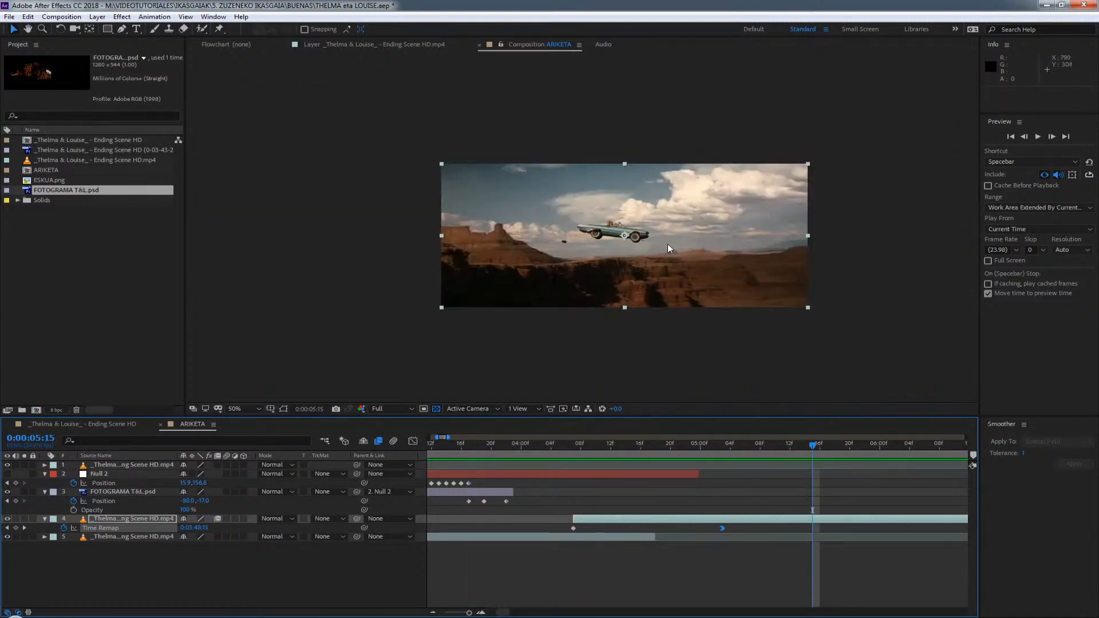
Make a copy of the time-remapped layer that starts at 0:00:05:03 and trim the original layer to end there.
left_click_drag(753, 453, 723, 452)
left_click(761, 518)
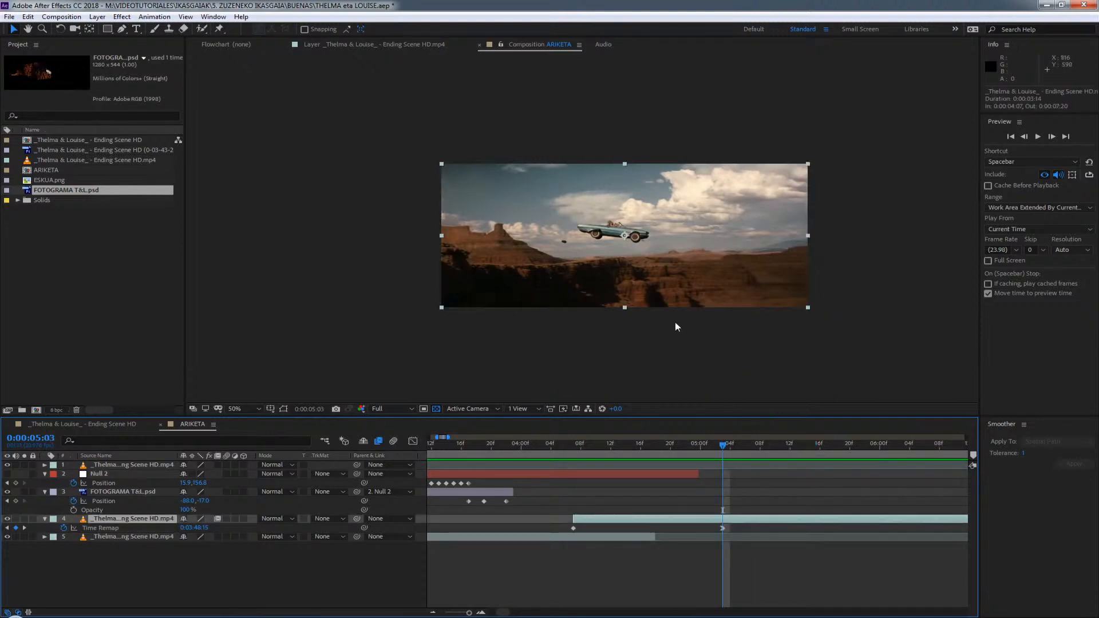
scroll(671, 279, "up", 2)
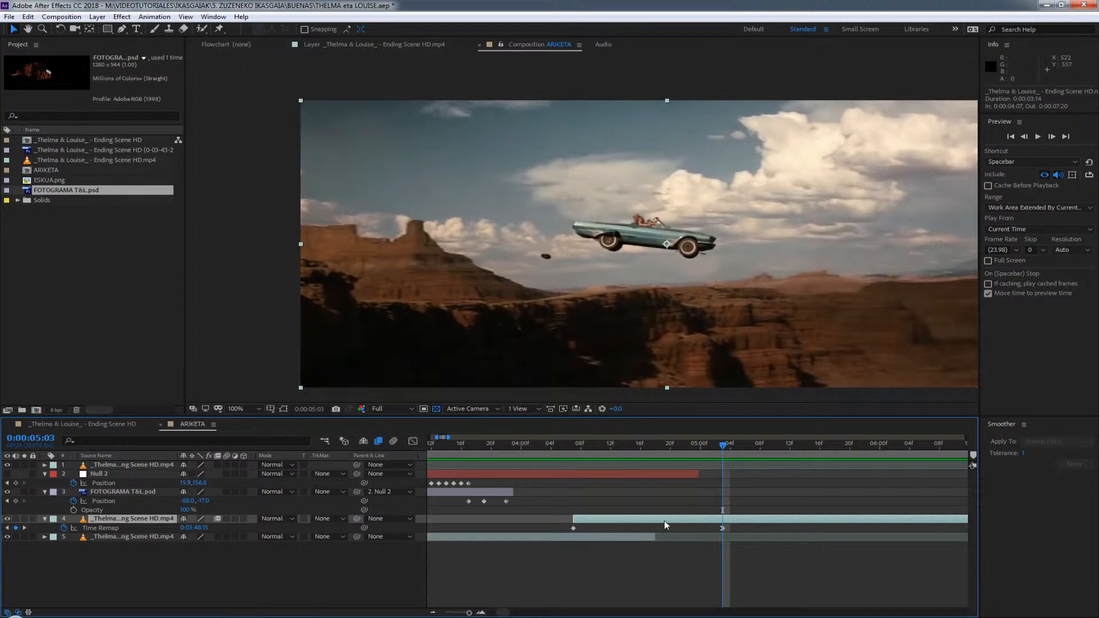
mouse_move(714, 442)
left_mouse_down()
mouse_move(533, 438)
mouse_move(690, 436)
mouse_move(593, 442)
mouse_move(724, 456)
left_mouse_up()
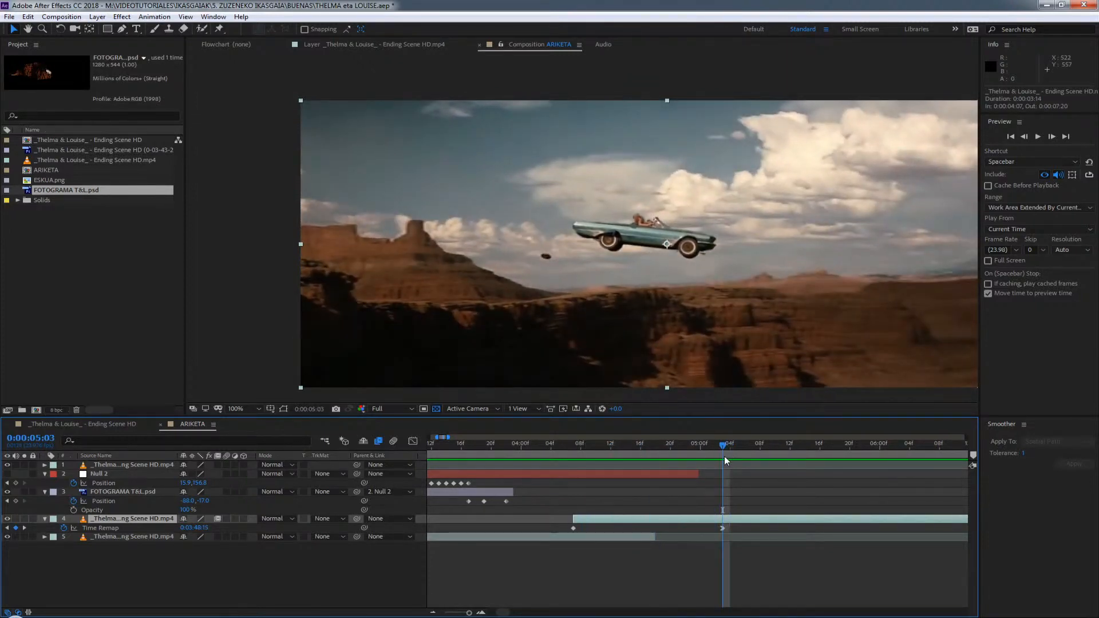
left_click(750, 526)
left_click(751, 519)
key("ctrl+shift+d")
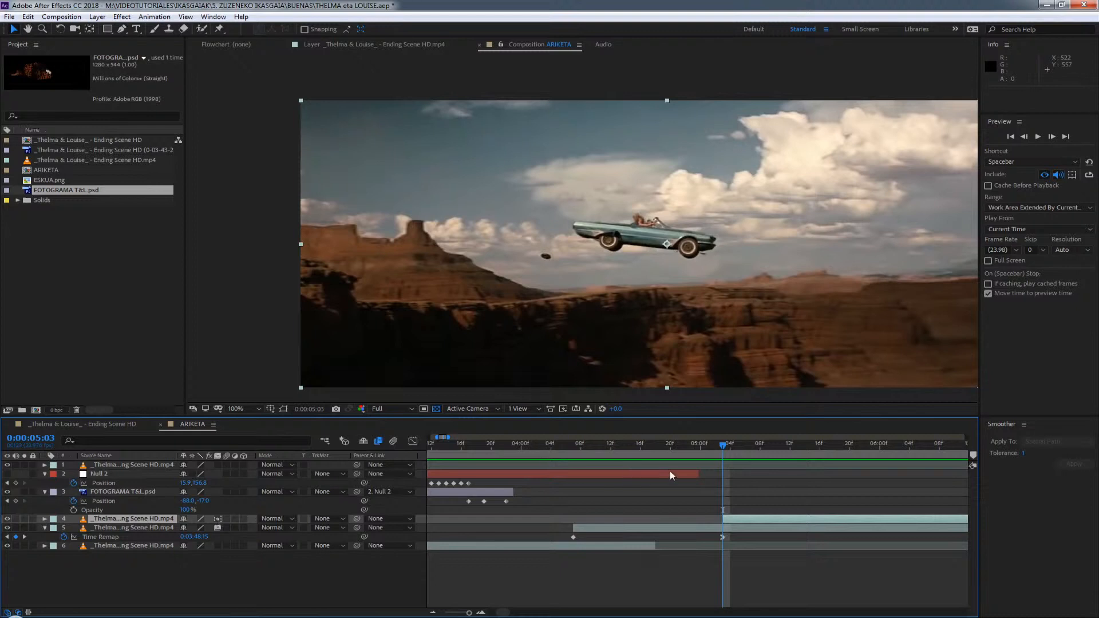
left_click(736, 528)
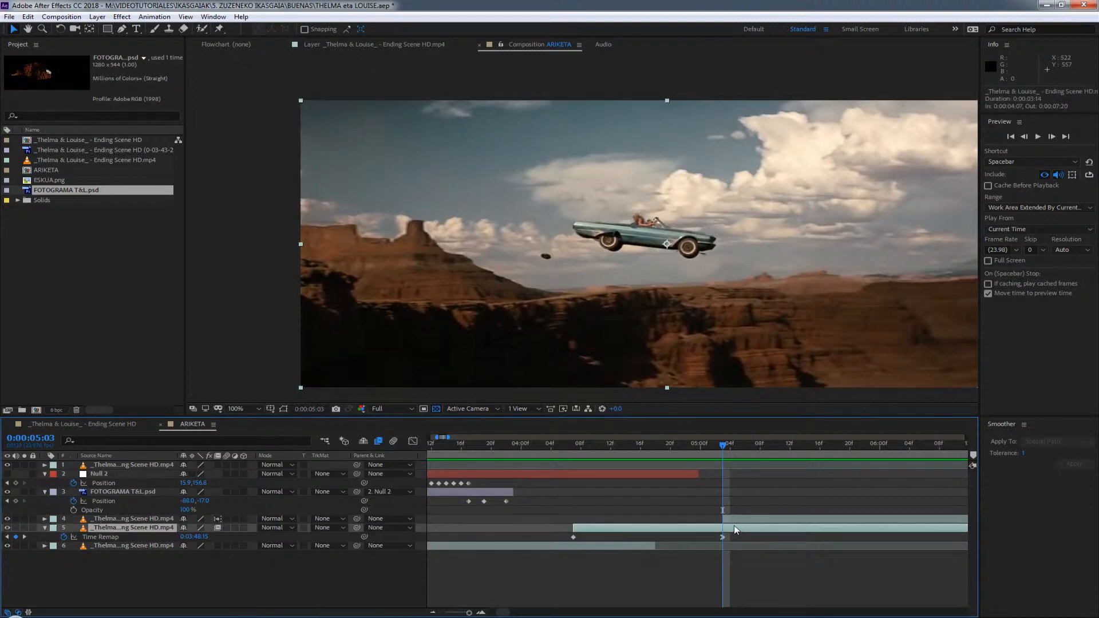
key("alt+bracketright")
Play the composition from 0:00:04:07 and 0:00:04:01, and scrub around 0:00:05:06 to check the cut between the two layers.
left_click_drag(720, 445, 693, 467)
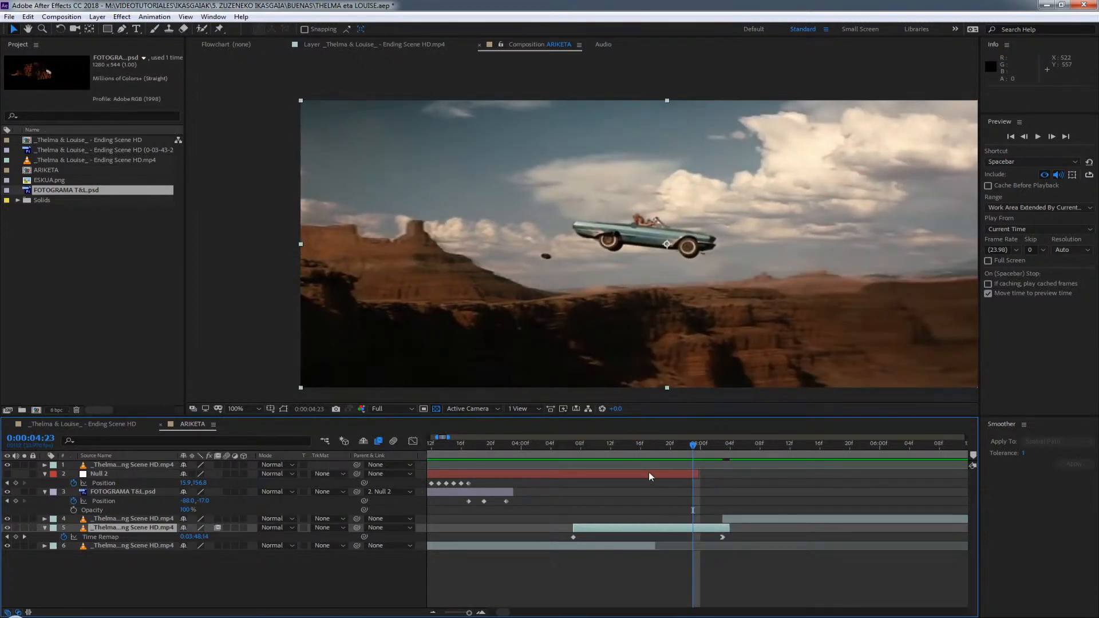
left_click(574, 447)
key("space")
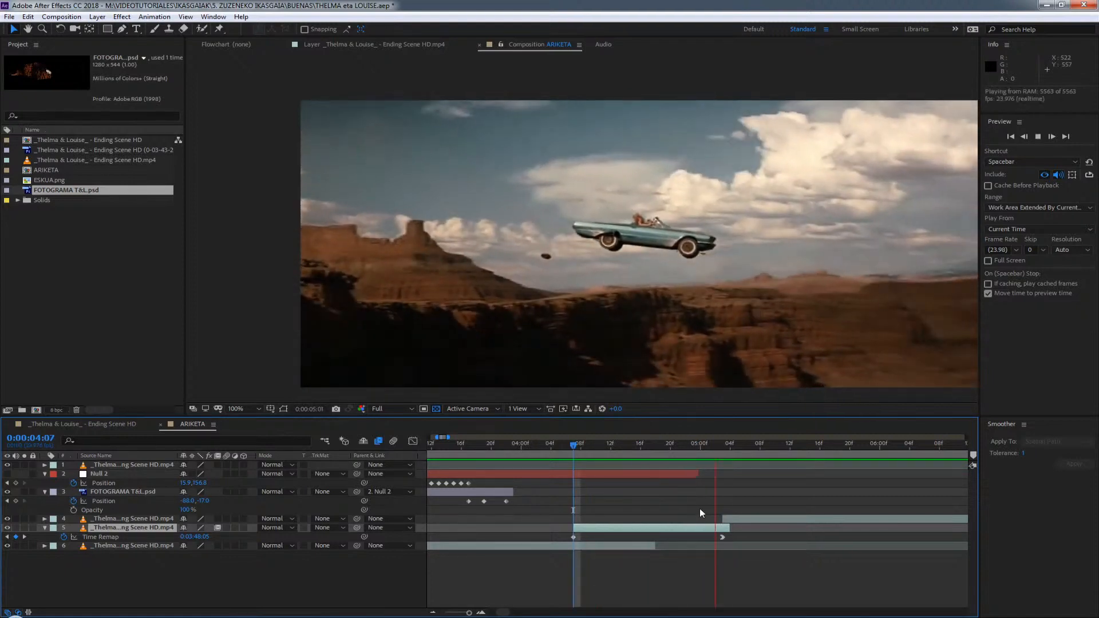
key("space")
left_click(527, 453)
key("space")
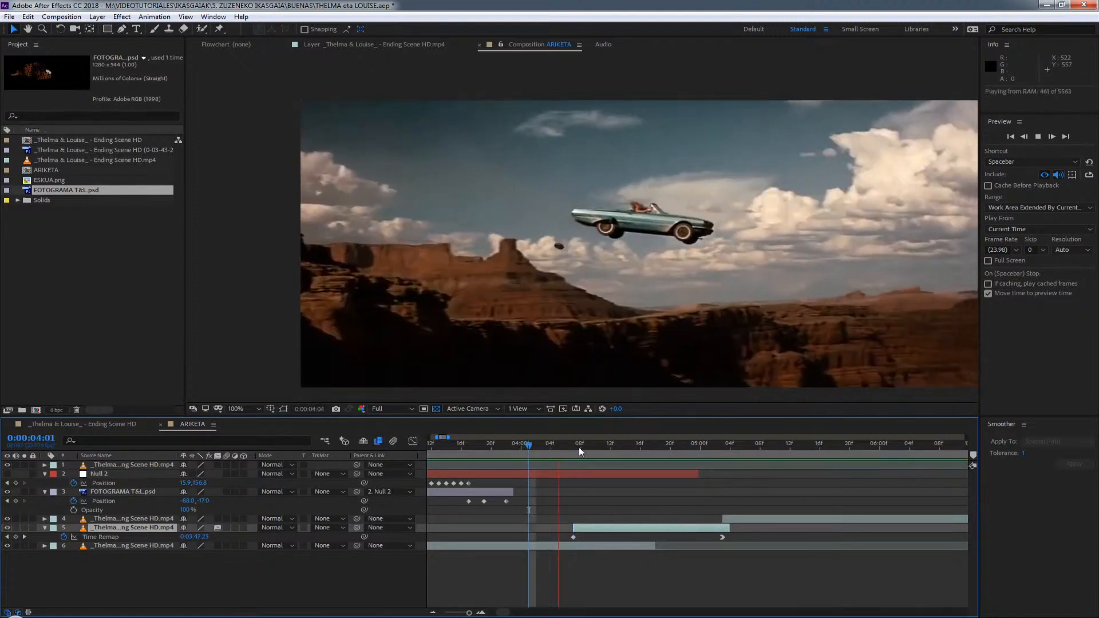
key("space")
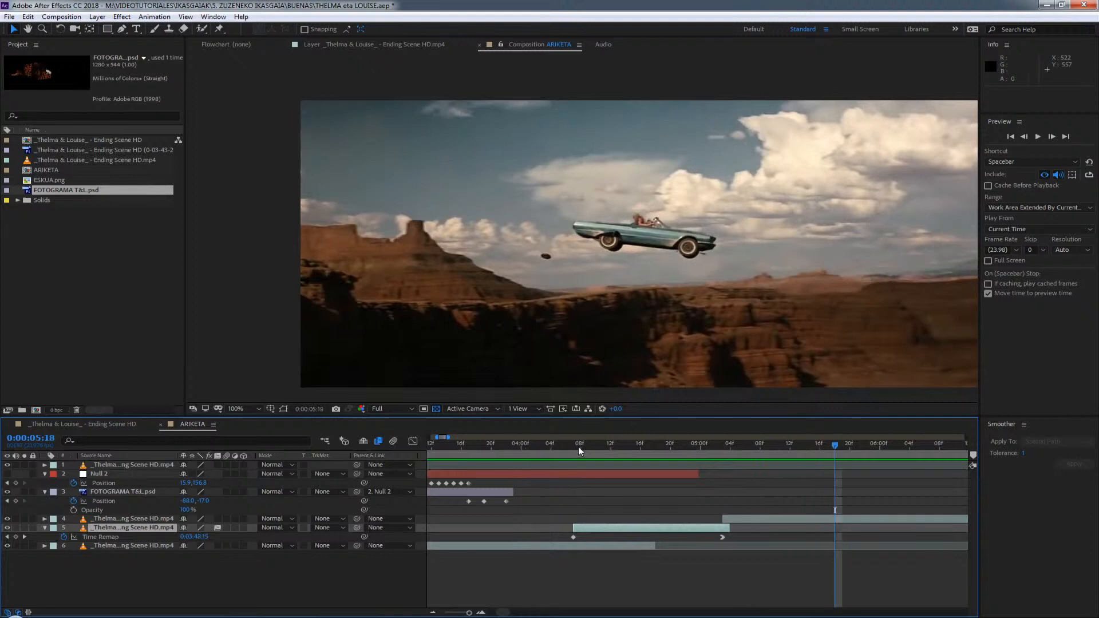
left_click_drag(761, 443, 743, 450)
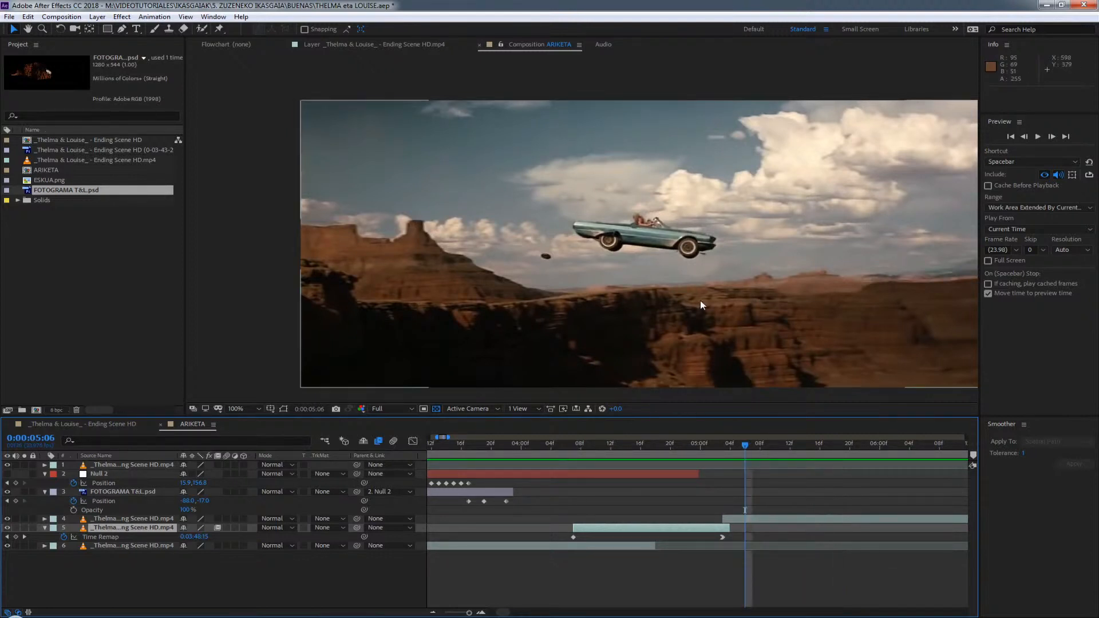
Check the frozen car frame in the ARIKETA composition by scrubbing from 0:00:05:07 to 0:00:05:10 at 50% magnification.
mouse_move(746, 445)
left_mouse_down()
mouse_move(730, 449)
mouse_move(755, 447)
left_mouse_up()
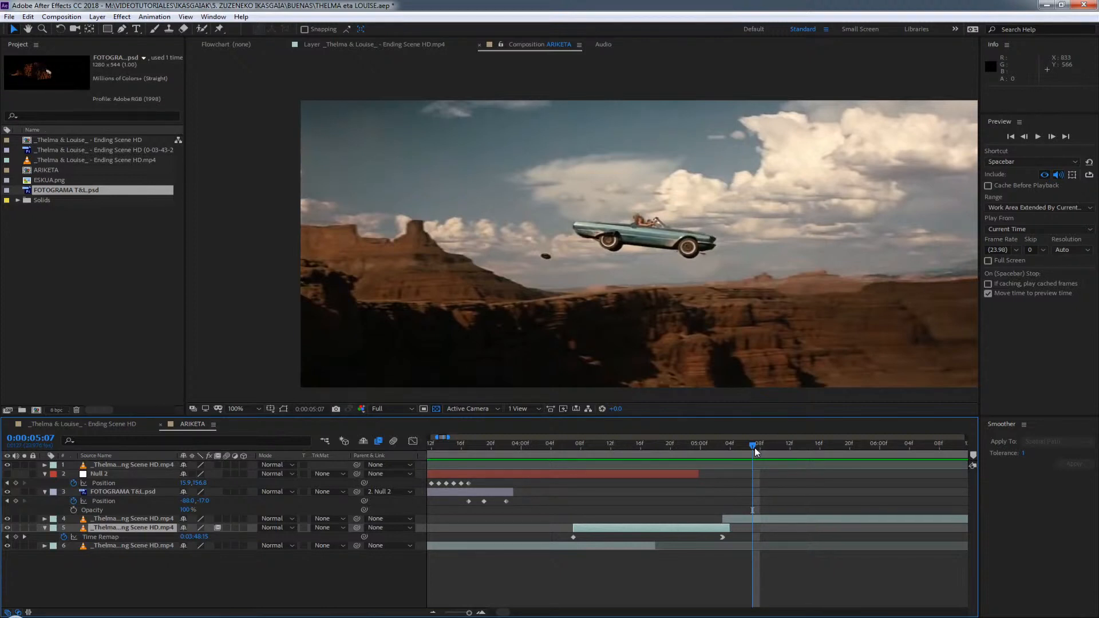
key("comma")
key("comma")
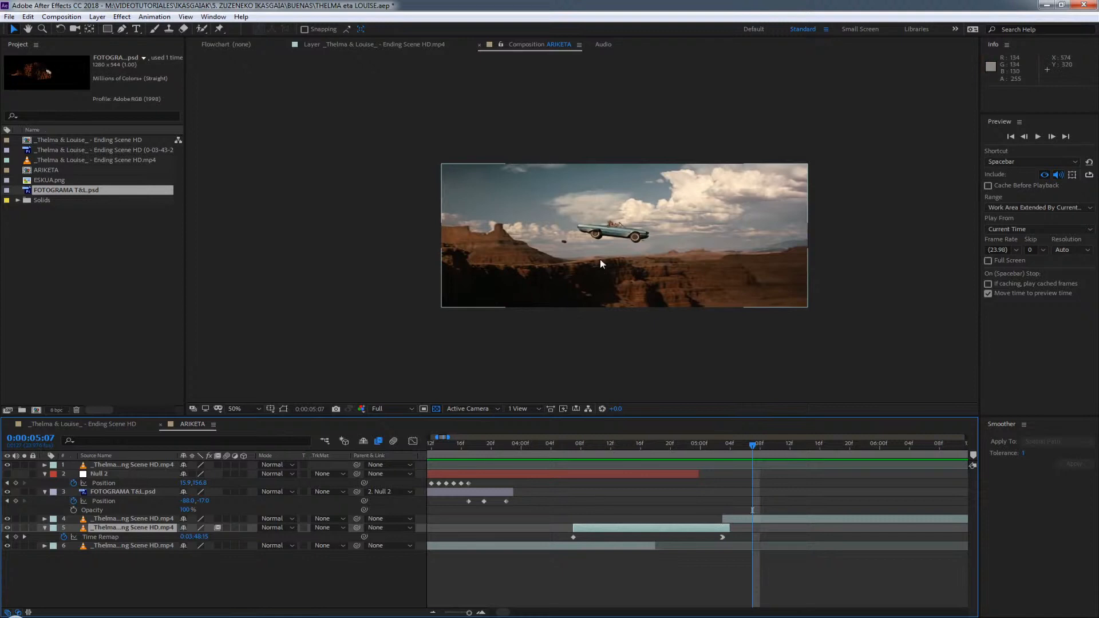
mouse_move(753, 446)
left_mouse_down()
mouse_move(717, 445)
mouse_move(796, 445)
mouse_move(773, 445)
left_mouse_up()
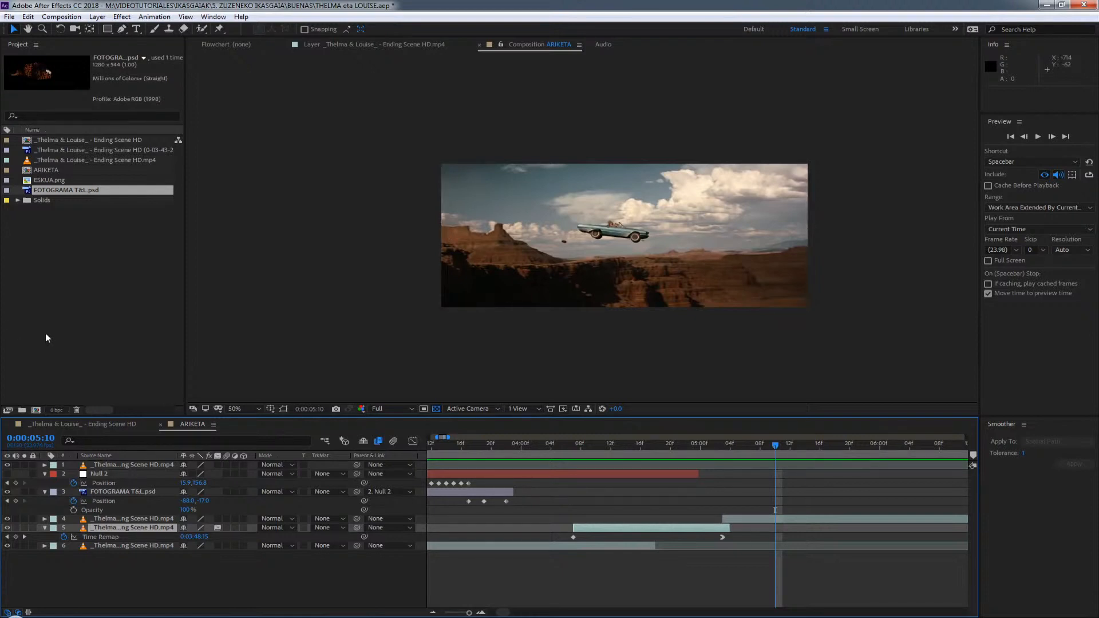
Review the finished hand shot in the _Thelma & Louise_ - Ending Scene HD composition, playing from 0:03:48:12 and scrubbing the full duration to 0:03:51:18.
left_click(79, 426)
scroll(597, 238, "down", 2)
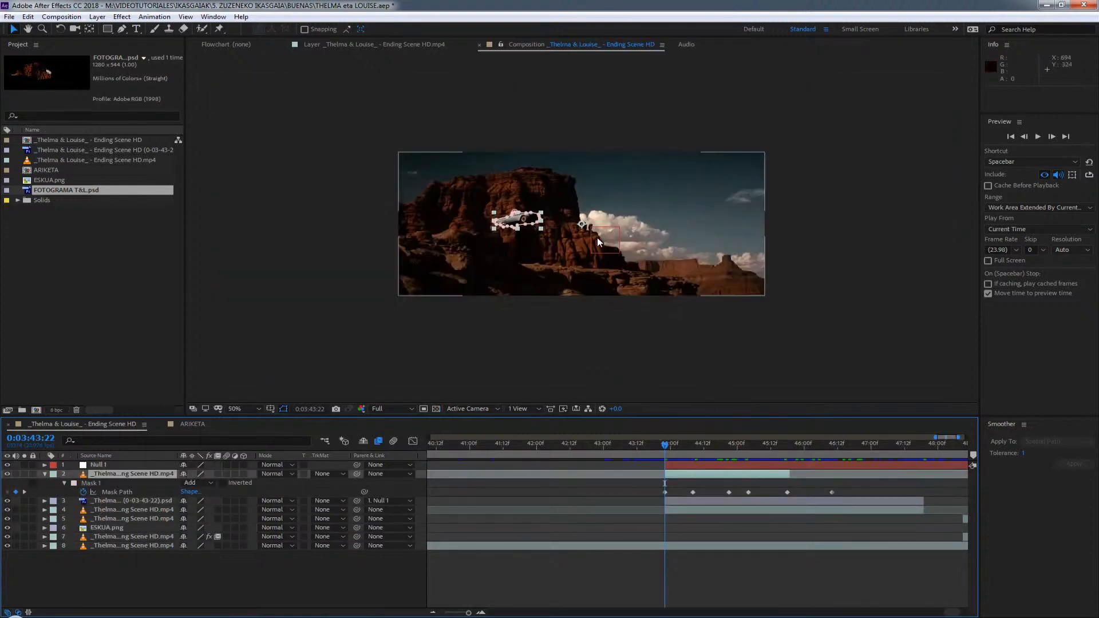
left_click_drag(657, 444, 742, 452)
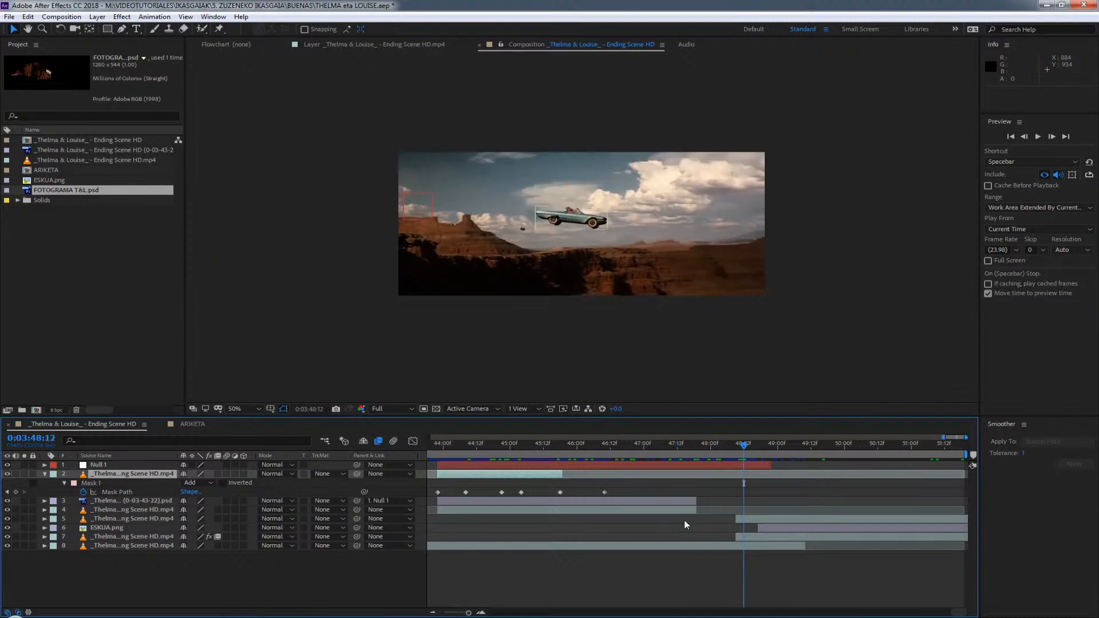
key("space")
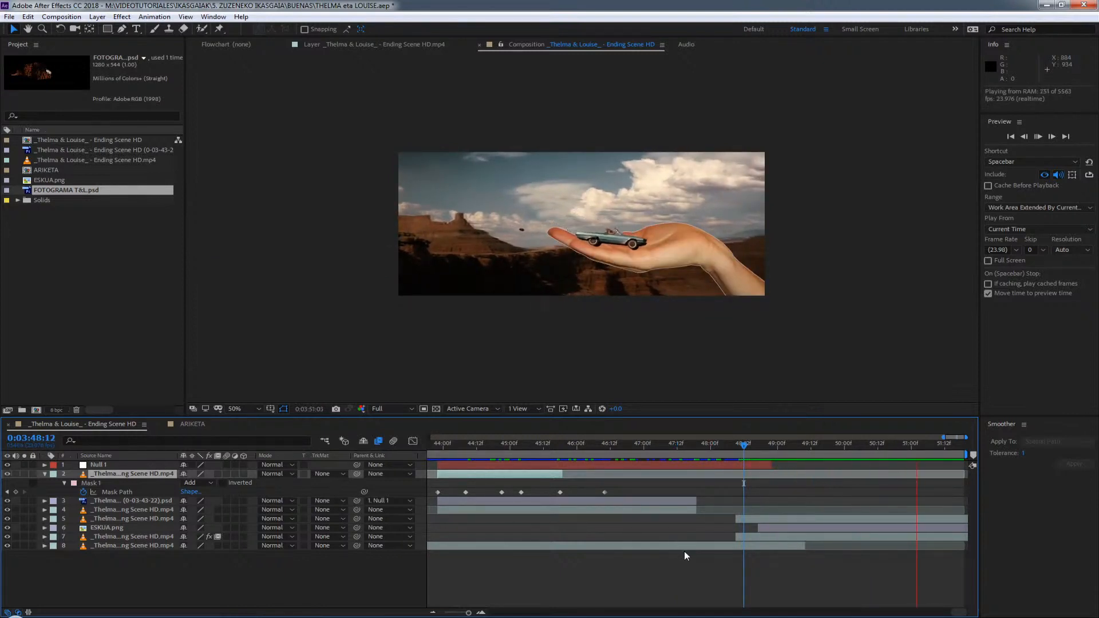
key("space")
left_click_drag(789, 444, 850, 445)
left_click_drag(473, 614, 407, 617)
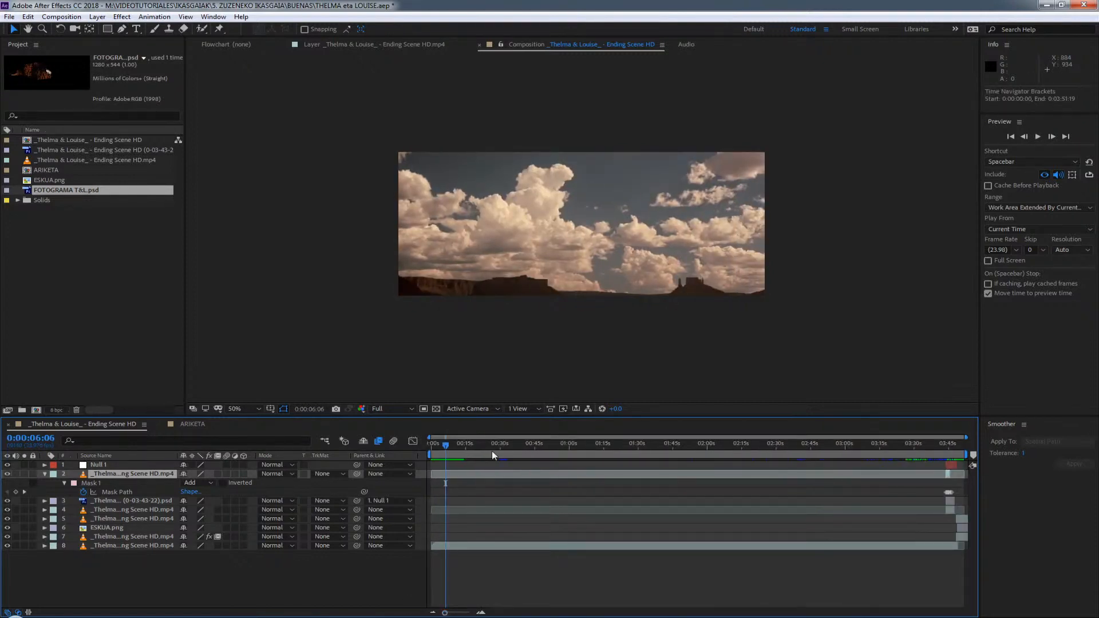
left_click_drag(492, 451, 973, 449)
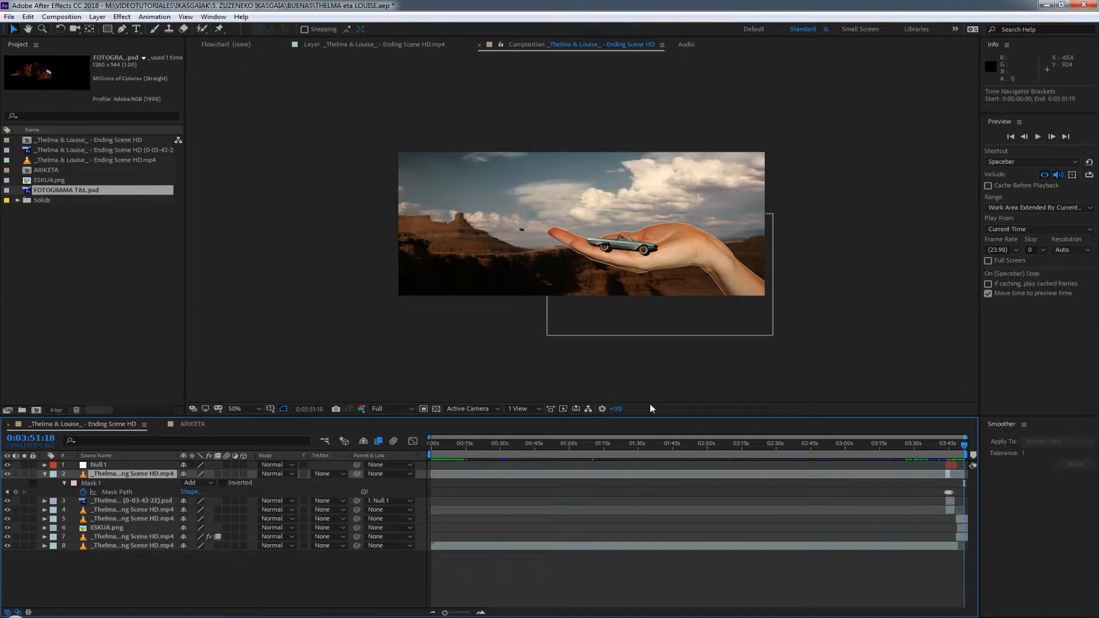
Return to the ARIKETA composition, preview the slowdown from 0:00:04:03, and go to 0:00:05:04 just past the cut.
left_click(195, 424)
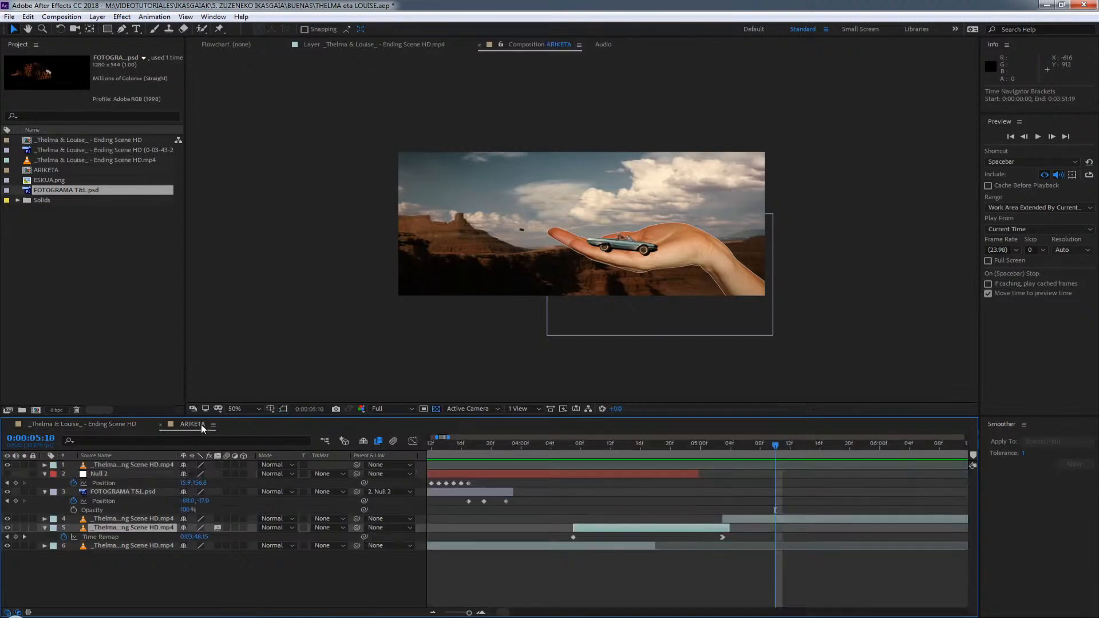
left_click_drag(776, 444, 543, 468)
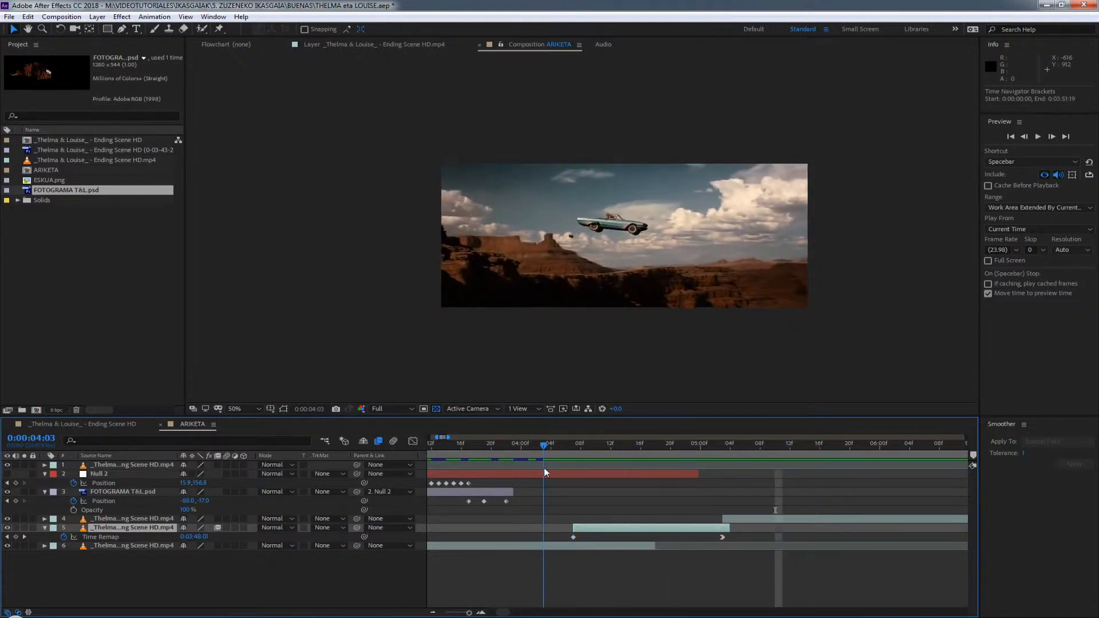
key("space")
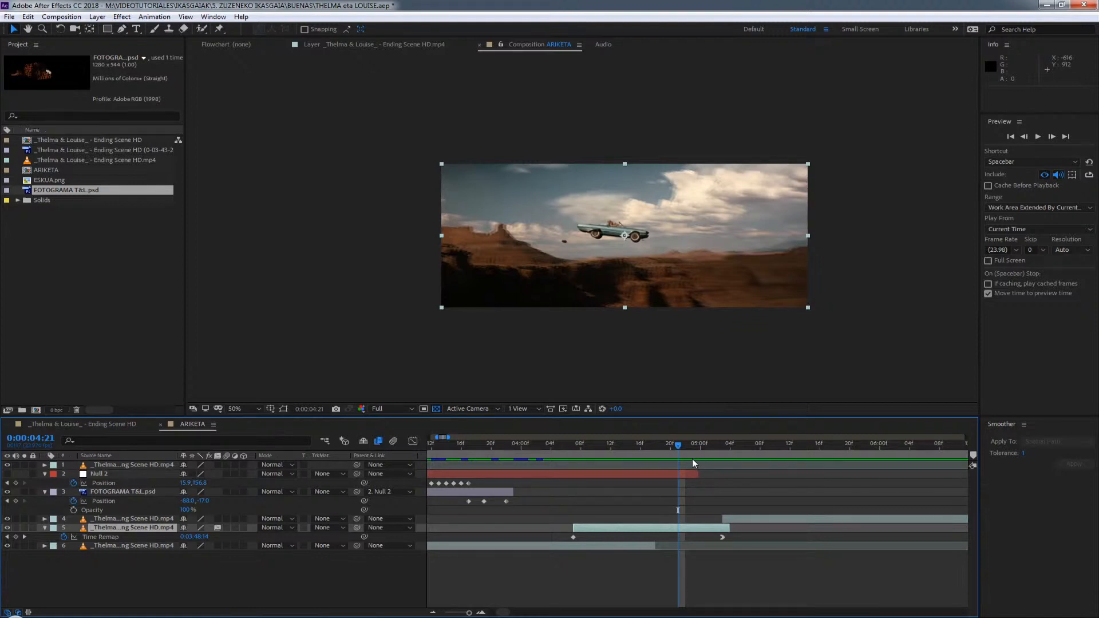
left_click_drag(689, 446, 660, 465)
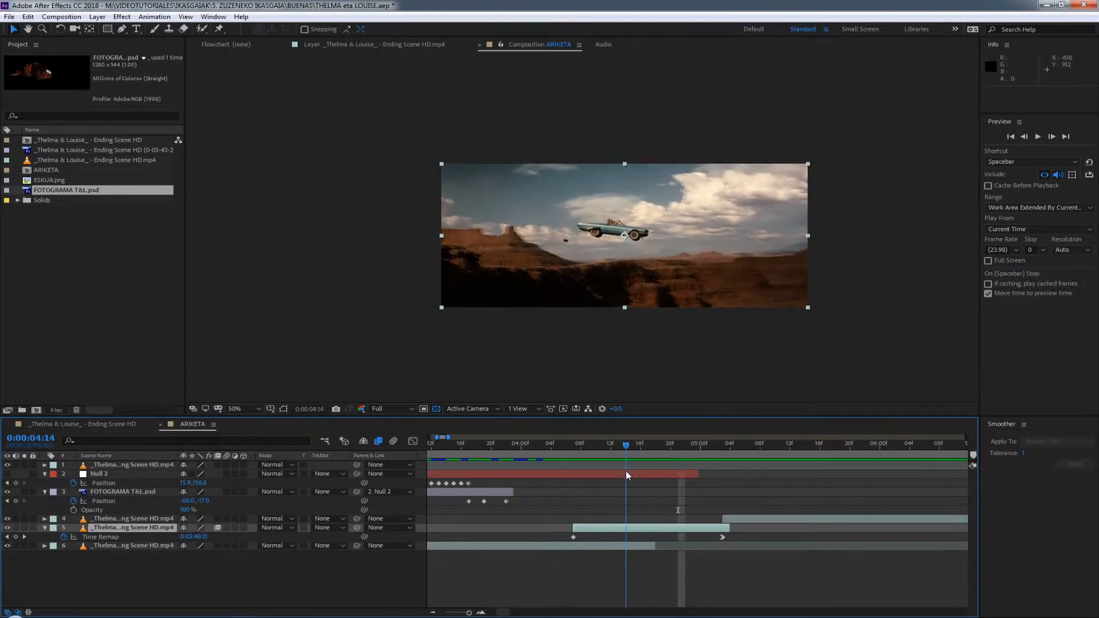
key("shift+Page_Down")
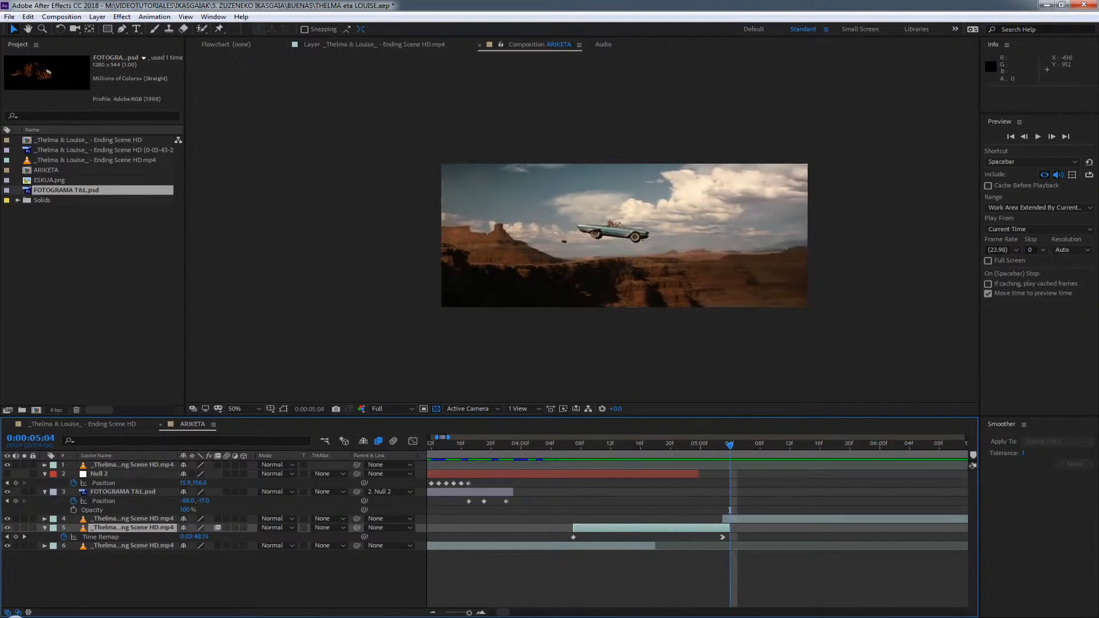
Show the entire ARIKETA duration in the timeline and place the current time at 0:00:05:22 within the freeze layer.
key("semicolon")
key("equal")
key("equal")
key("equal")
key("equal")
key("equal")
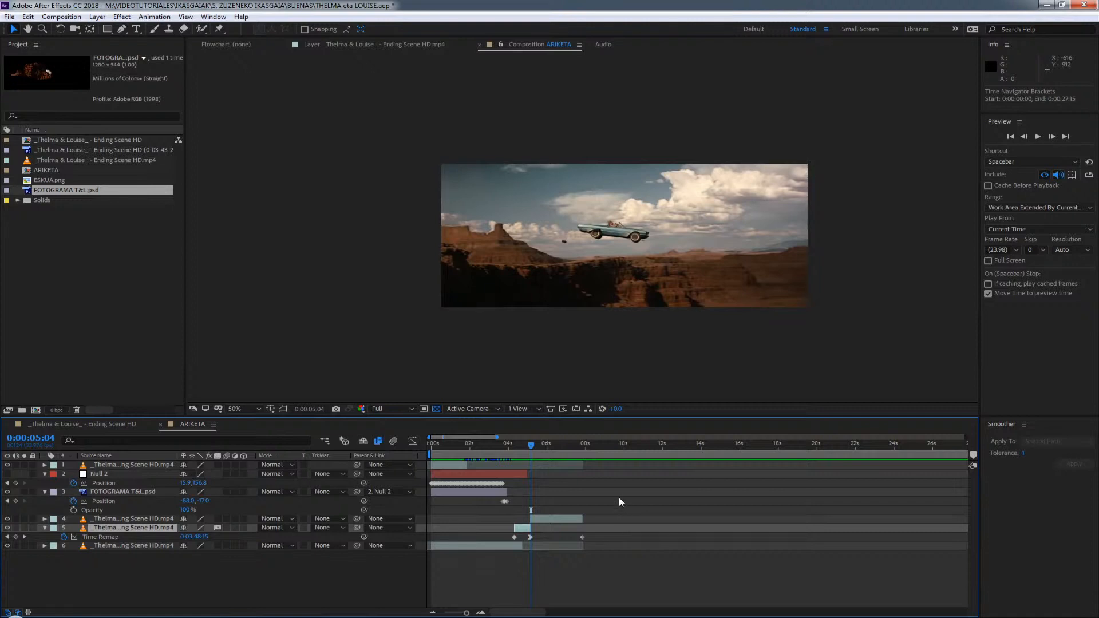
left_click(546, 448)
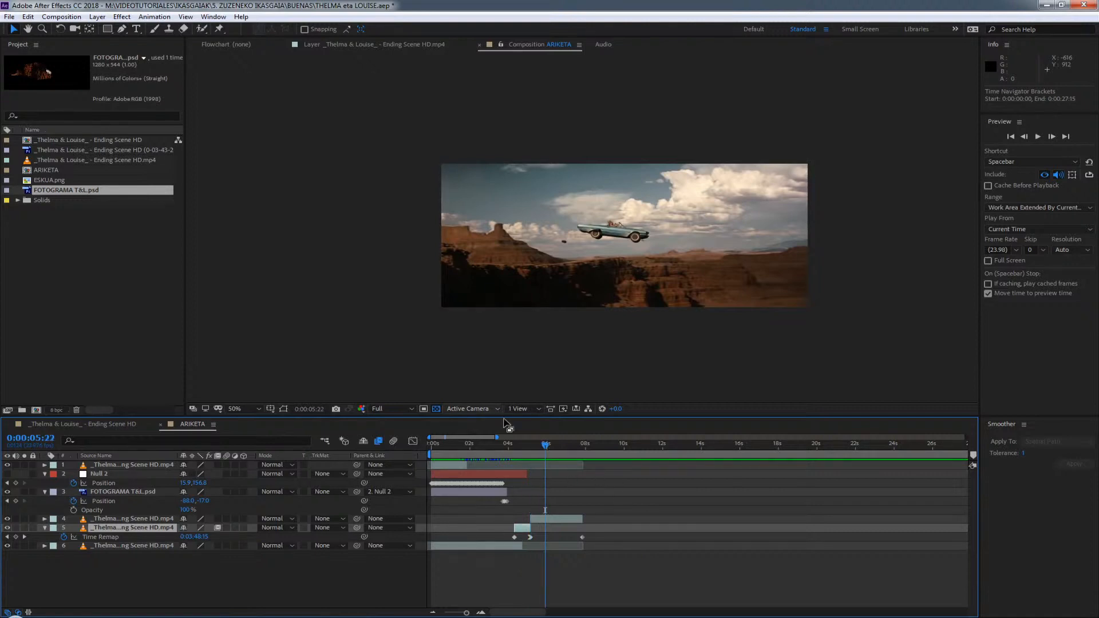